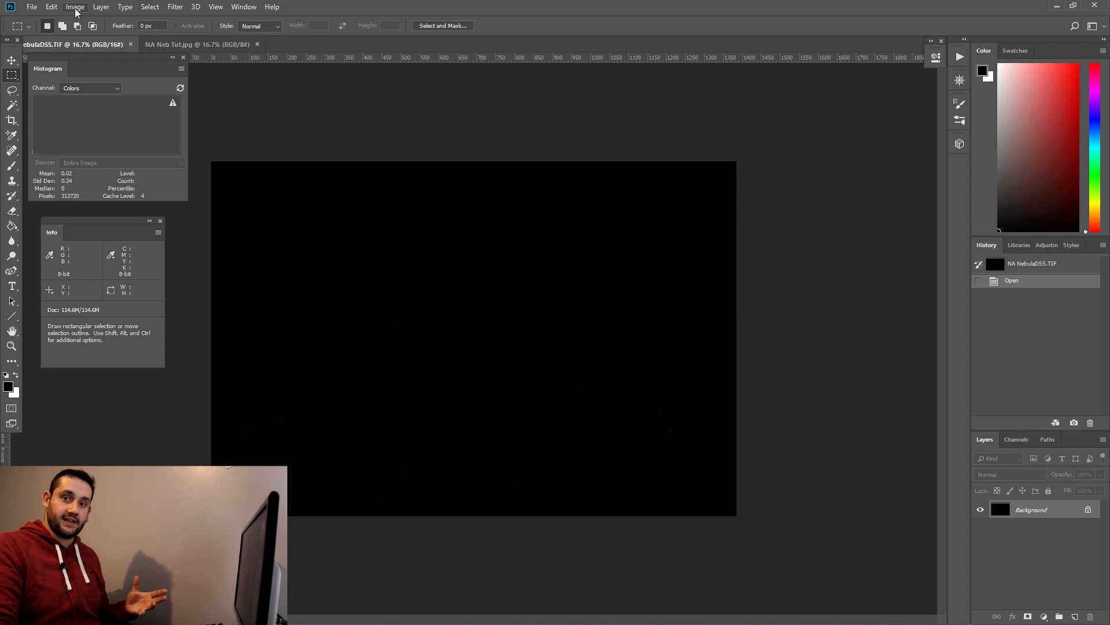
Step: Apply a Levels adjustment to the image with the white input point set to 18
left_click(75, 7)
mouse_move(168, 37)
left_click(209, 48)
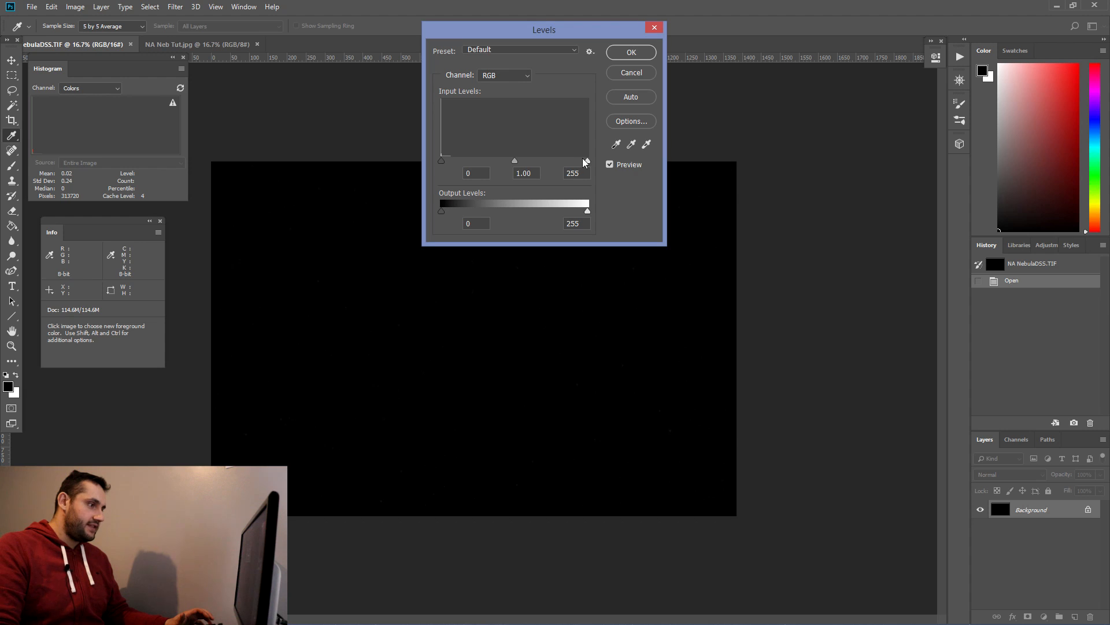
left_click_drag(588, 163, 461, 163)
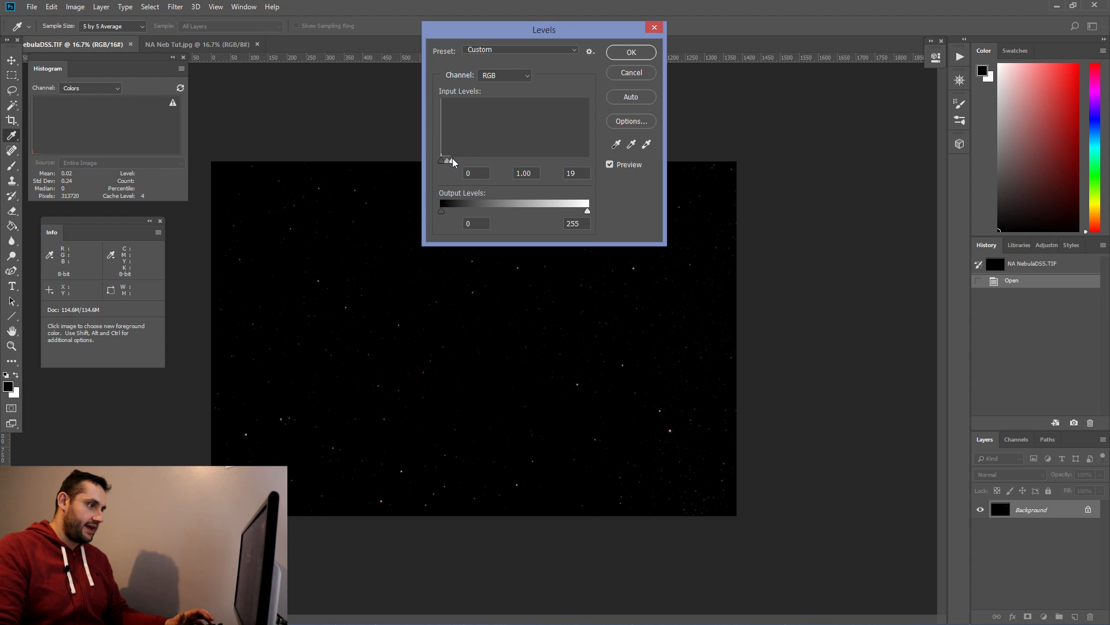
left_click_drag(452, 163, 453, 165)
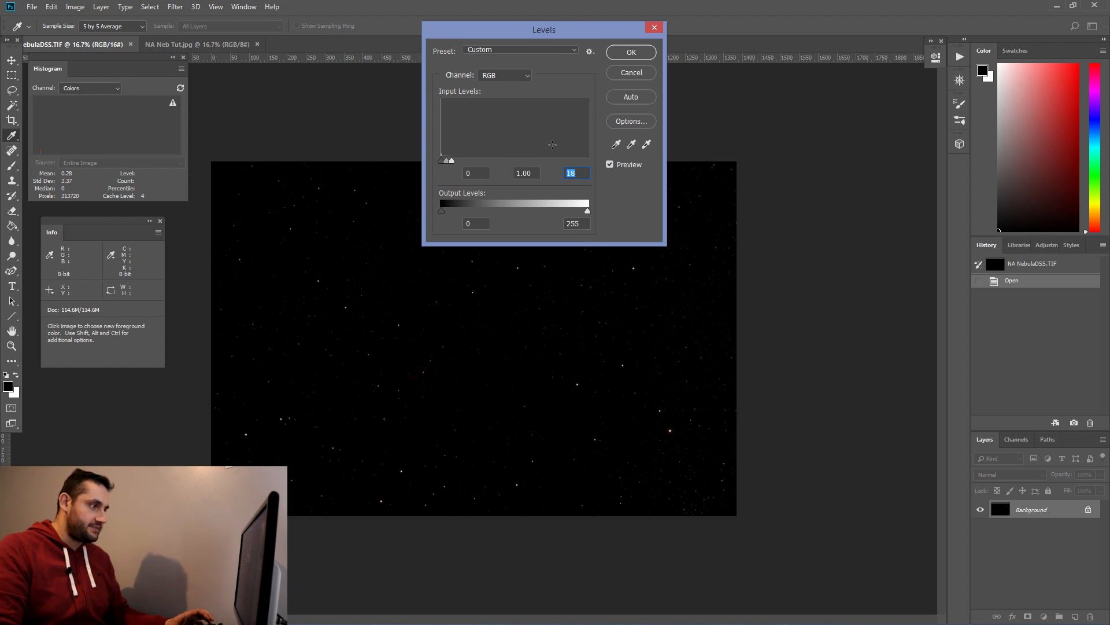
left_click(640, 52)
key("m")
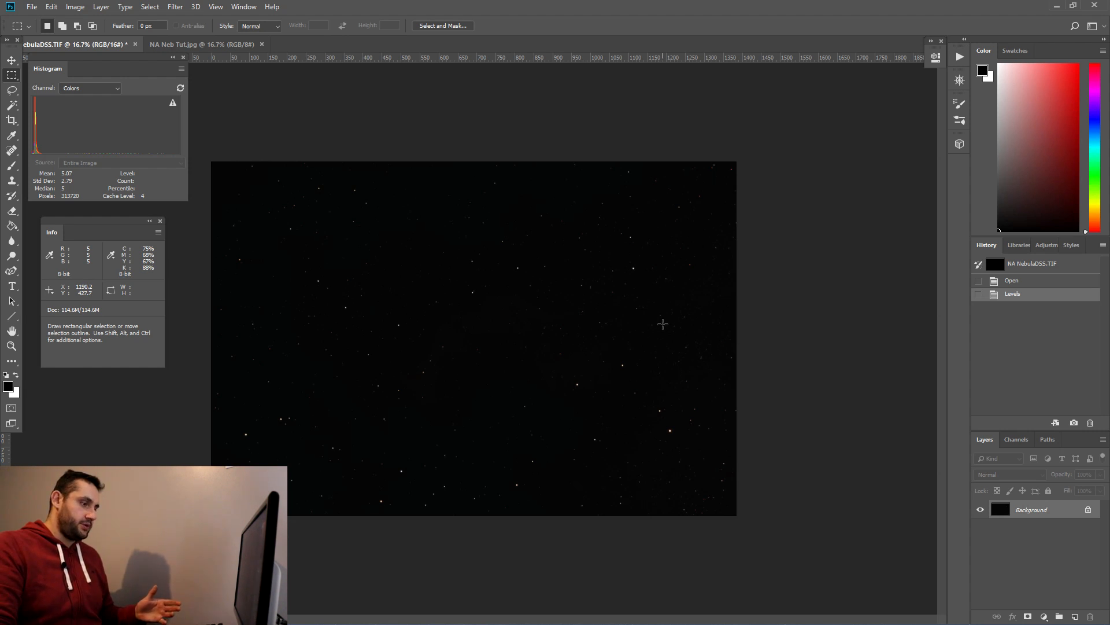
Step: Add a Threshold adjustment layer and set its threshold level to 6
left_click(101, 7)
mouse_move(137, 162)
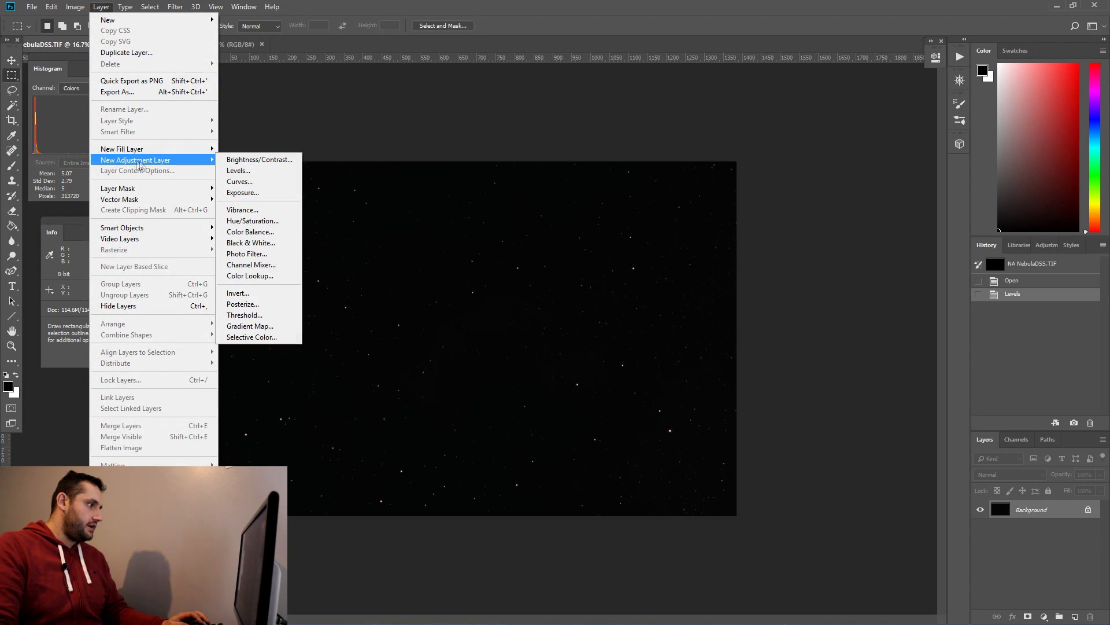
left_click(245, 314)
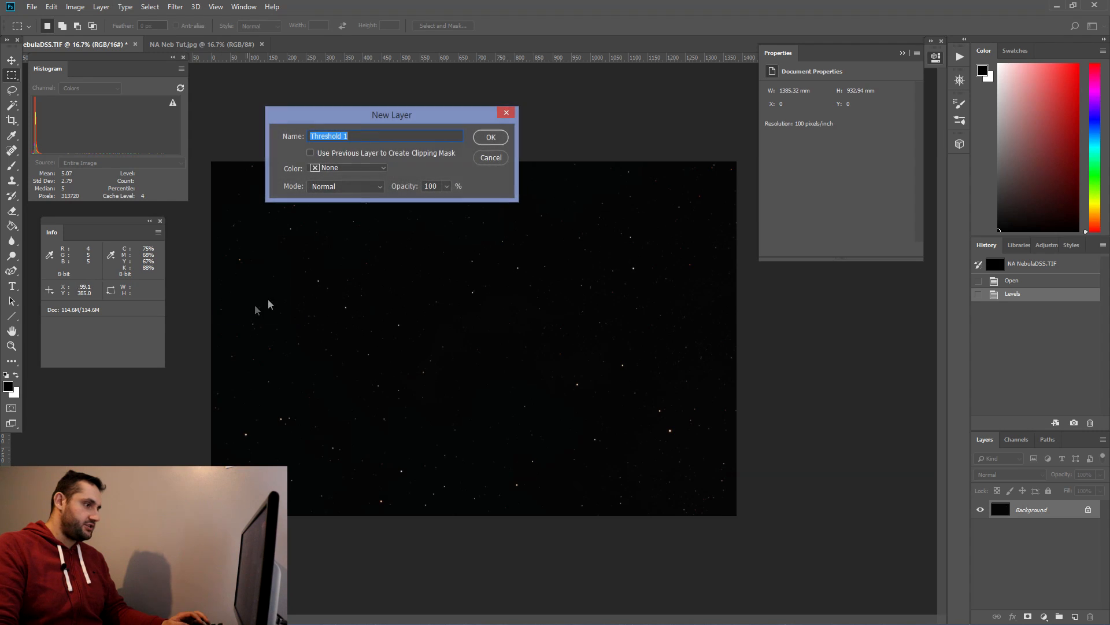
left_click(491, 138)
left_click_drag(835, 155, 771, 155)
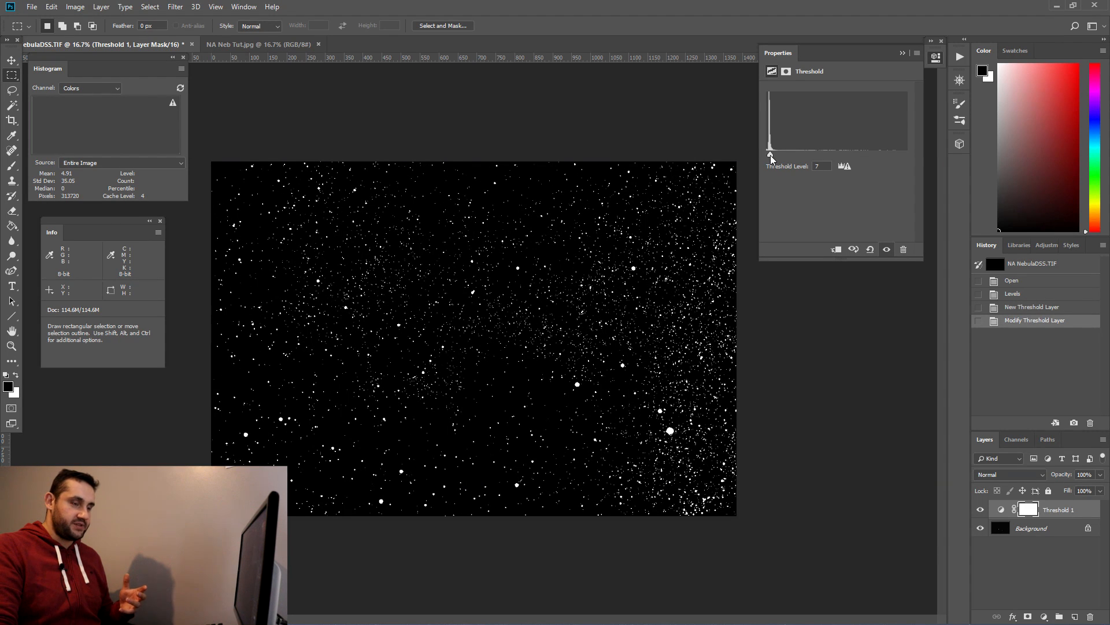
left_click_drag(771, 155, 770, 155)
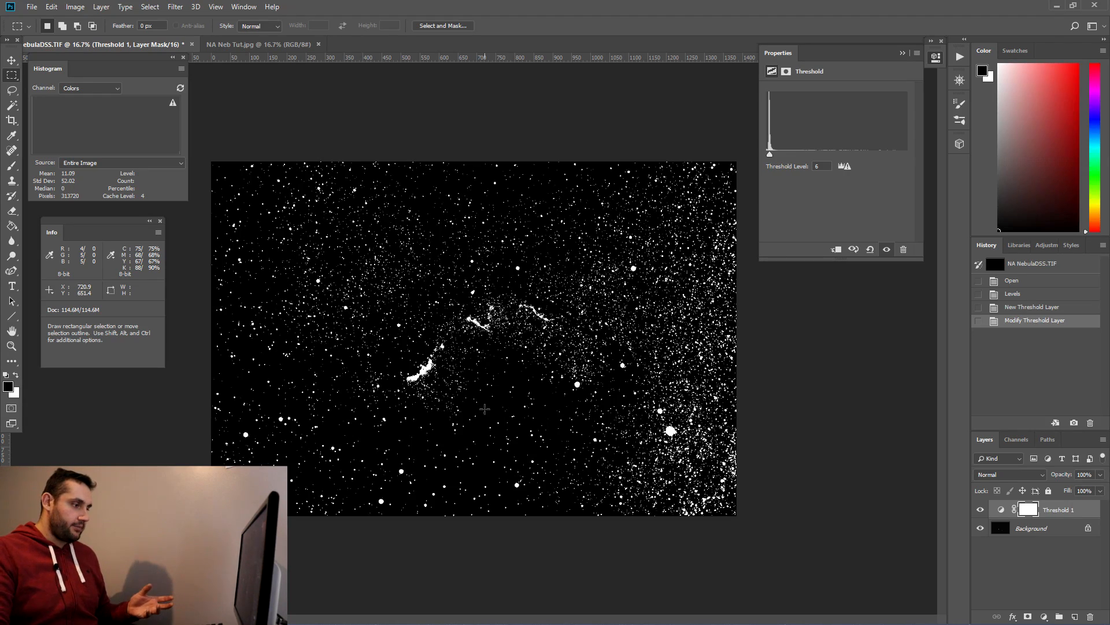
Step: Place a first colour sampler on the image with the Color Sampler tool at 5 by 5 Average sample size
scroll(541, 457, "up", 7)
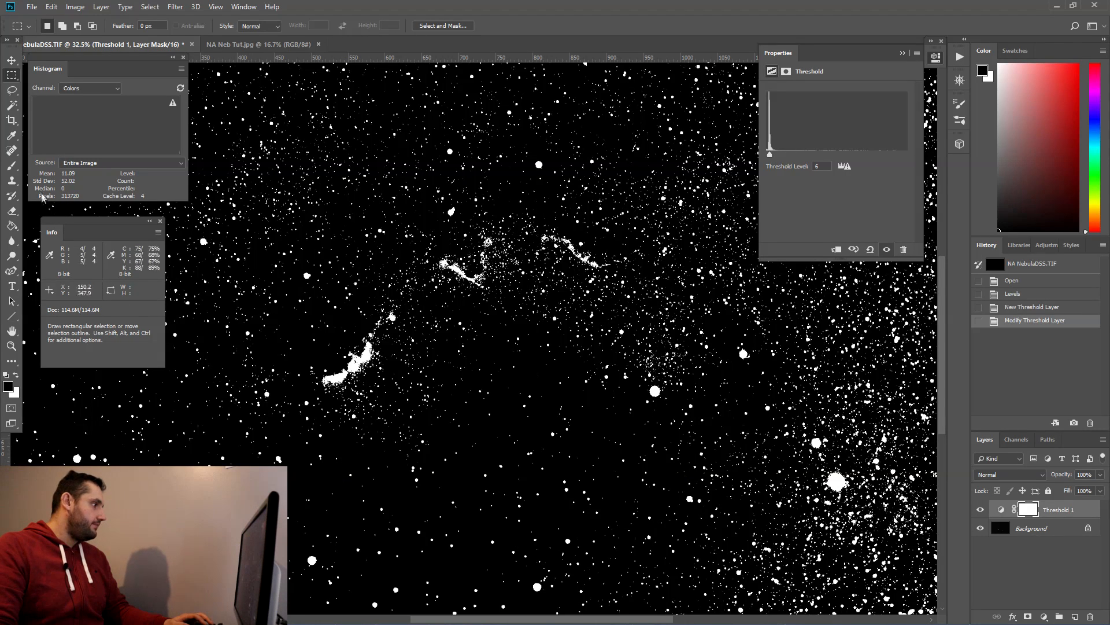
left_click(11, 135)
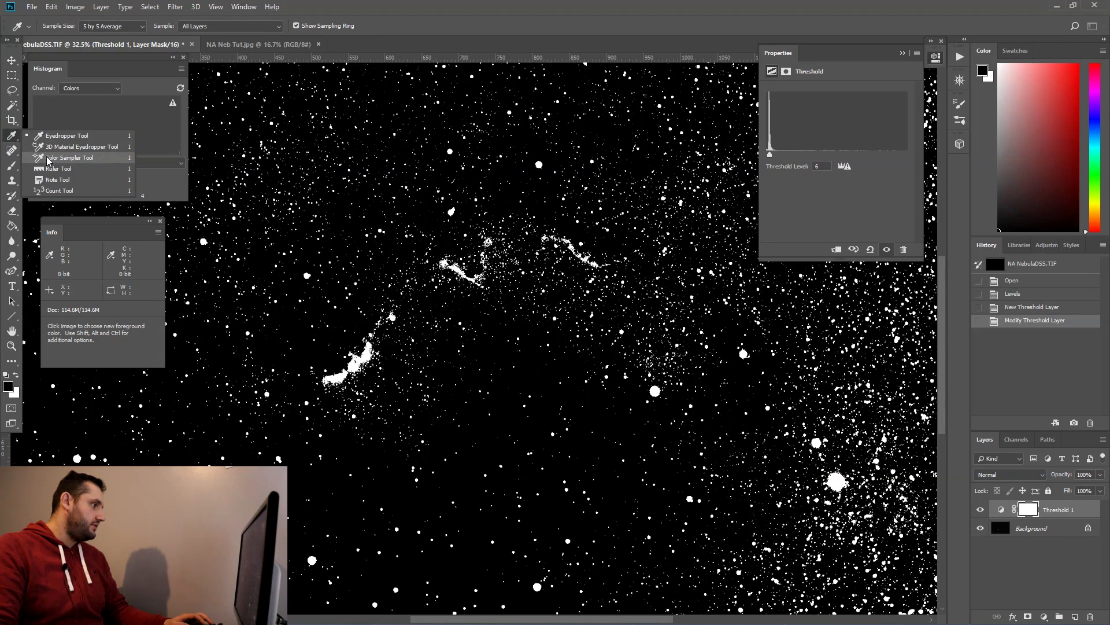
left_click(48, 159)
left_click(129, 31)
left_click(129, 30)
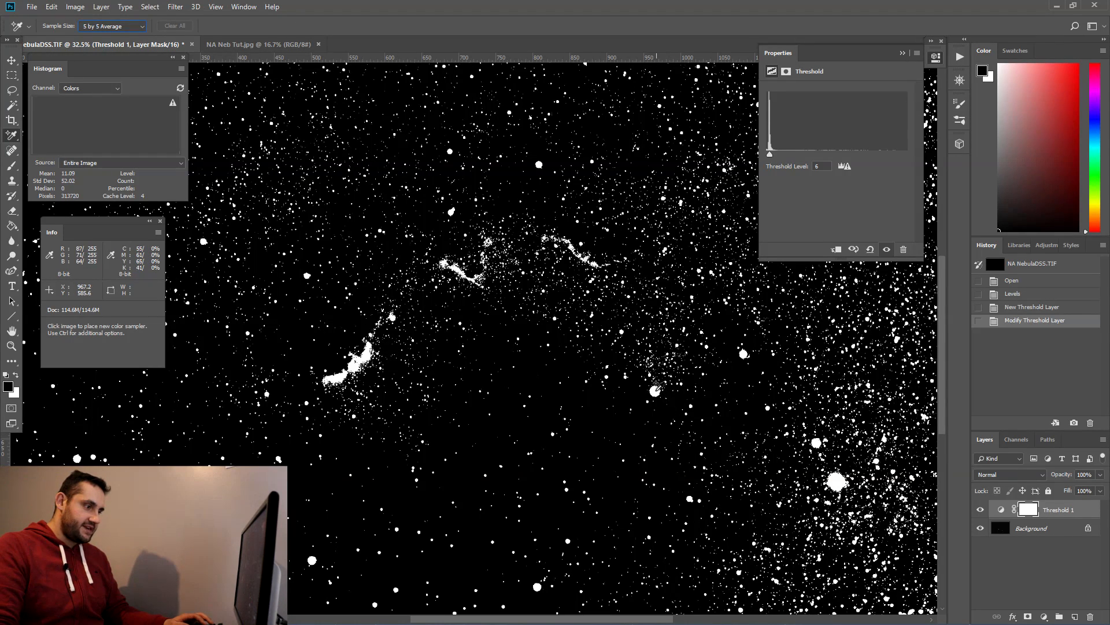
left_click(655, 391)
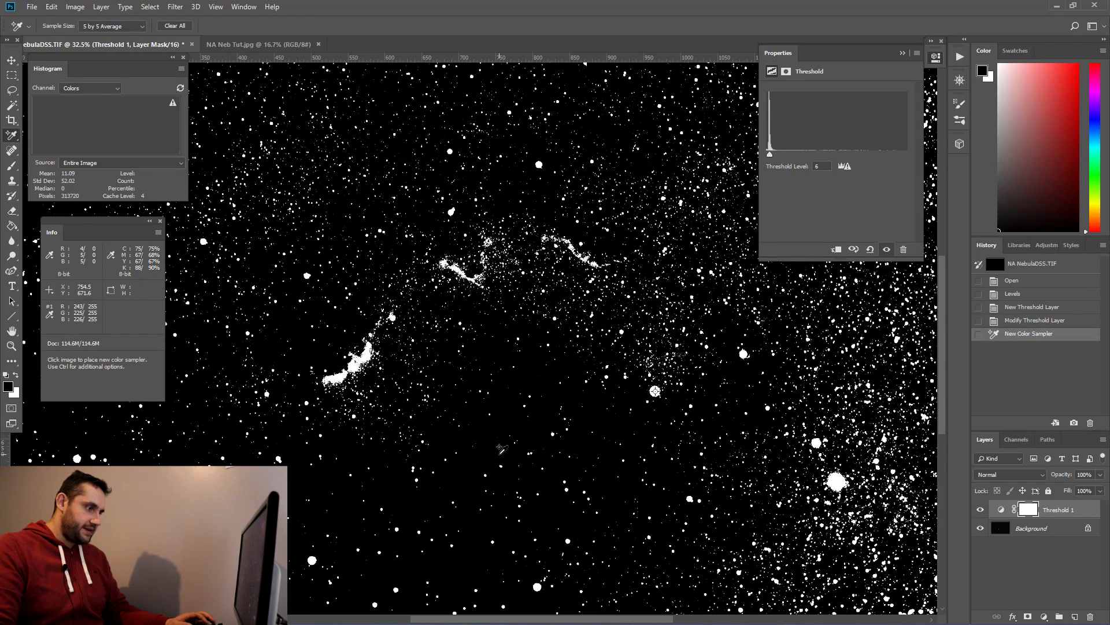
Step: Place a second colour sampler in a dark background area of the image
scroll(501, 449, "down", 3)
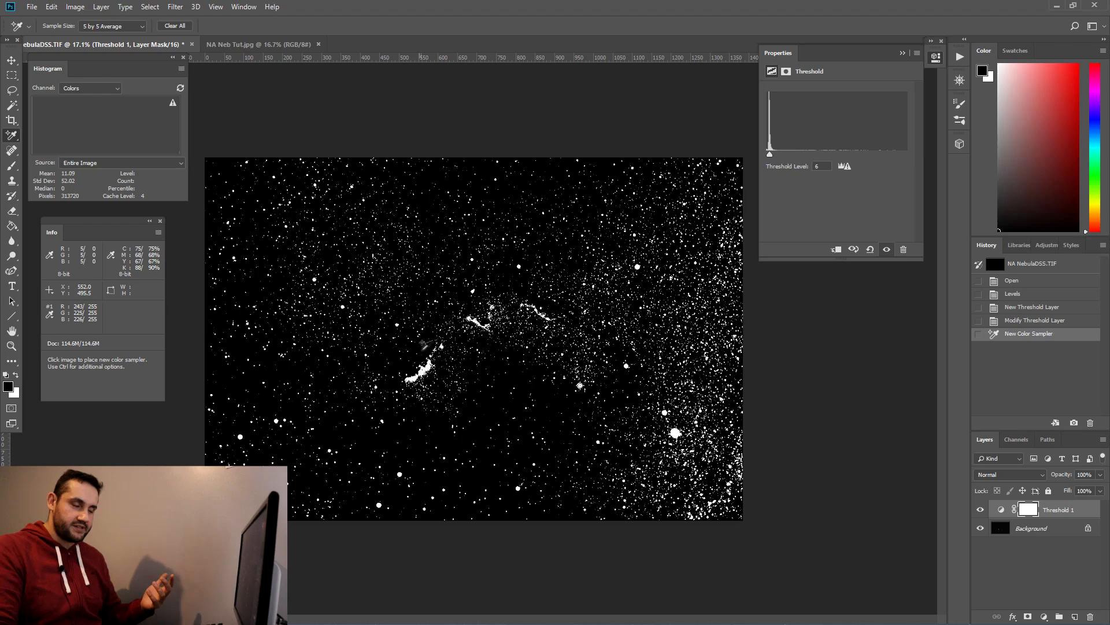
key("ctrl+plus")
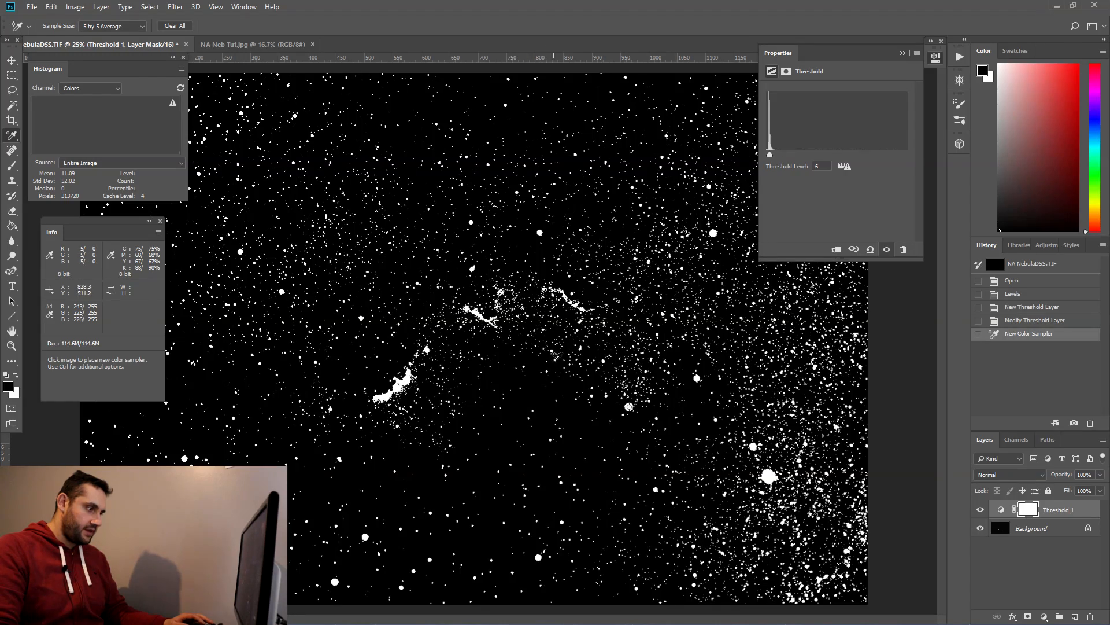
scroll(516, 481, "up", 2)
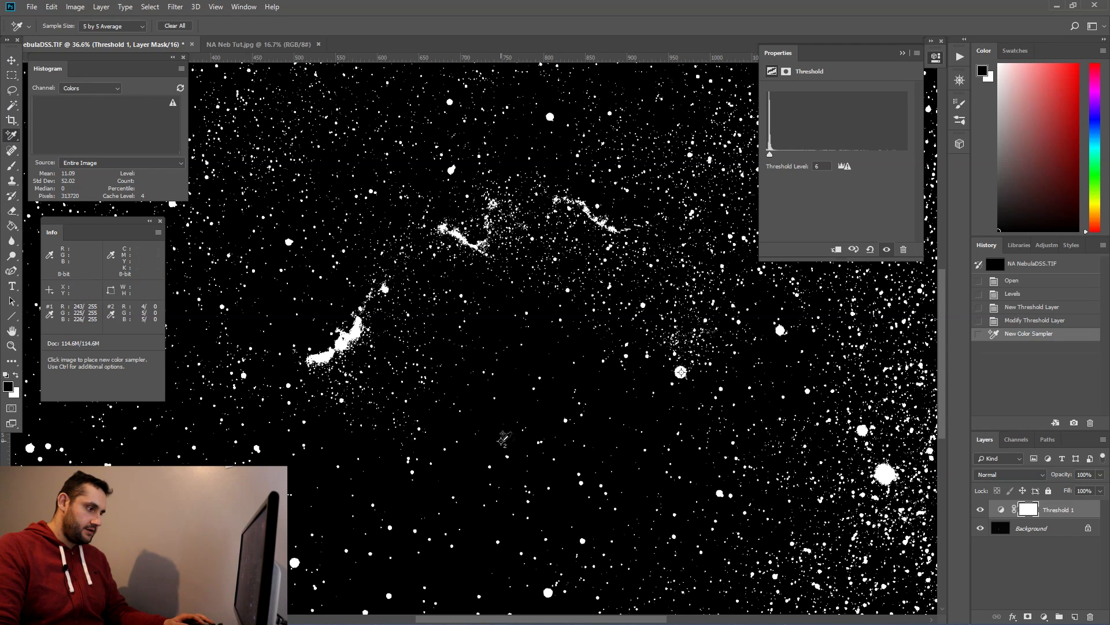
left_click(503, 438)
scroll(639, 471, "down", 3)
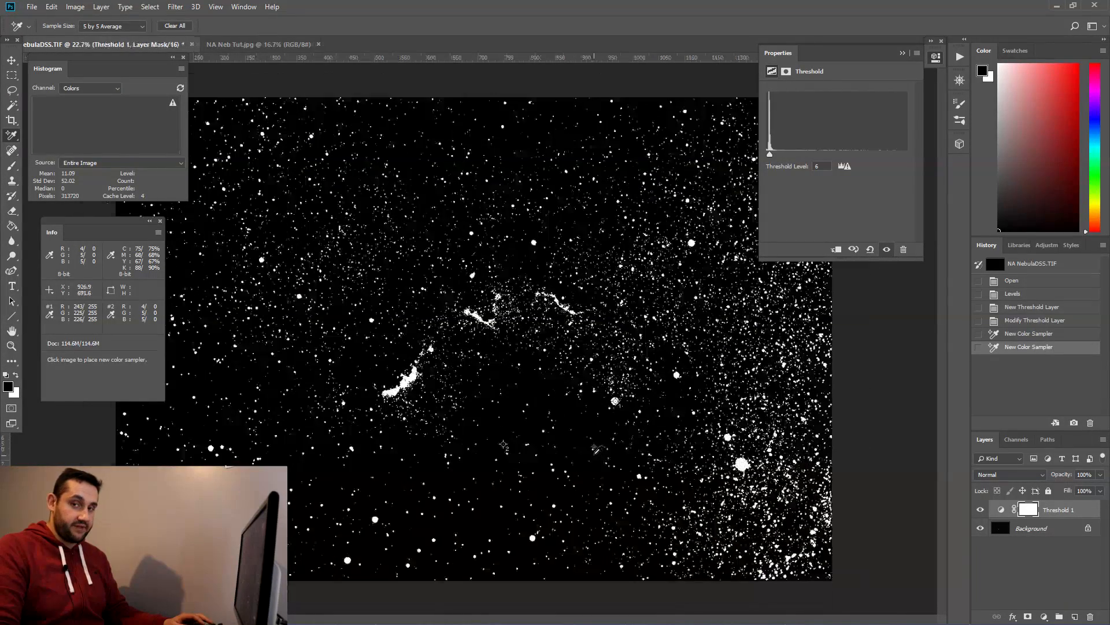
Step: Delete the Threshold adjustment layer to return to the original image
left_click_drag(1085, 510, 1091, 616)
scroll(555, 394, "up", 1)
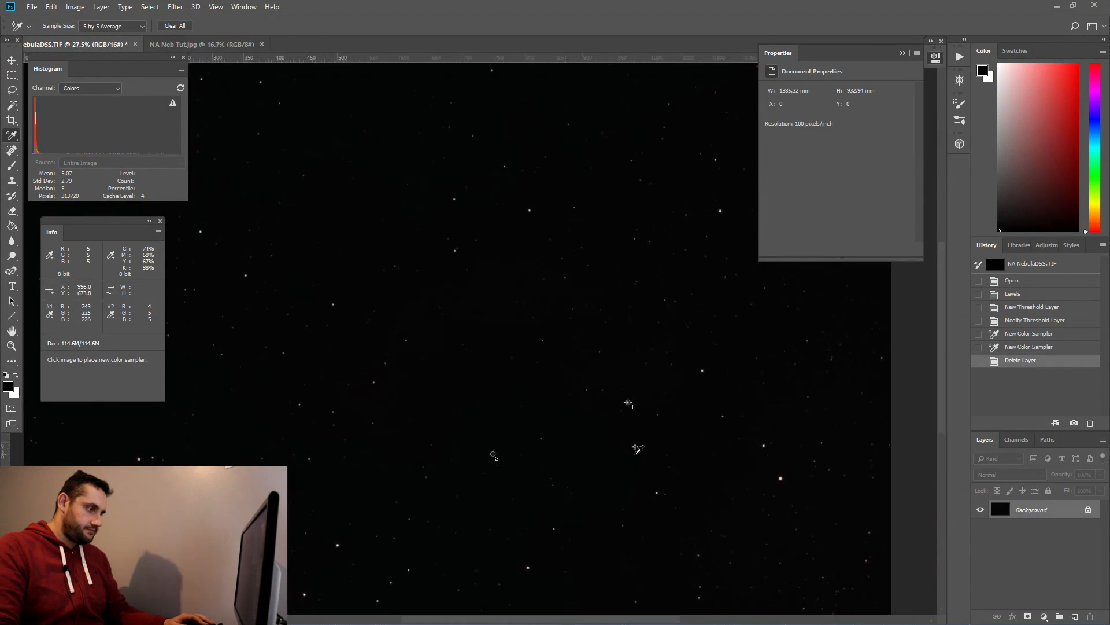
scroll(636, 449, "up", 3)
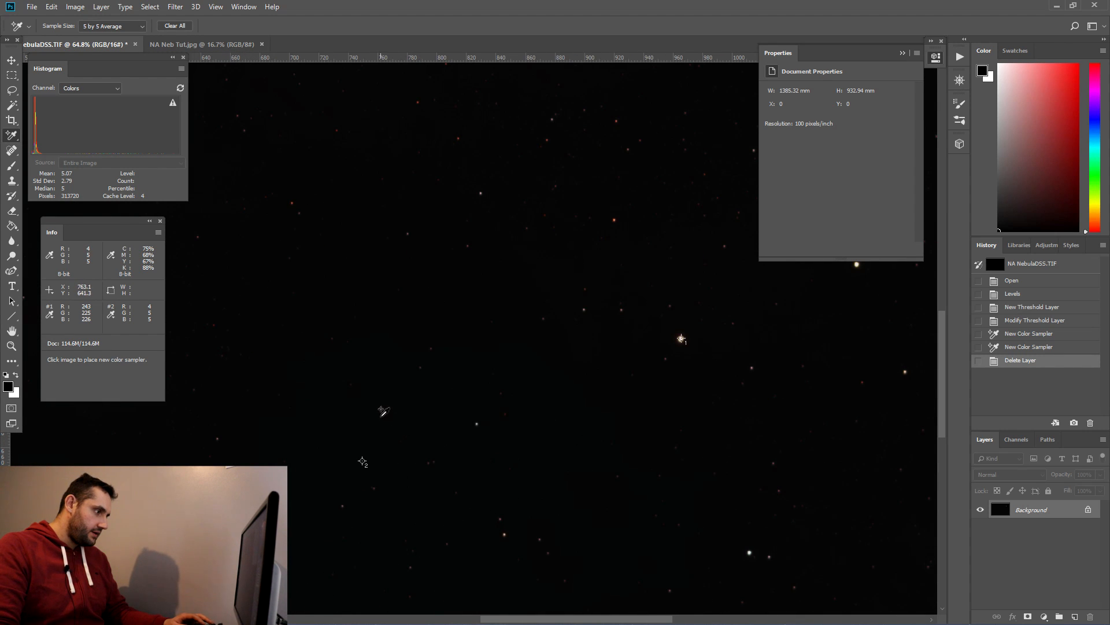
scroll(345, 405, "down", 6)
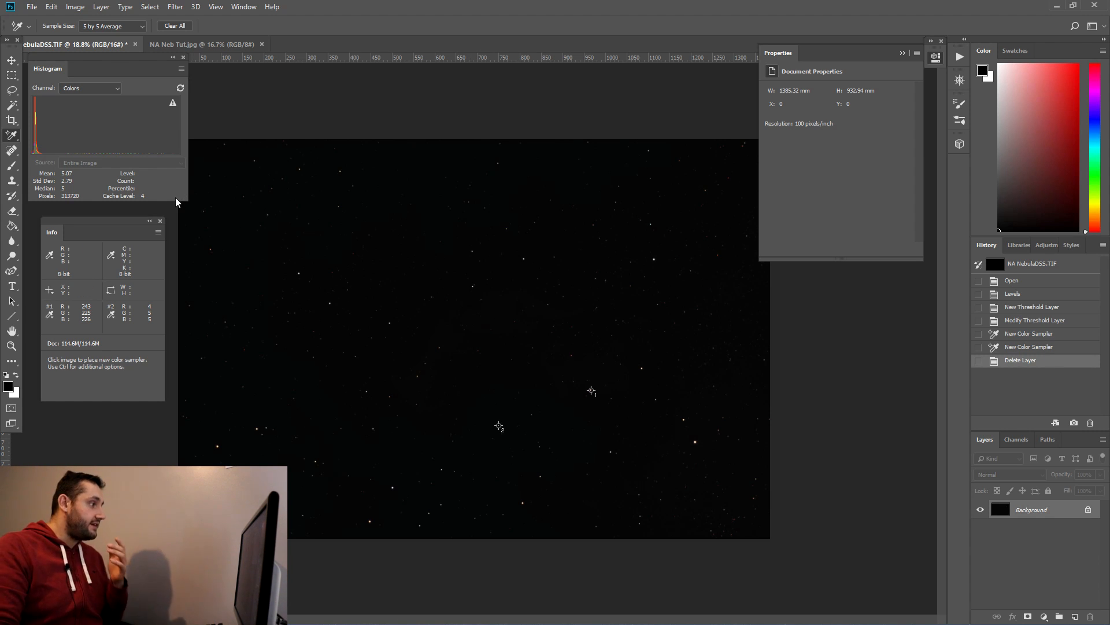
Step: Apply Levels with the white input point at 27 and the white output level at 190
left_click(75, 7)
mouse_move(93, 33)
left_click(208, 48)
left_click_drag(588, 161, 455, 161)
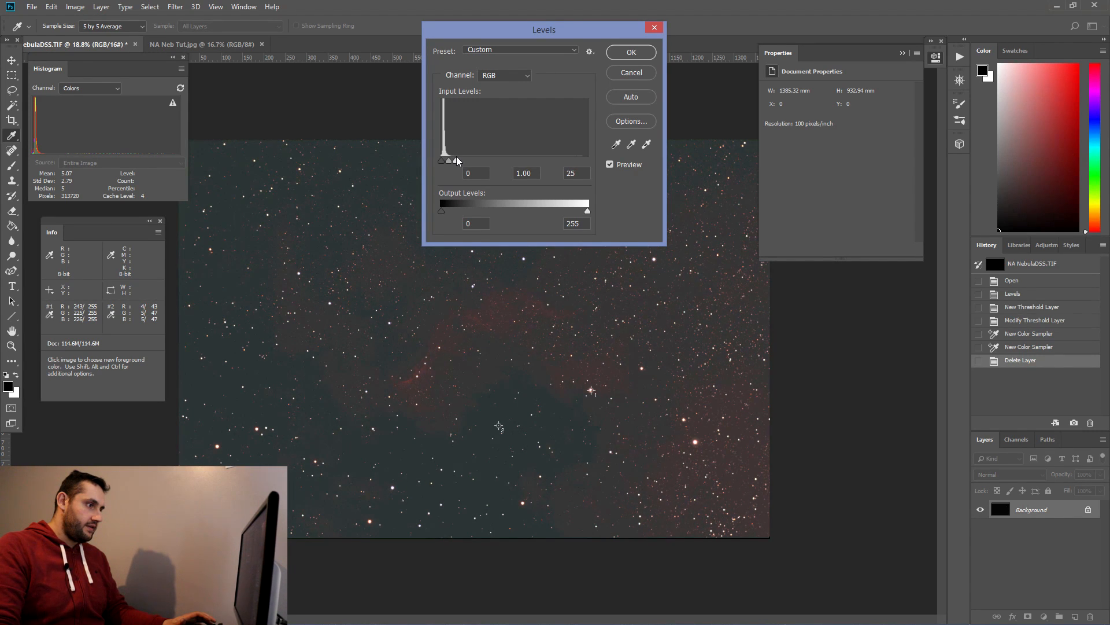
left_click_drag(457, 156, 456, 157)
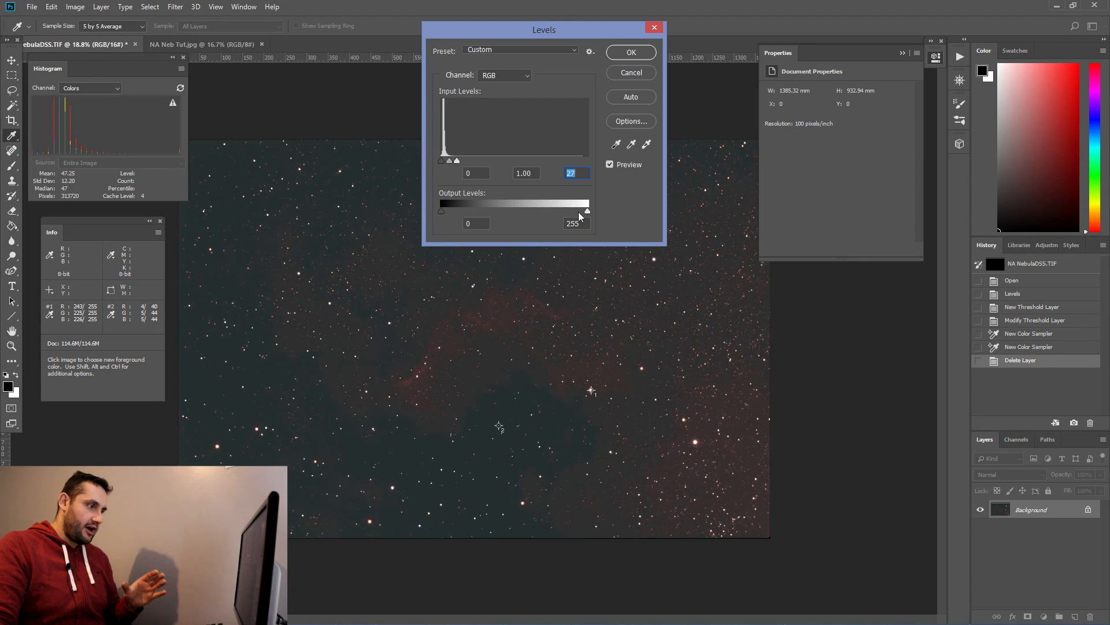
left_click_drag(588, 210, 576, 216)
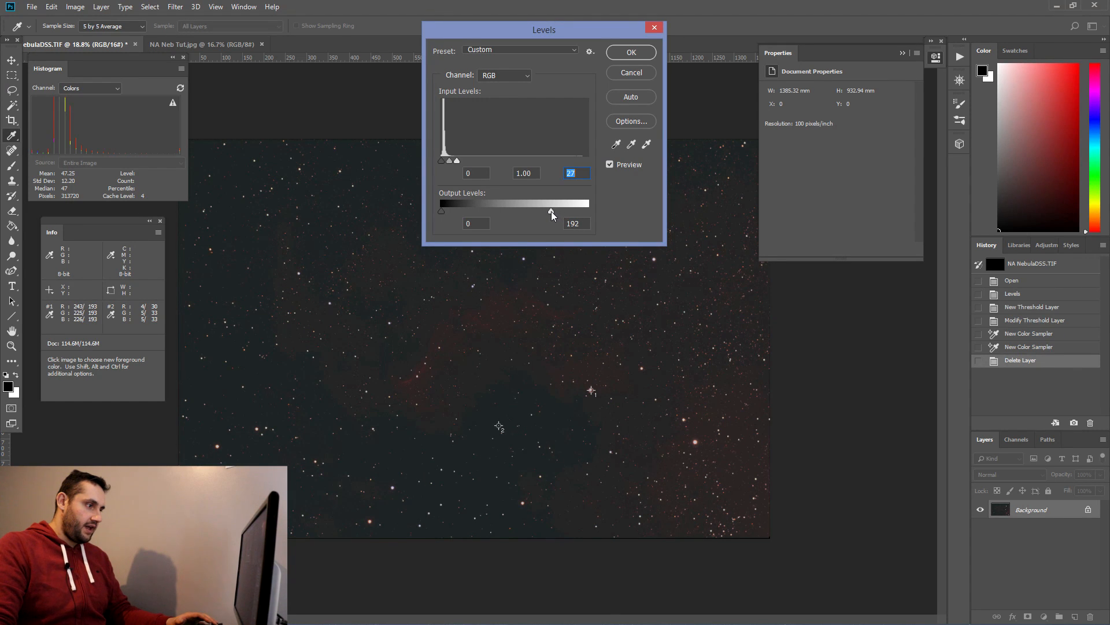
left_click_drag(551, 211, 550, 210)
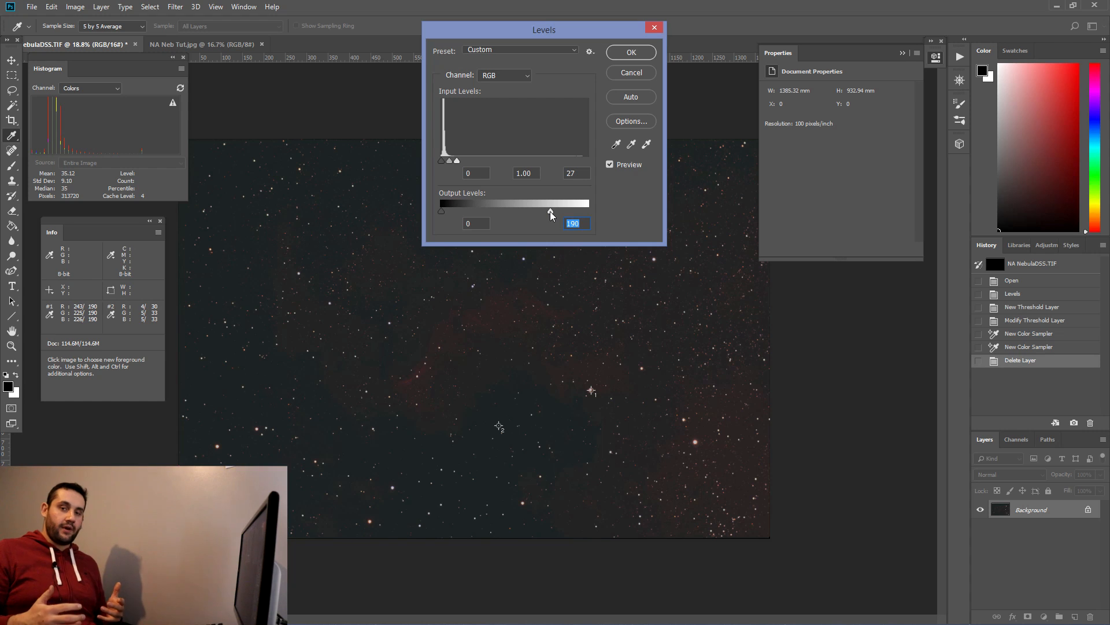
left_click(636, 53)
Step: Nudge the second colour sampler slightly within the dark background area
scroll(561, 413, "up", 4)
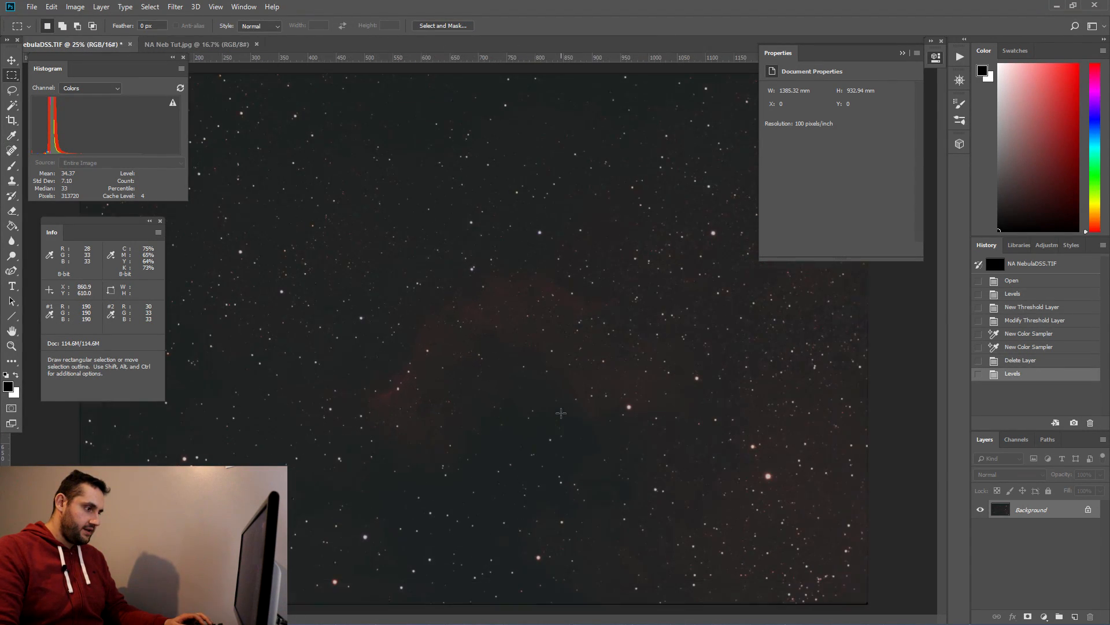
scroll(560, 414, "up", 1)
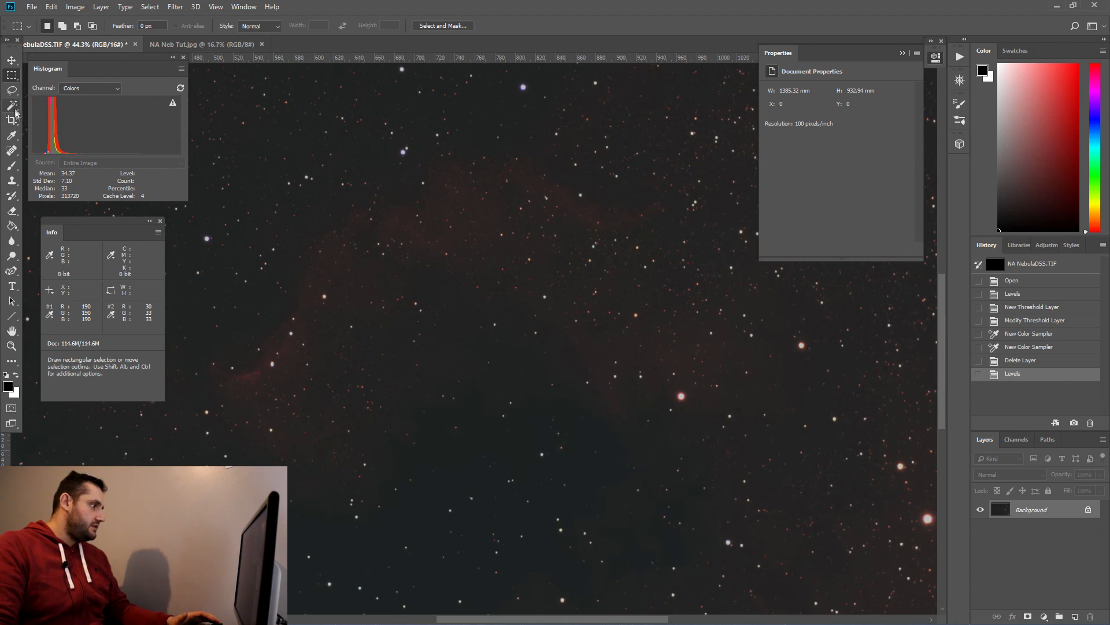
left_click(11, 136)
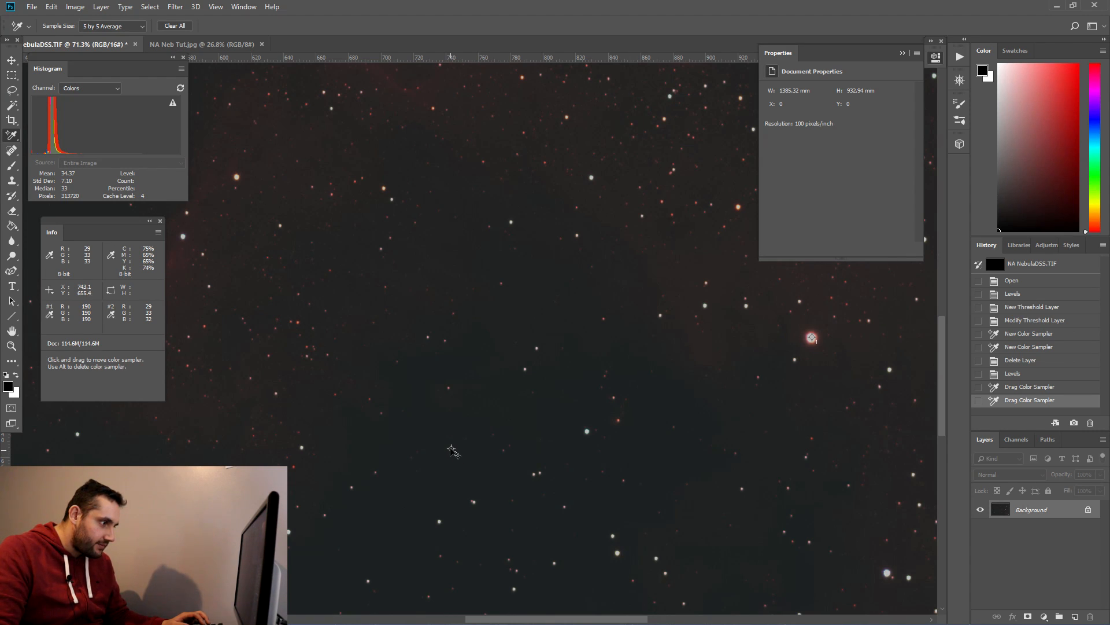
left_click_drag(451, 449, 453, 450)
scroll(510, 453, "down", 8)
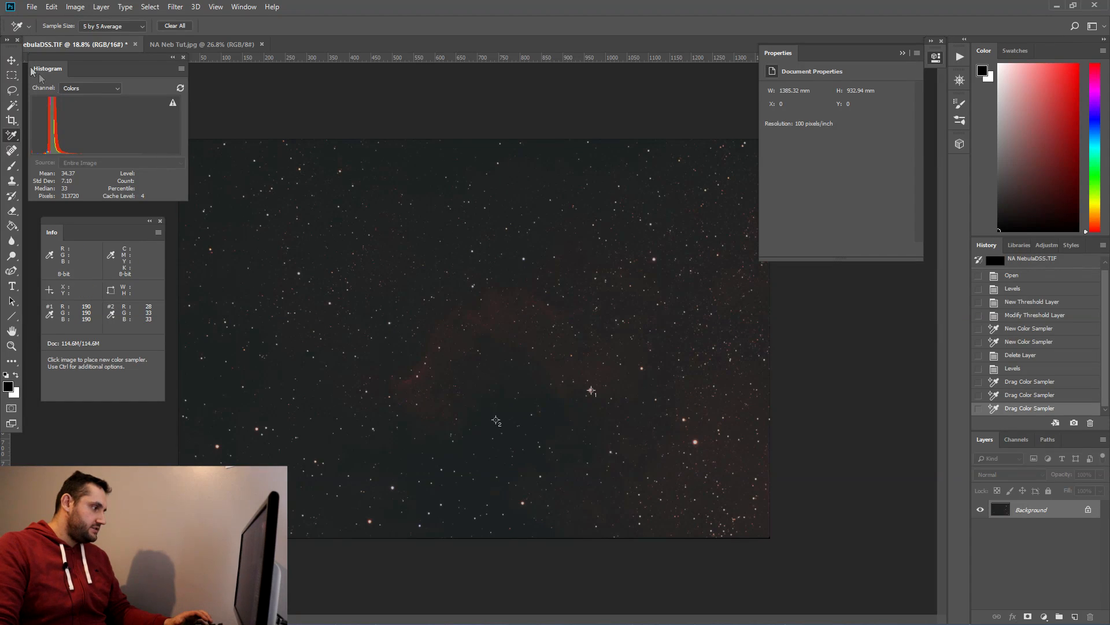
Step: Open Levels, switch to the Green channel and set its black input point to 6
left_click(75, 7)
mouse_move(88, 36)
left_click(222, 50)
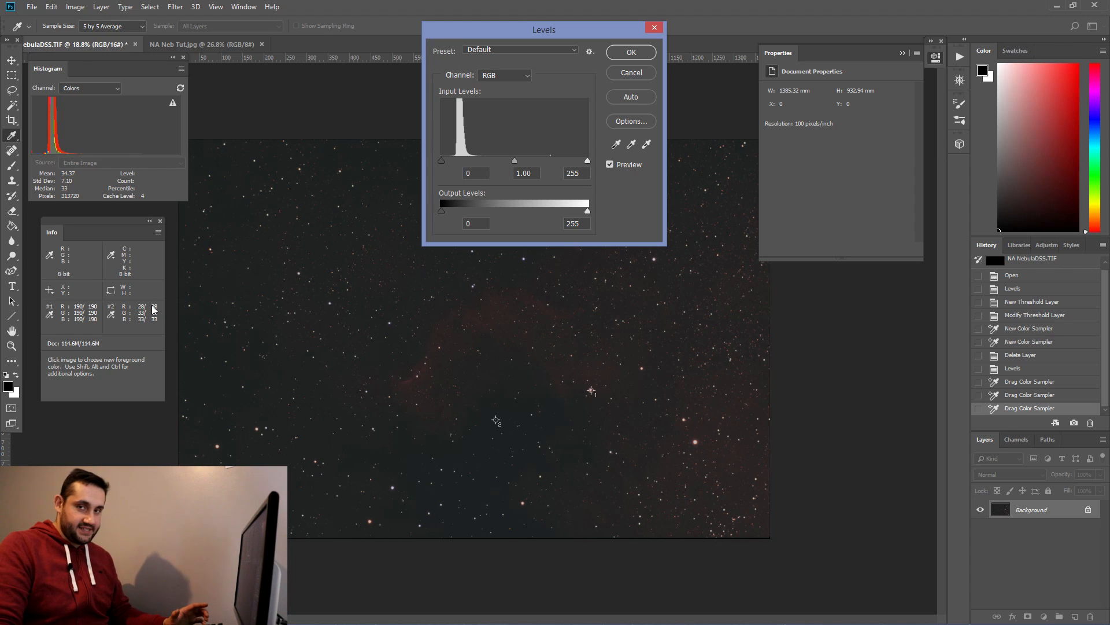
left_click(495, 76)
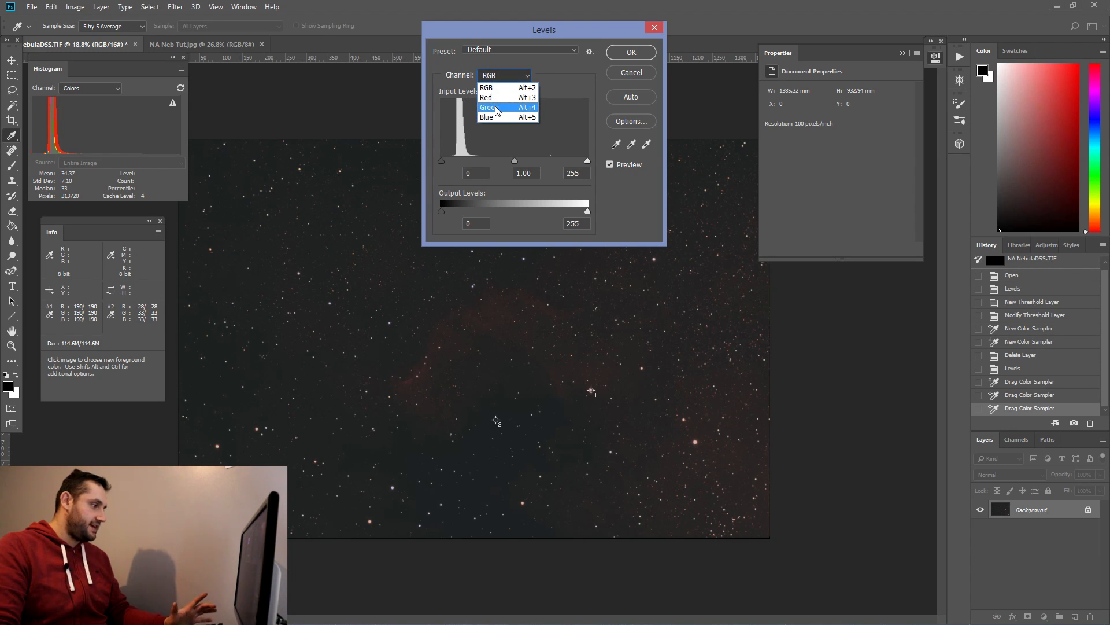
left_click(495, 108)
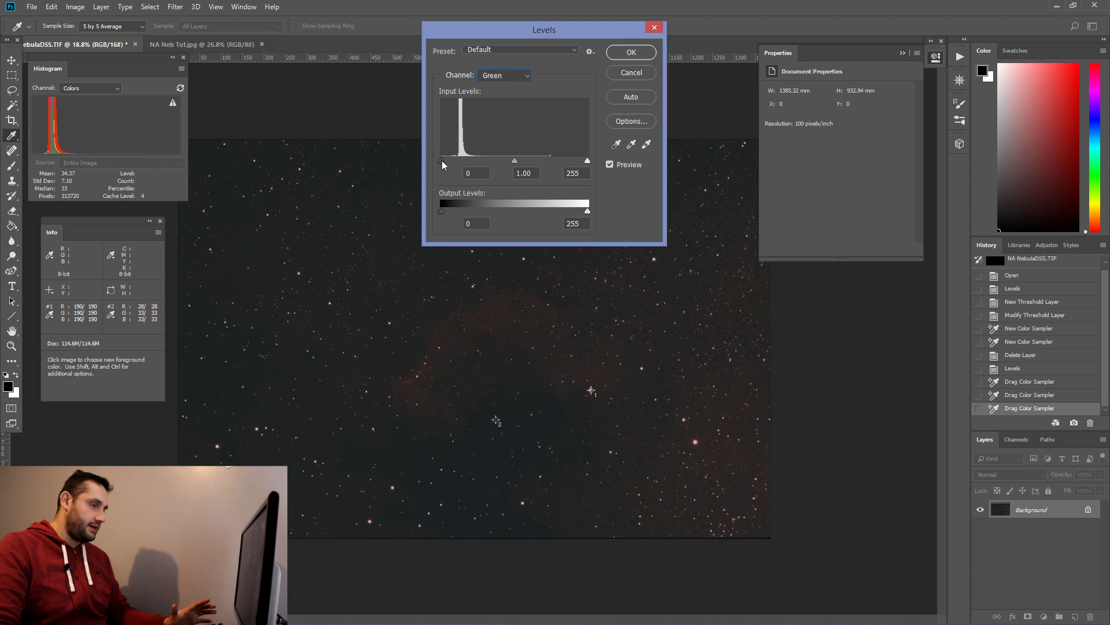
left_click_drag(442, 161, 445, 161)
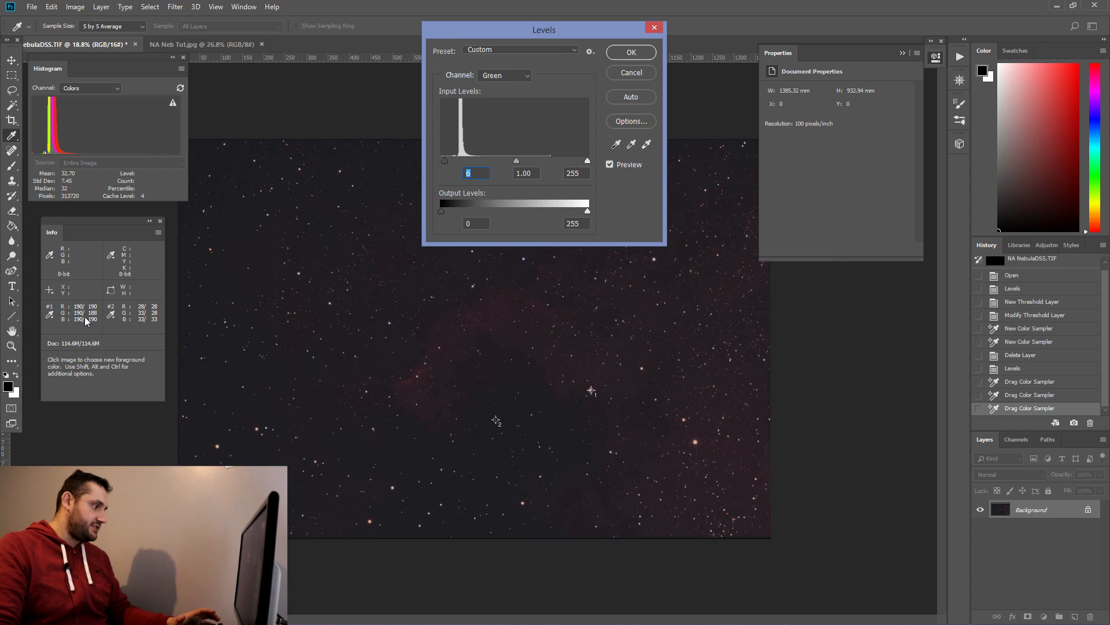
Step: Try different white input points for the Green channel in Levels, settling on 253
left_click_drag(587, 161, 587, 161)
left_click(586, 161)
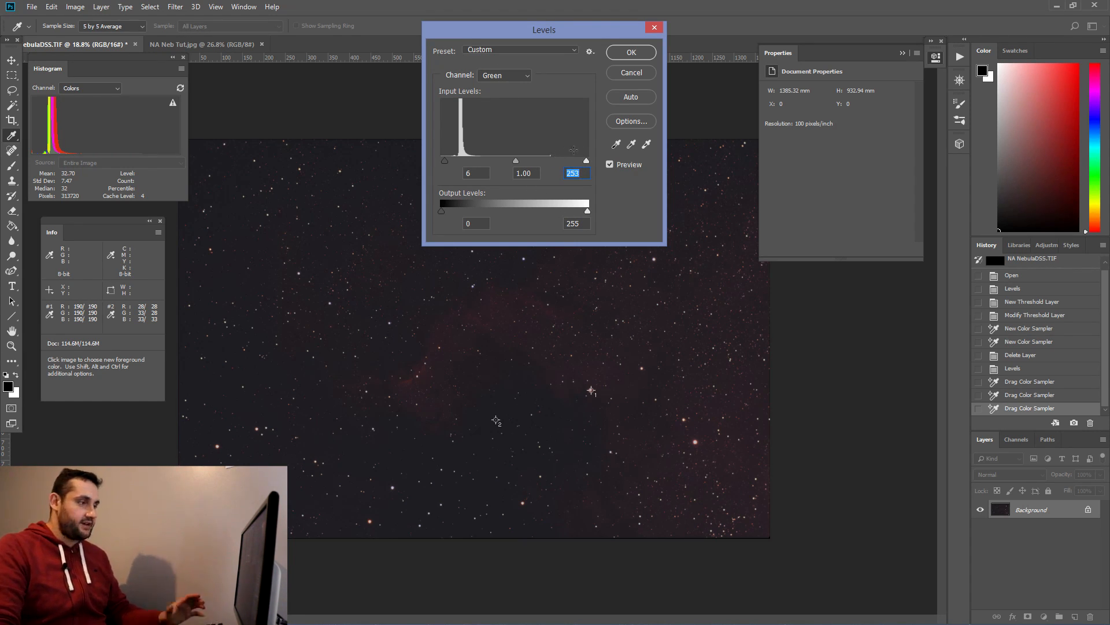
left_click_drag(586, 161, 563, 162)
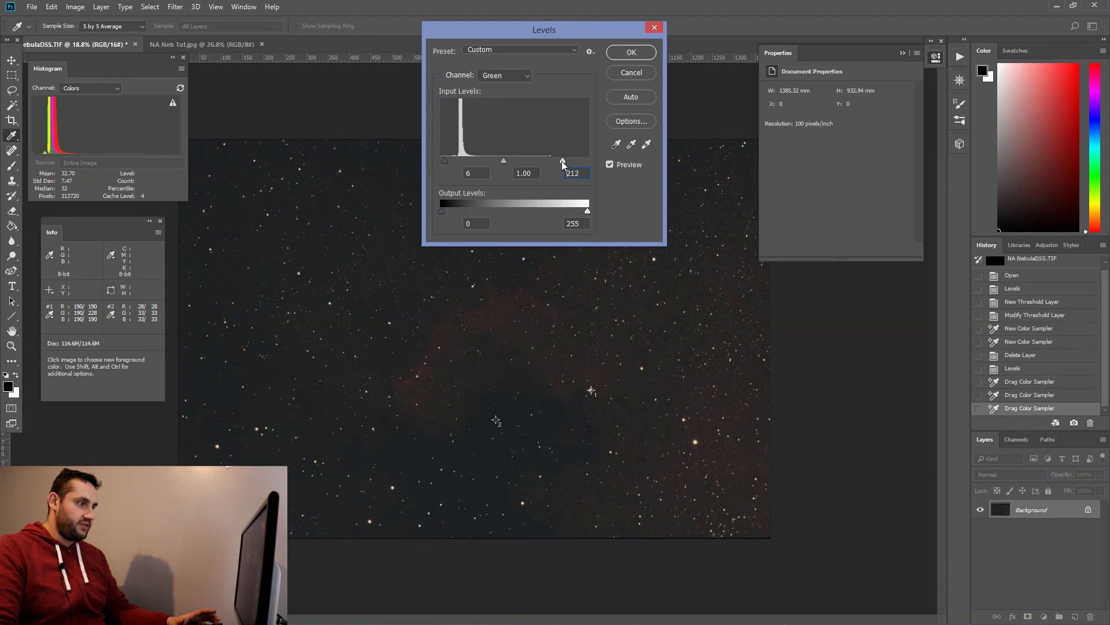
left_click_drag(551, 162, 551, 161)
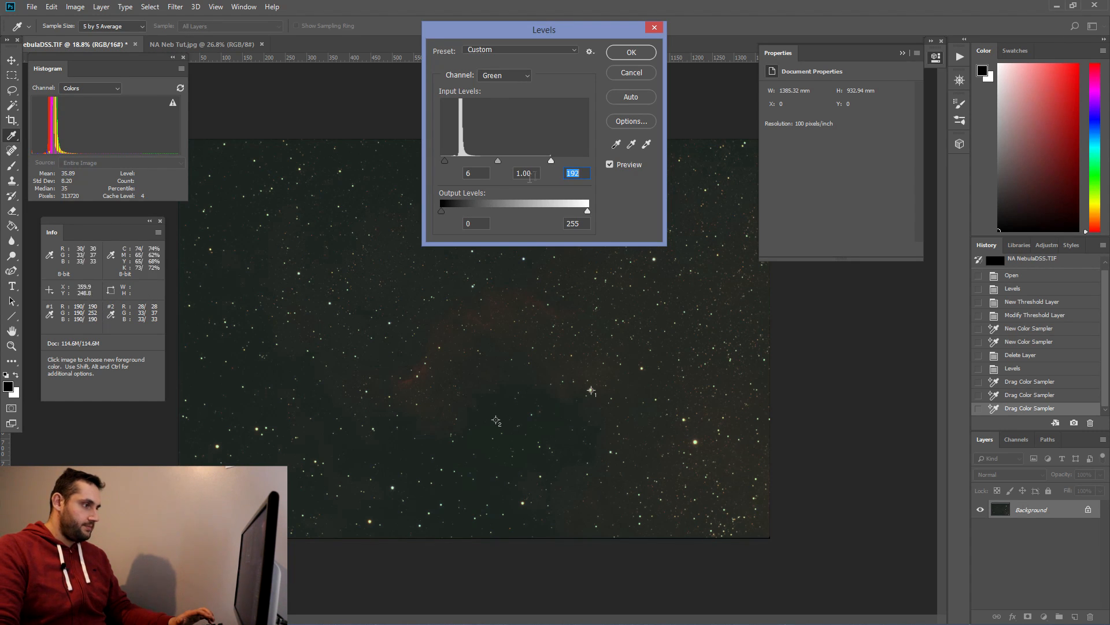
left_click_drag(551, 161, 590, 165)
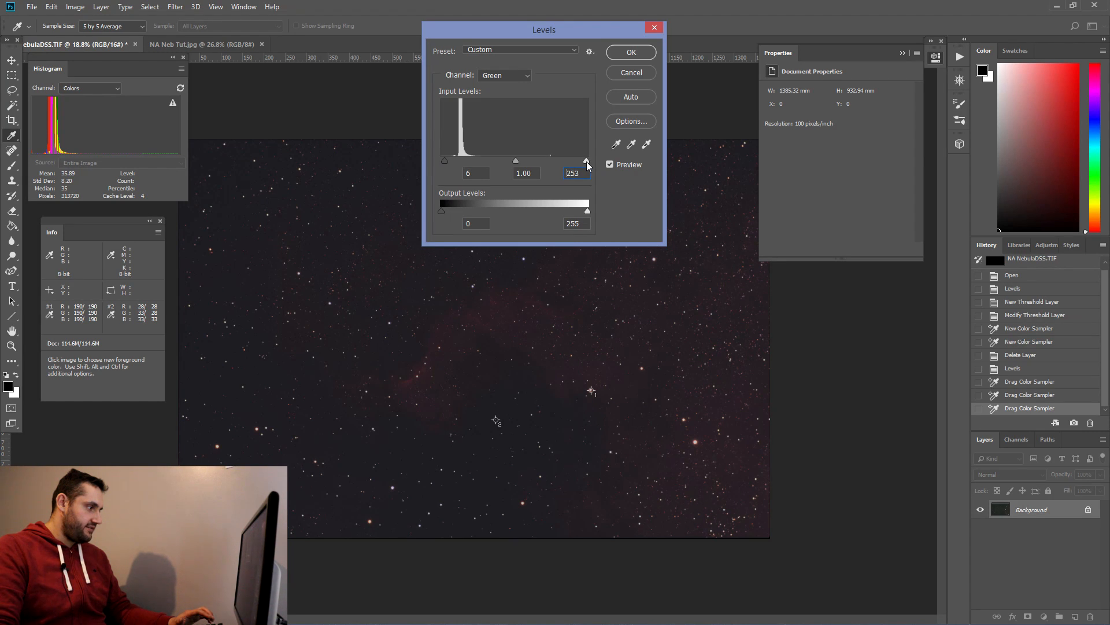
Step: Switch Levels to the Blue channel, nudge its black input point slightly, and apply the Levels adjustment
left_click(504, 75)
left_click(491, 122)
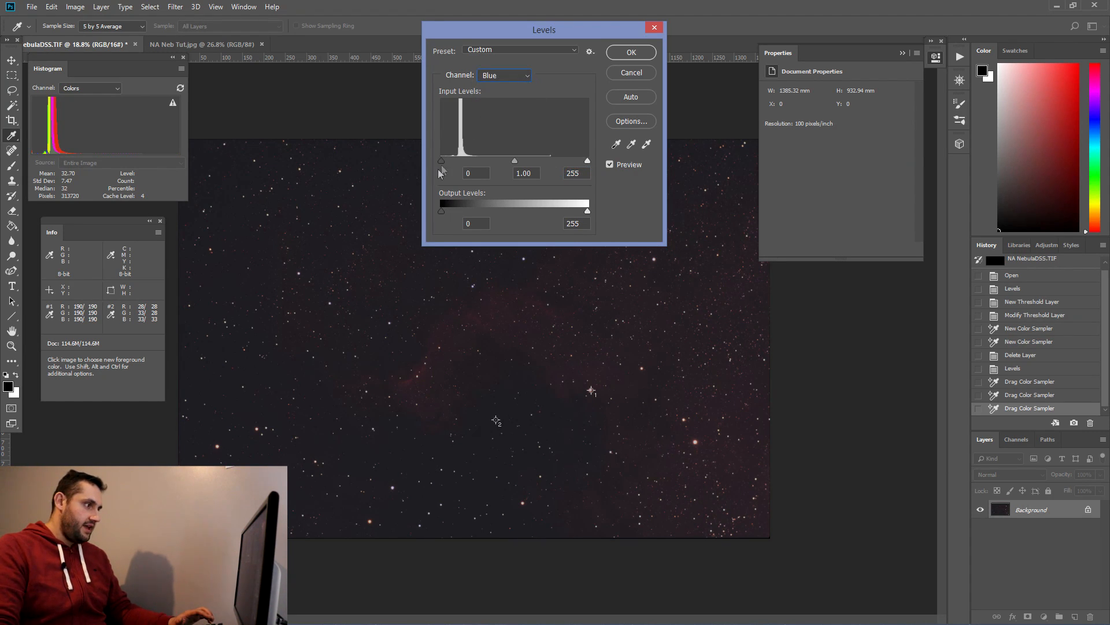
left_click_drag(441, 161, 445, 160)
key("Return")
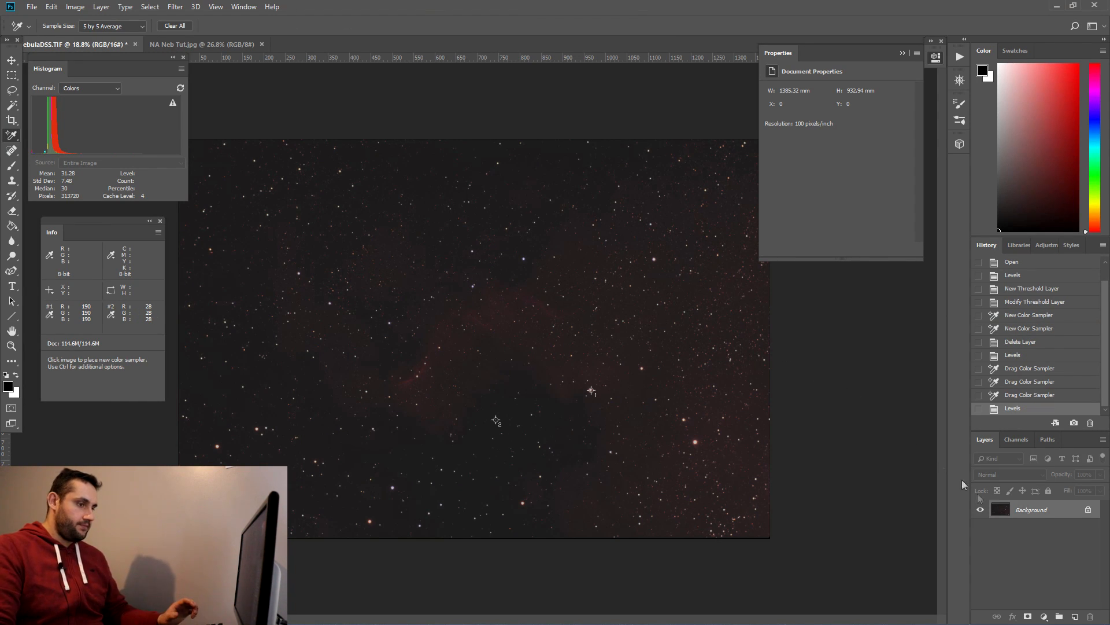
Step: Convert the background into a regular layer named BG Balanced
double_click(1027, 511)
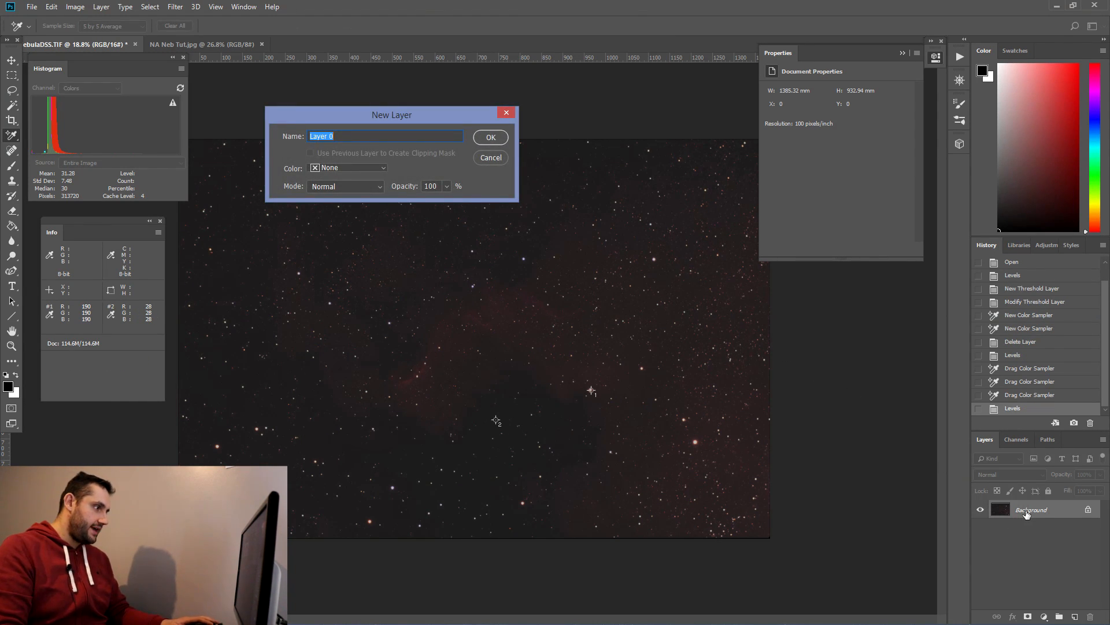
type("BG Balanced")
key("Return")
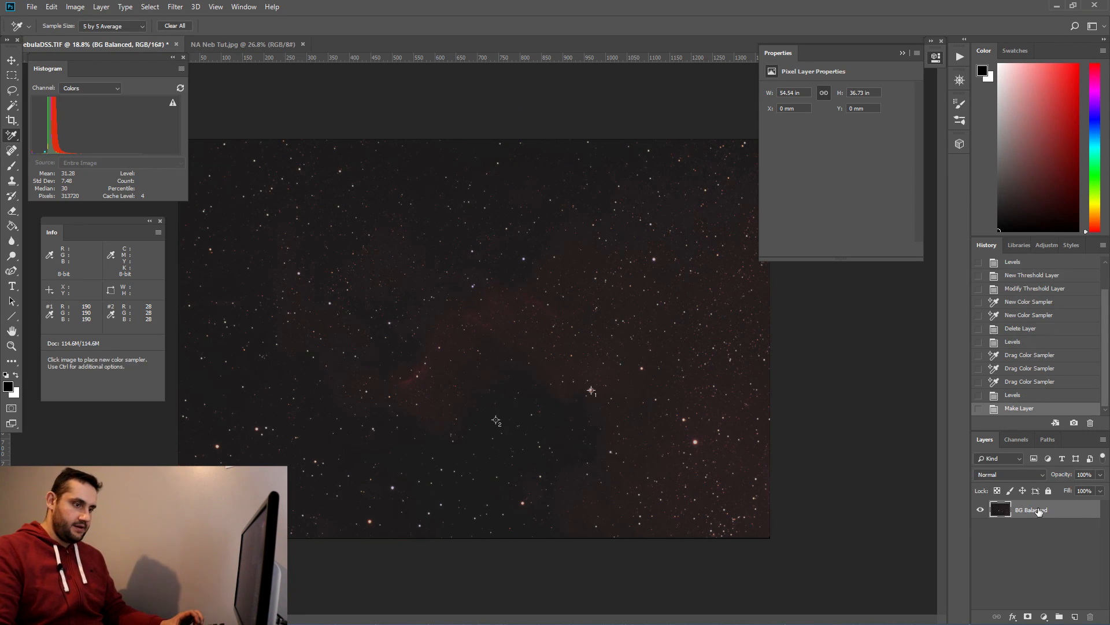
Step: Duplicate the BG Balanced layer and hide the original BG Balanced layer
left_click_drag(1039, 512, 1076, 616)
left_click(980, 528)
left_click(11, 75)
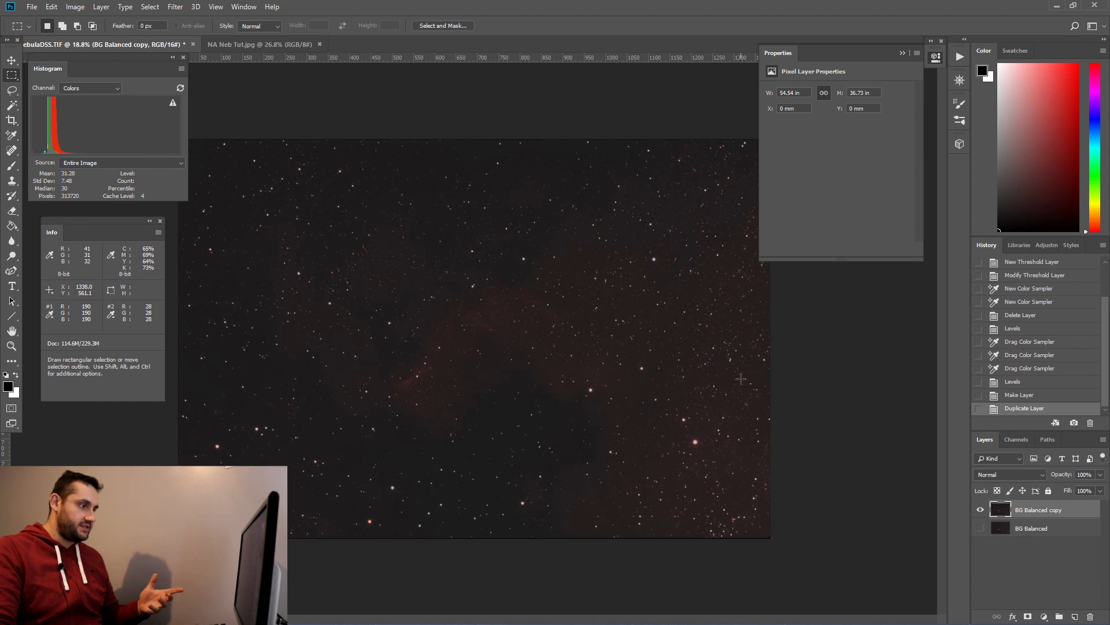
Step: Add a Curves adjustment layer and bend the RGB curve steeply upward, flattening its top, to stretch the nebula
left_click(1044, 616)
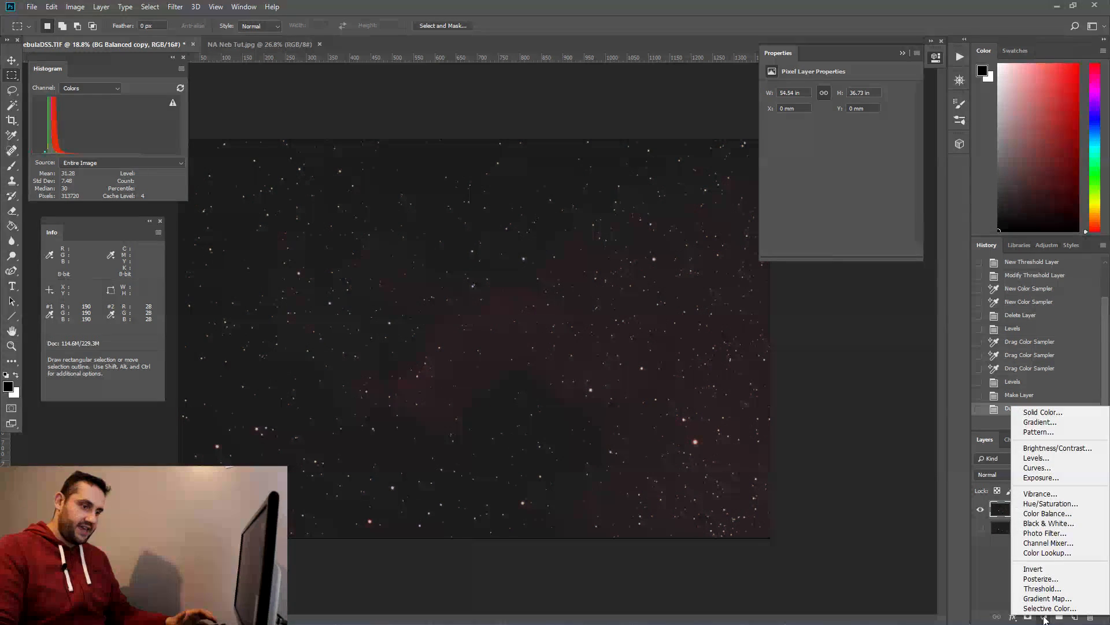
left_click(1060, 465)
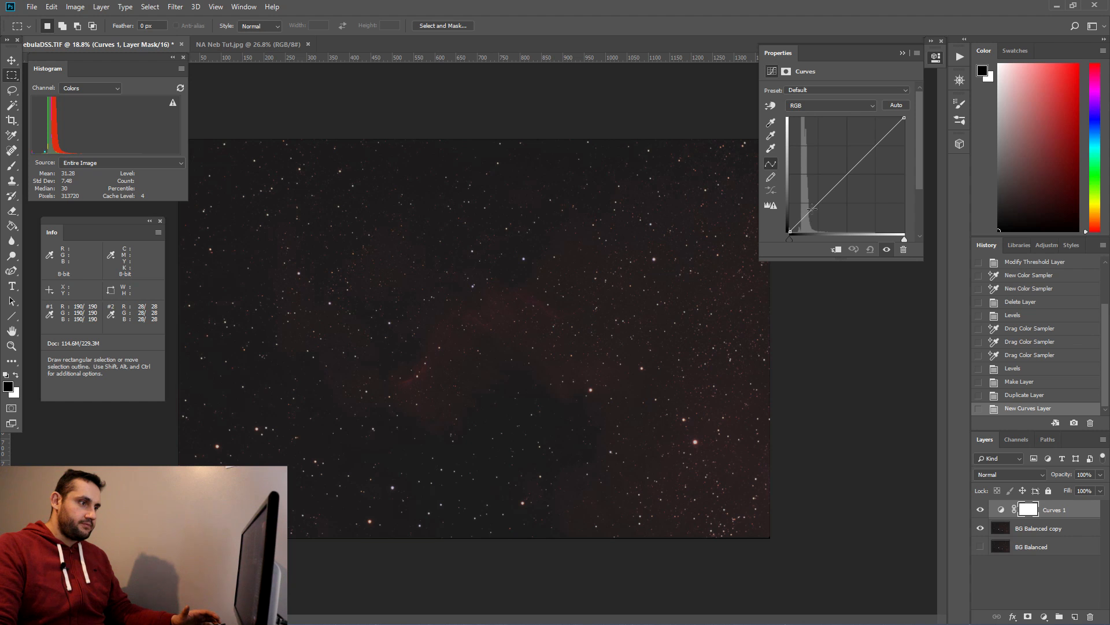
left_click_drag(813, 208, 811, 170)
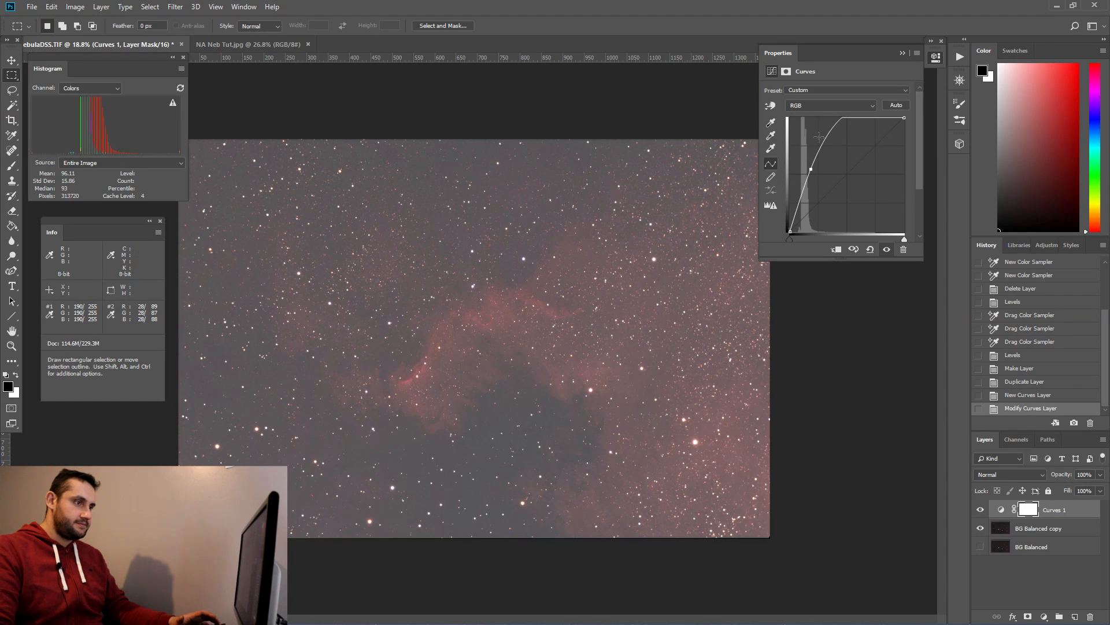
left_click_drag(837, 122, 911, 140)
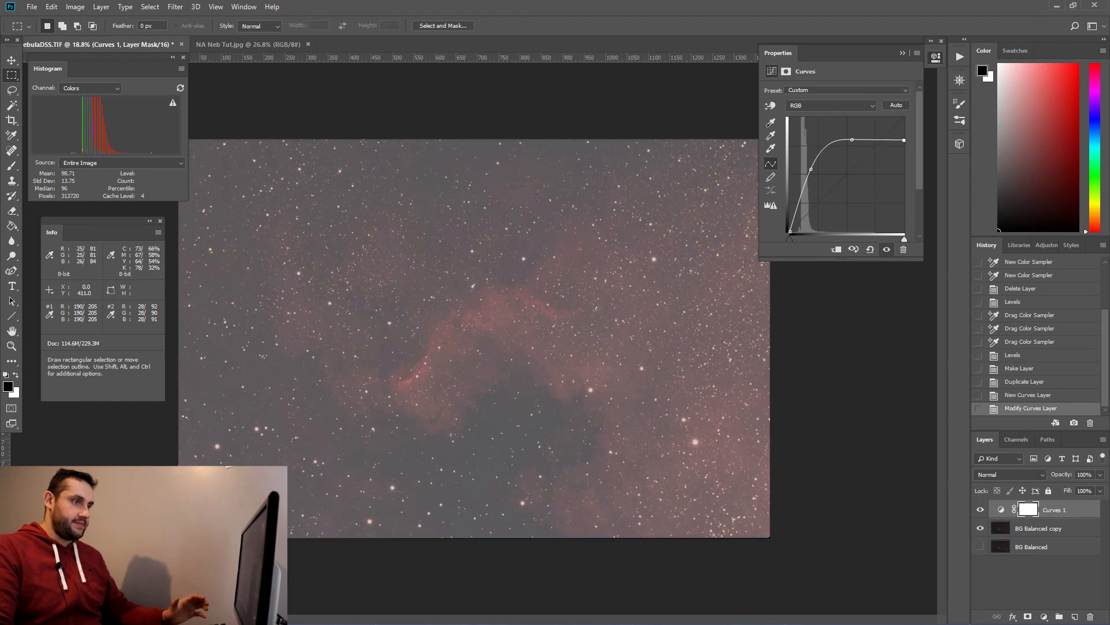
left_click(901, 53)
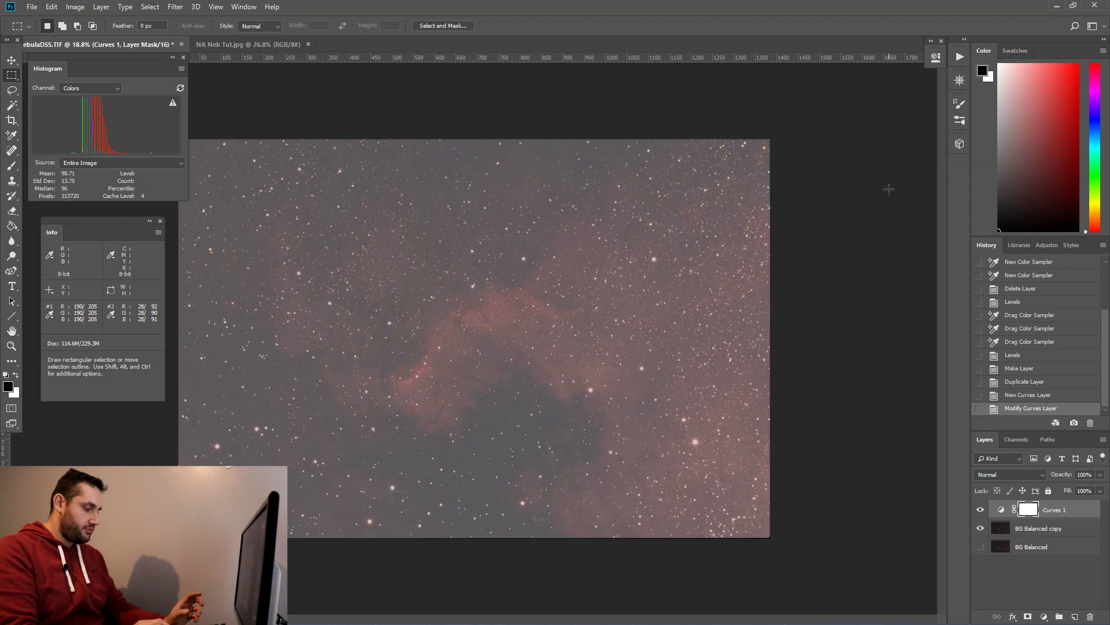
Step: Stamp all visible layers into a new layer and open Levels on it, setting the RGB black input to 46
key("ctrl+shift+alt+e")
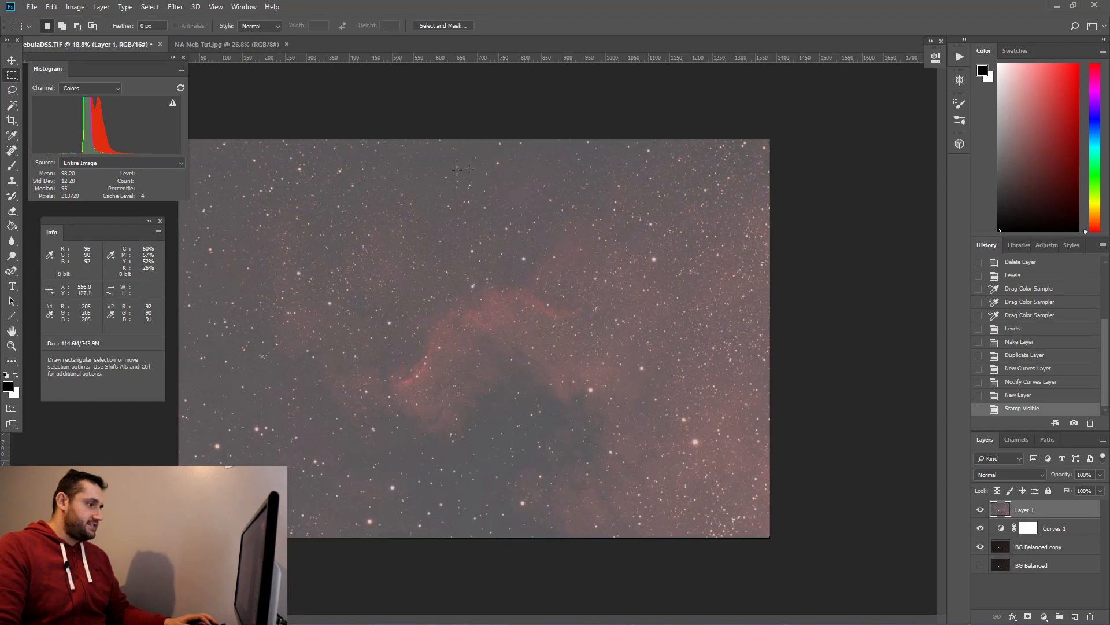
left_click(75, 7)
mouse_move(93, 37)
left_click(248, 51)
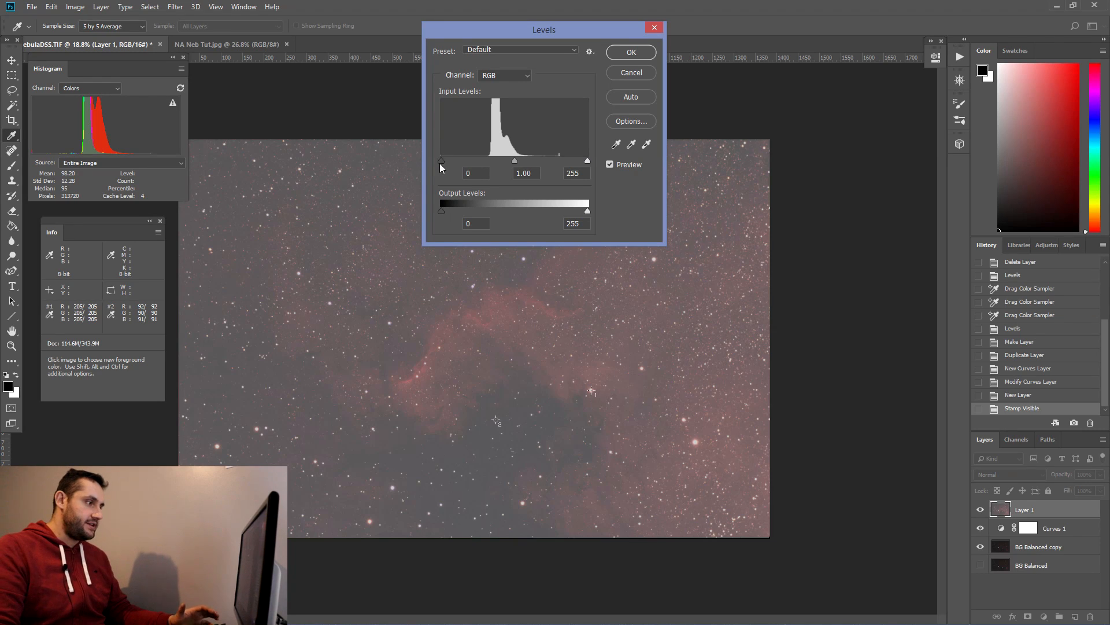
left_click_drag(442, 160, 467, 166)
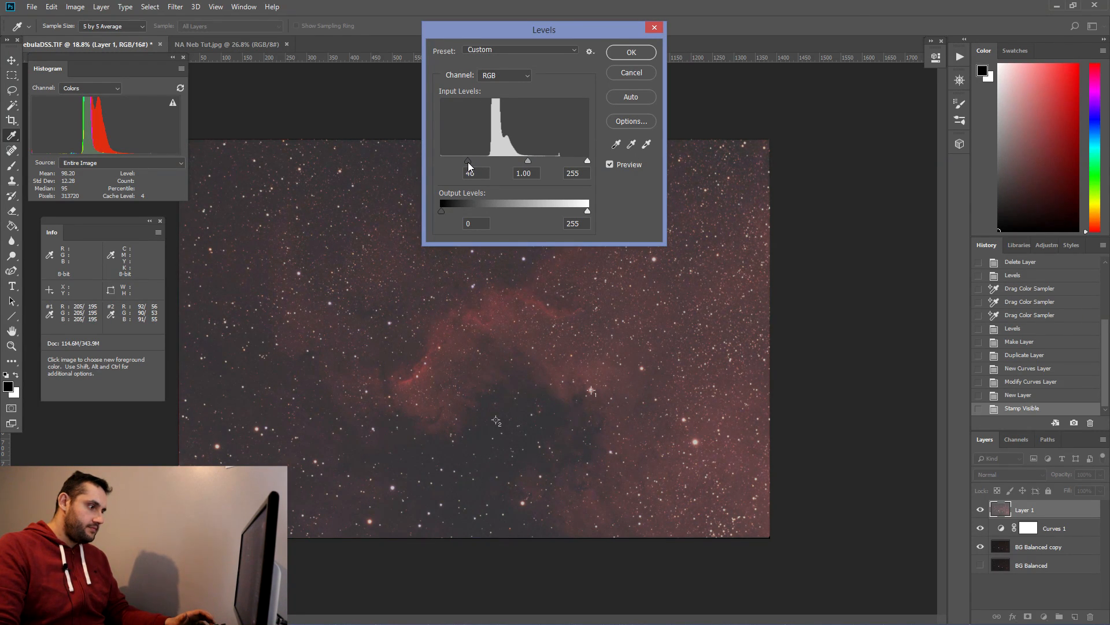
left_click_drag(469, 163, 468, 162)
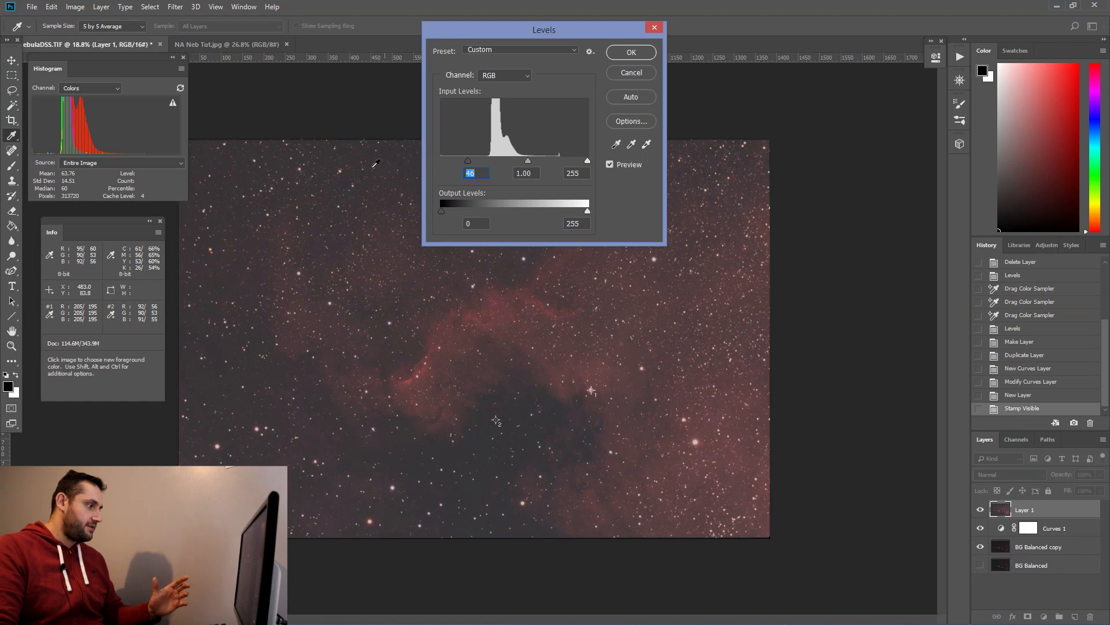
Step: Switch Levels to the Red channel and set its black input to 7 and white input to 253
left_click(508, 81)
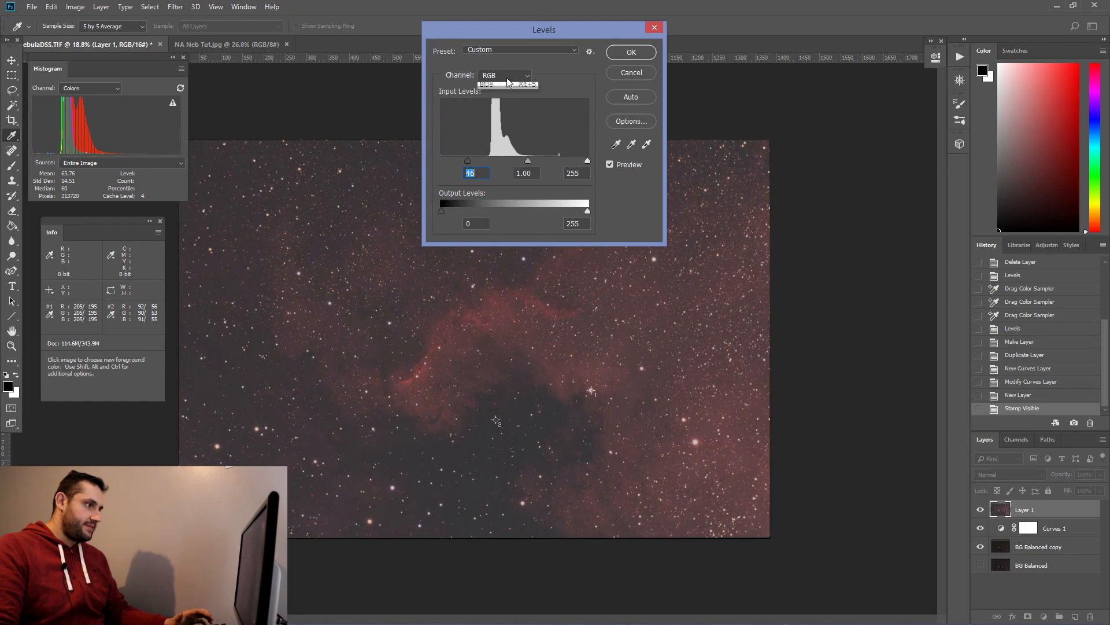
left_click(503, 91)
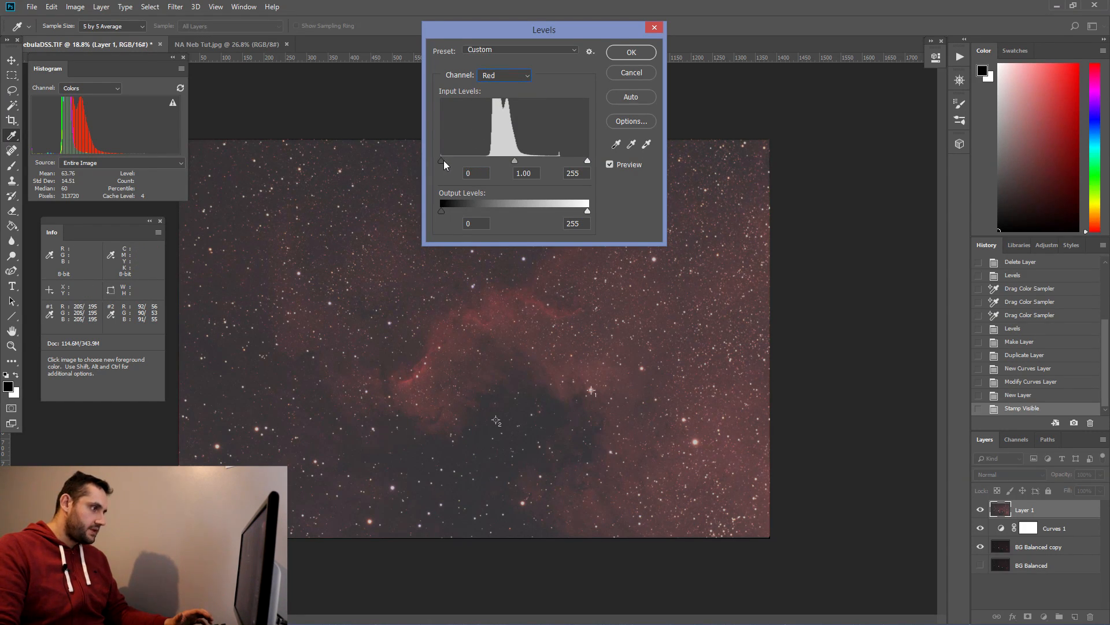
left_click_drag(441, 162, 444, 161)
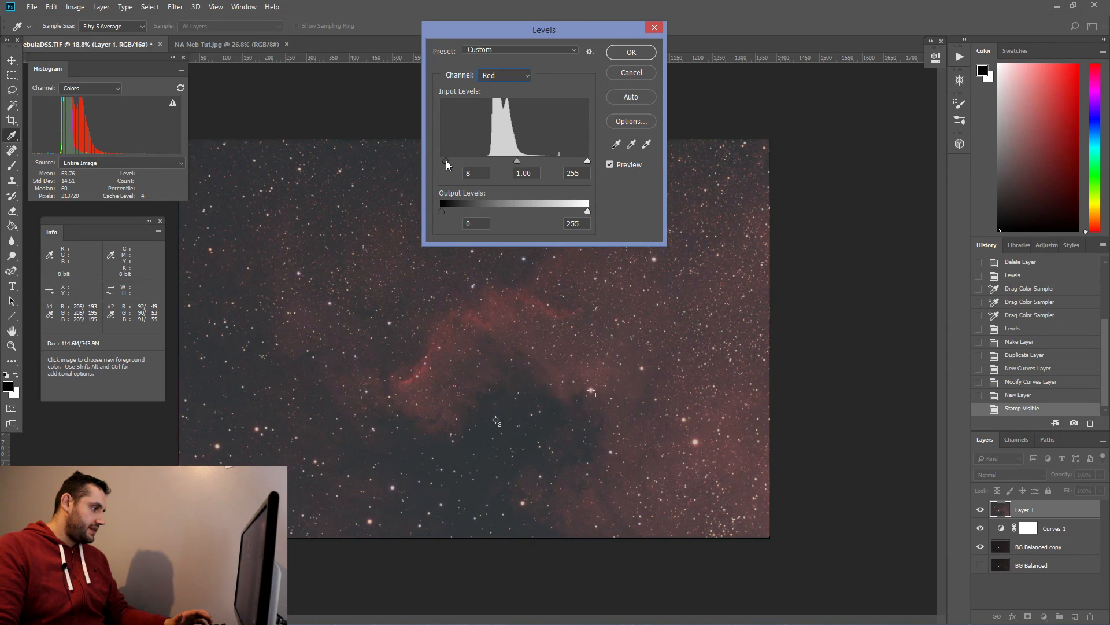
left_click(487, 177)
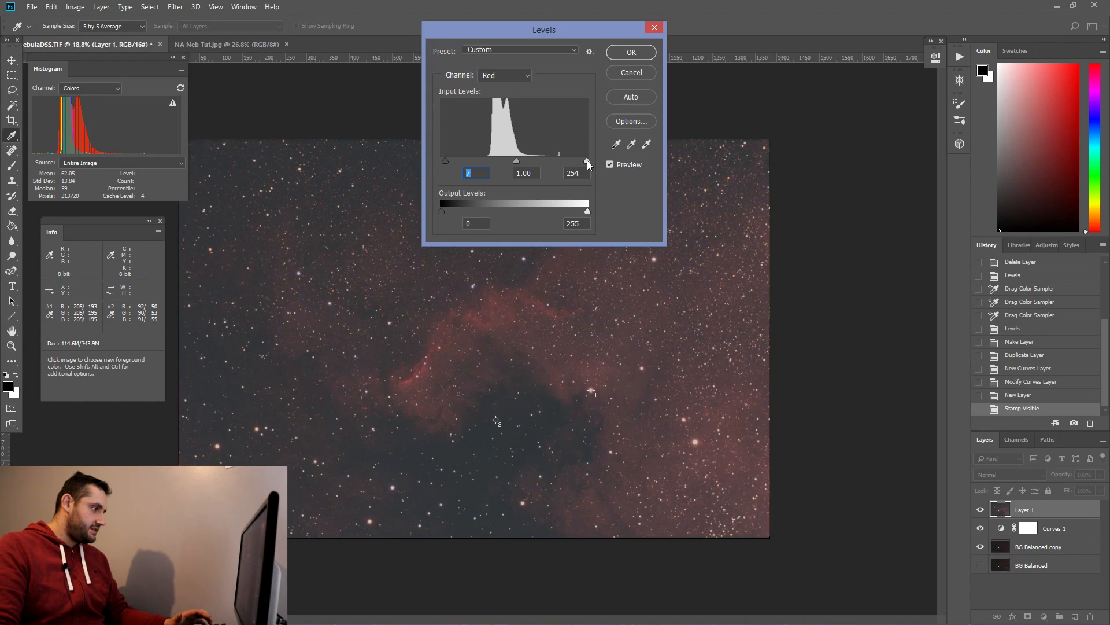
key("Tab")
key("Tab")
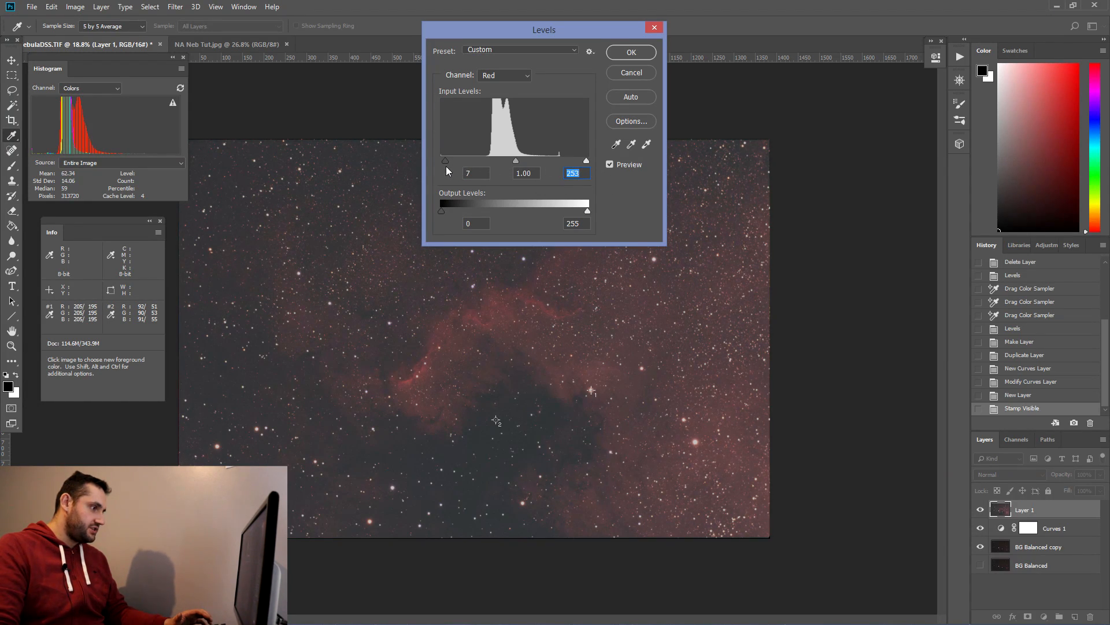
left_click_drag(445, 160, 446, 161)
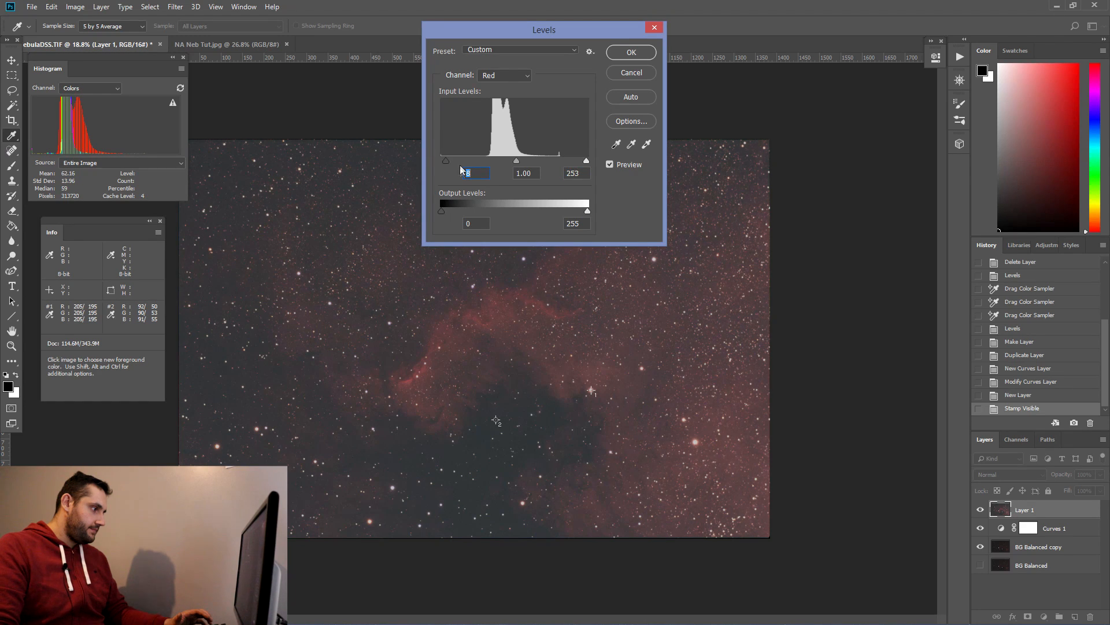
Step: Switch to the Green channel and set its black input to 5 and white input to 253
left_click(518, 75)
left_click(493, 98)
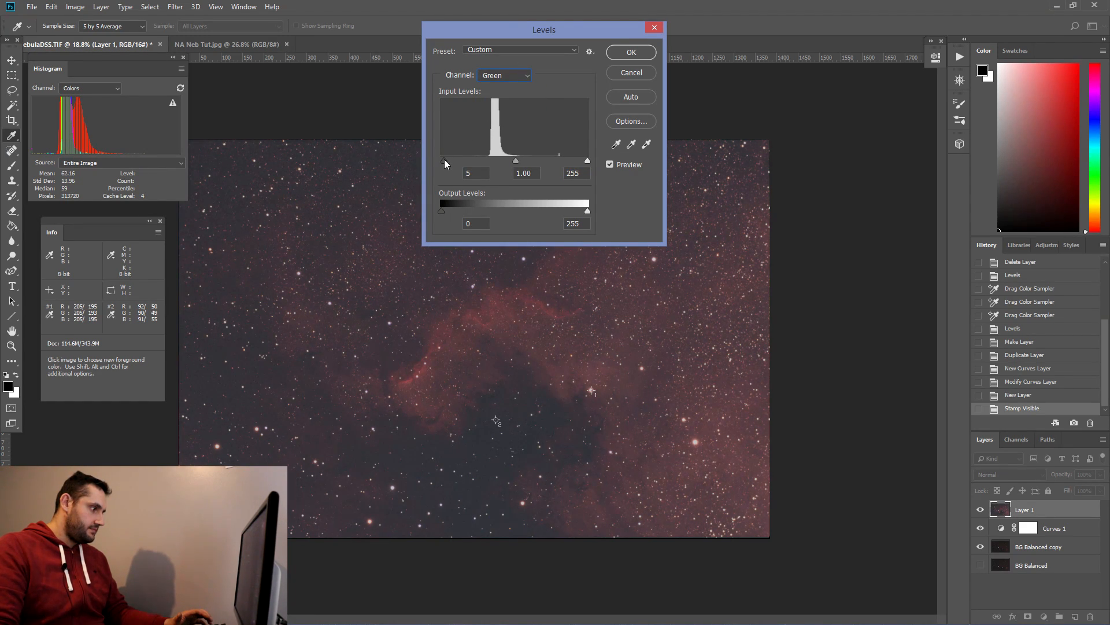
left_click(444, 161)
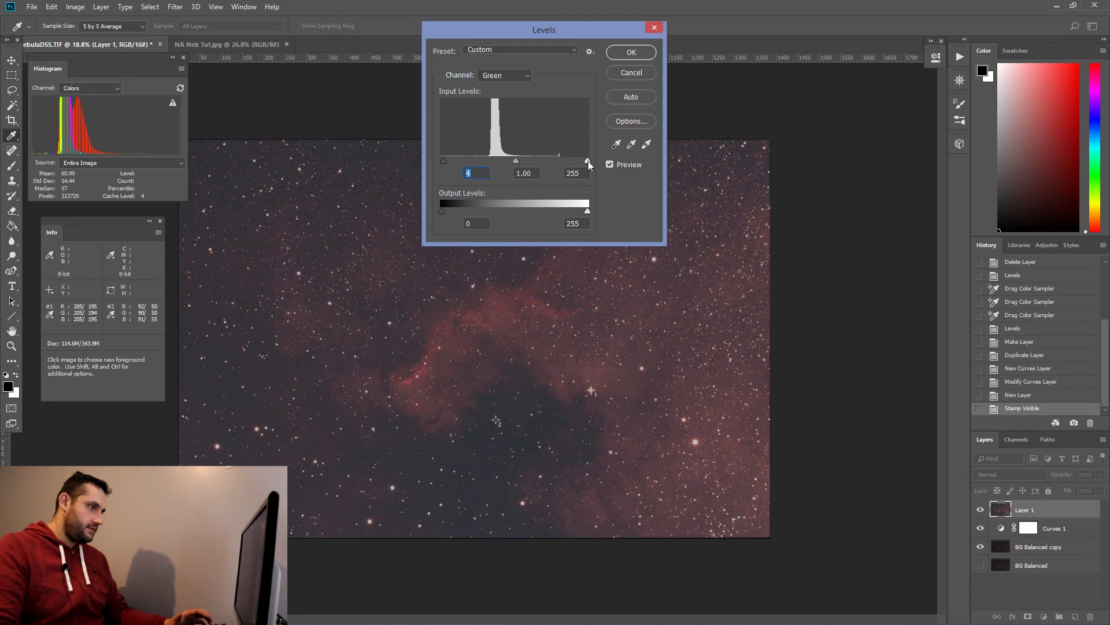
left_click_drag(587, 161, 587, 161)
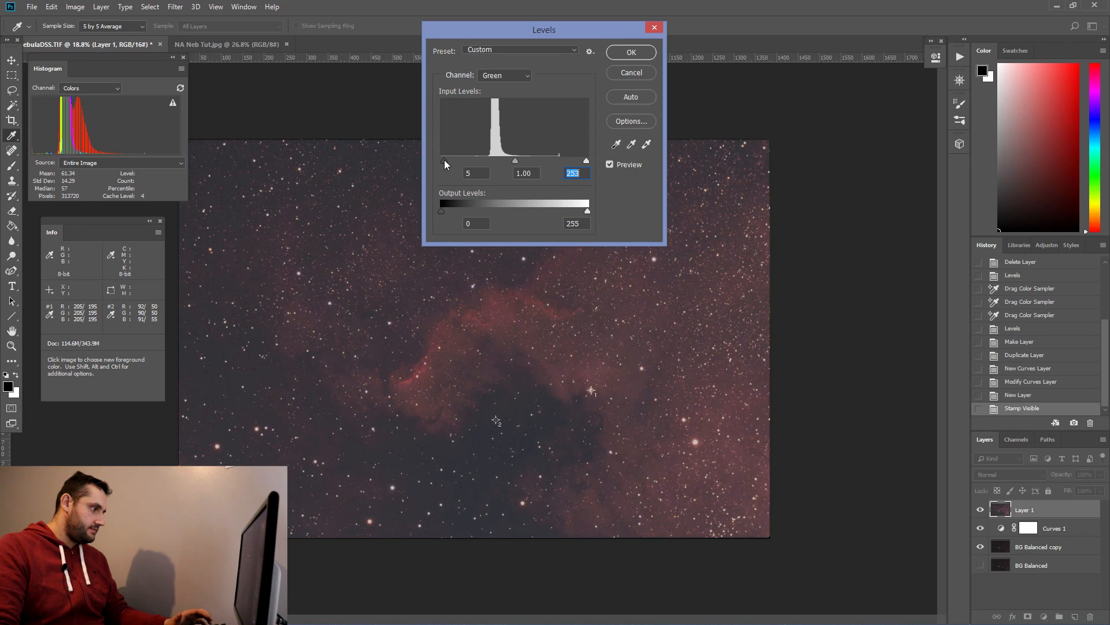
Step: Switch to the Blue channel, set its black input to 7 and white input to 253, and apply the Levels
left_click(503, 75)
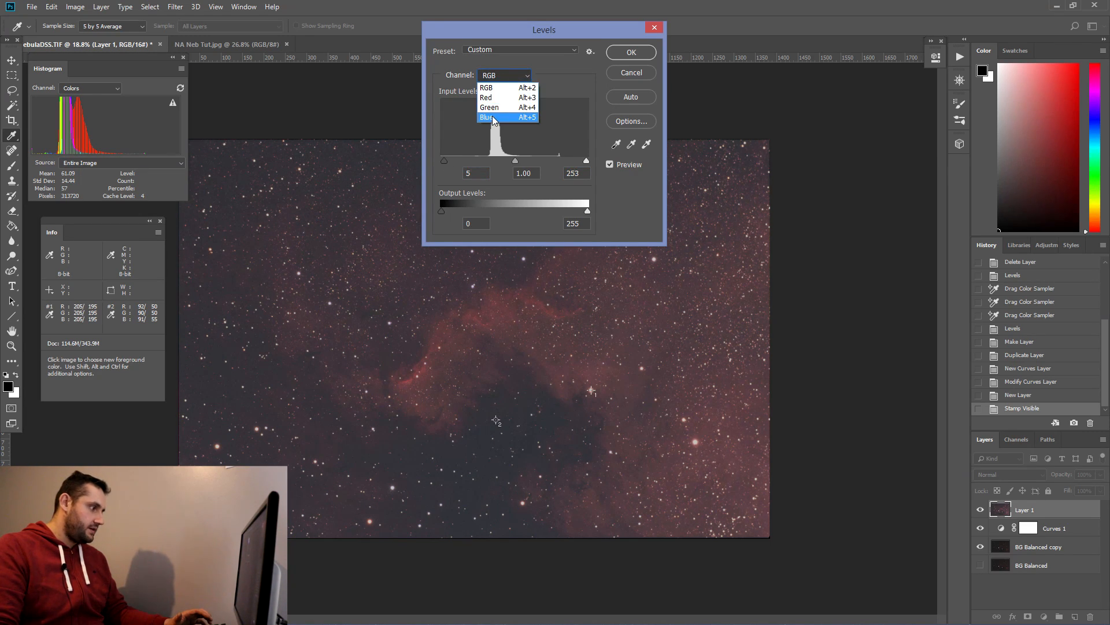
left_click(493, 117)
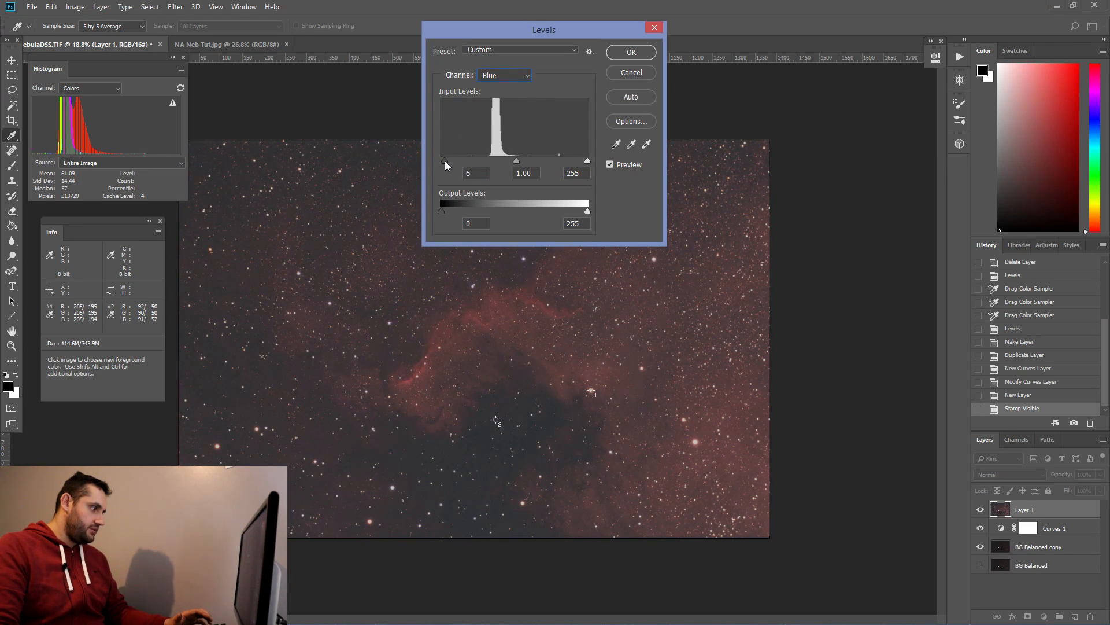
left_click(445, 161)
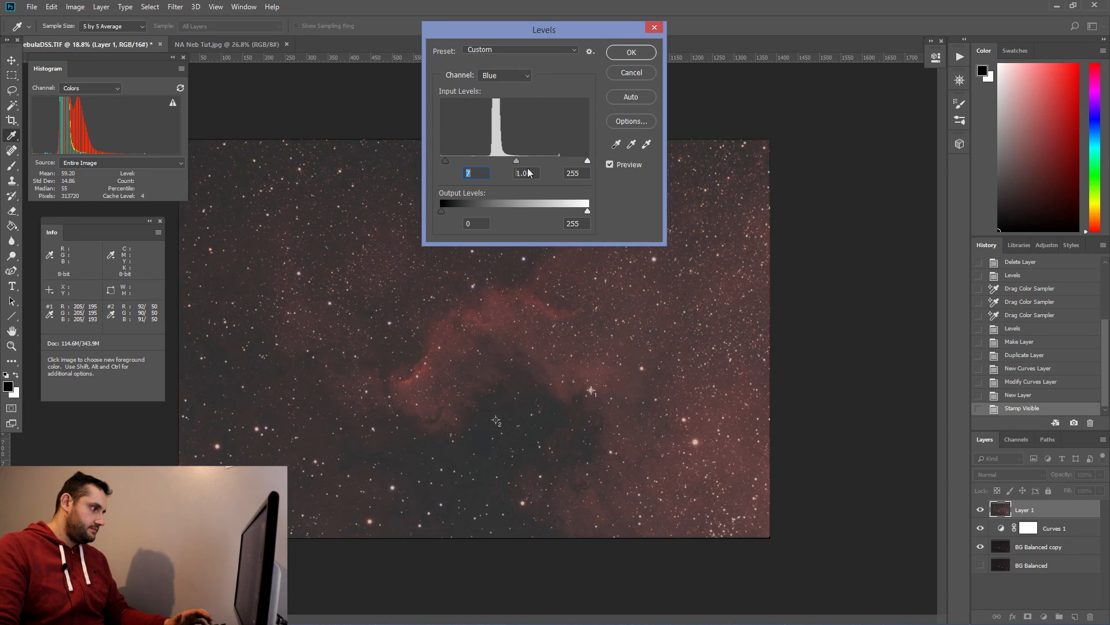
left_click(587, 161)
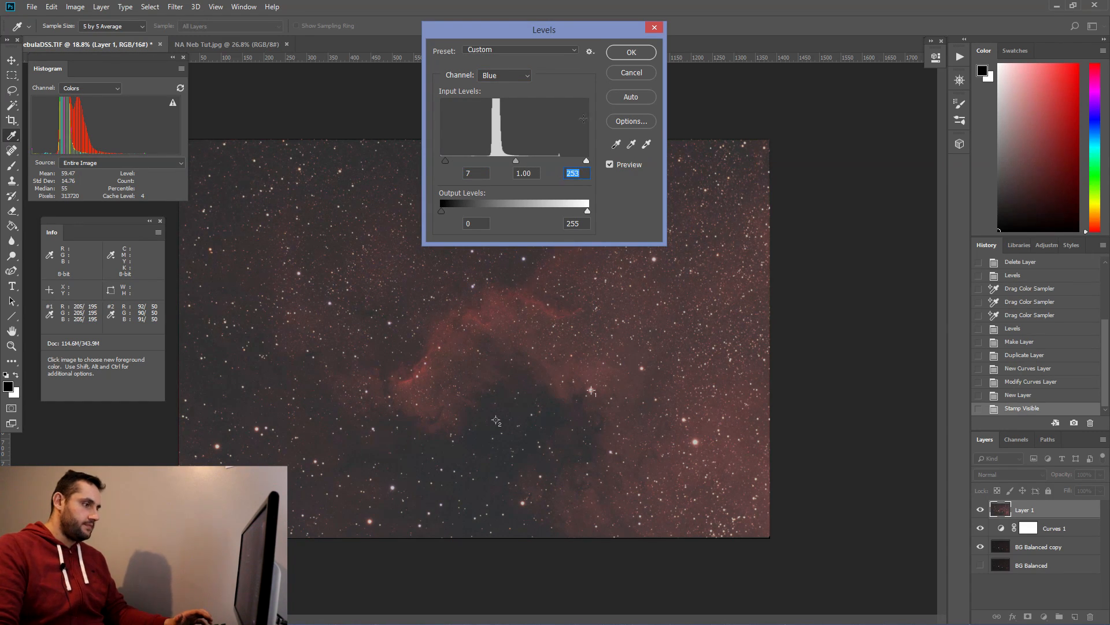
left_click(631, 52)
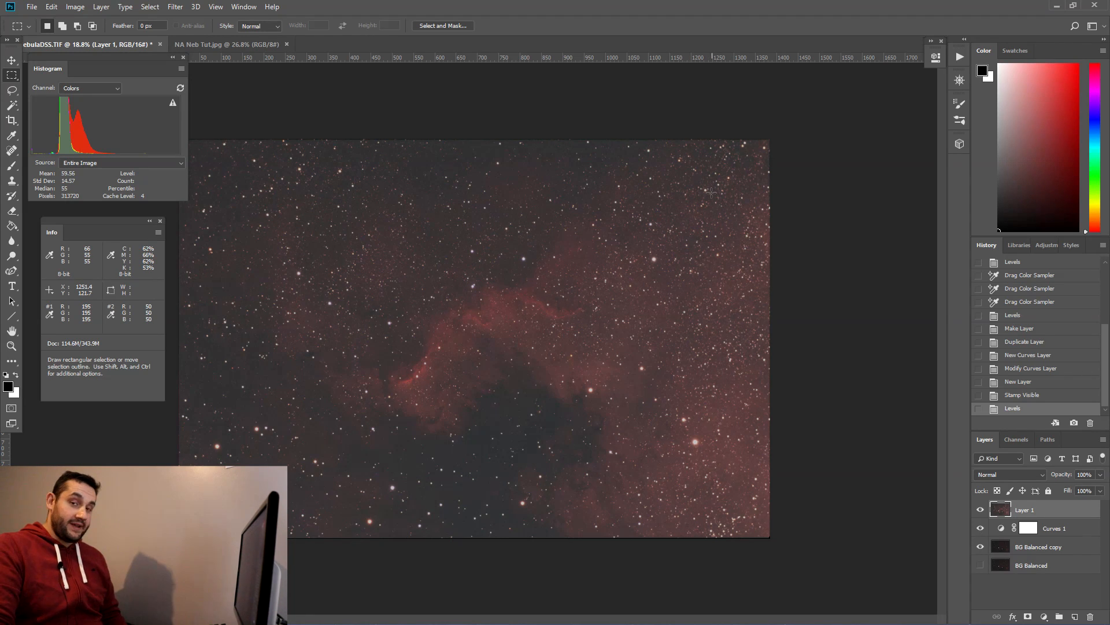
Step: Add a second Curves adjustment layer and lift the RGB curve to brighten the image
left_click(1045, 618)
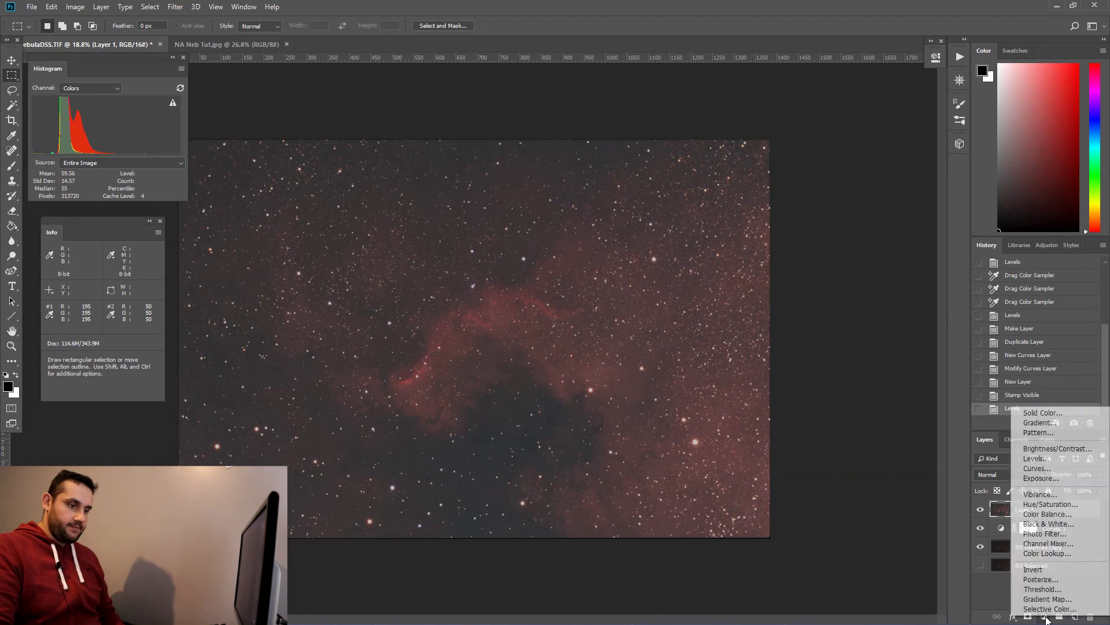
left_click(1056, 471)
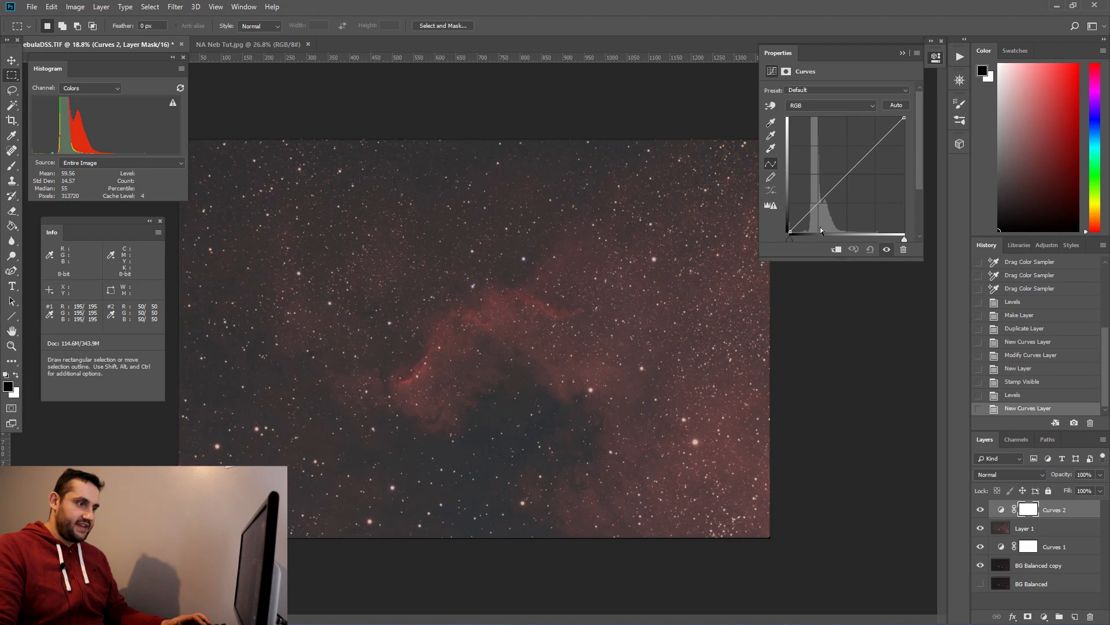
left_click(819, 203)
left_click_drag(818, 203, 817, 174)
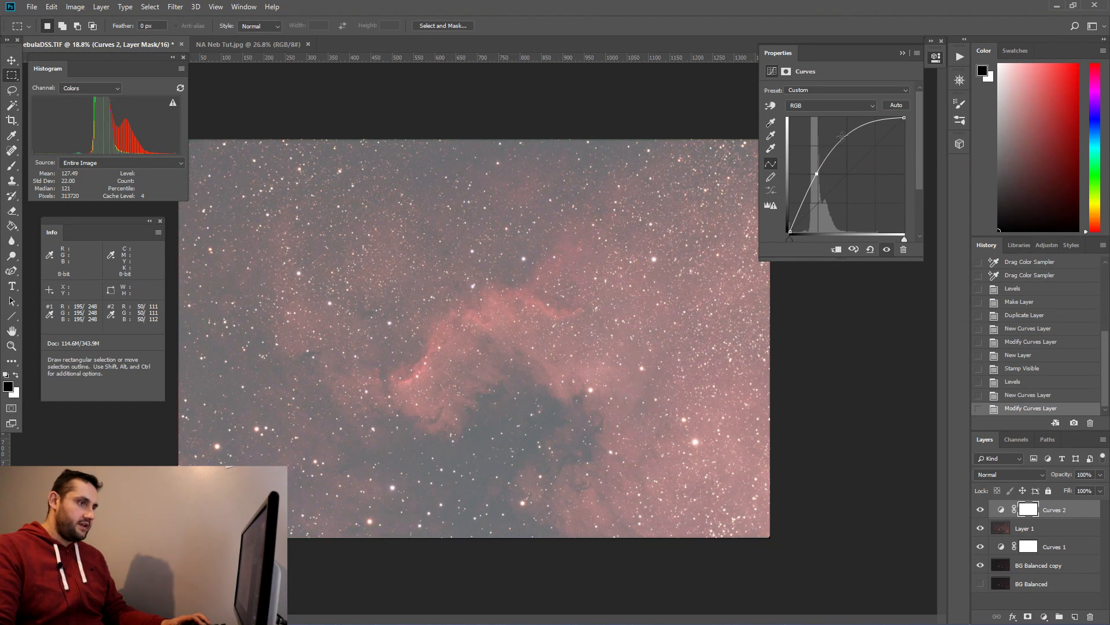
Step: Fine-tune the second Curves layer's RGB curve by moving its upper points, then close the adjustment properties
left_click_drag(852, 130, 852, 140)
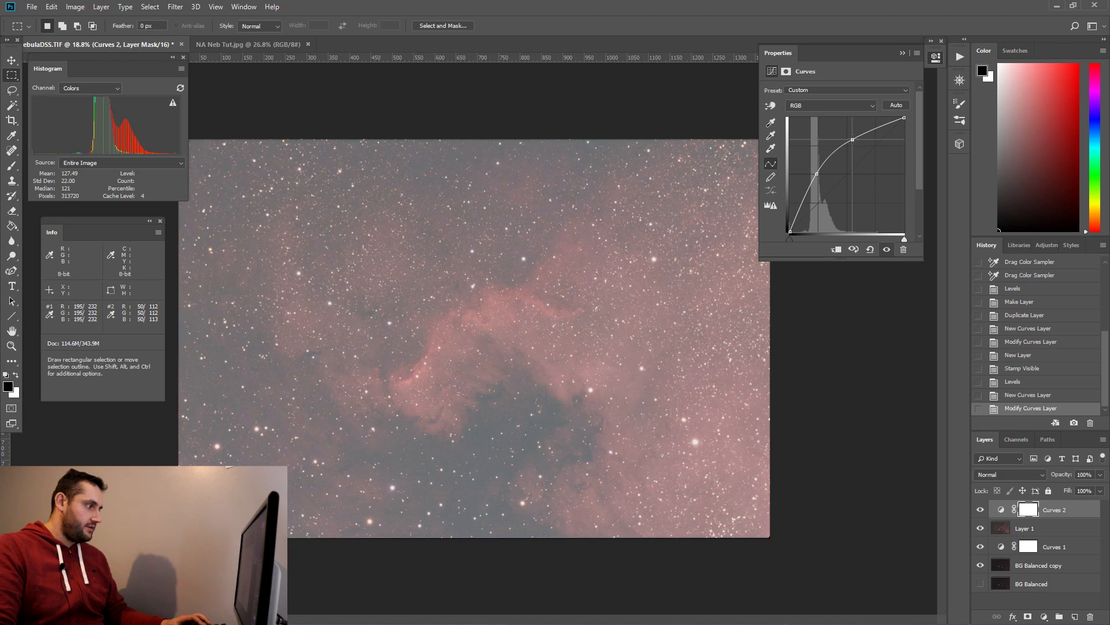
left_click_drag(906, 117, 908, 135)
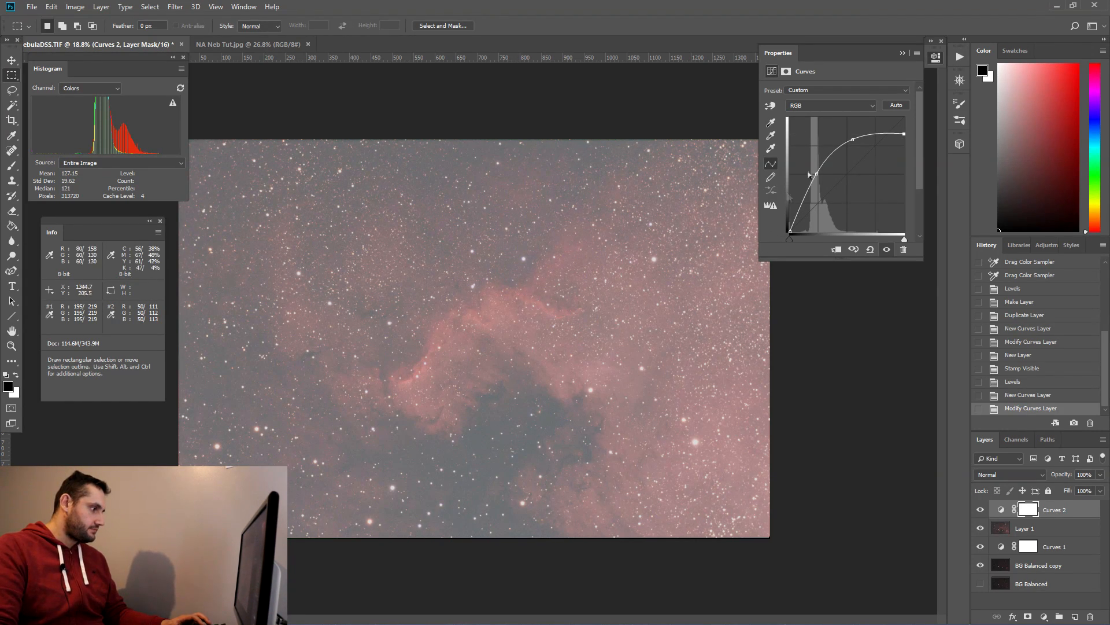
left_click(901, 52)
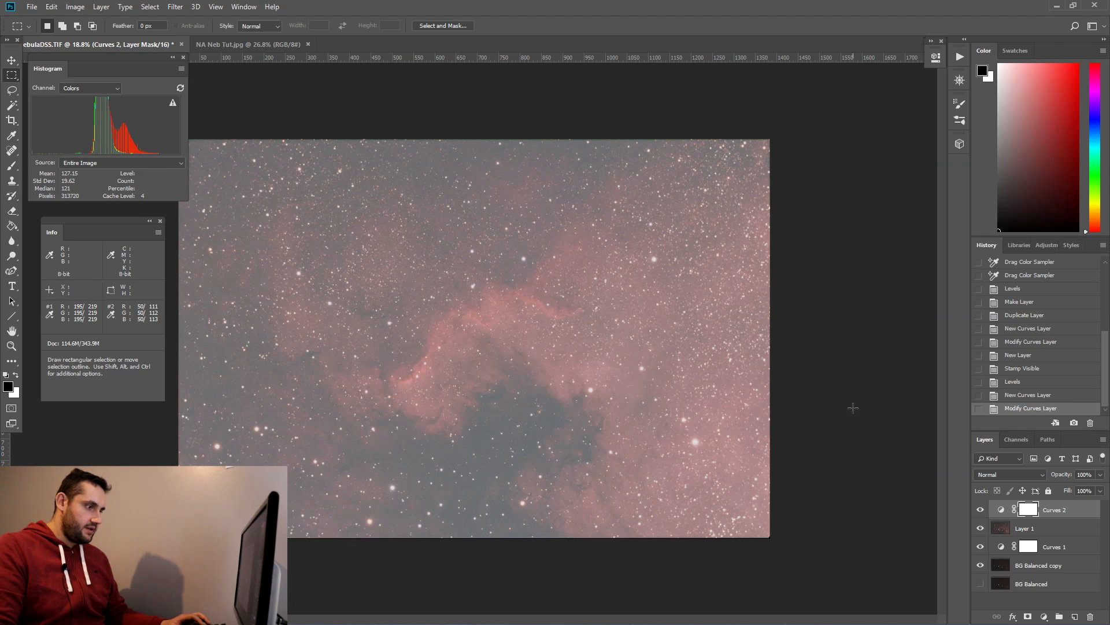
Step: Stamp all visible layers into a new layer and apply Levels to it, setting the RGB black input to 73
key("ctrl+alt+shift+e")
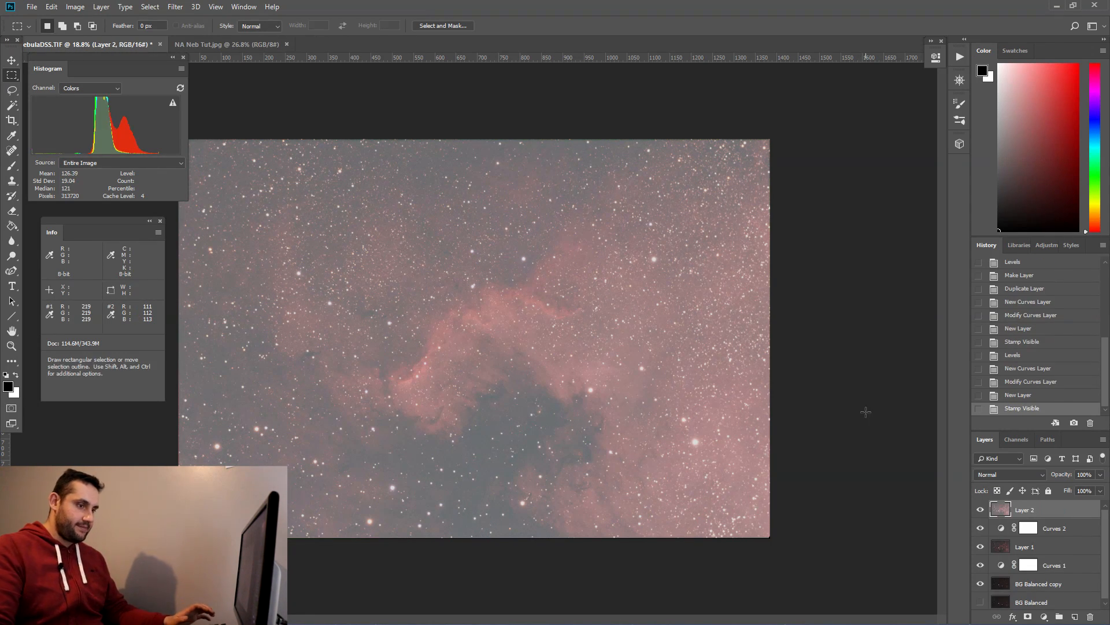
left_click(75, 6)
mouse_move(133, 37)
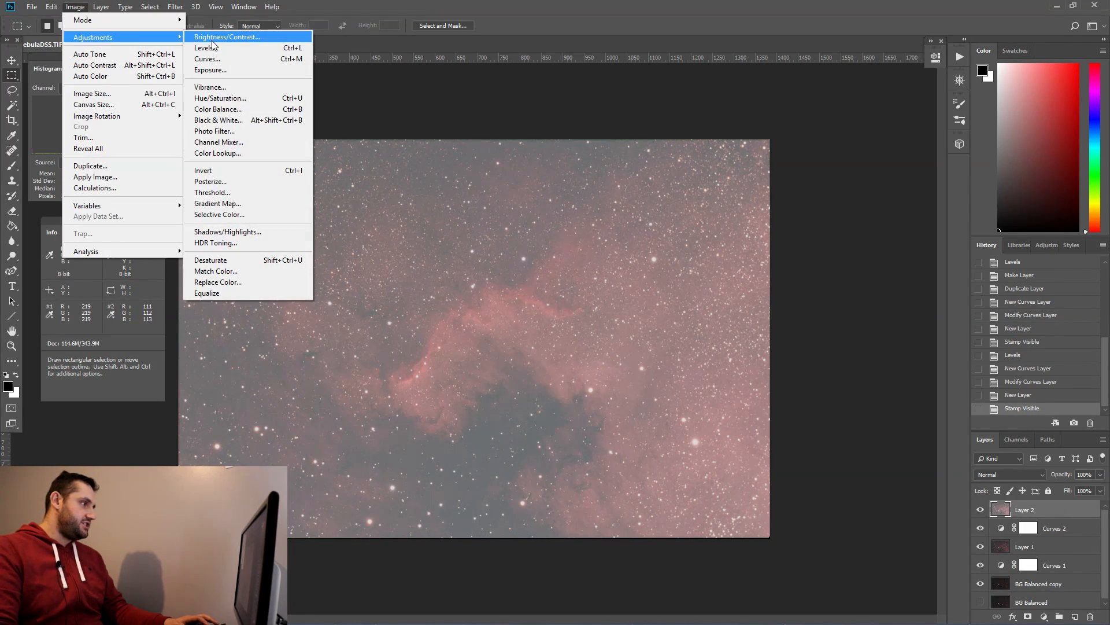
left_click(212, 47)
left_click_drag(440, 160, 474, 159)
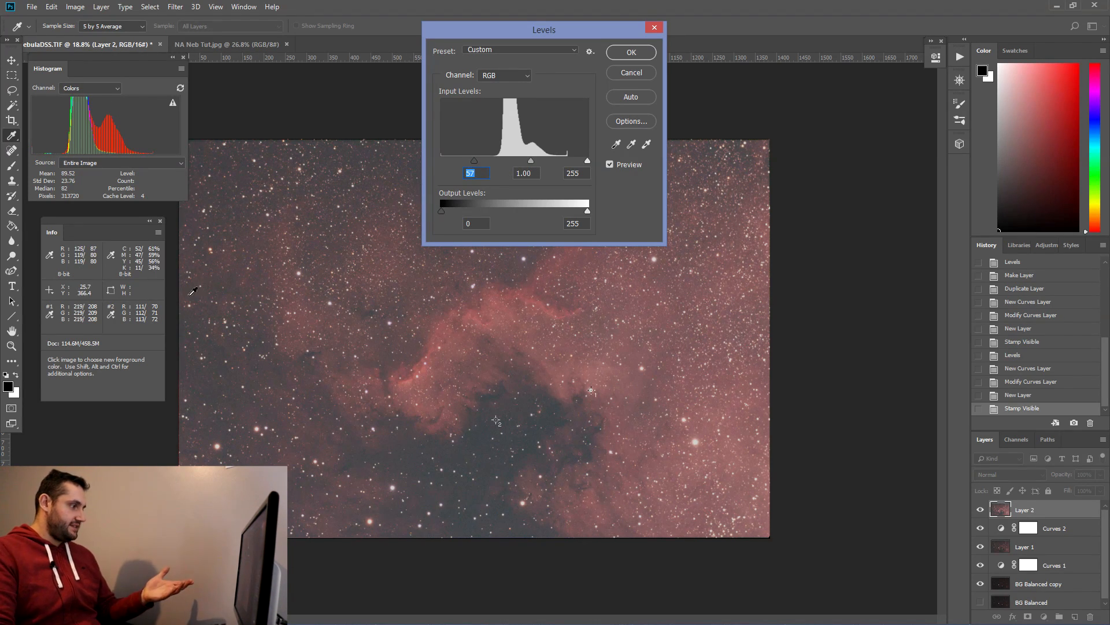
left_click(503, 75)
left_click(503, 107)
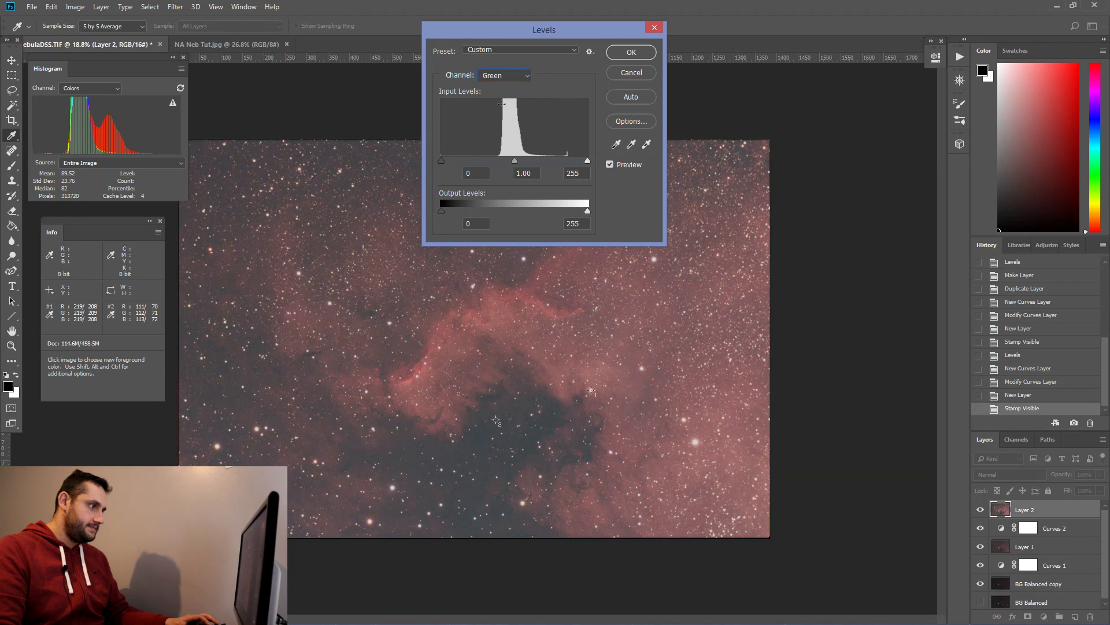
left_click(505, 75)
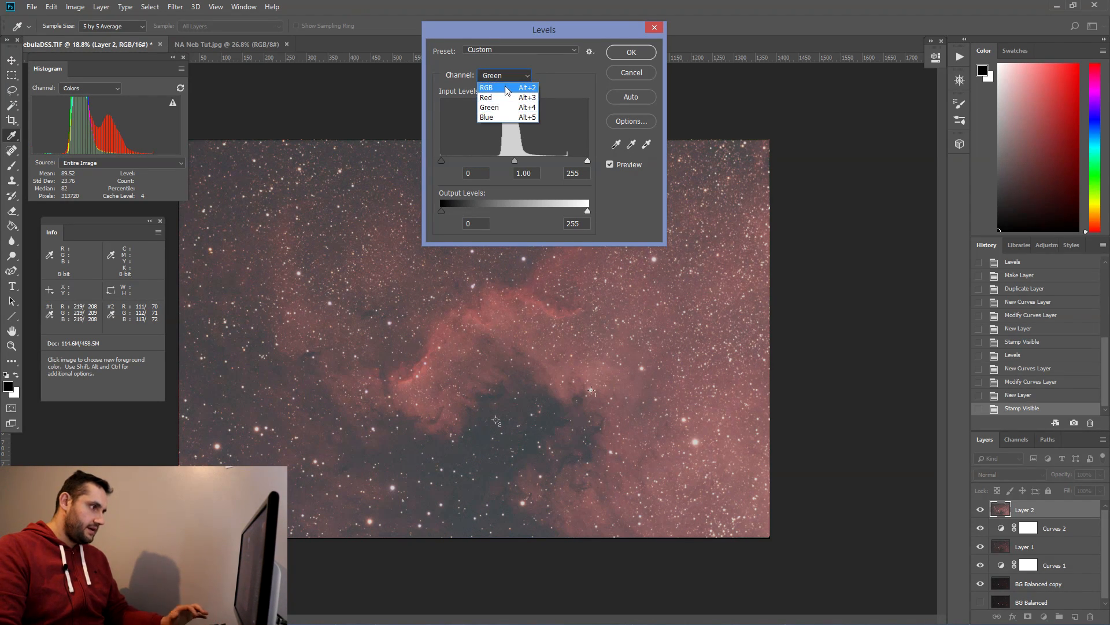
left_click(498, 85)
left_click_drag(476, 161, 483, 164)
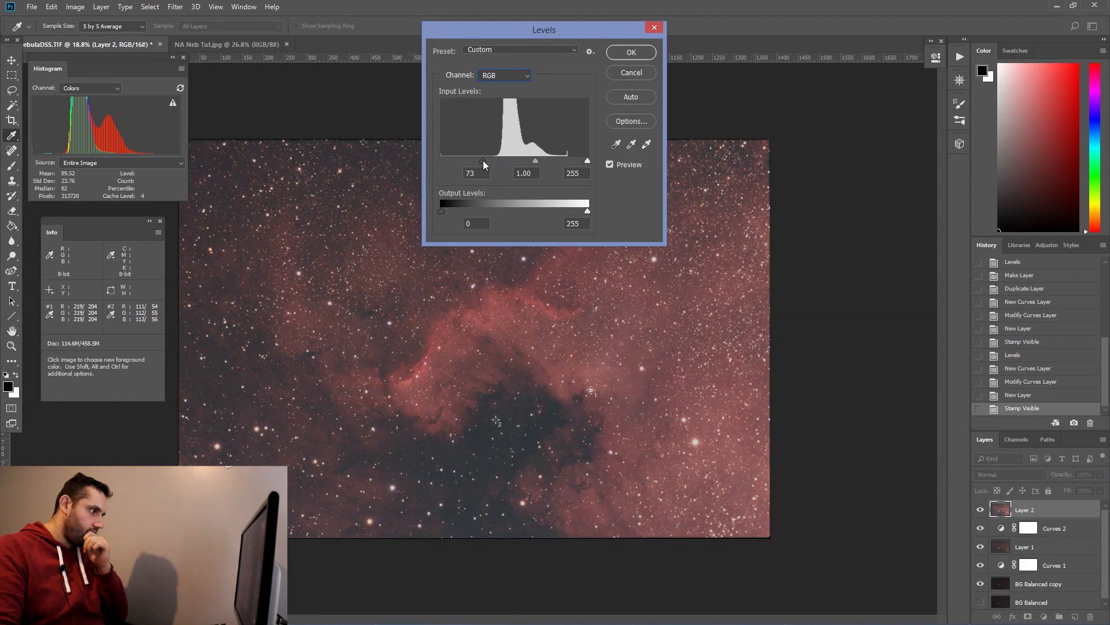
Step: Switch Levels to the Blue channel, set its black input to 9 and white input to 253, and apply
left_click(512, 78)
left_click(499, 96)
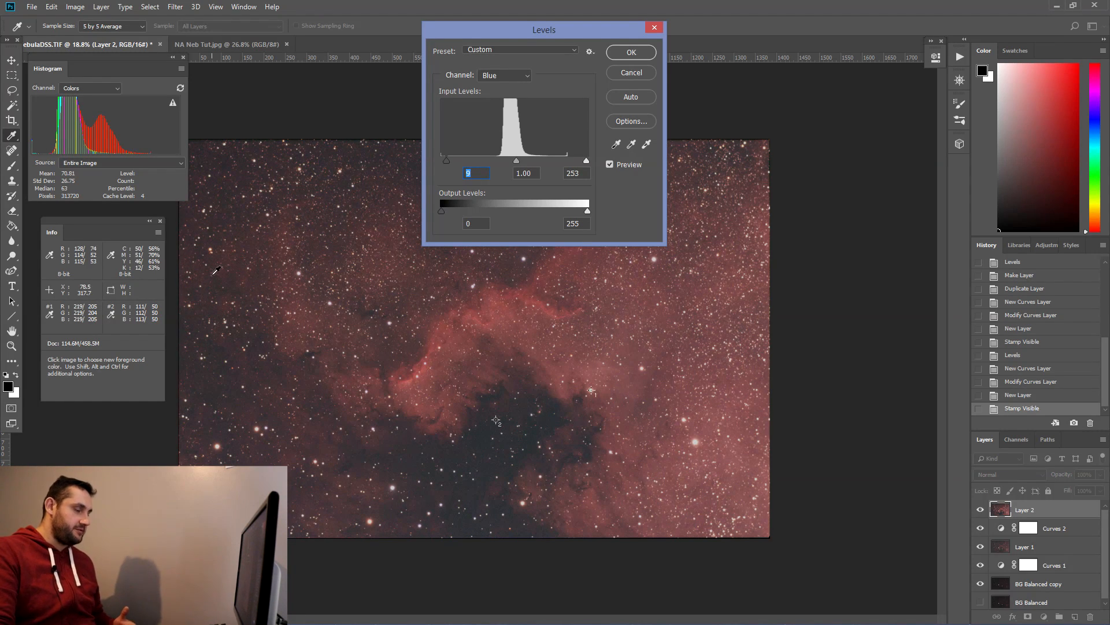
left_click(631, 52)
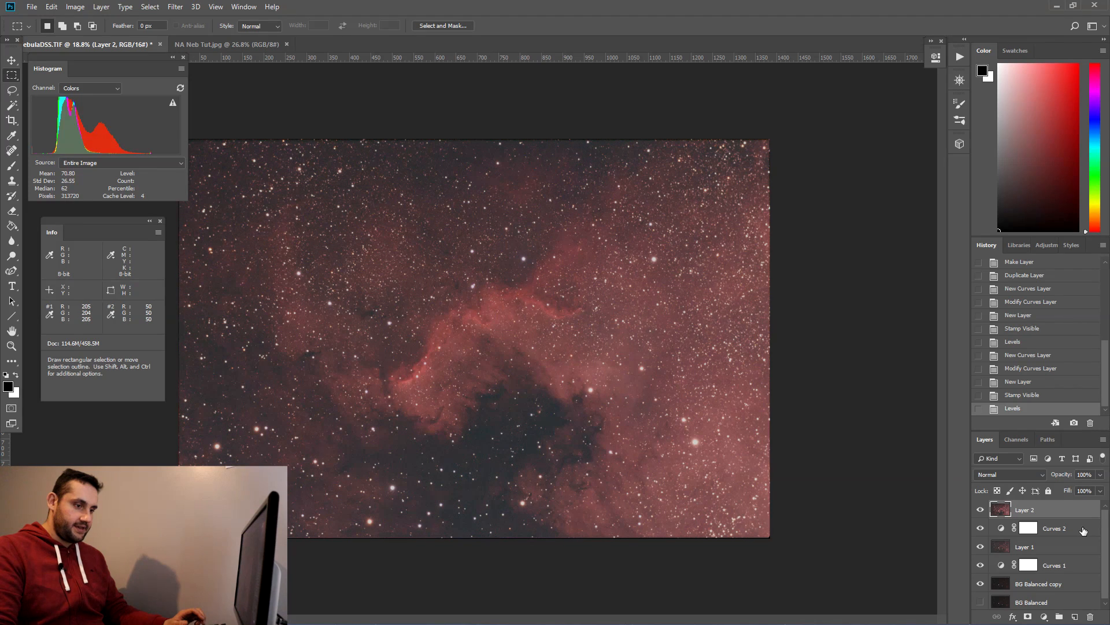
Step: Rename the stamped layer to Second Curve Balance
double_click(1033, 511)
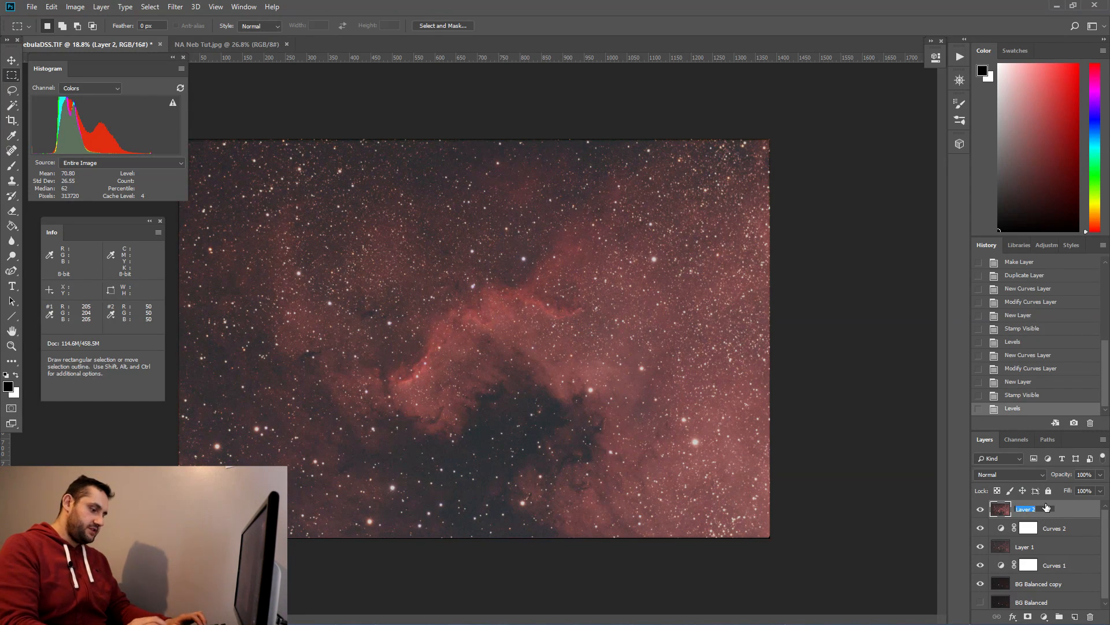
type("St")
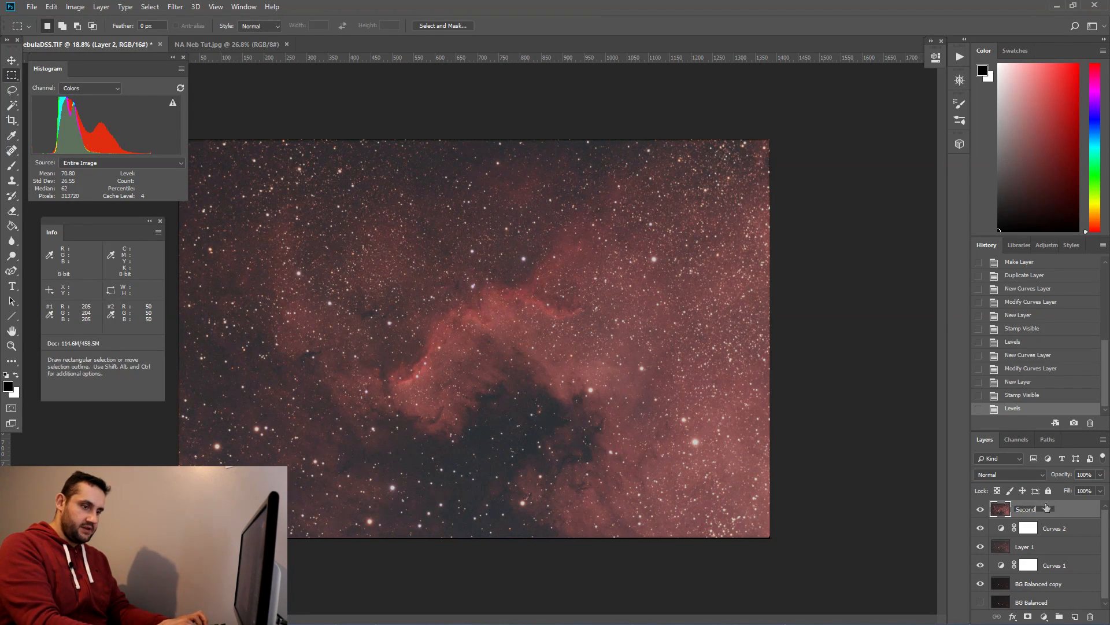
type("cond Curves Balance")
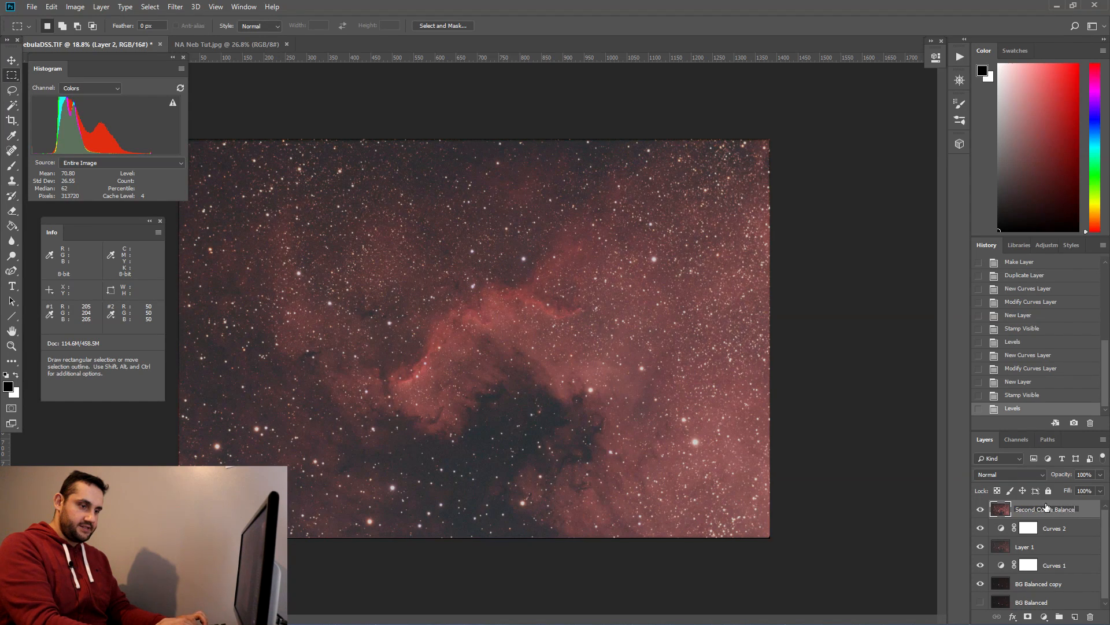
key("Return")
Step: Group all the layers beneath into a new group, hide the group, and select the Second Curve Balance layer
mouse_move(1071, 529)
left_mouse_down()
mouse_move(1071, 563)
mouse_move(1071, 529)
left_mouse_up()
left_click(1055, 602, "shift")
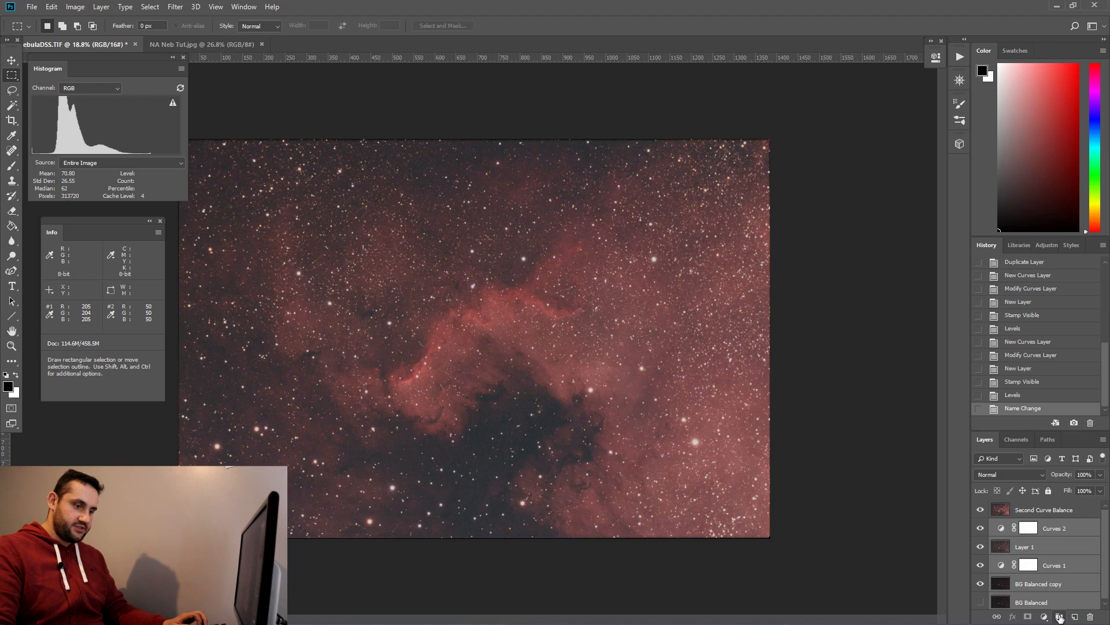
left_click(1059, 616)
left_click(980, 526)
left_click(1035, 509)
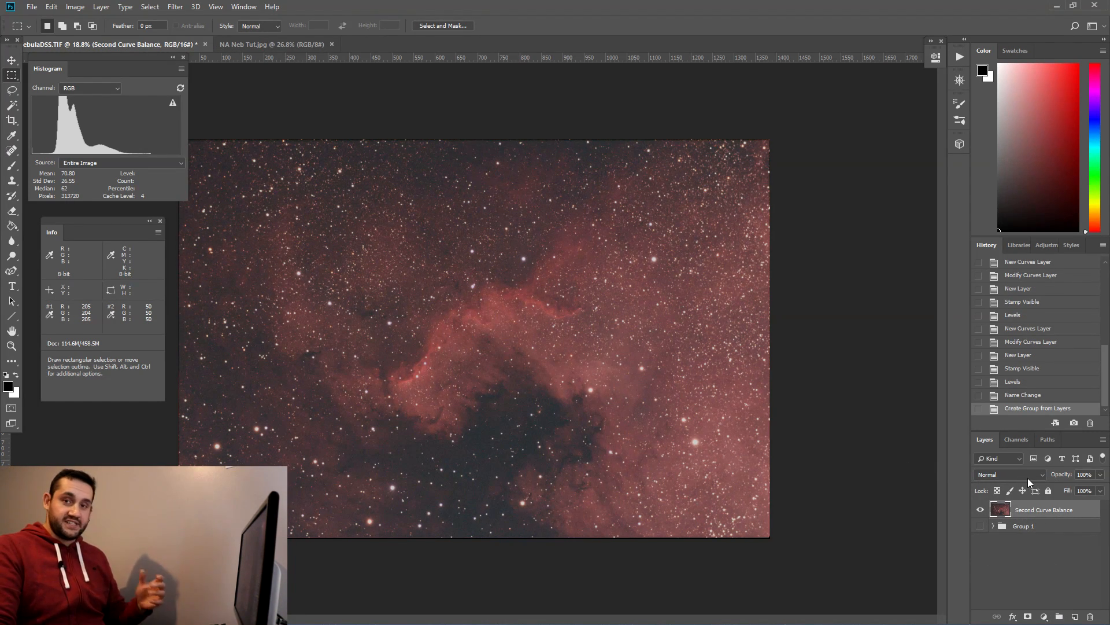
Step: Make a Color Range selection by sampling the bright nebula with a fuzziness of 85
left_click(150, 6)
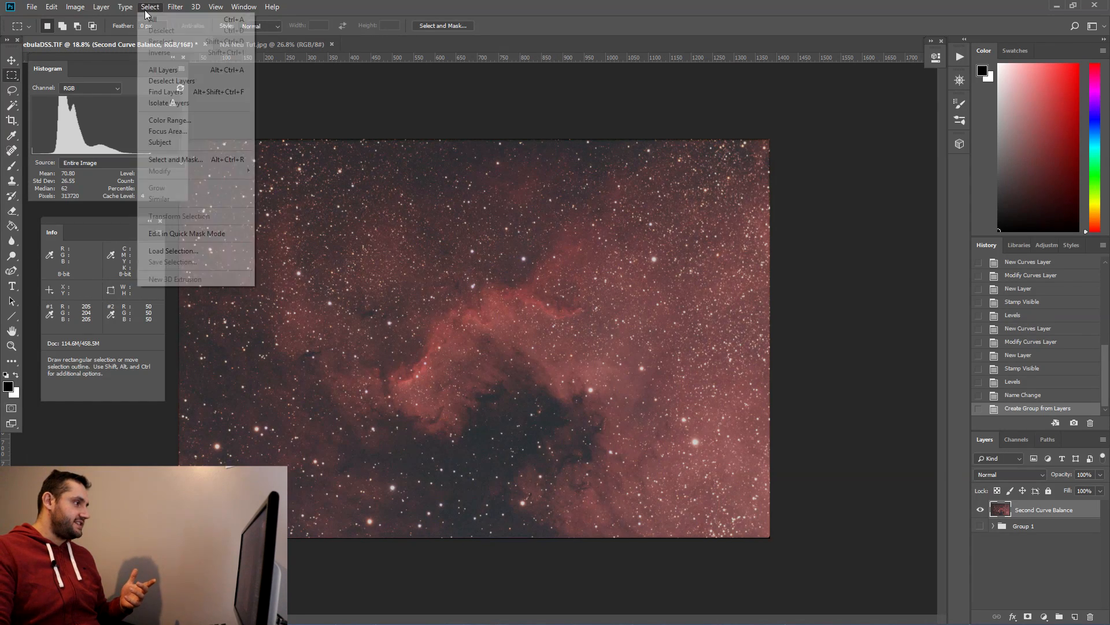
left_click(162, 122)
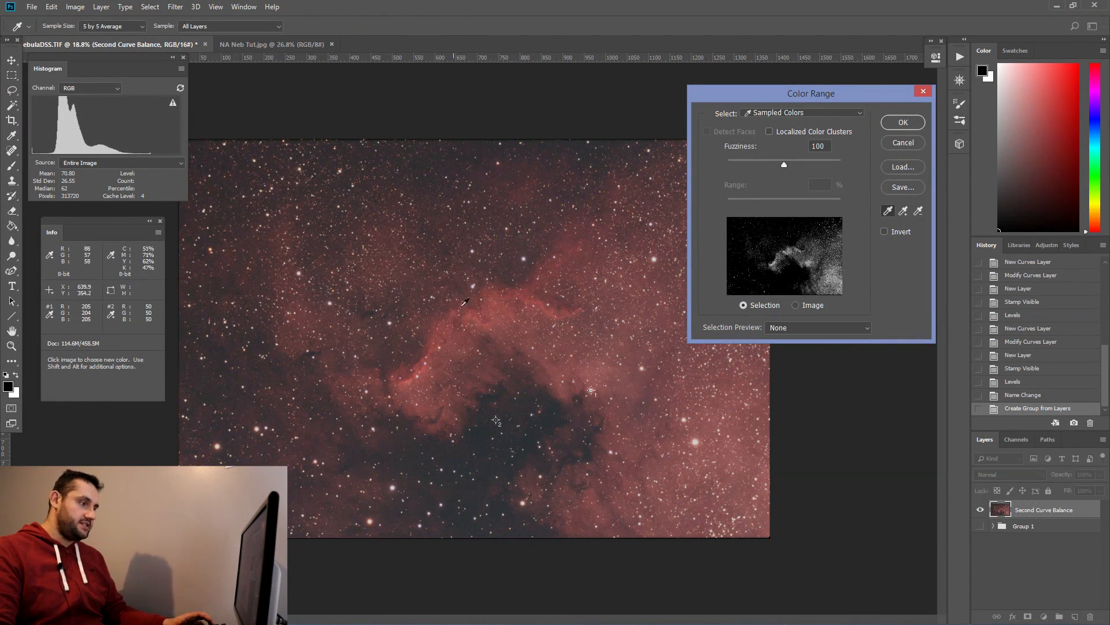
left_click(566, 368)
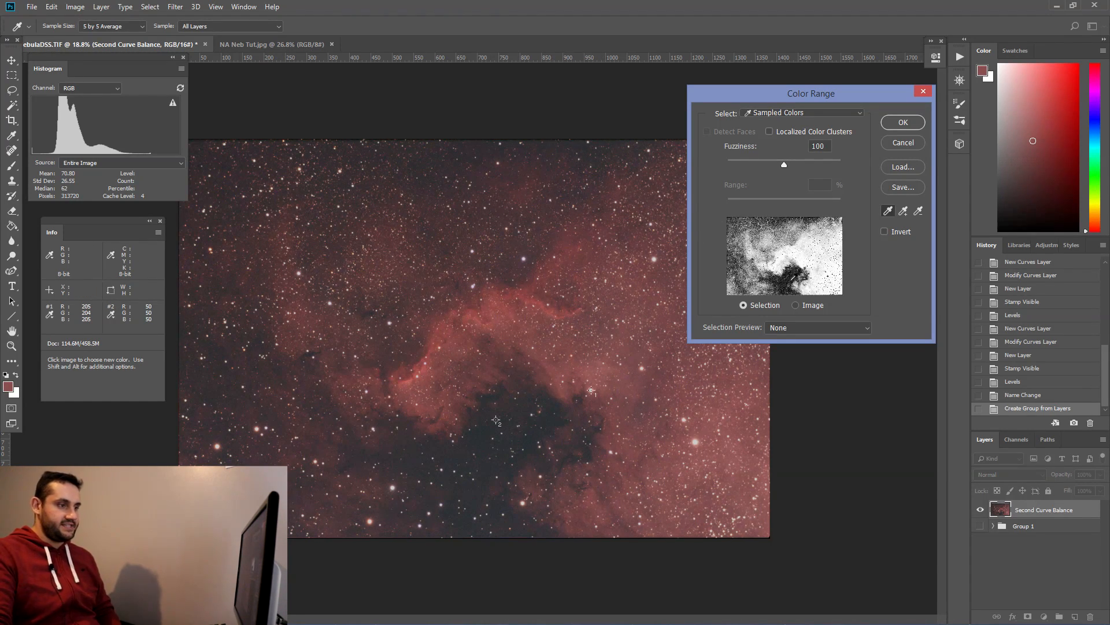
left_click_drag(784, 164, 775, 165)
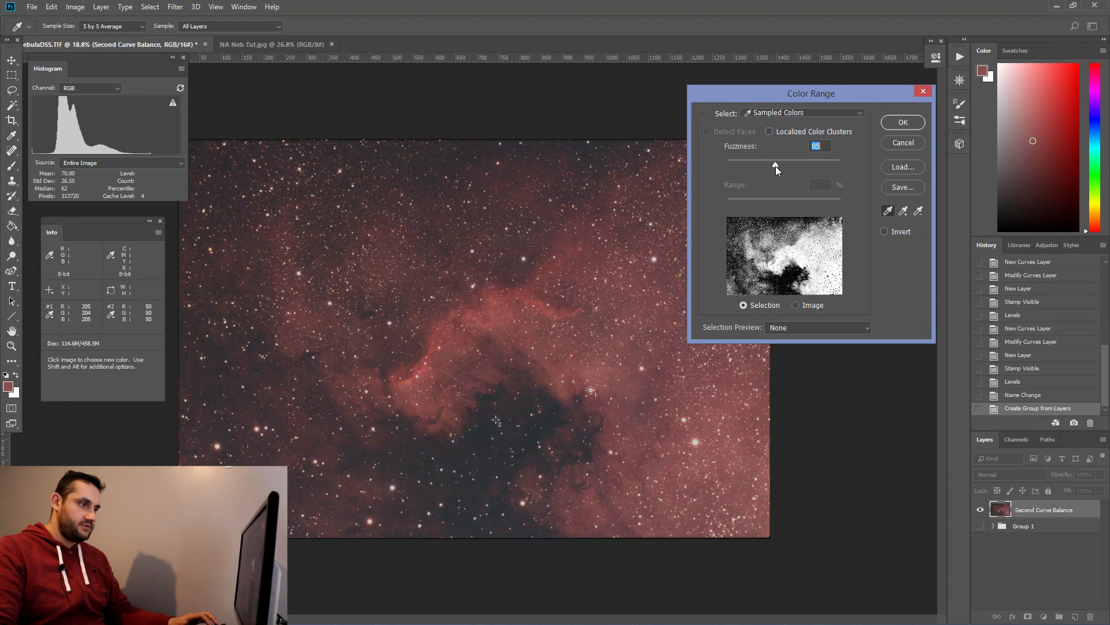
left_click(902, 122)
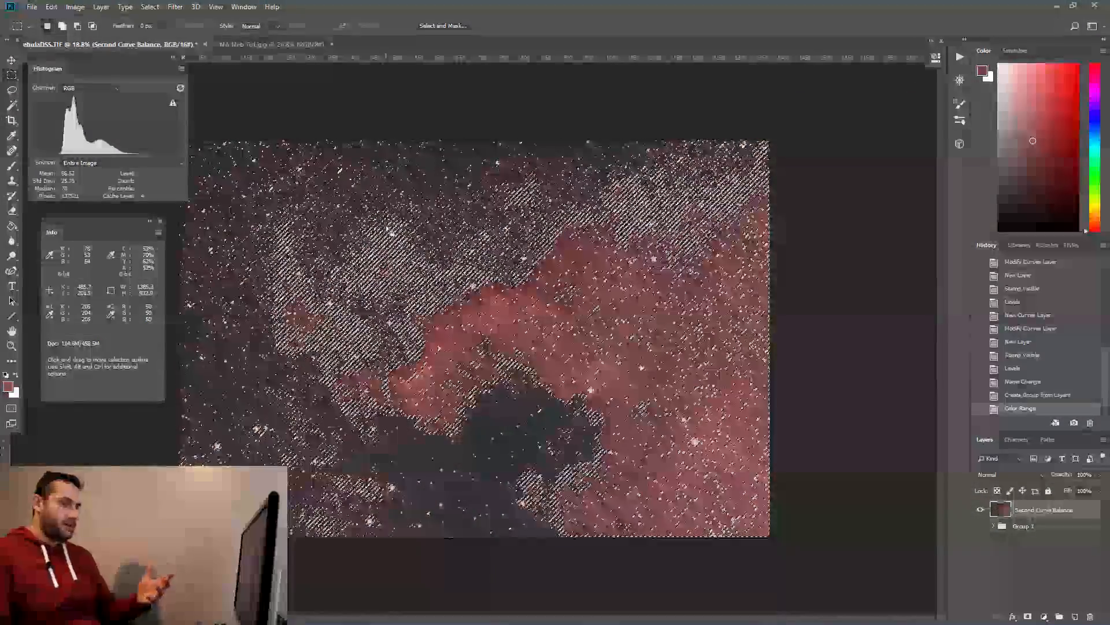
Step: Feather the Color Range selection
left_click(150, 7)
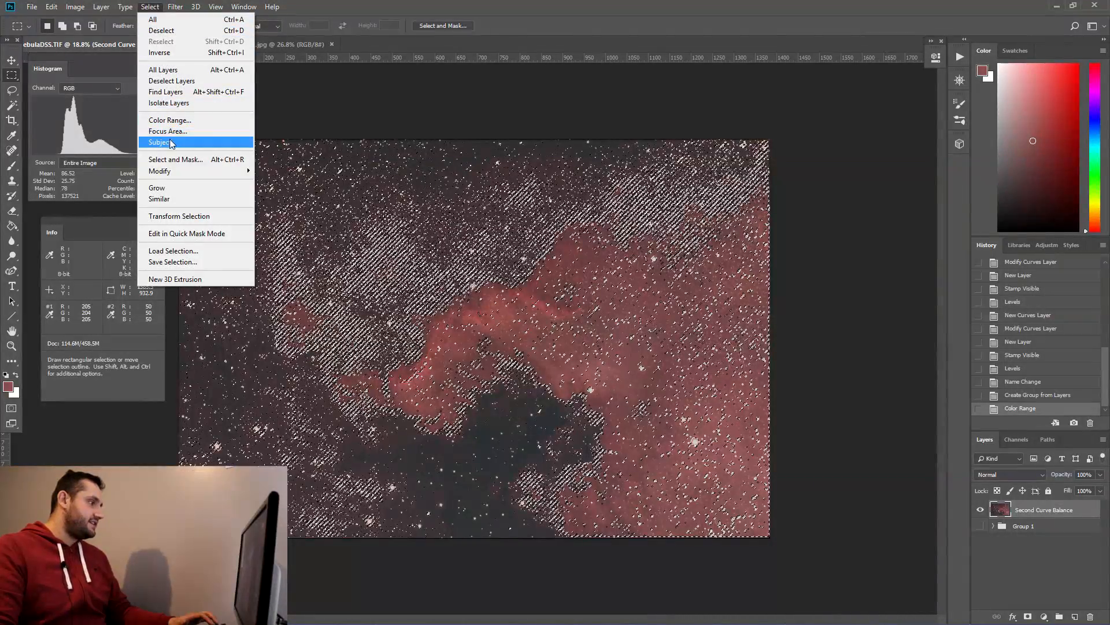
mouse_move(174, 171)
left_click(277, 214)
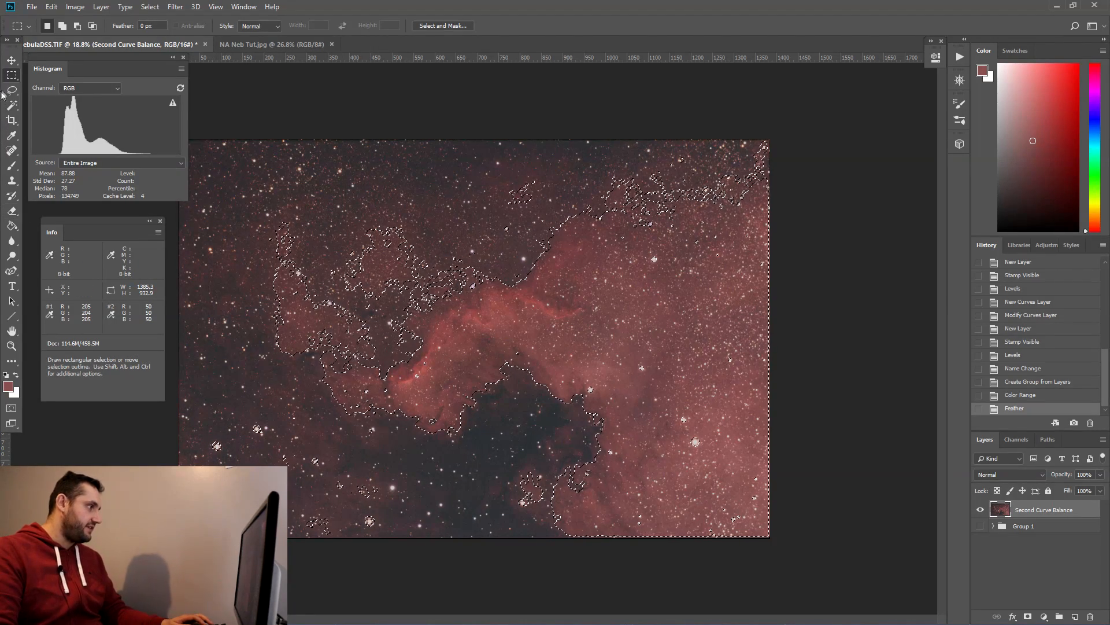
Step: Switch to the Elliptical Marquee tool and zoom in to examine the selection edges around the nebula
right_click(11, 77)
left_click(32, 86)
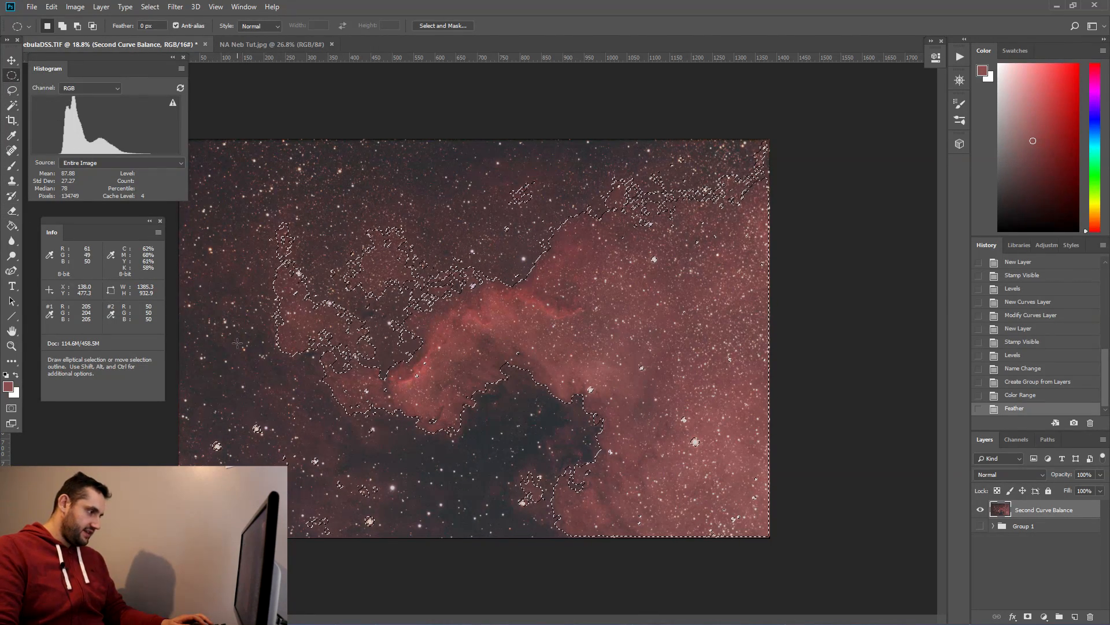
right_click(13, 79)
left_click(61, 89)
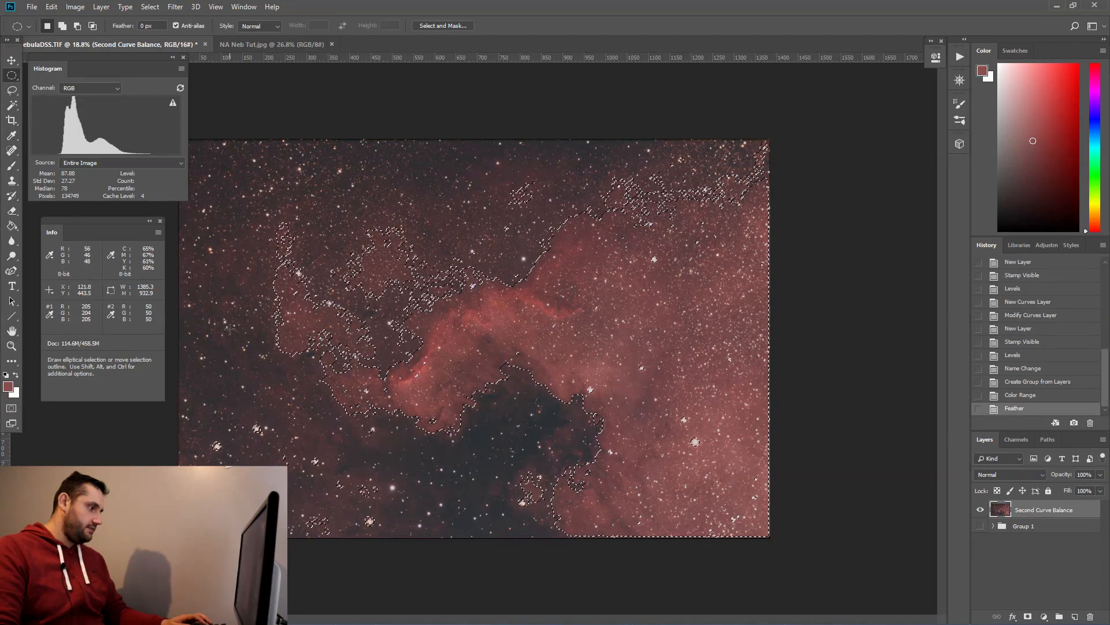
scroll(347, 391, "up", 8)
scroll(160, 472, "up", 2)
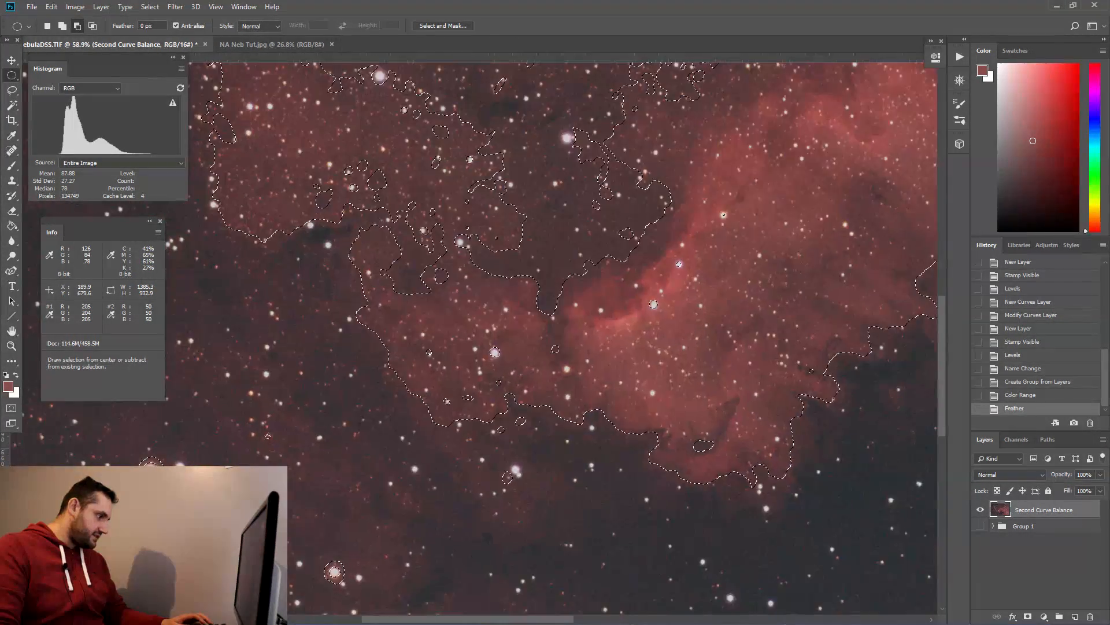
scroll(159, 462, "down", 3)
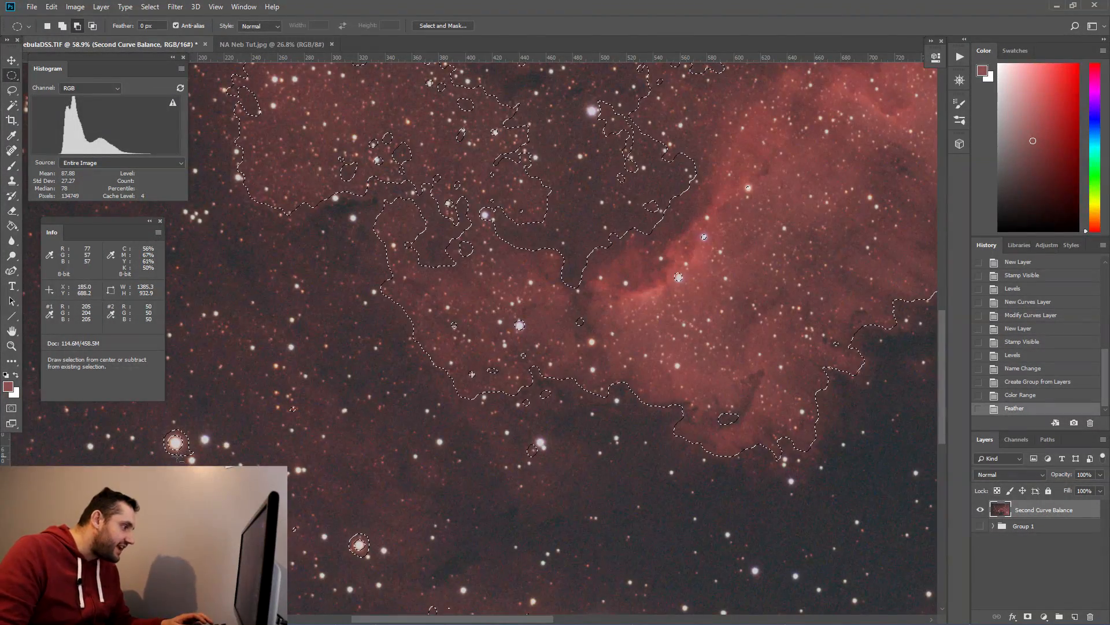
scroll(306, 431, "down", 3)
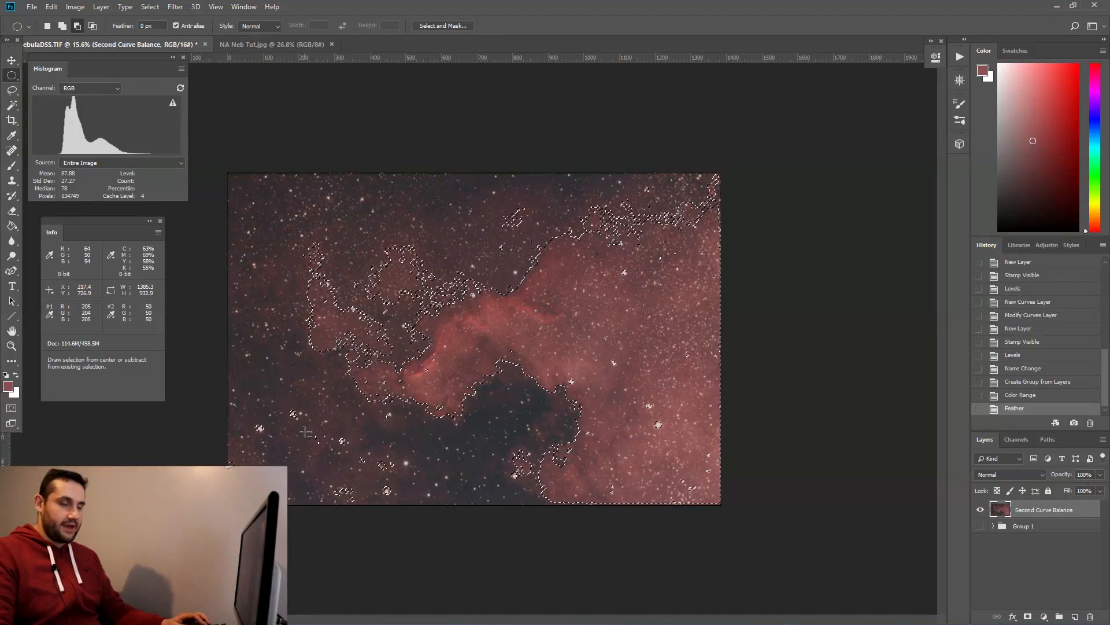
scroll(306, 431, "up", 1)
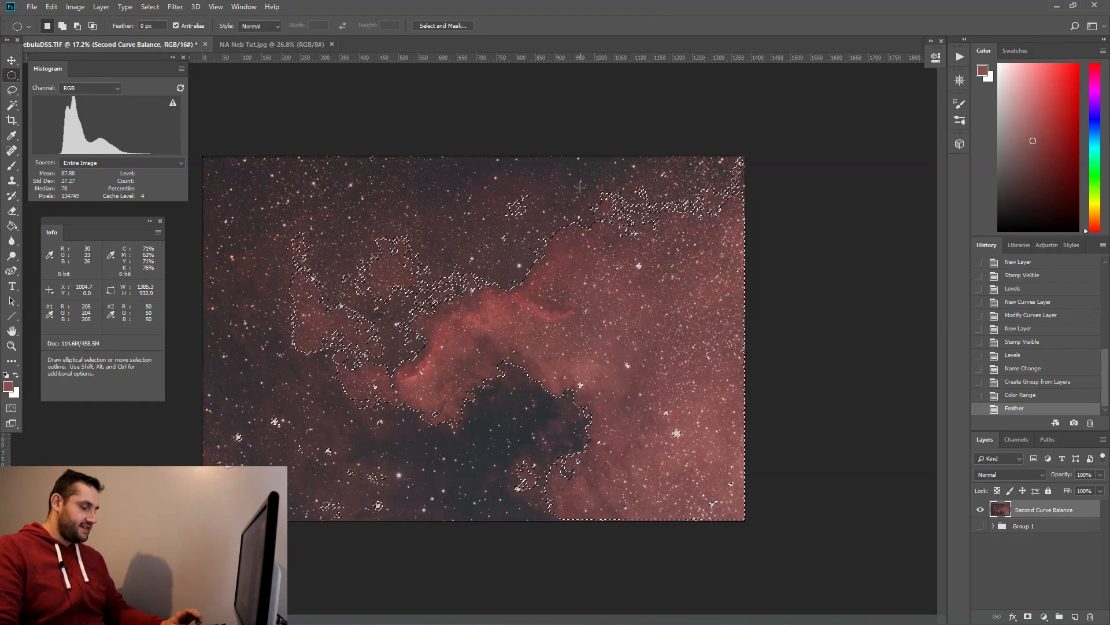
Step: Copy the selection into a new layer and toggle the layer beneath off and on to check it
key("ctrl+c")
key("ctrl+v")
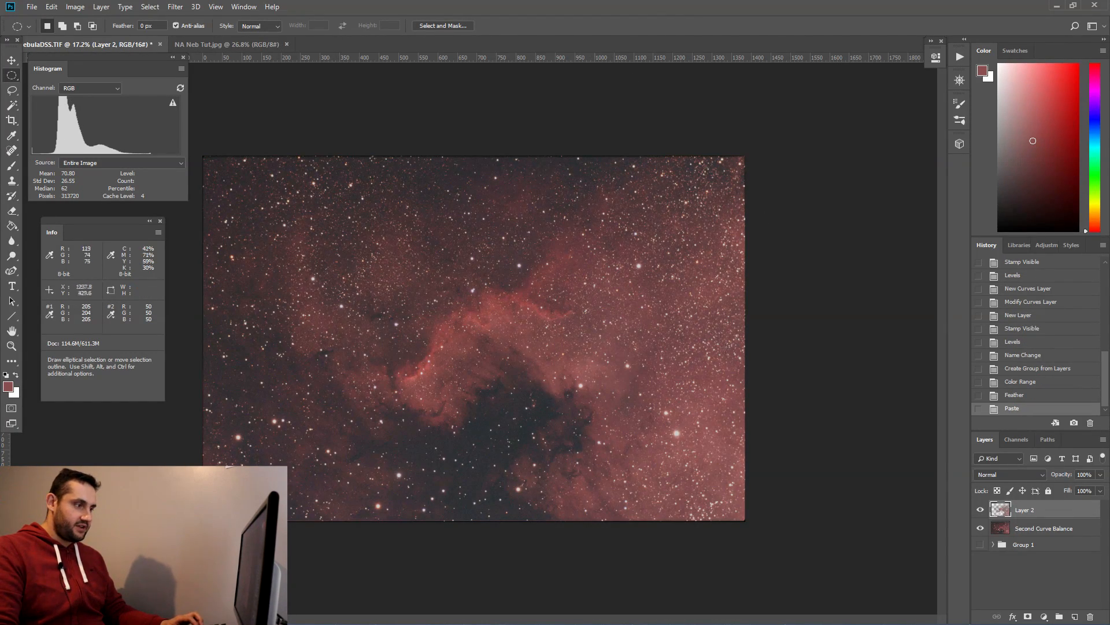
left_click(982, 528)
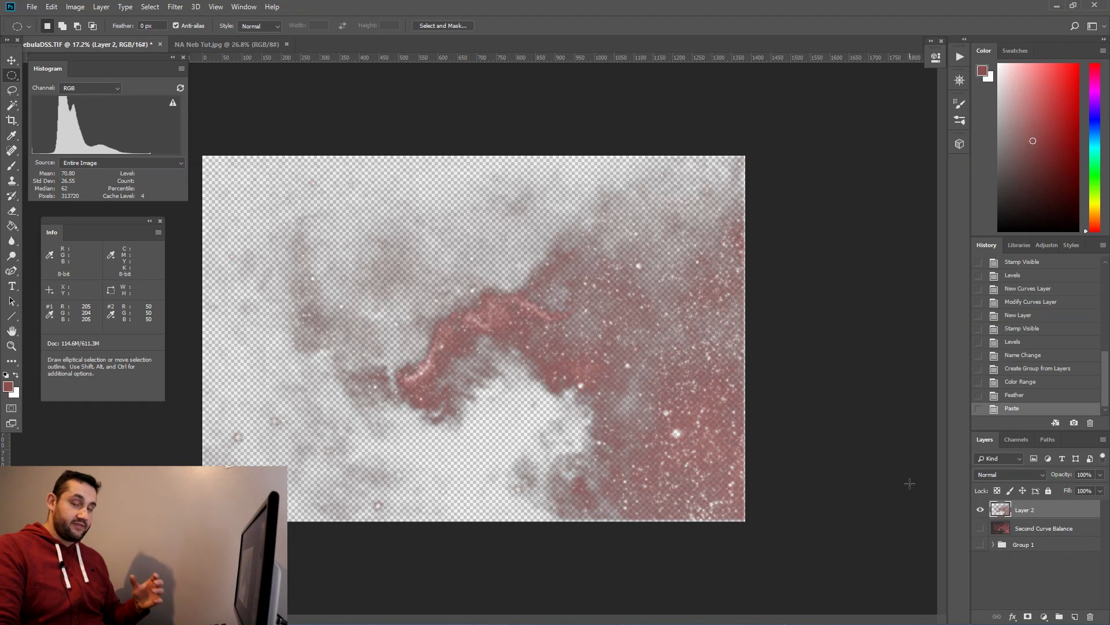
left_click(980, 528)
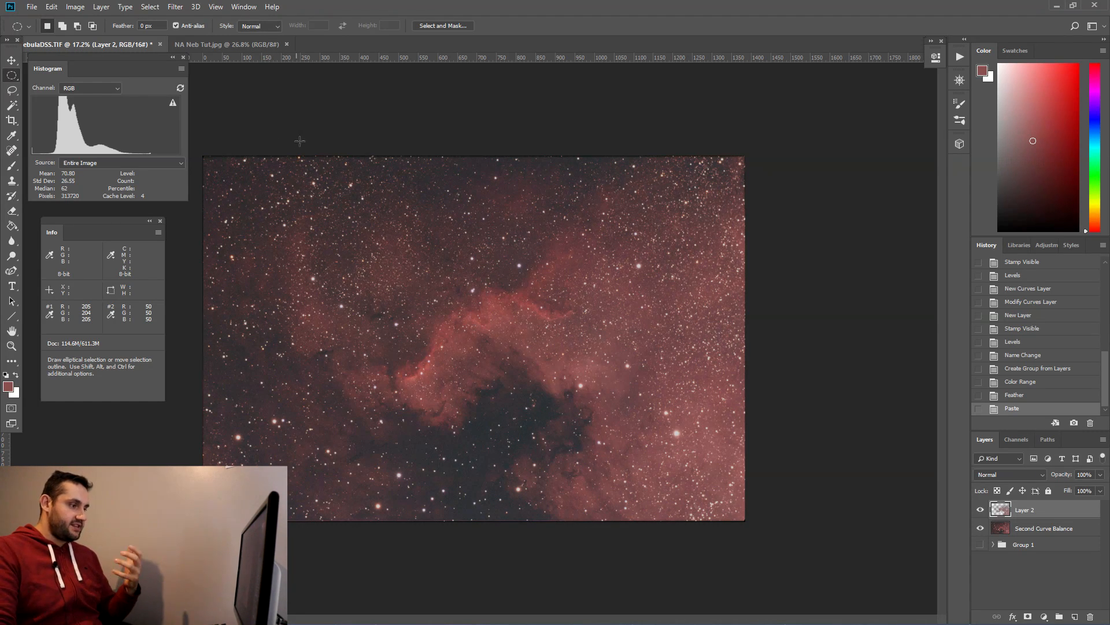
Step: Switch the Histogram panel to display Colors
left_click(81, 88)
left_click(81, 145)
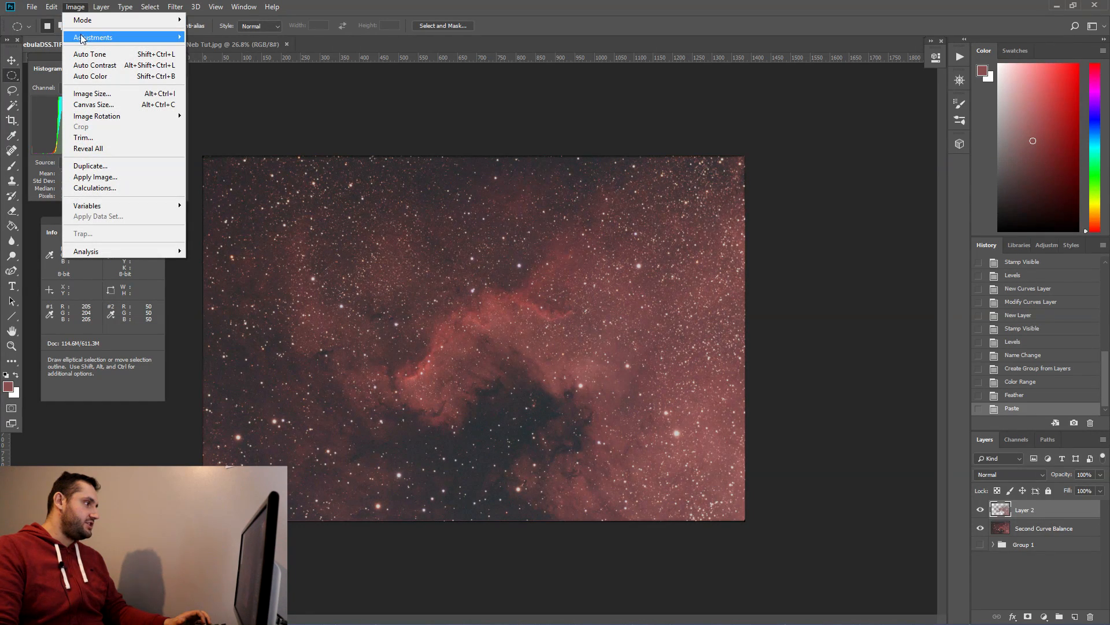
left_click(404, 3)
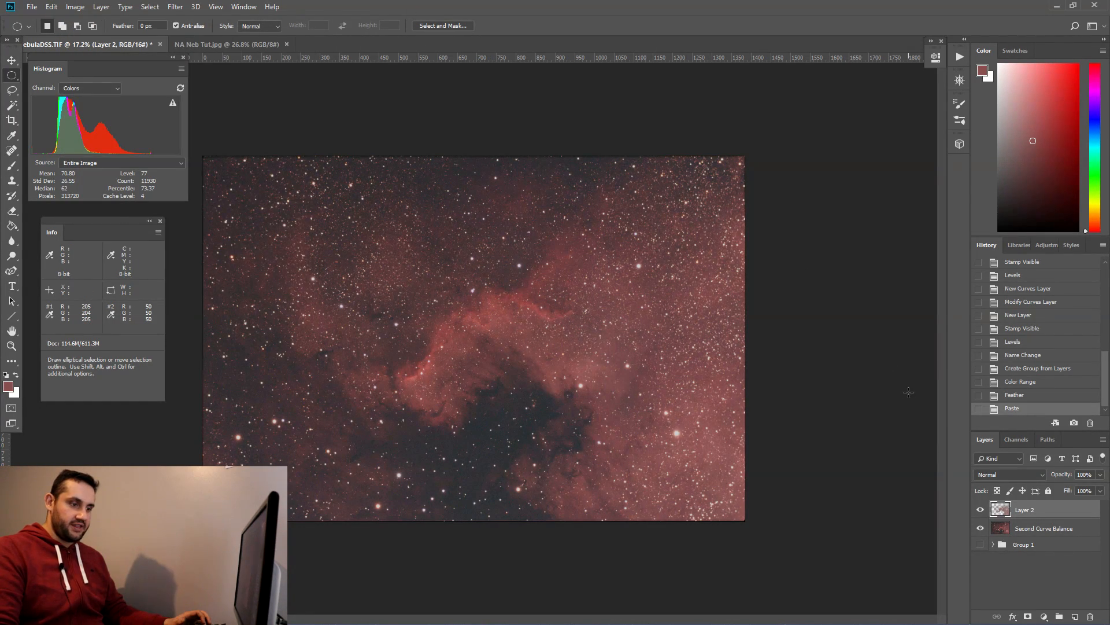
Step: Add a Curves adjustment layer, try brightening its curve, and reset the curve to default
left_click(1044, 616)
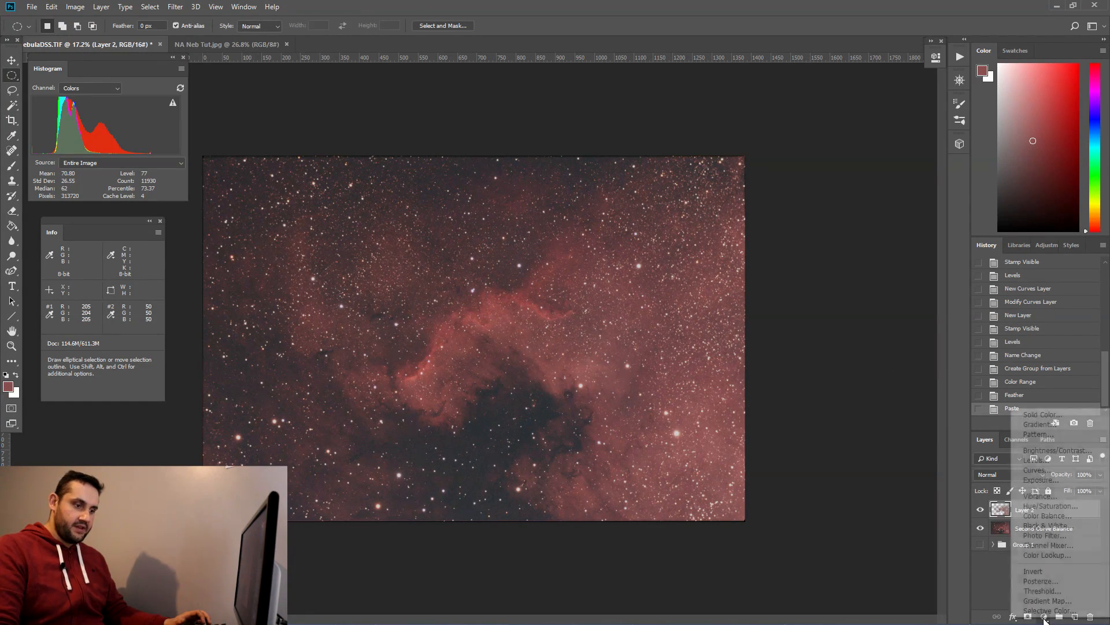
left_click(1050, 472)
mouse_move(831, 188)
left_mouse_down()
mouse_move(810, 182)
mouse_move(844, 196)
mouse_move(820, 186)
left_mouse_up()
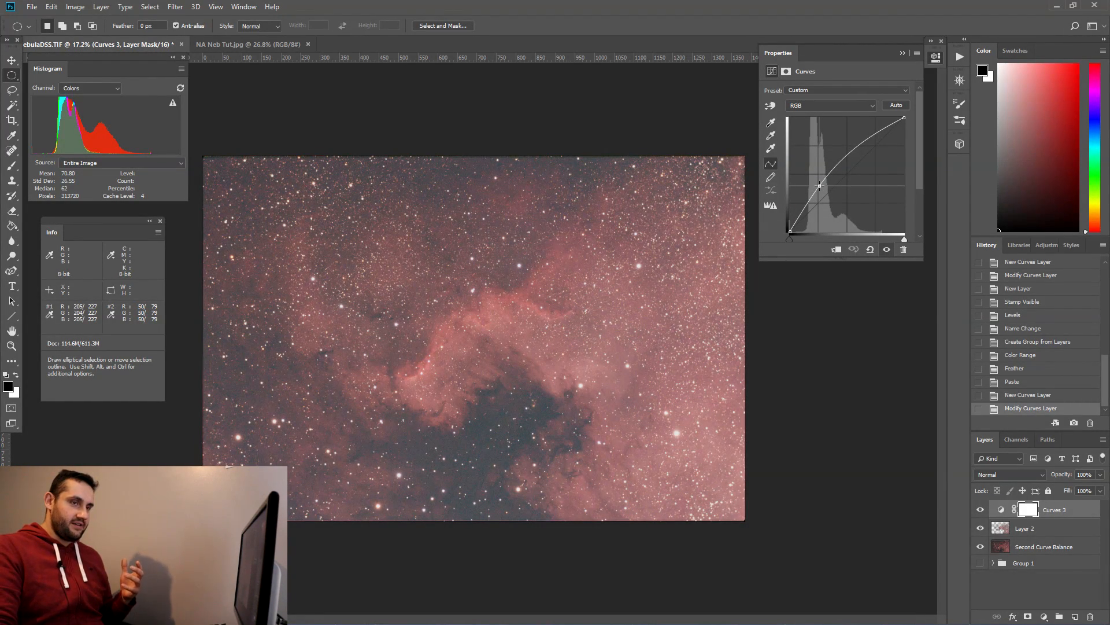
left_click_drag(820, 185, 821, 185)
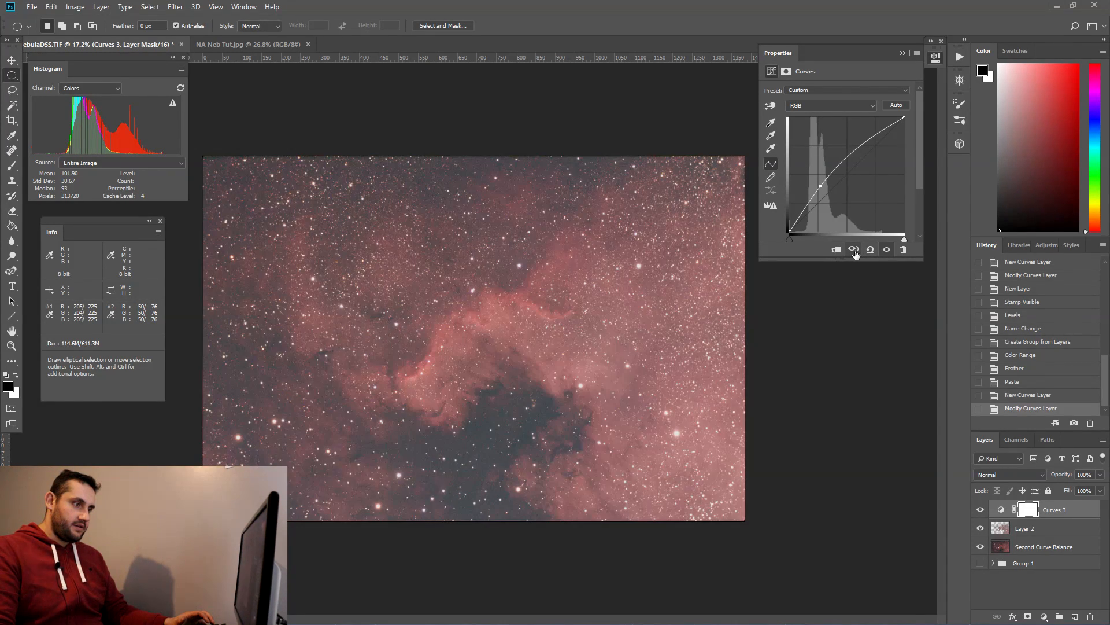
left_click(869, 250)
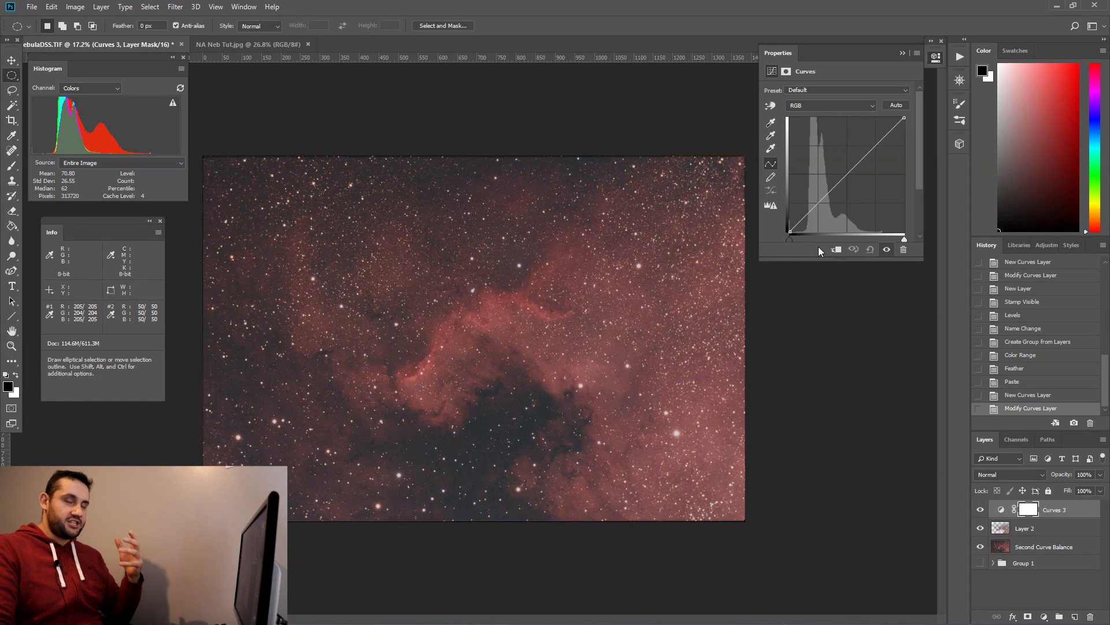
Step: Clip the Curves layer to the pasted nebula layer and shape an S-curve darkening shadows and lifting highlights
left_click(837, 250)
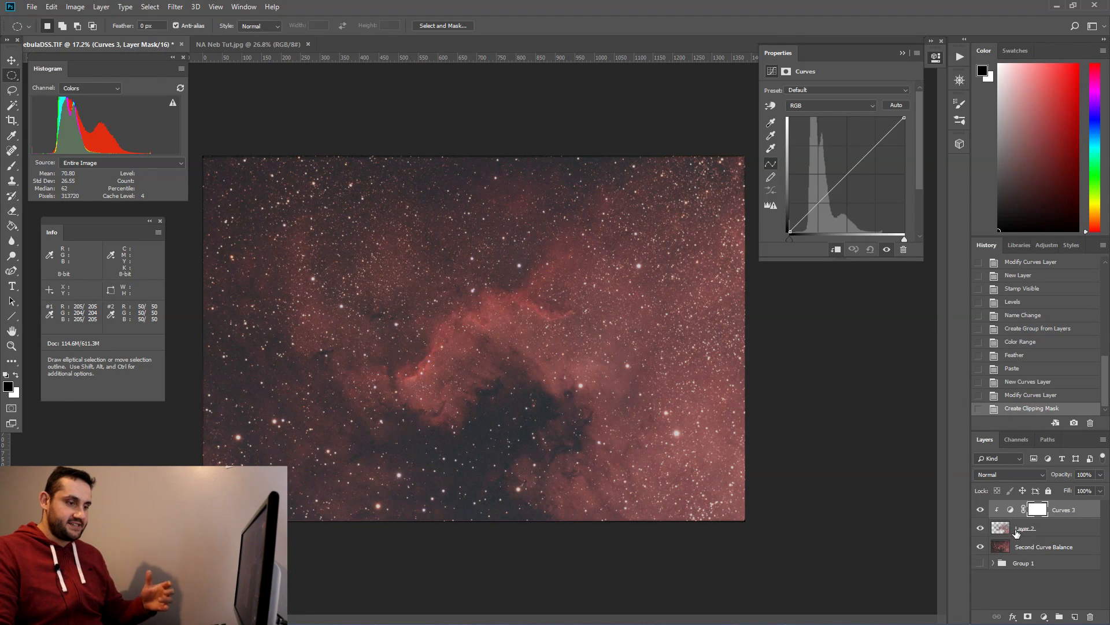
mouse_move(820, 201)
left_mouse_down()
mouse_move(819, 190)
mouse_move(815, 210)
left_mouse_up()
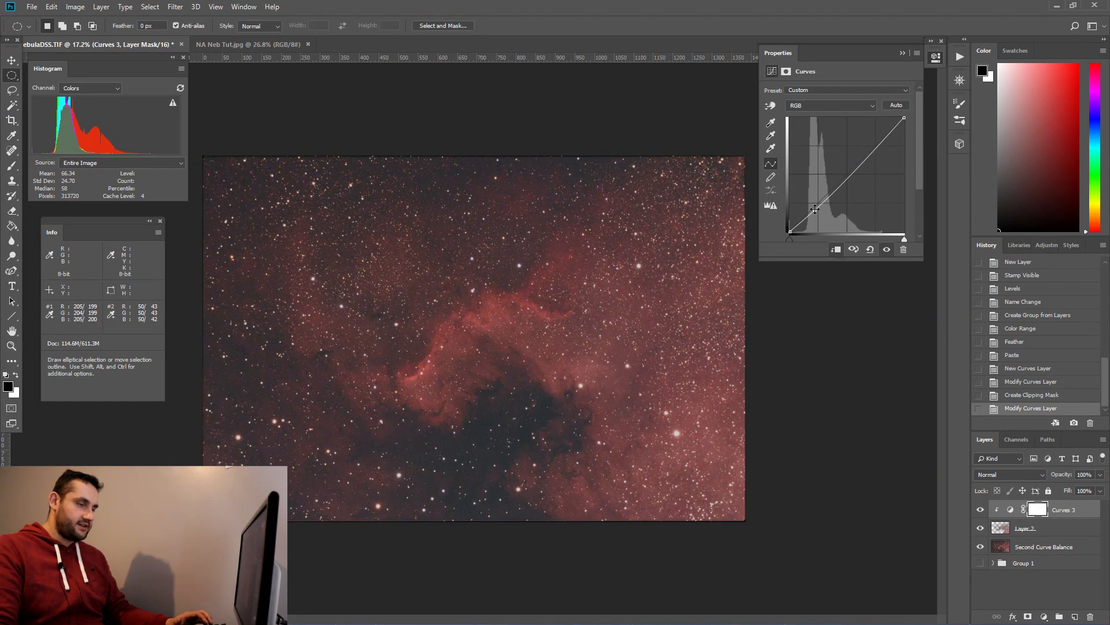
left_click_drag(875, 148, 872, 138)
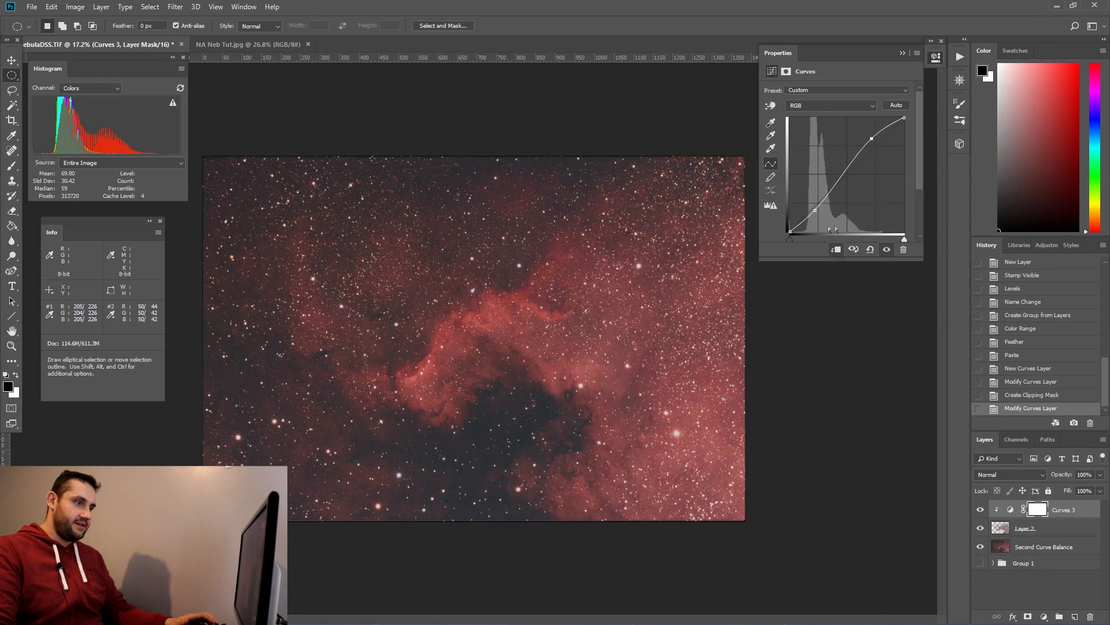
left_click(902, 53)
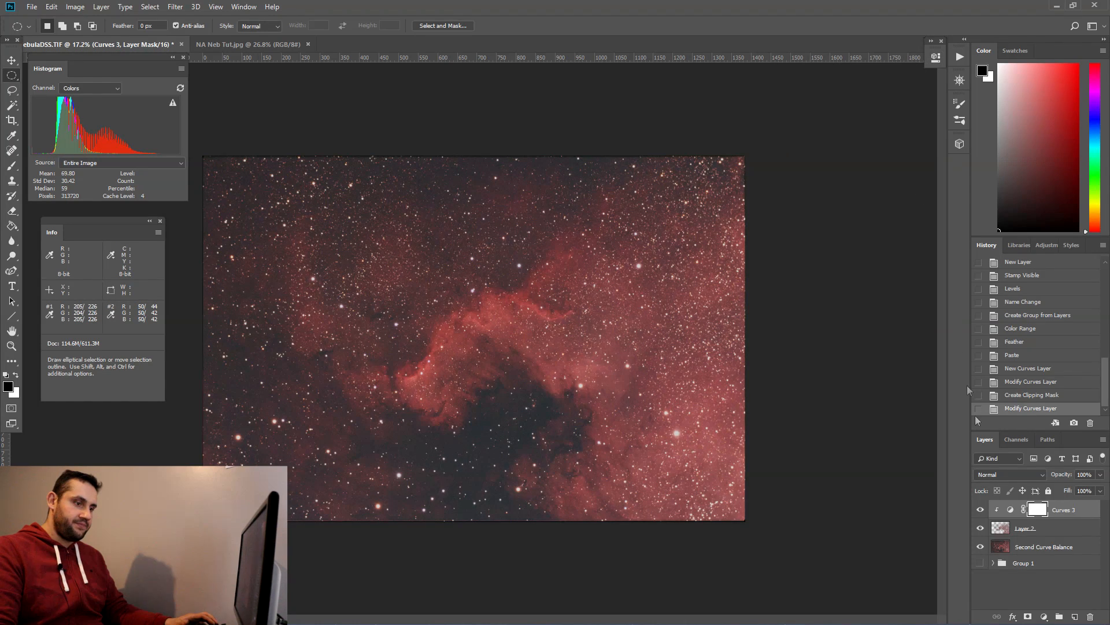
Step: Toggle the Curves layer's visibility on and off to compare the nebula with and without it
left_click(979, 510)
left_click(980, 510)
left_click(980, 510)
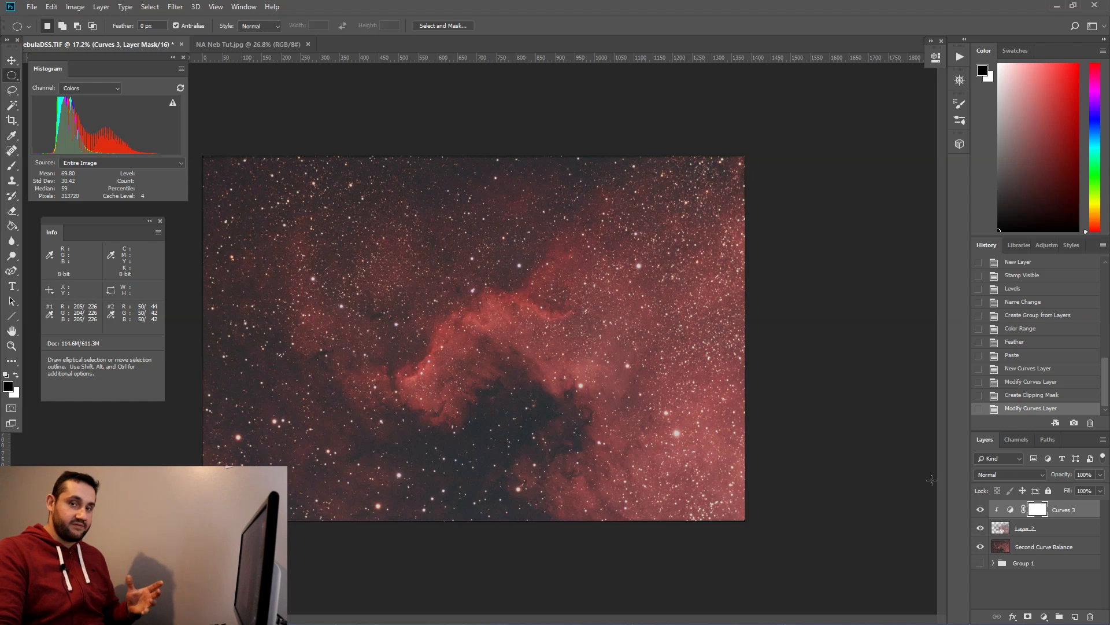
left_click(981, 510)
left_click(981, 510)
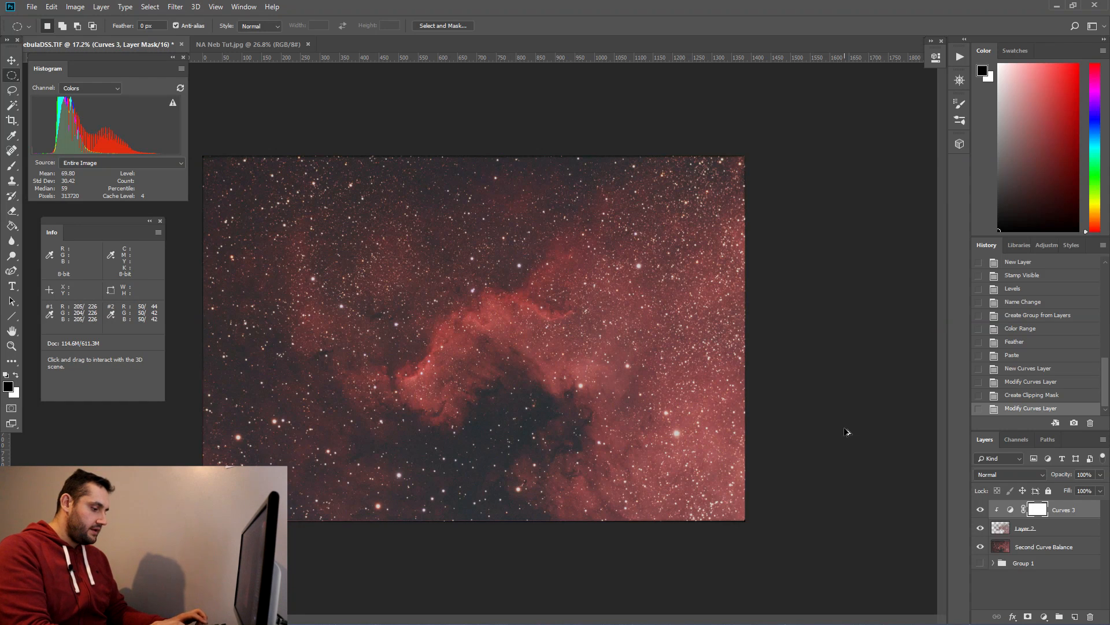
key("ctrl+shift+alt+n")
key("ctrl+shift+alt+e")
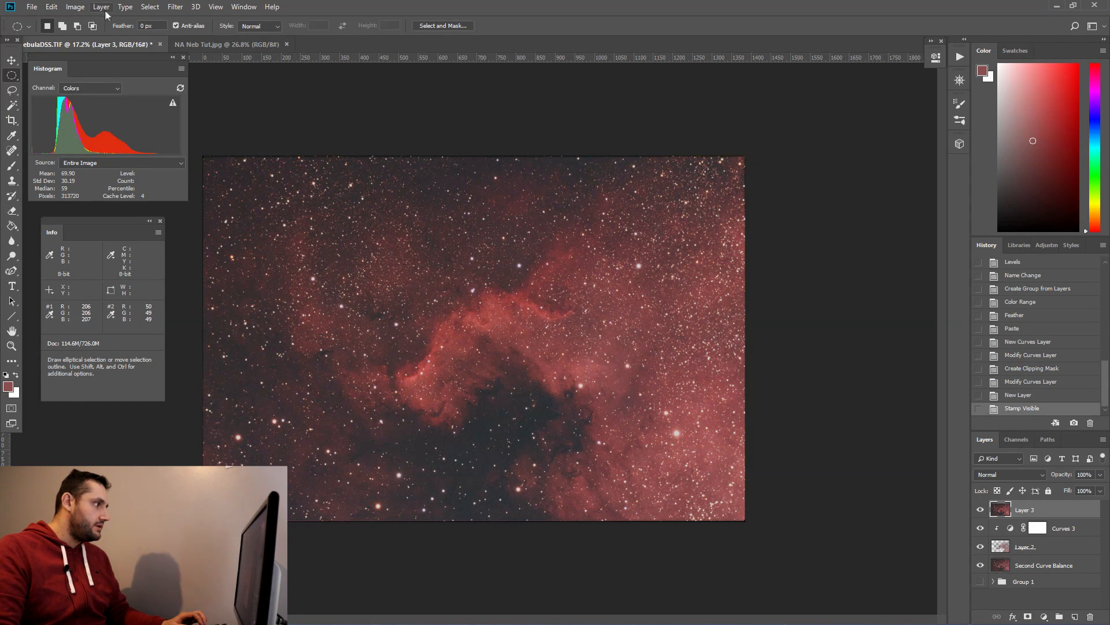
left_click_drag(1071, 509, 1090, 616)
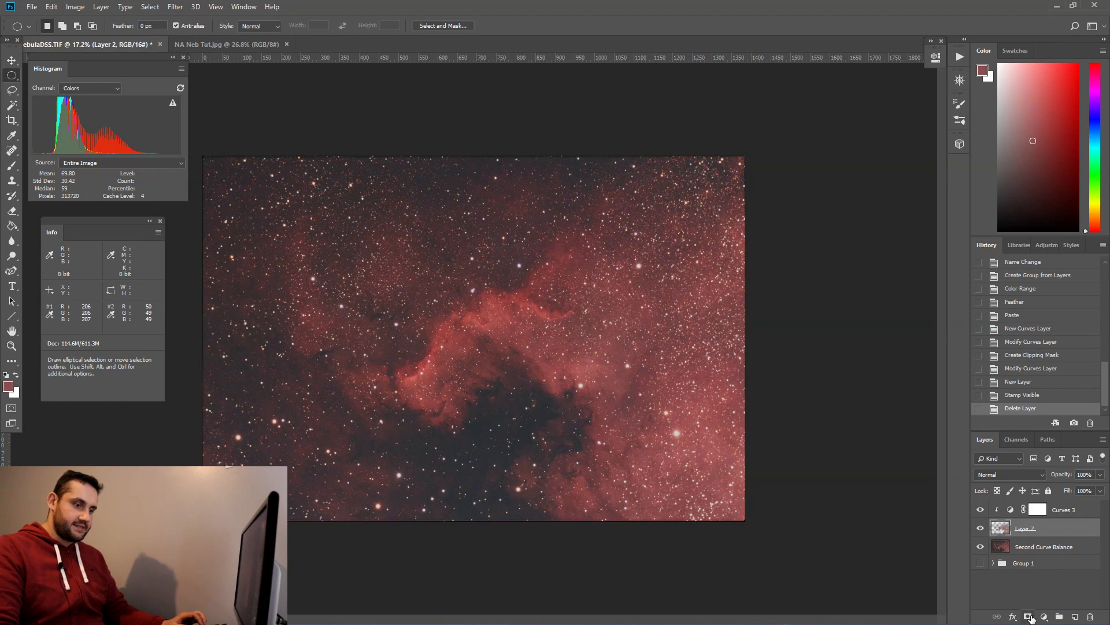
Step: Add a Levels adjustment layer clipped to the nebula layer and set its white input level to 232
left_click(1045, 617)
left_click(1035, 459)
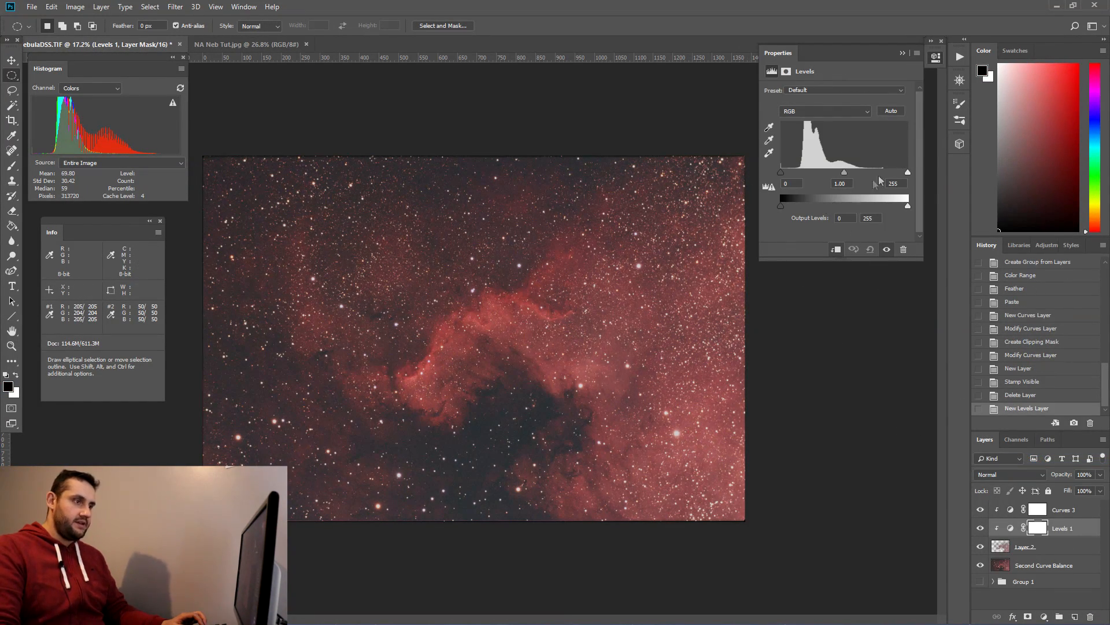
left_click_drag(907, 172, 889, 175)
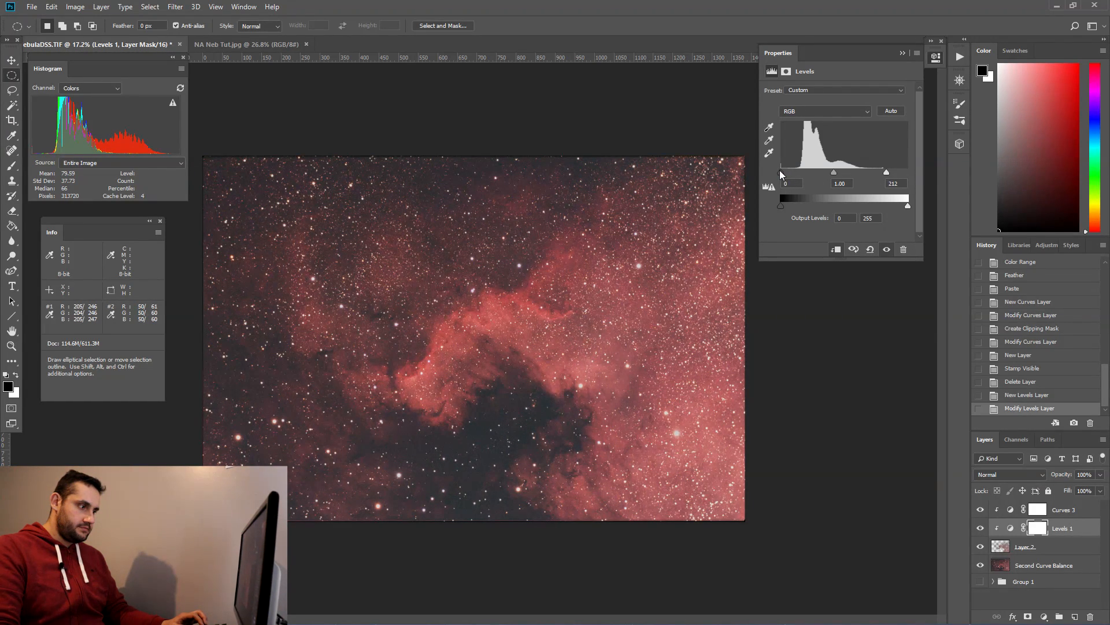
left_click(902, 55)
Step: Stamp all visible layers into a new merged layer at the top of the stack
key("alt+bracketright")
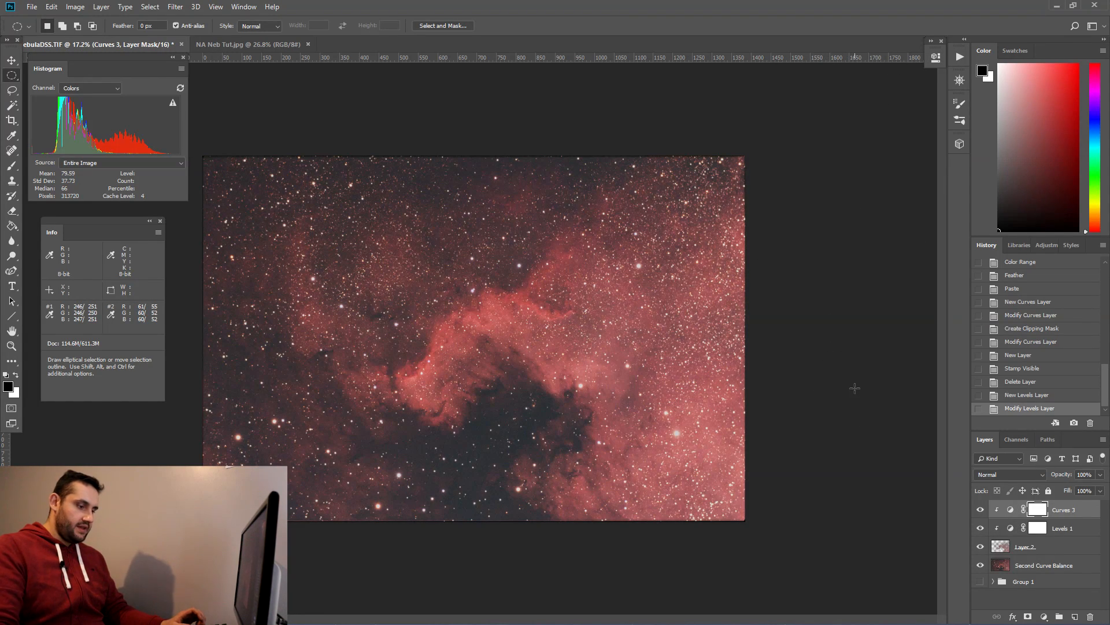
key("ctrl+shift+alt+e")
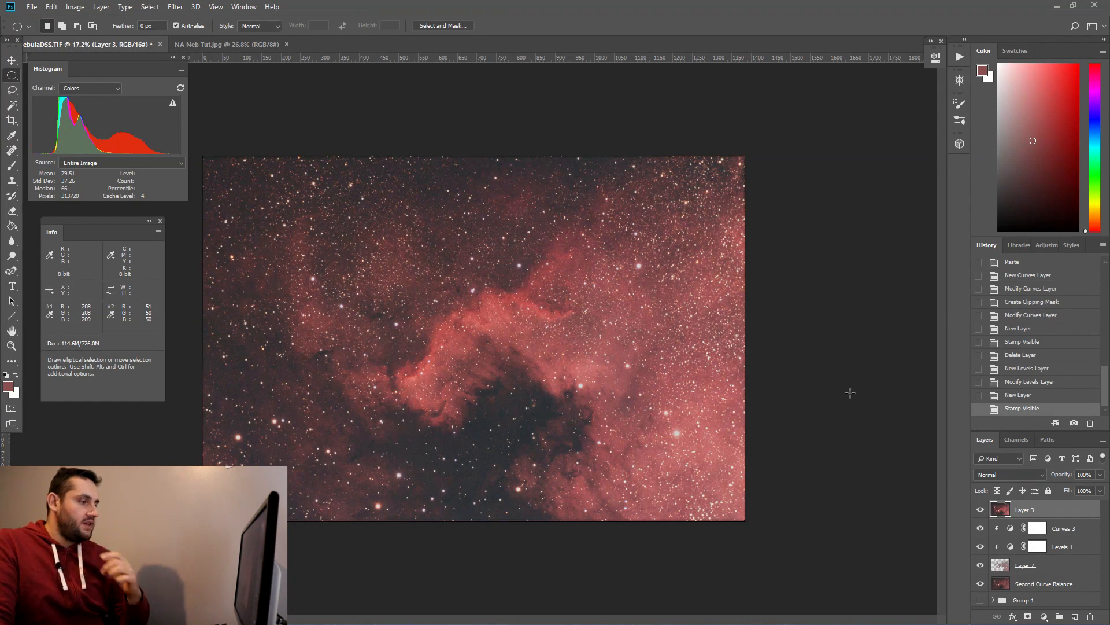
left_click(75, 6)
mouse_move(109, 38)
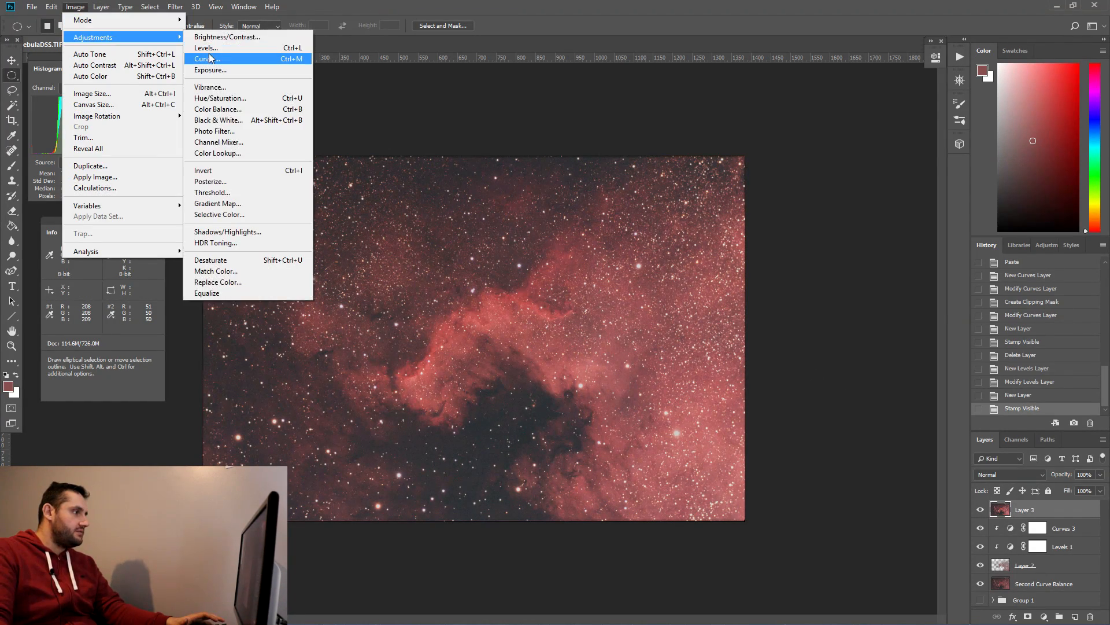
left_click(211, 48)
left_click_drag(441, 163, 439, 162)
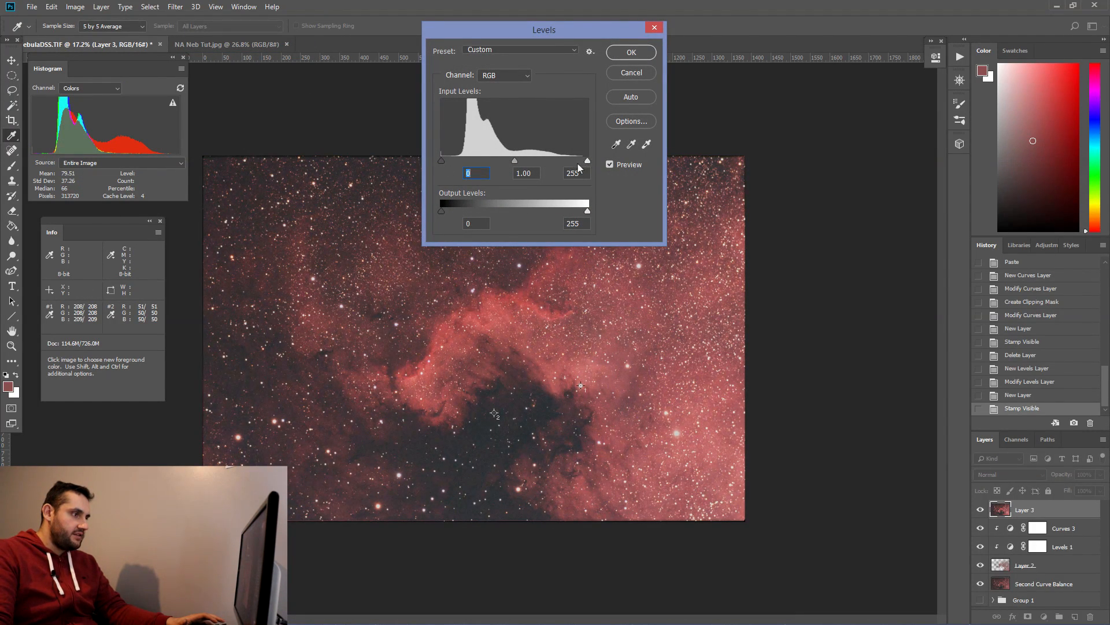
mouse_move(588, 162)
left_mouse_down()
mouse_move(568, 164)
mouse_move(600, 165)
left_mouse_up()
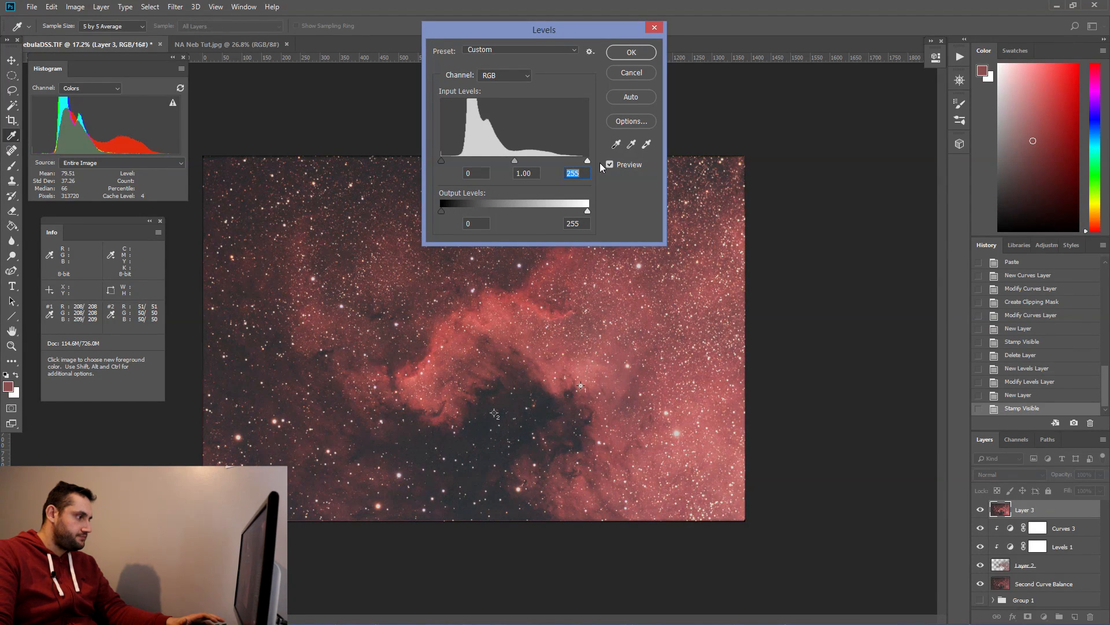
left_click(646, 78)
Step: Select the dark background with Color Range by sampling a dark area and raising the fuzziness slightly
key("m")
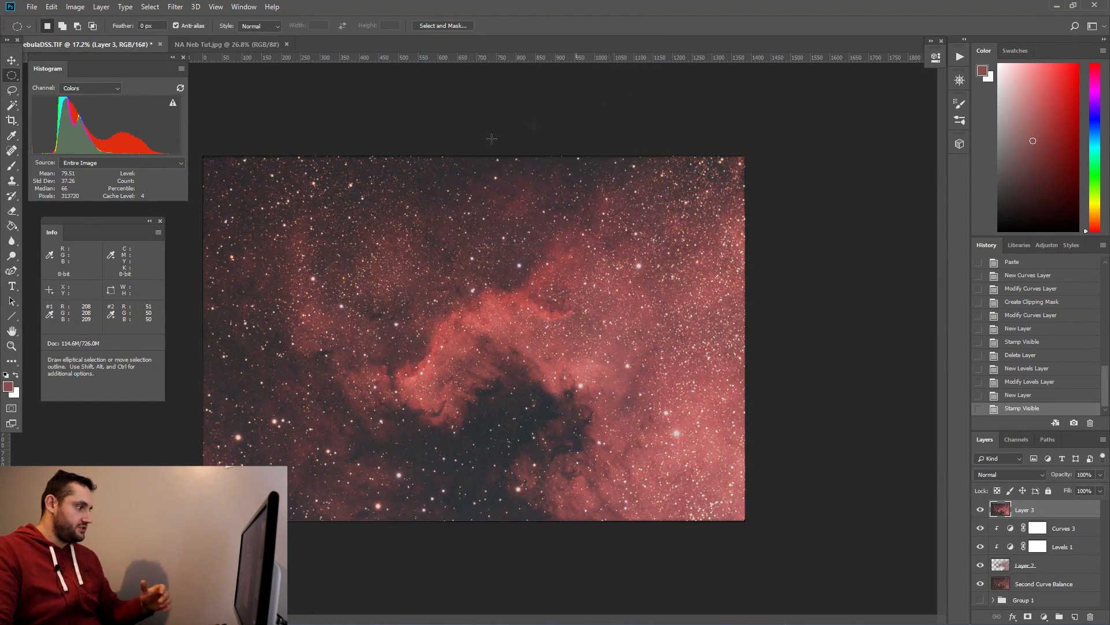
key("d")
key("x")
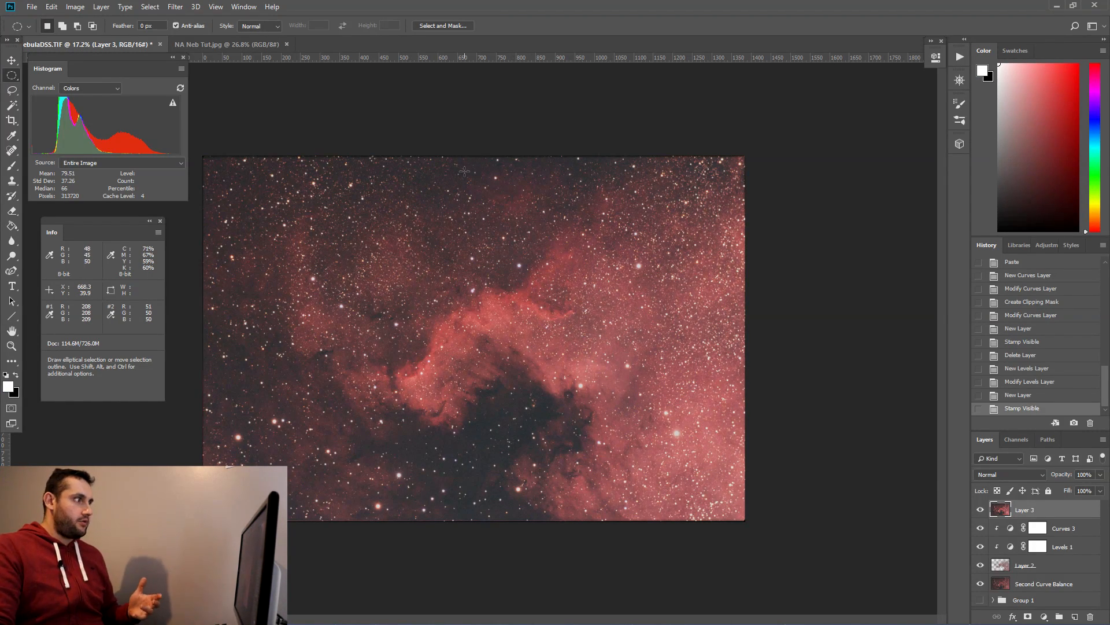
left_click(151, 7)
left_click(174, 119)
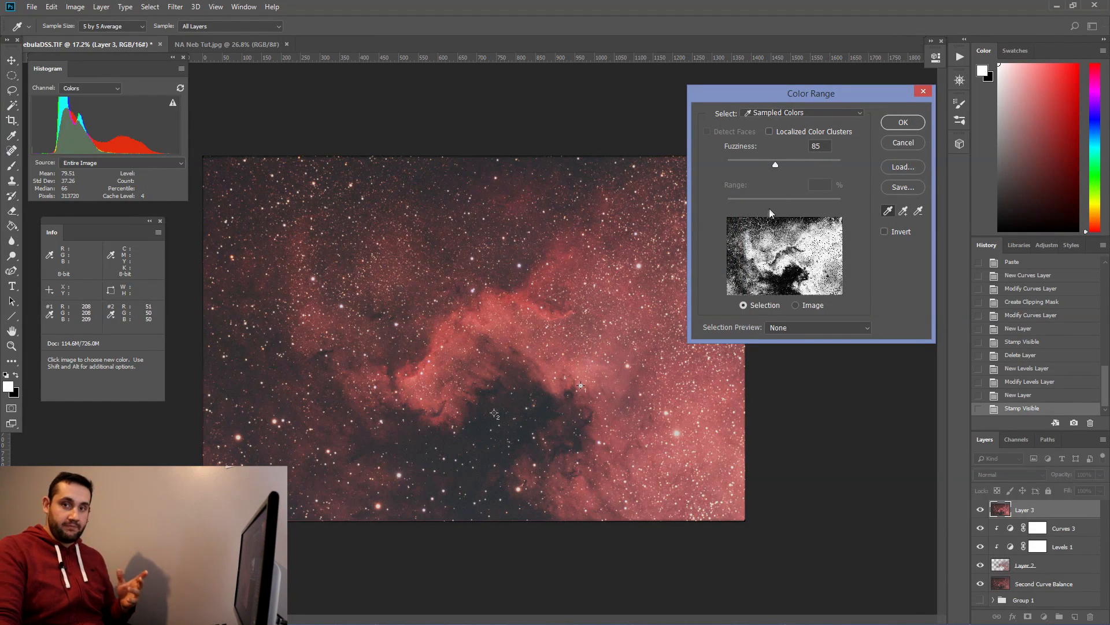
left_click(483, 430)
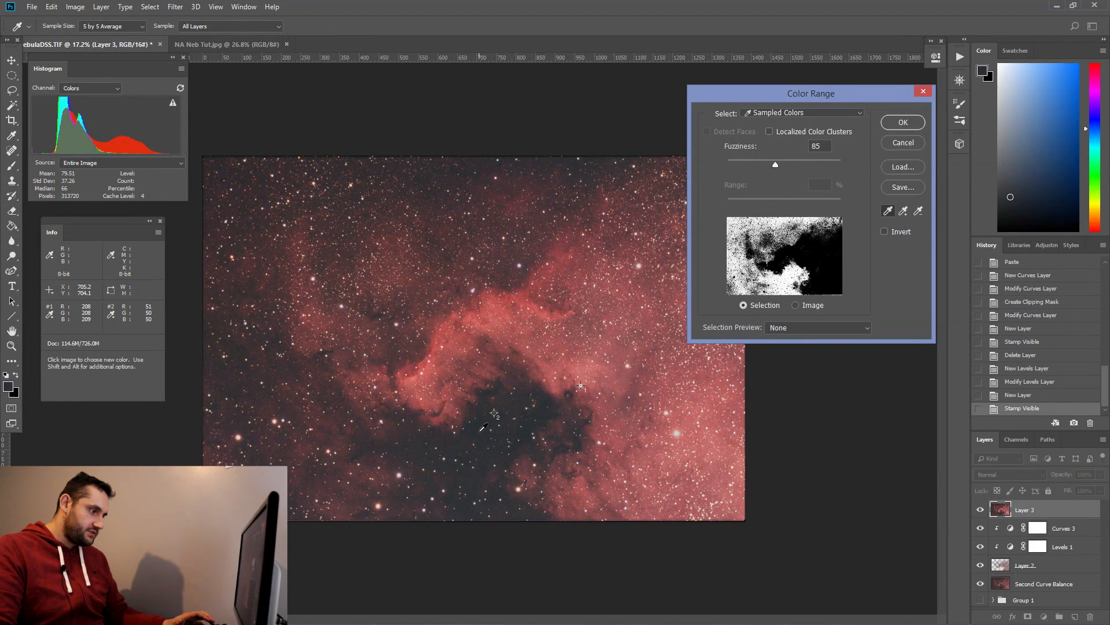
left_click_drag(775, 164, 788, 165)
left_click(905, 122)
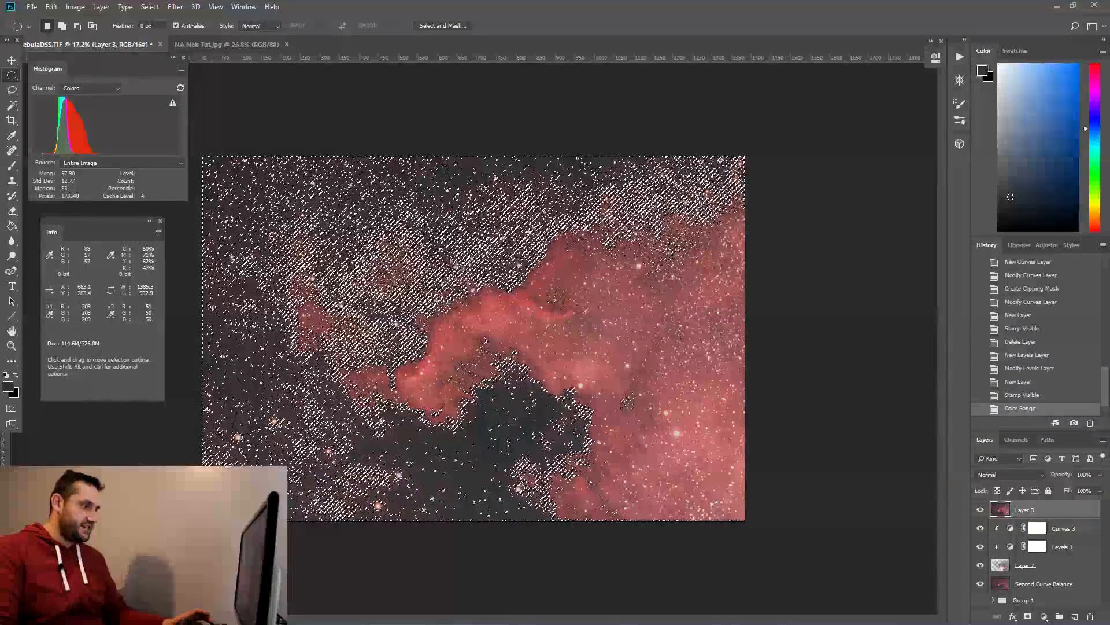
Step: Feather the Color Range selection by 10 pixels
left_click(174, 7)
mouse_move(150, 8)
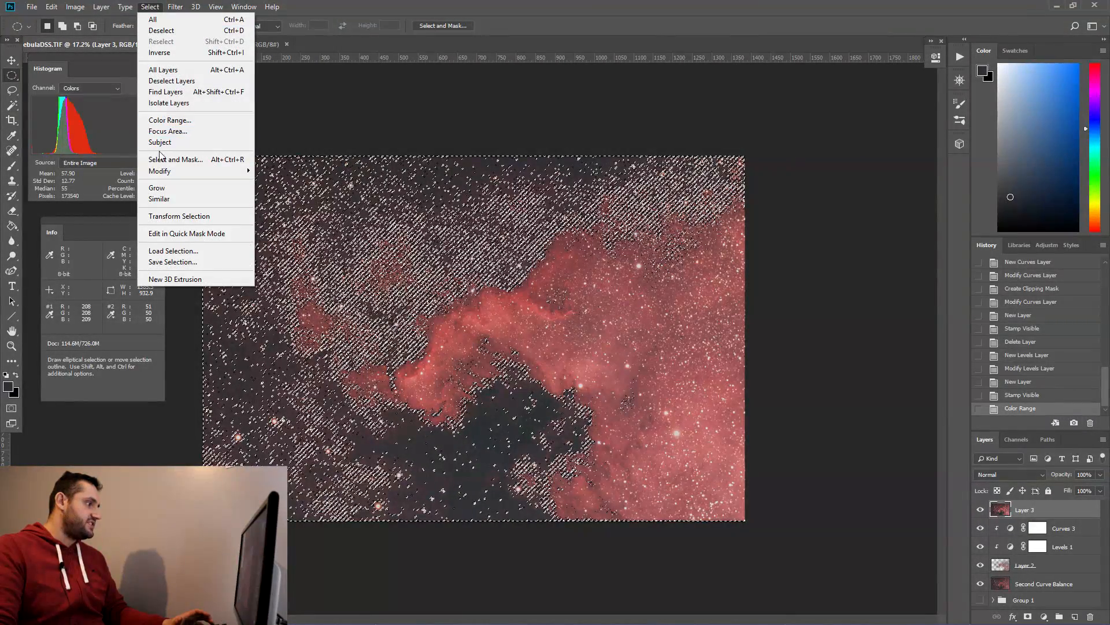
mouse_move(174, 171)
left_click(276, 213)
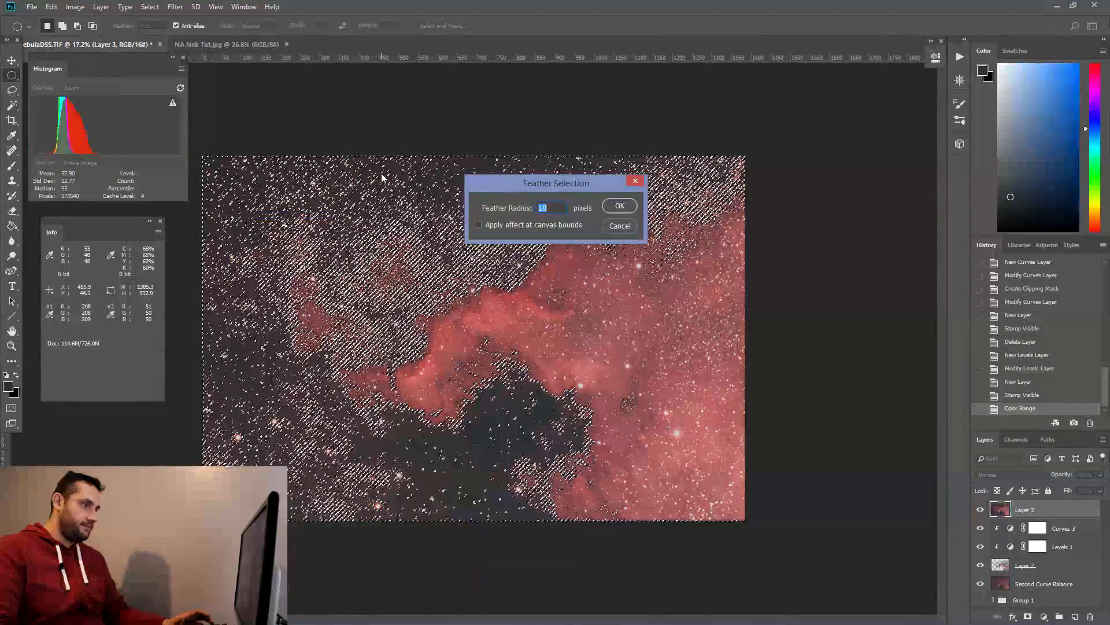
key("Return")
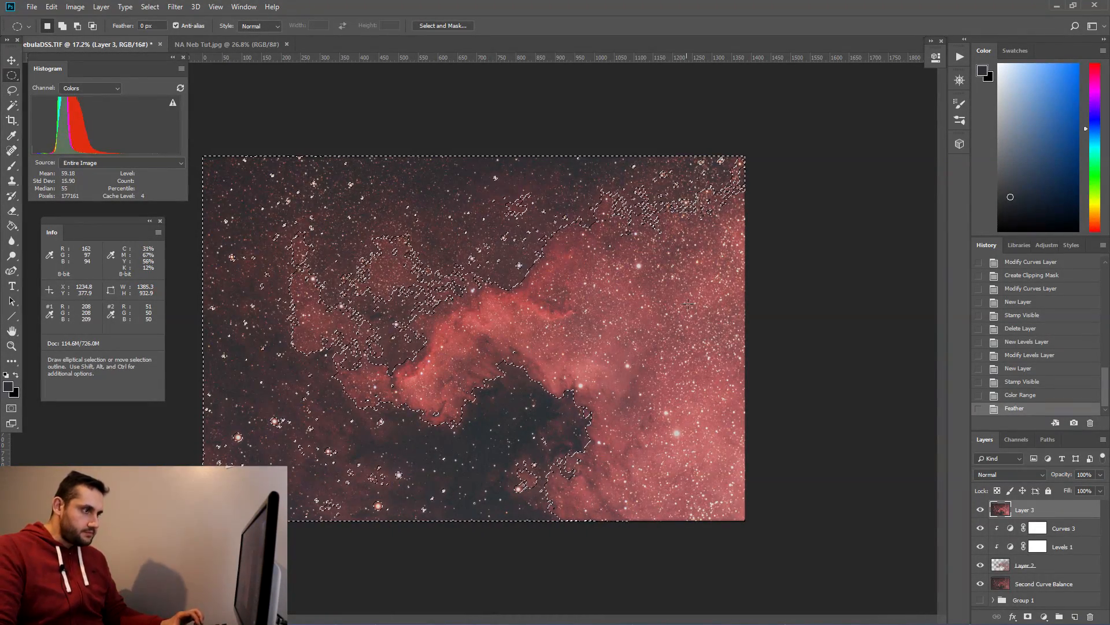
Step: Copy the selection into a new layer and toggle the lower layers off and on to check it
key("ctrl+c")
key("ctrl+v")
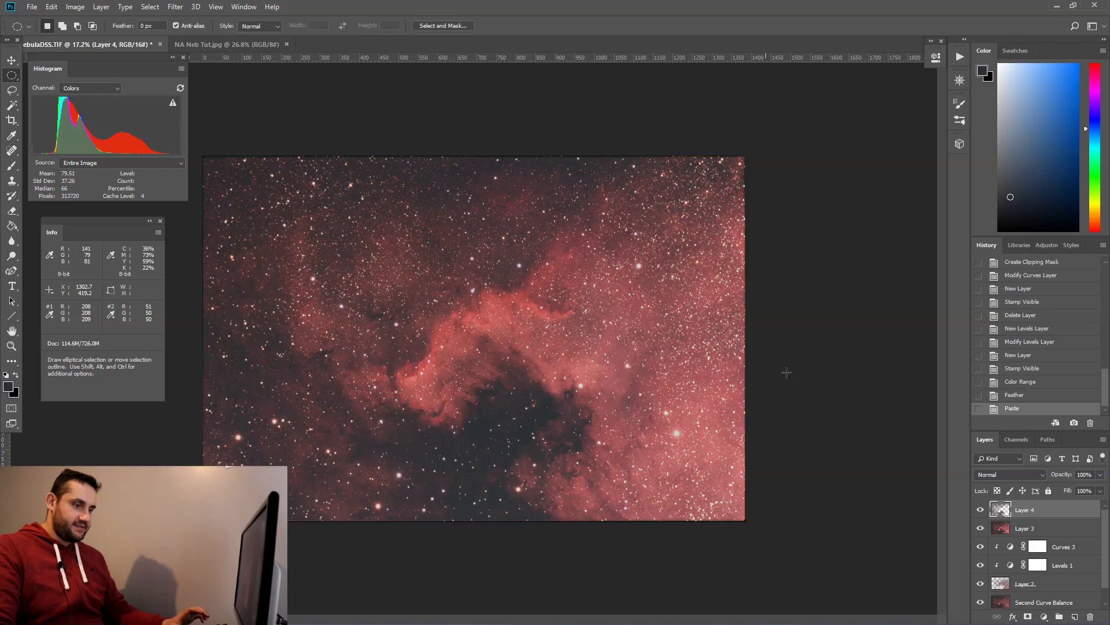
left_click(990, 602)
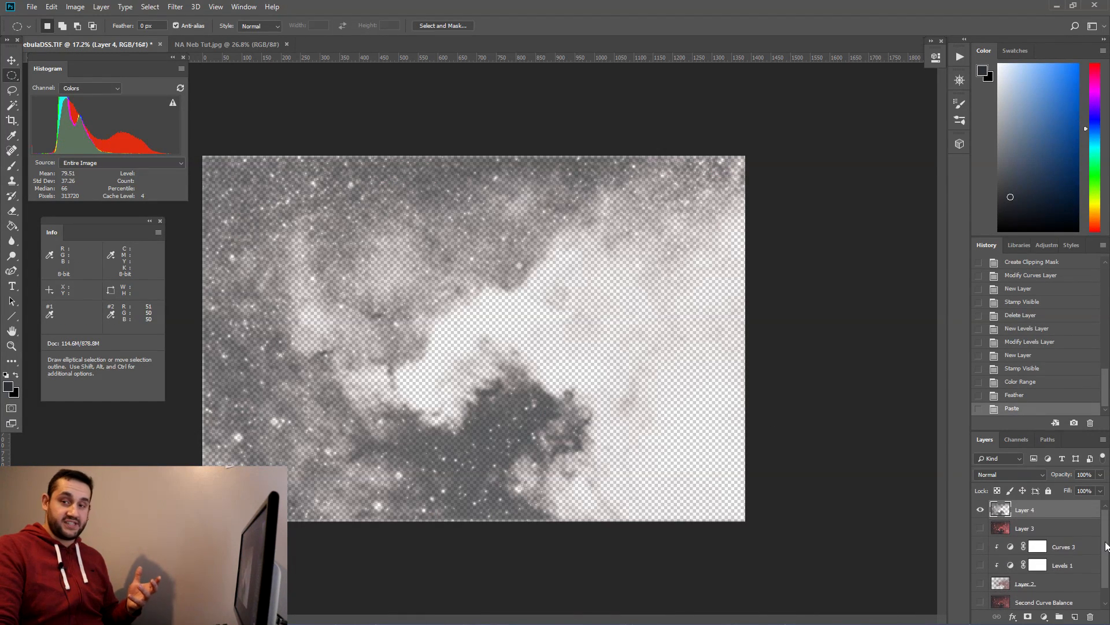
left_click(981, 528)
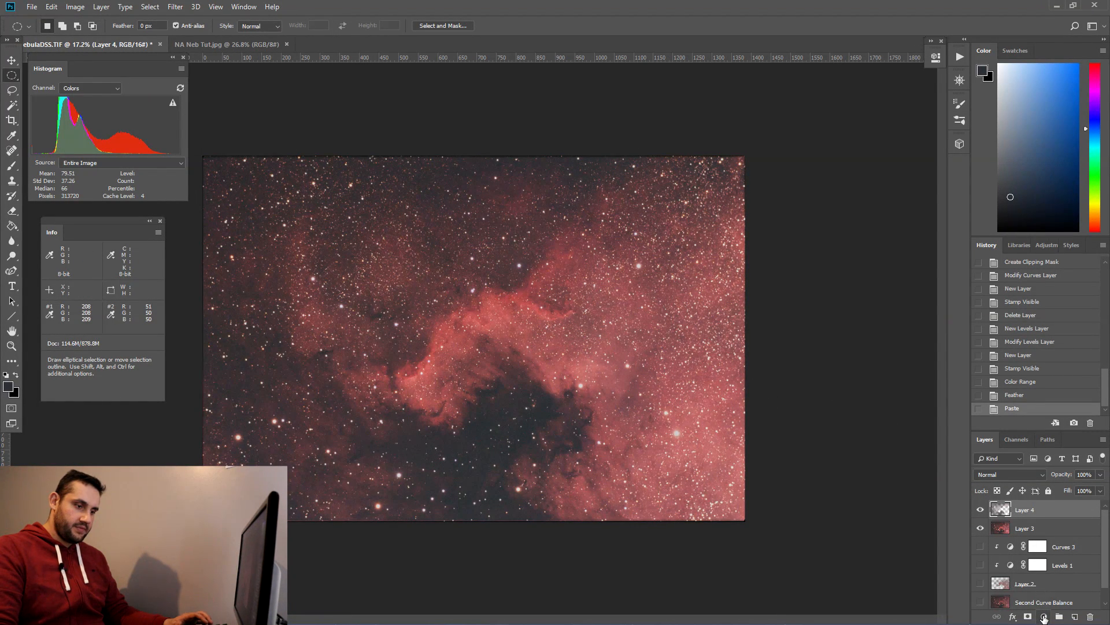
Step: Add a Curves adjustment layer clipped to the new layer, pulling shadows down and lifting the highlights
left_click(1044, 618)
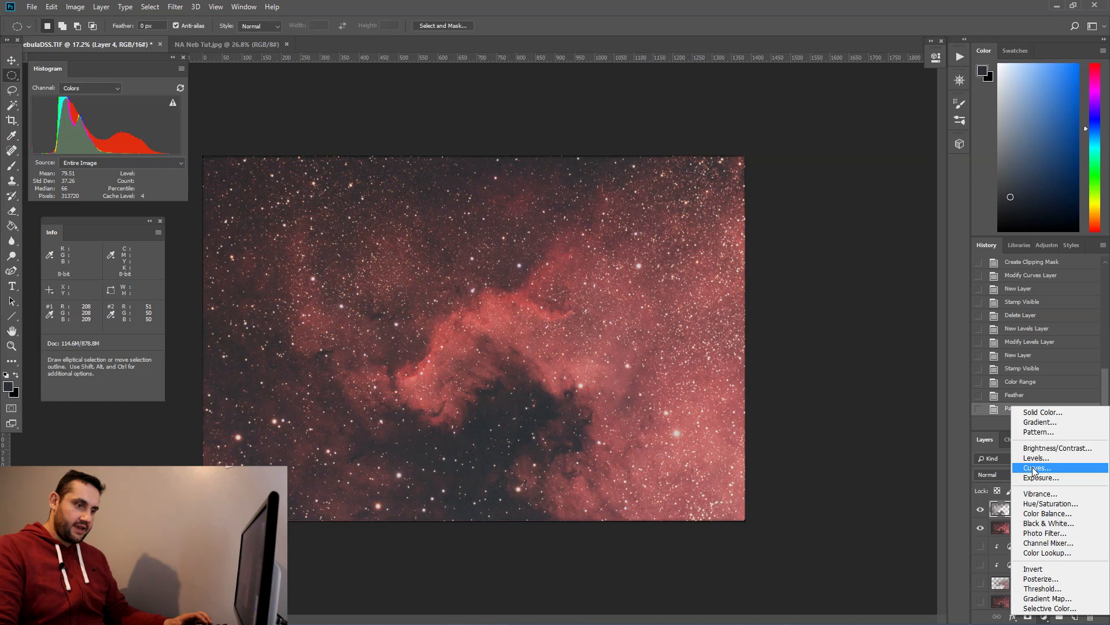
left_click(1035, 469)
left_click(838, 250)
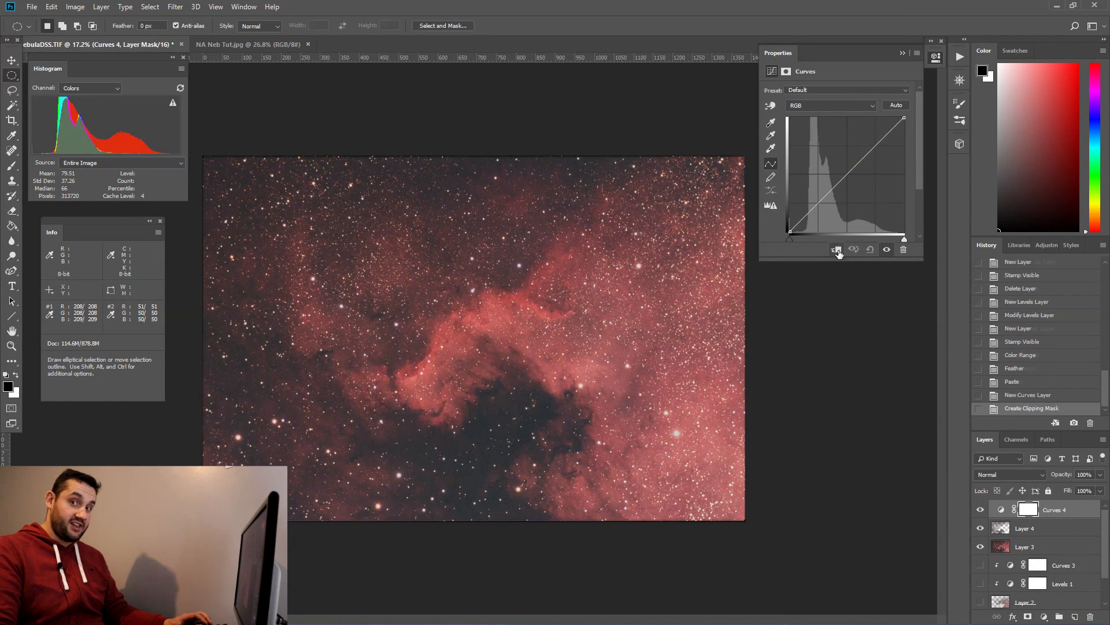
left_click_drag(810, 210, 812, 214)
left_click_drag(869, 155, 871, 143)
left_click(903, 53)
Step: Toggle the new Curves layer's visibility repeatedly to compare the before and after
left_click(981, 509)
left_click(981, 509)
left_click(981, 510)
left_click(981, 510)
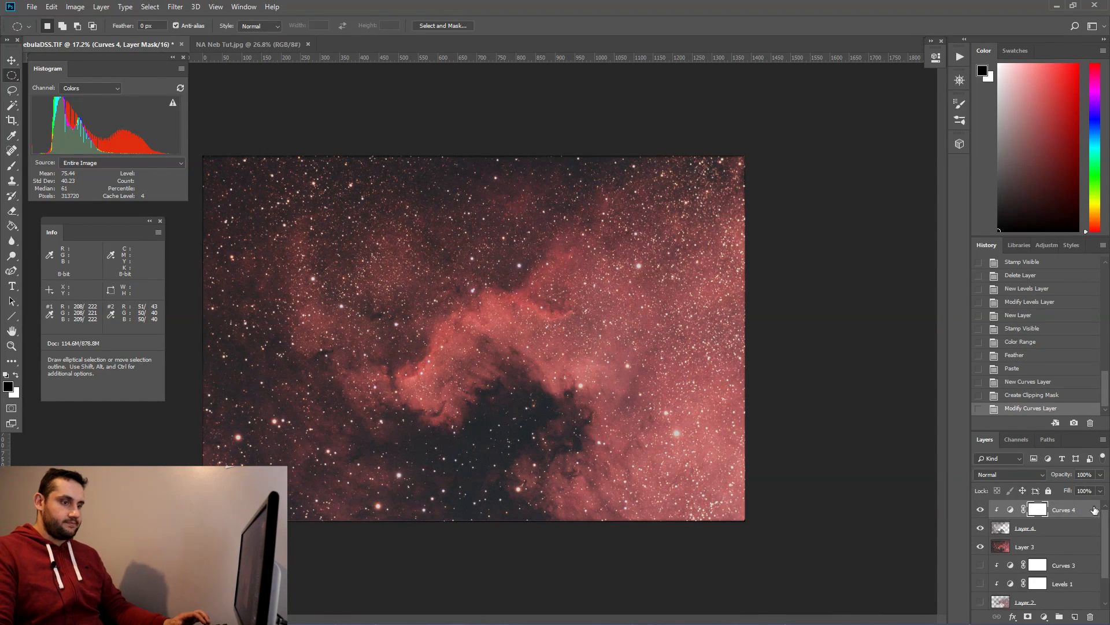
Step: Set the new Curves layer's opacity to 66%
left_click(1052, 474)
type("50")
key("Return")
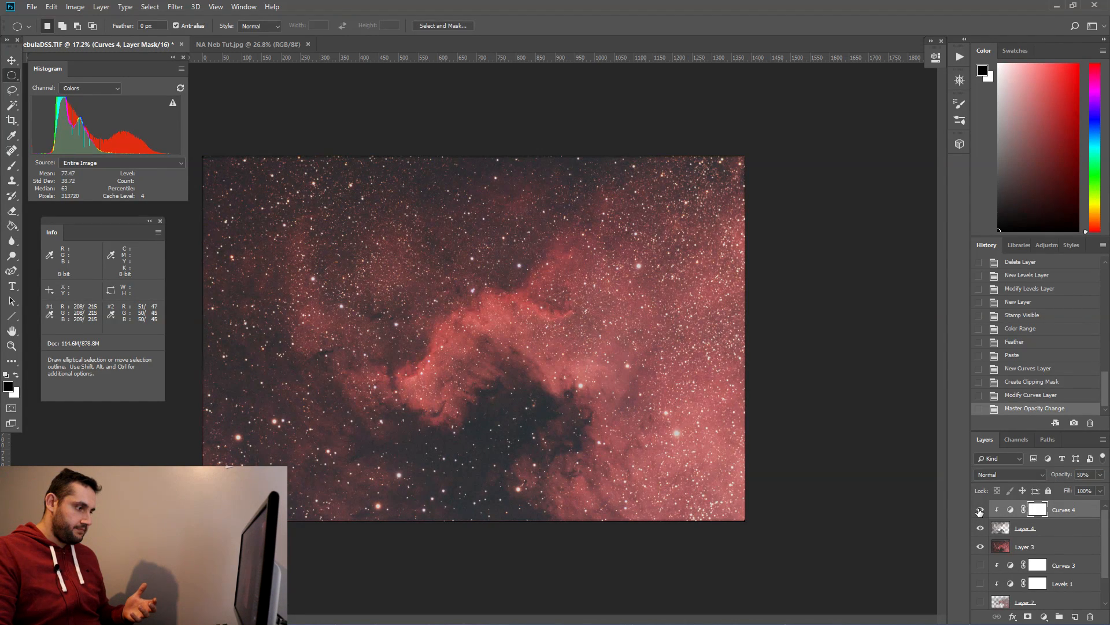
left_click(1061, 477)
type("66")
key("Return")
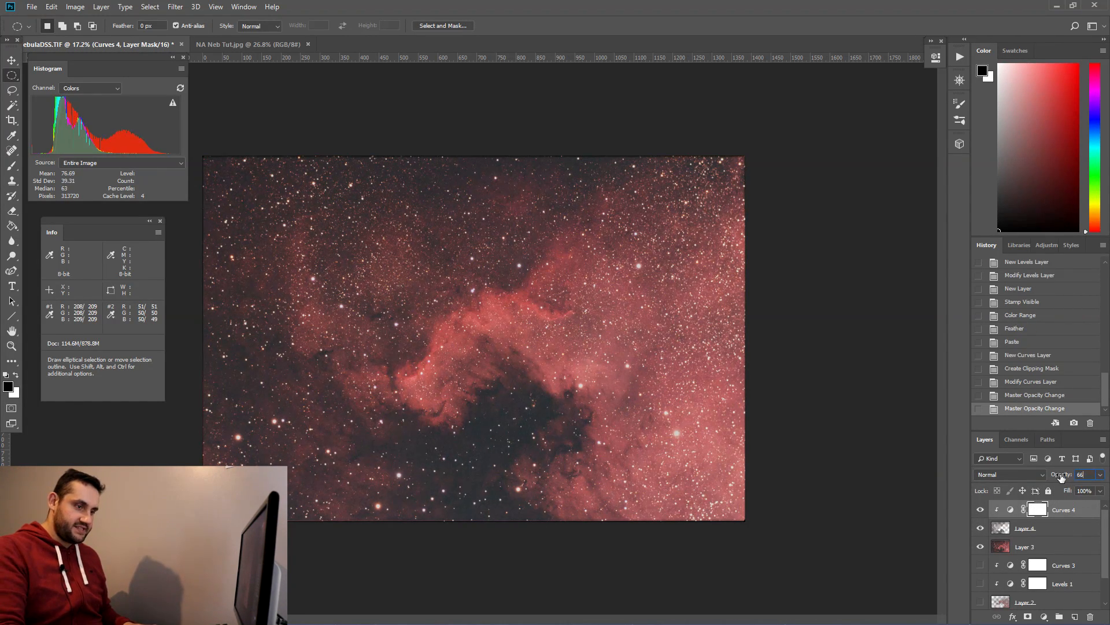
Step: Stamp all visible layers into a new merged layer and duplicate it
left_click(980, 511)
left_click(980, 511)
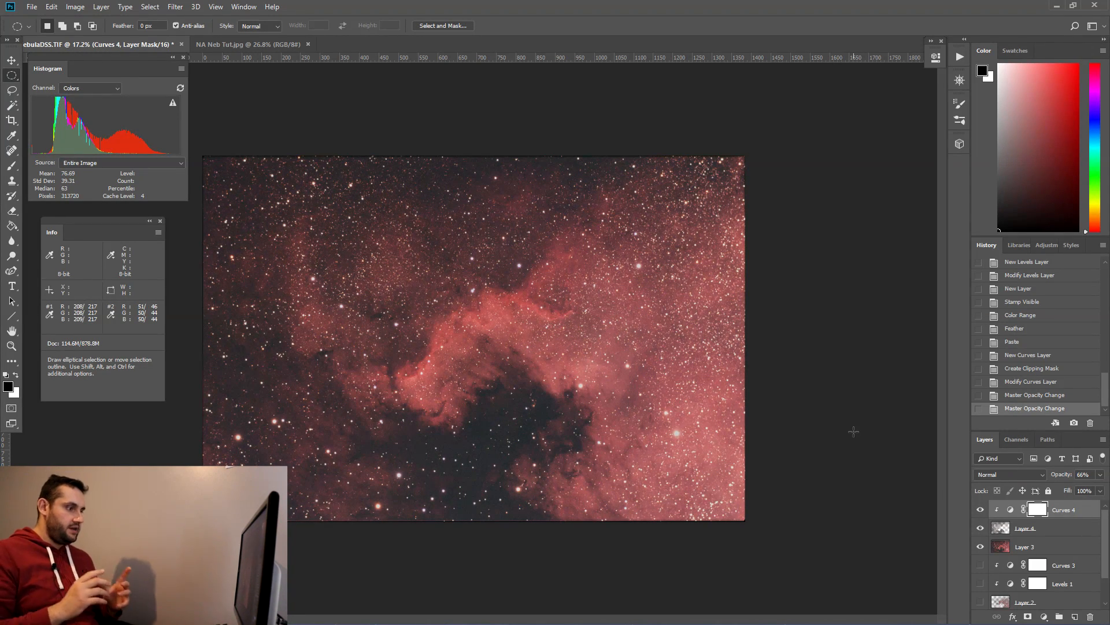
key("ctrl+shift+alt+e")
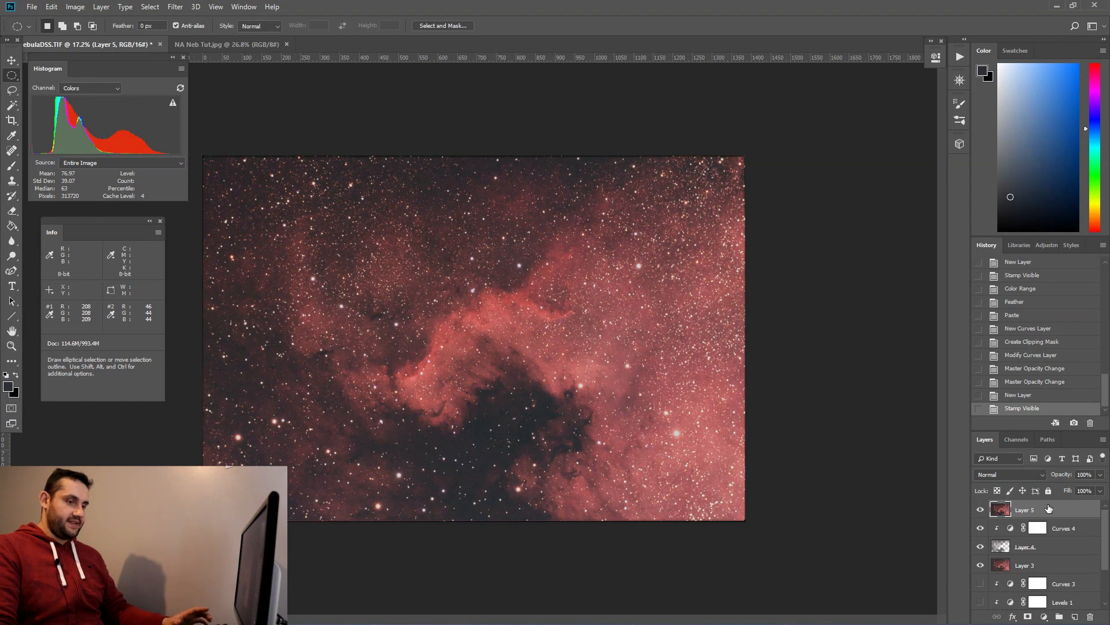
left_click_drag(1060, 510, 1074, 616)
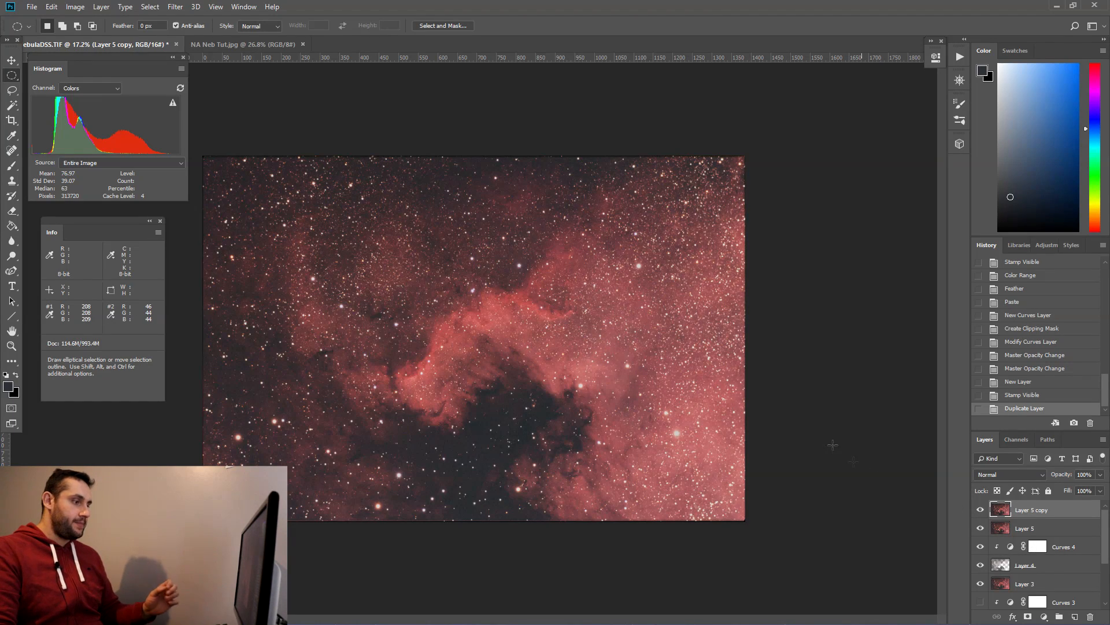
Step: Apply Curves to the duplicate layer, raising input 51 to output 61 and input 190 to output 203
left_click(75, 7)
mouse_move(115, 37)
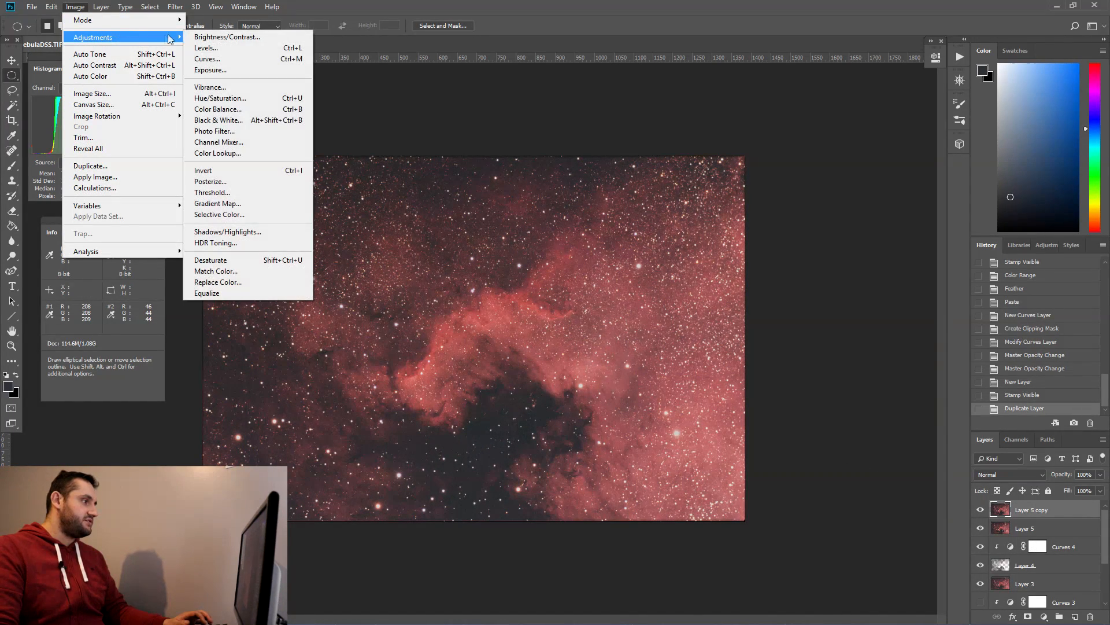
left_click(206, 59)
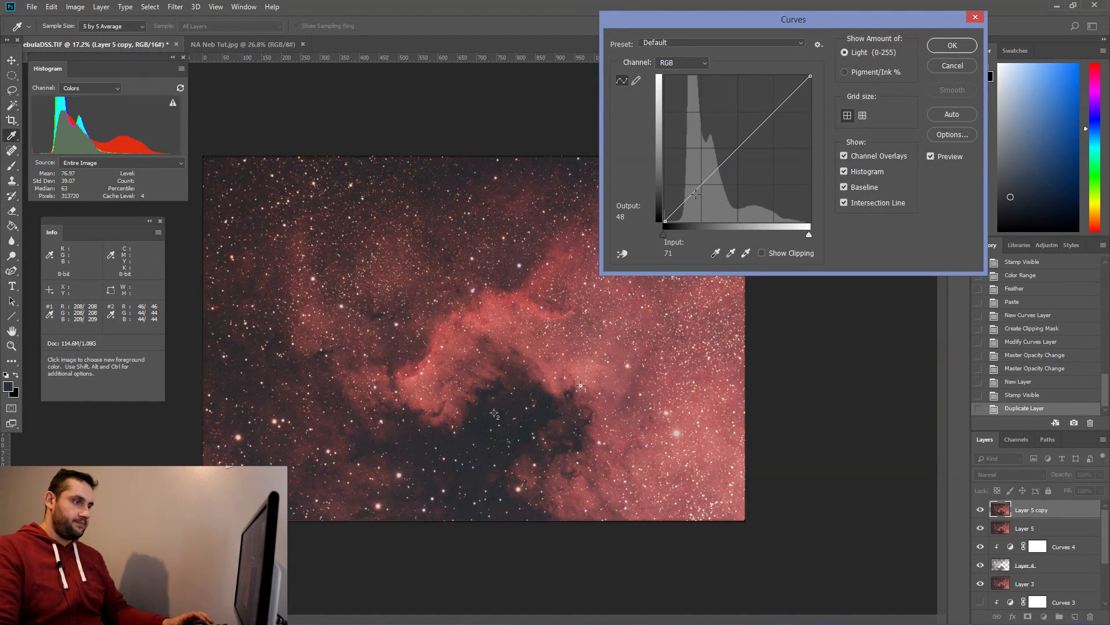
left_click_drag(697, 189, 694, 186)
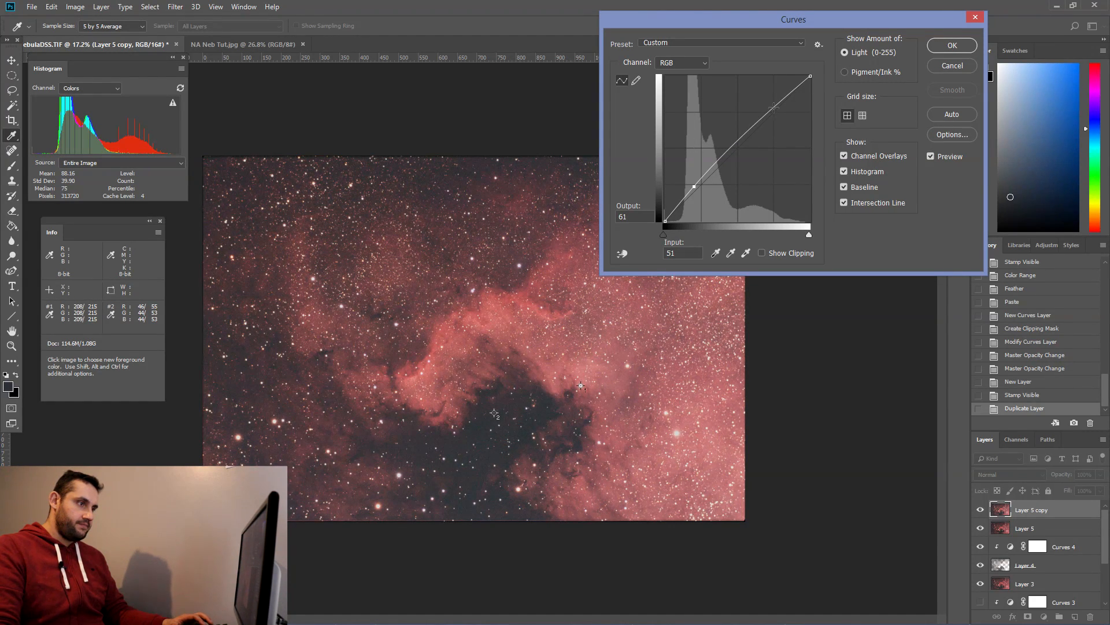
left_click_drag(774, 112, 773, 106)
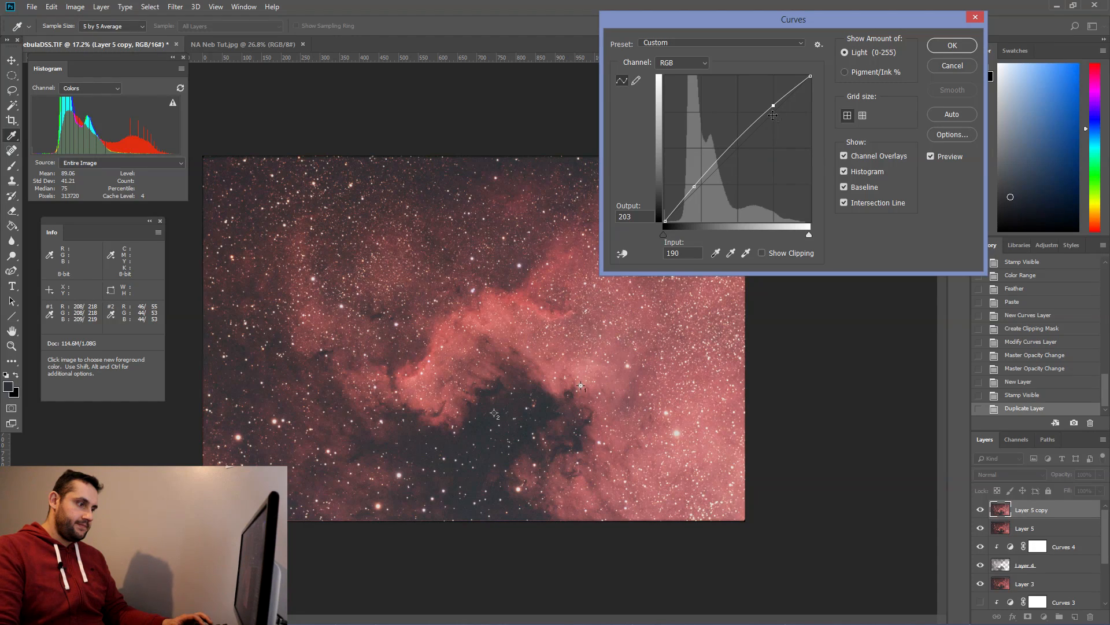
left_click(952, 46)
Step: Set the duplicate layer's opacity to 50%
key("m")
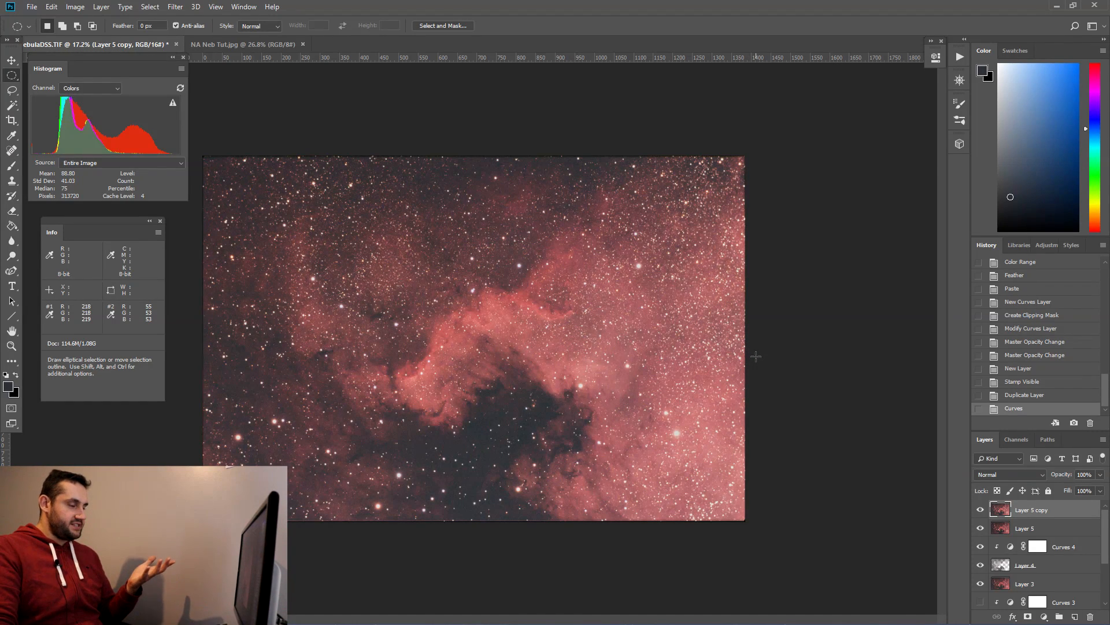
left_click(1073, 475)
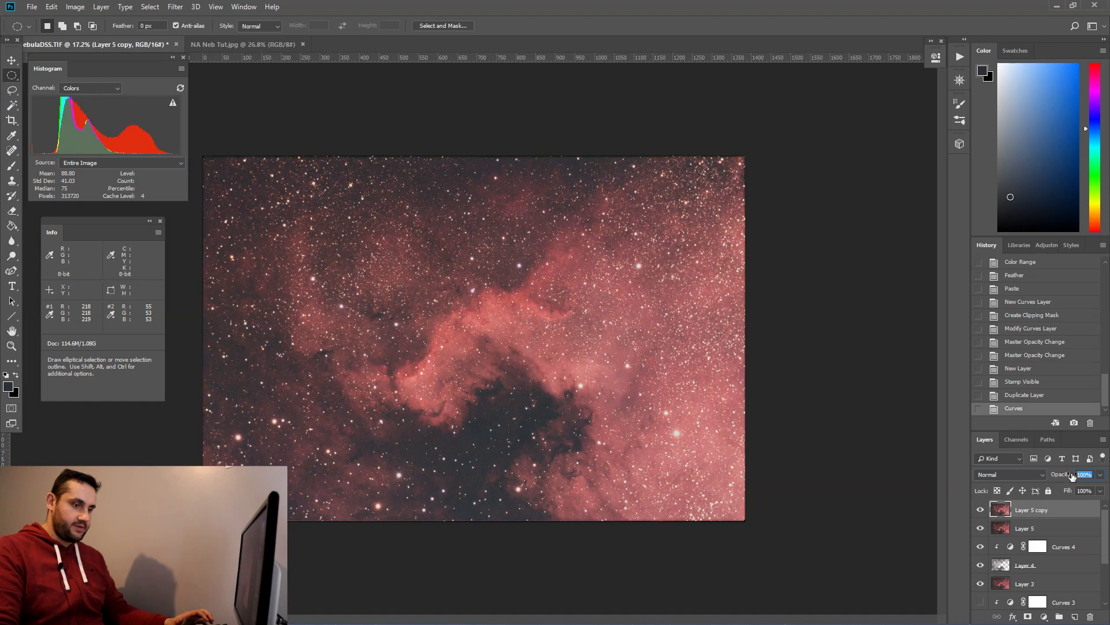
type("50")
key("Return")
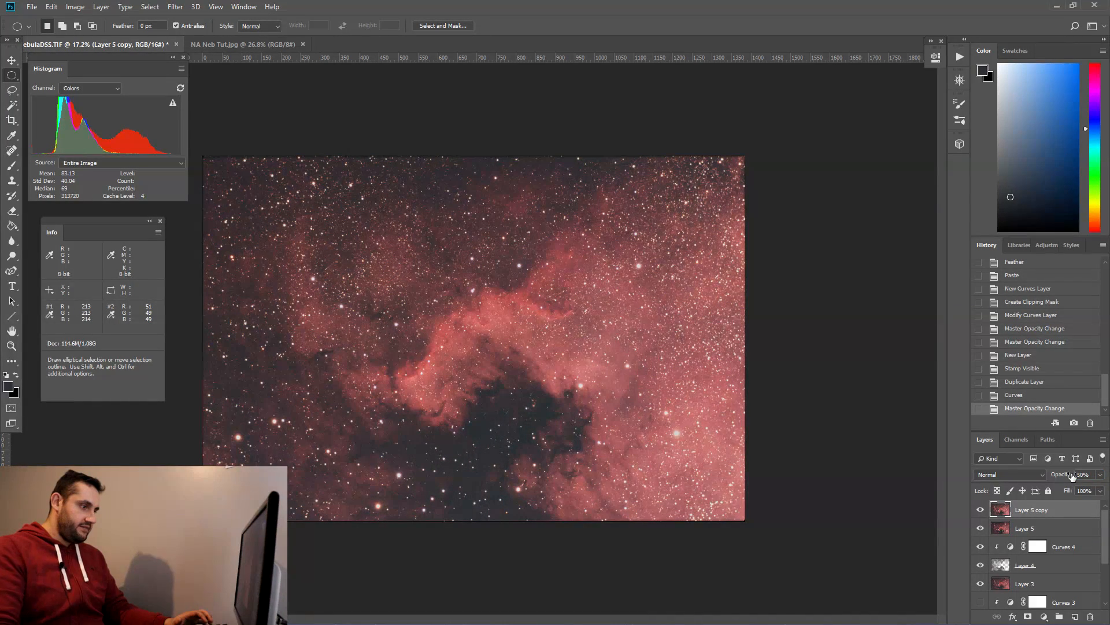
left_click(980, 511)
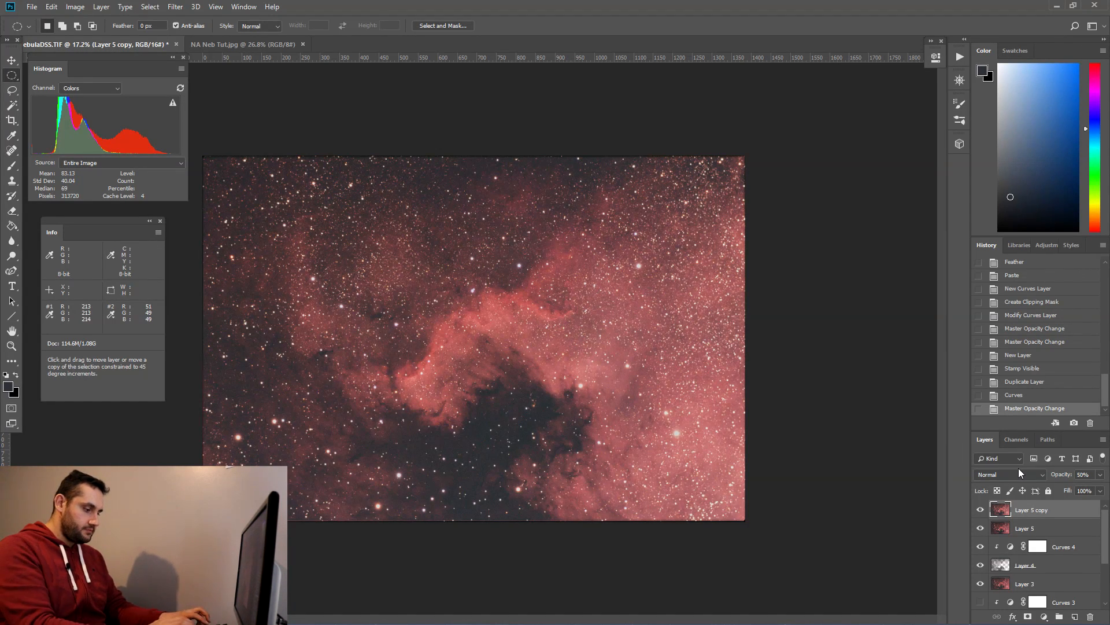
Step: Stamp the visible layers into a new layer and name it Mid Edit
key("ctrl+shift+alt+e")
double_click(1025, 509)
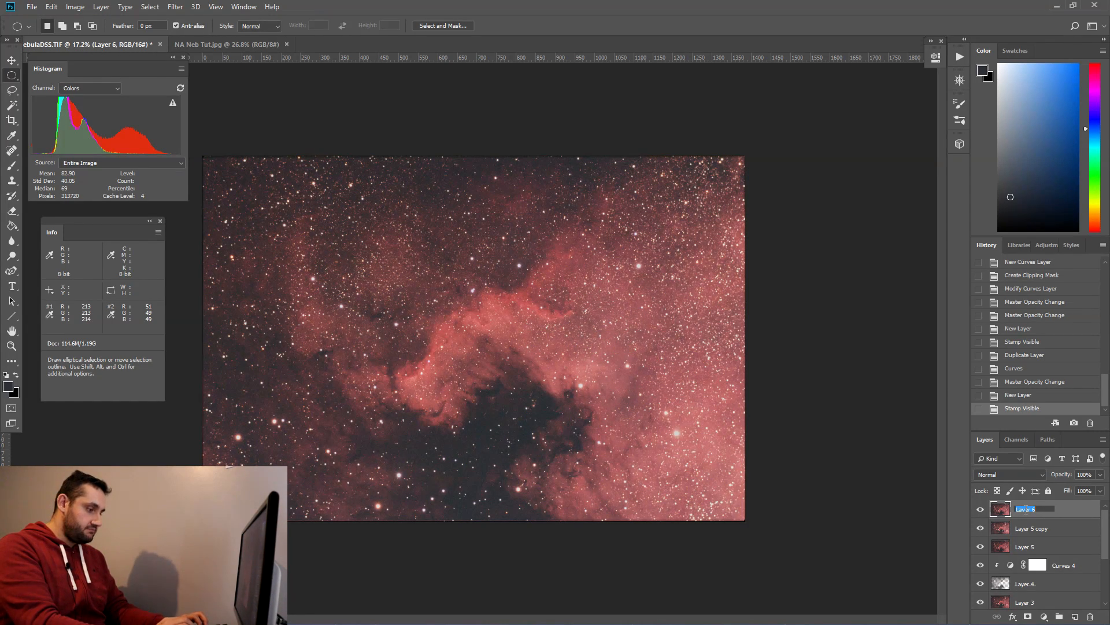
type("Mid Edit")
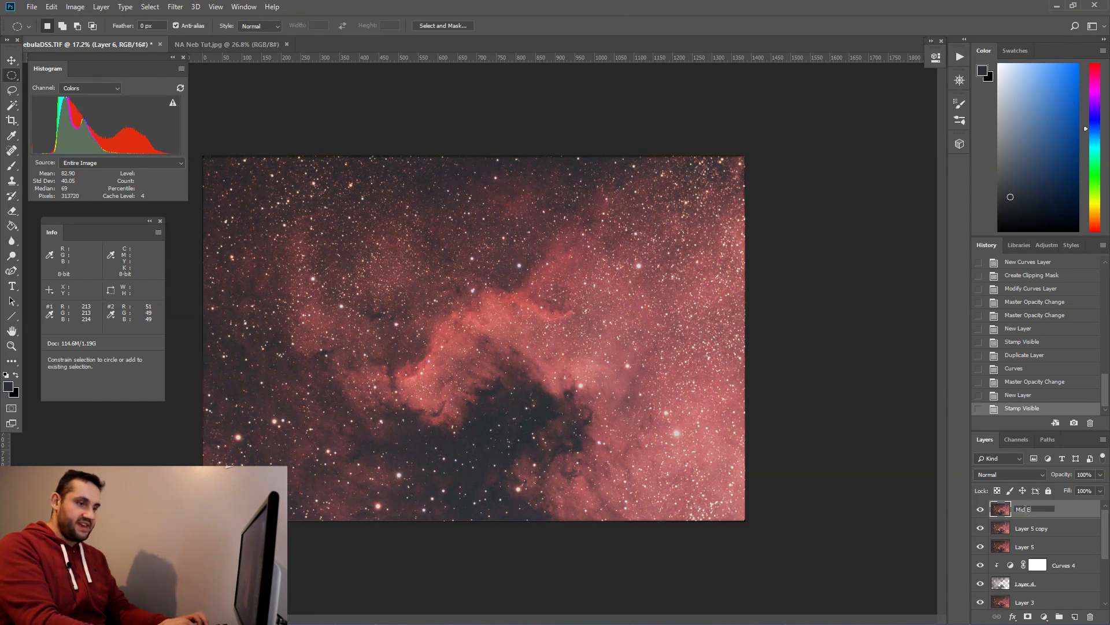
key("Return")
Step: Merge all layers beneath Mid Edit into one hidden layer and reselect Mid Edit
left_click(1051, 528)
left_click_drag(1107, 529, 1109, 576)
left_click(1053, 602, "shift")
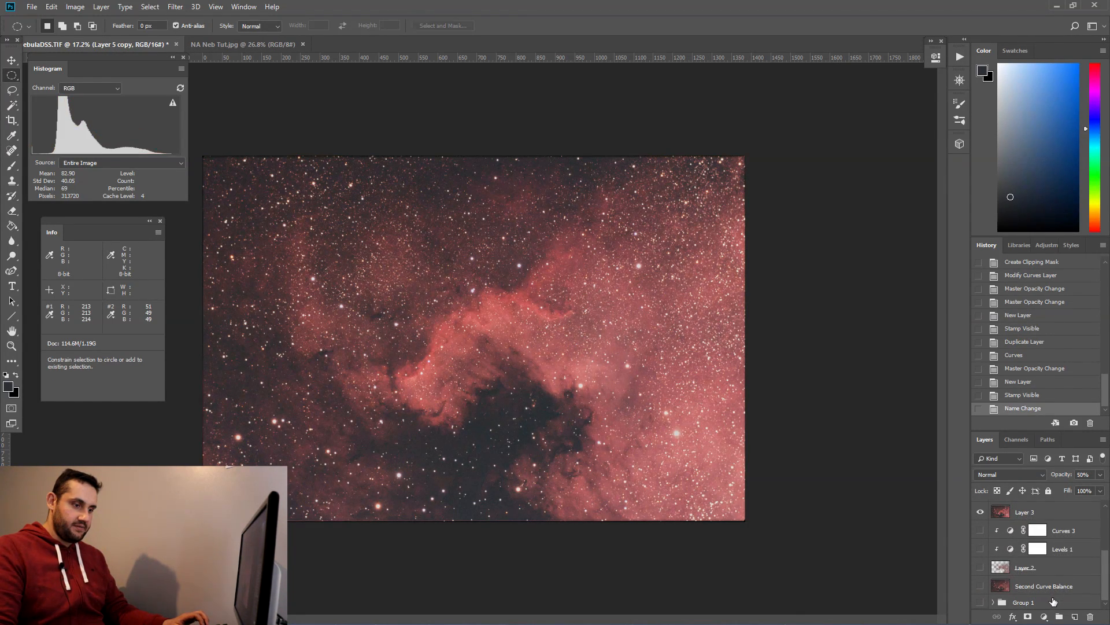
right_click(1063, 522)
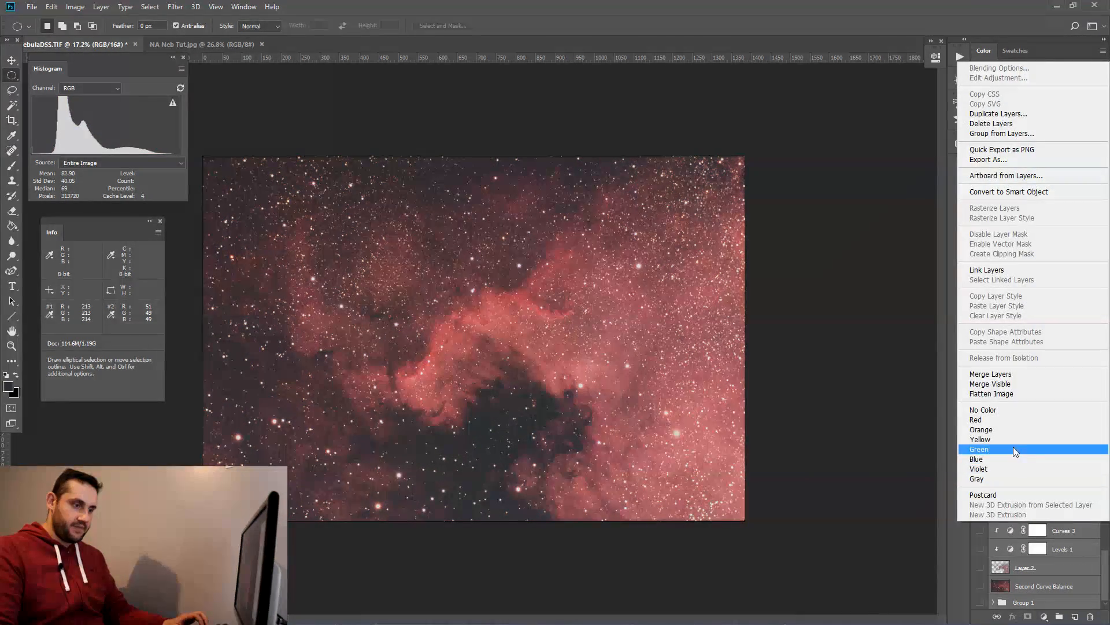
left_click(1006, 374)
left_click(981, 528)
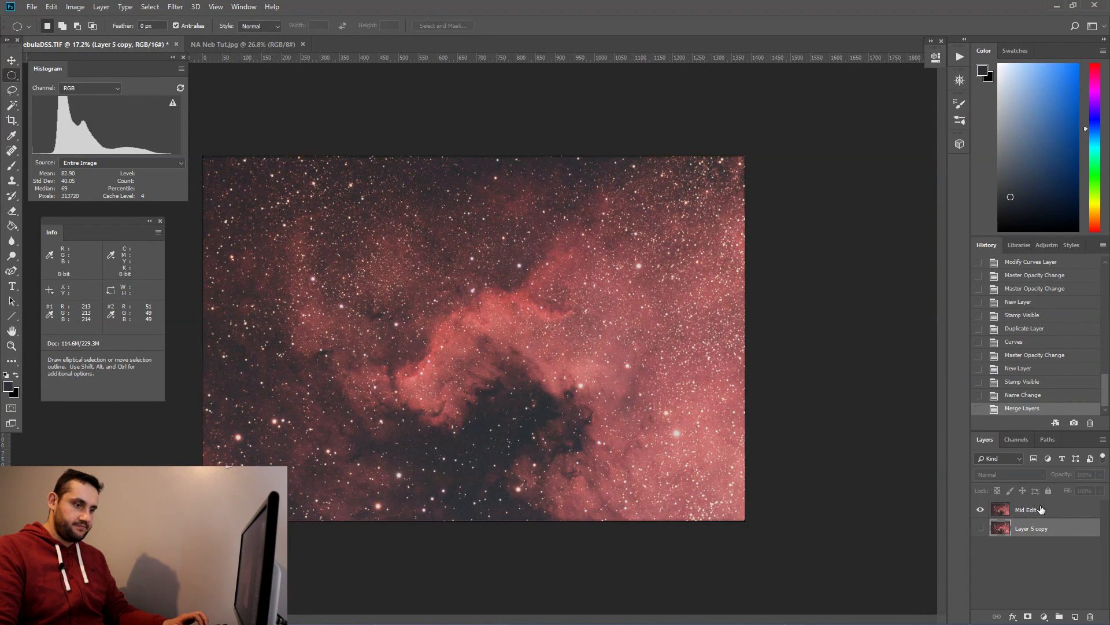
left_click(1000, 509)
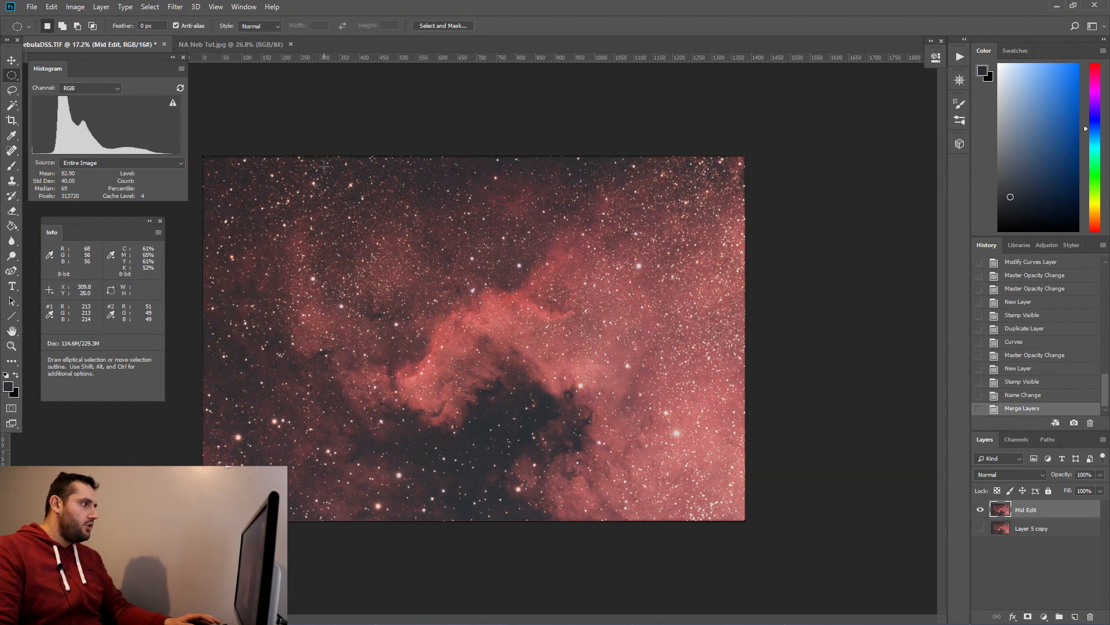
Step: Set the histogram to Colors and select the Highlights with Color Range at fuzziness 50 and range 250
left_click(88, 89)
left_click(75, 135)
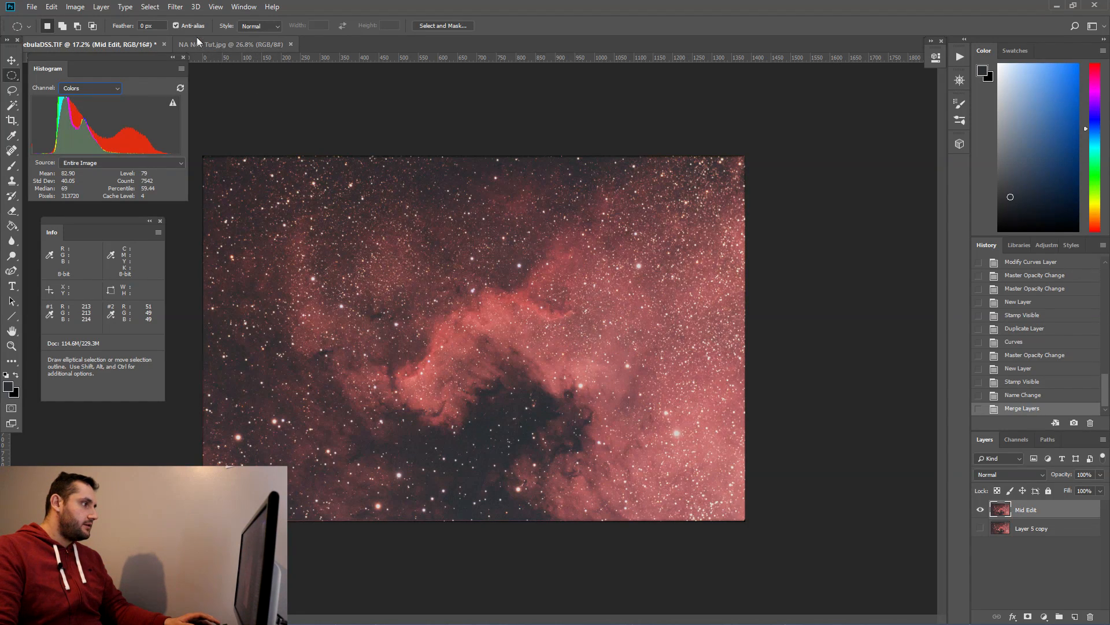
left_click(152, 7)
left_click(227, 120)
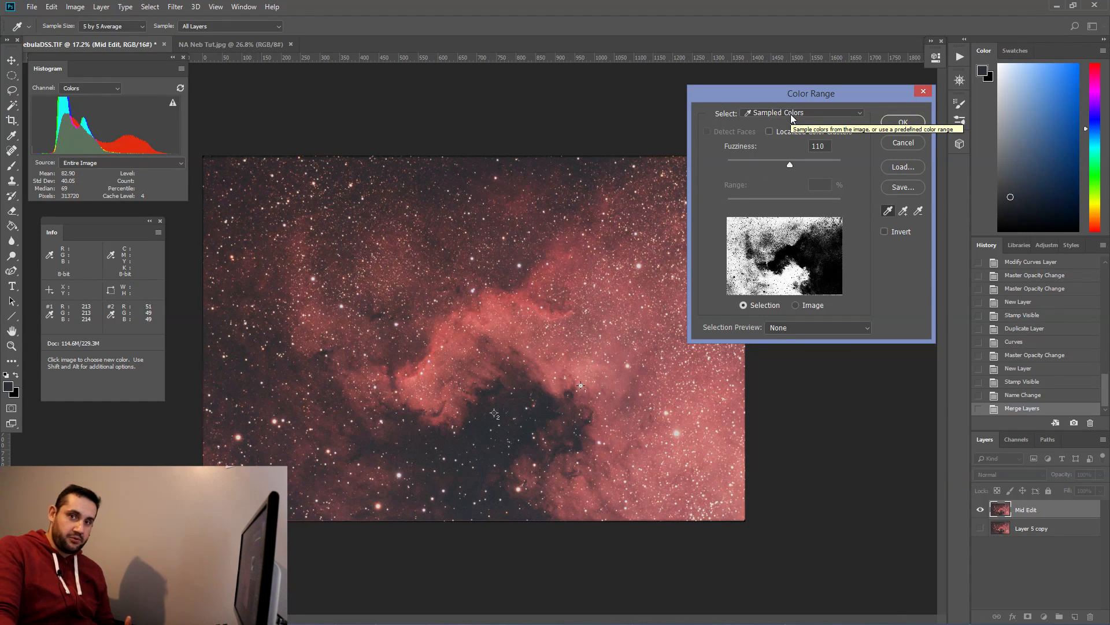
left_click(791, 114)
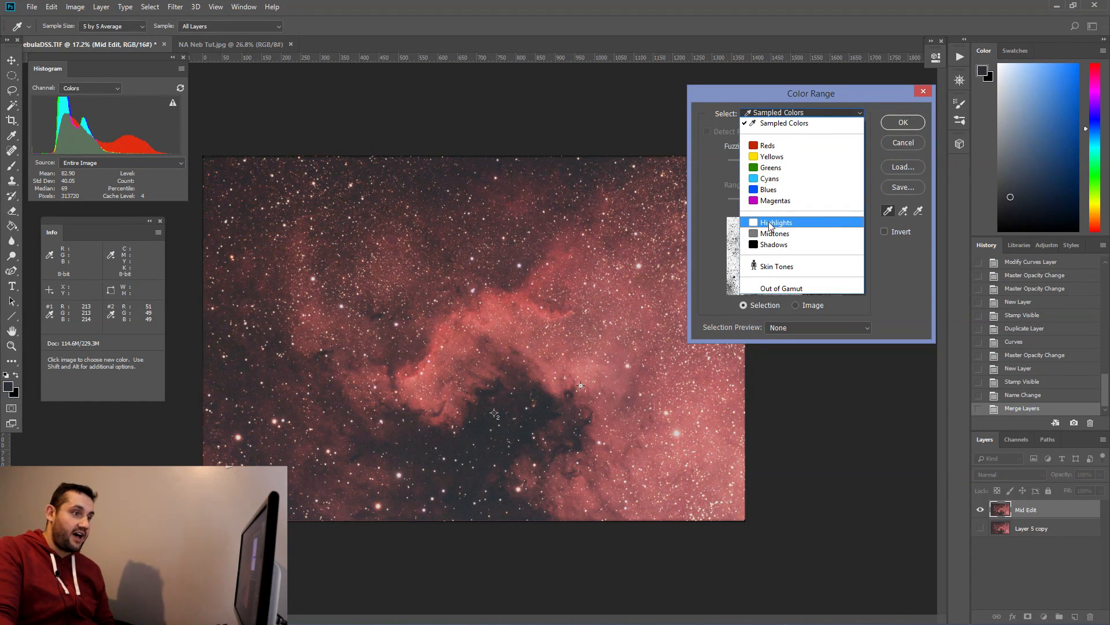
left_click(770, 226)
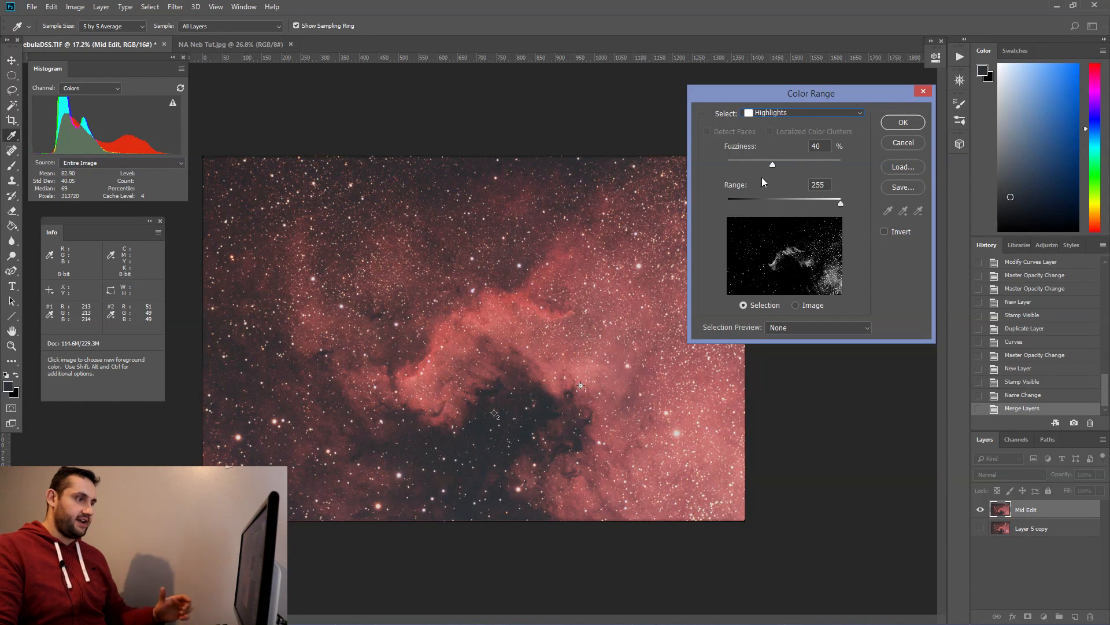
left_click_drag(772, 164, 779, 163)
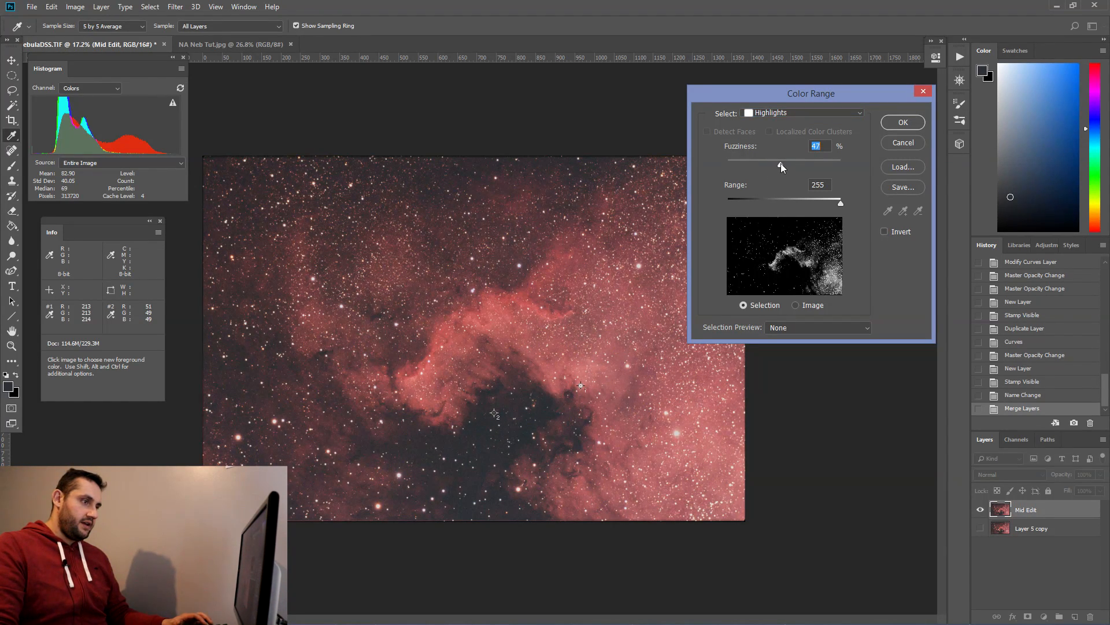
left_click_drag(842, 206, 839, 203)
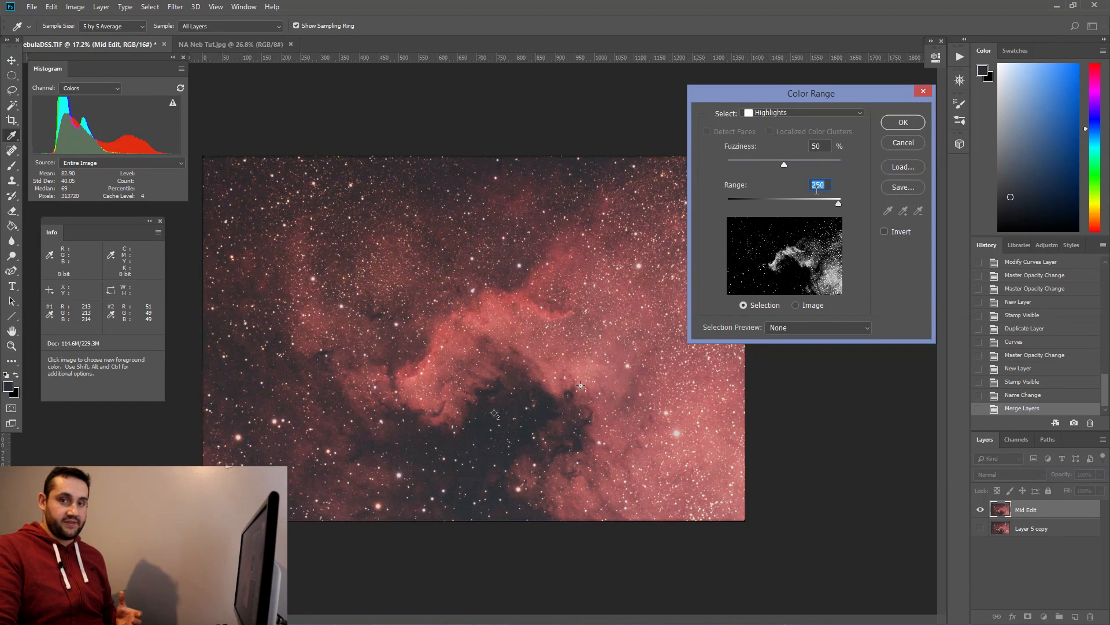
left_click(901, 125)
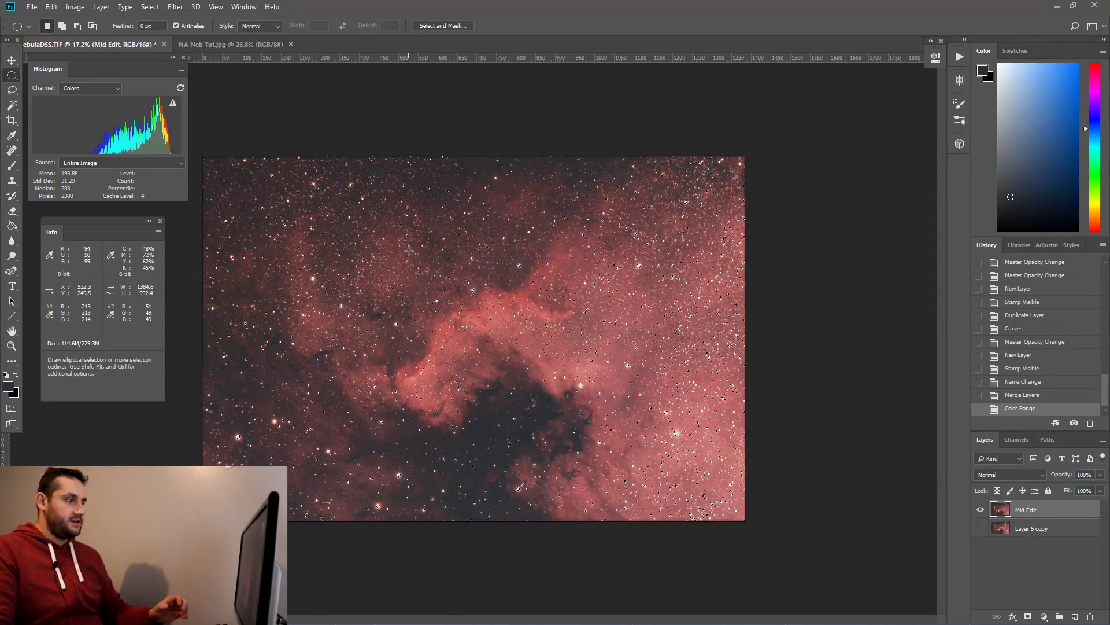
Step: Expand the selection by 5 pixels
left_click(149, 7)
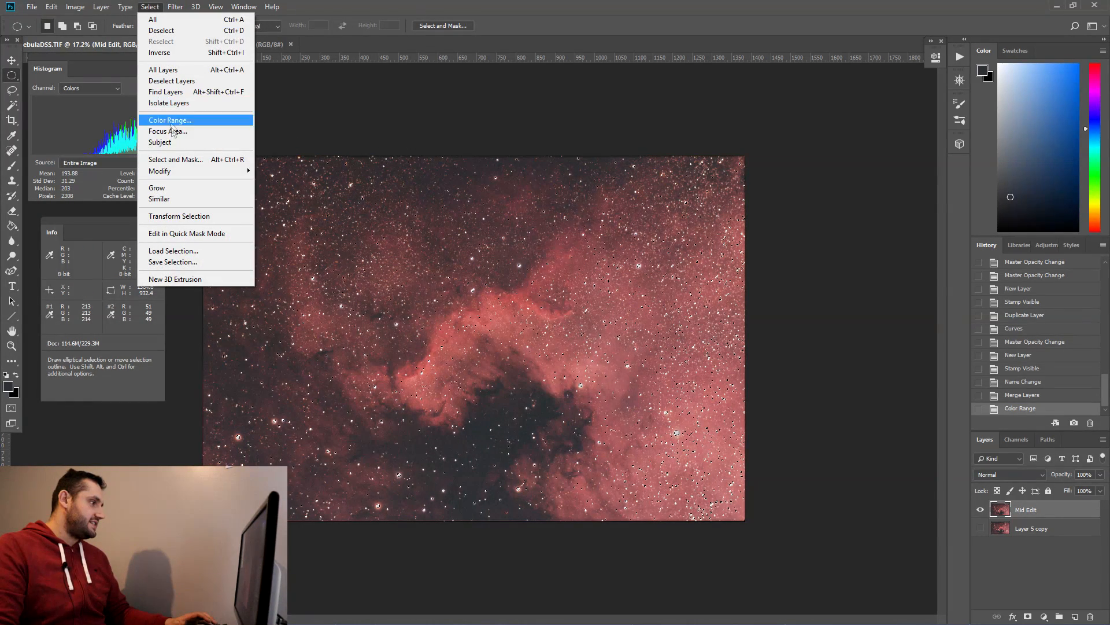
mouse_move(174, 171)
left_click(284, 199)
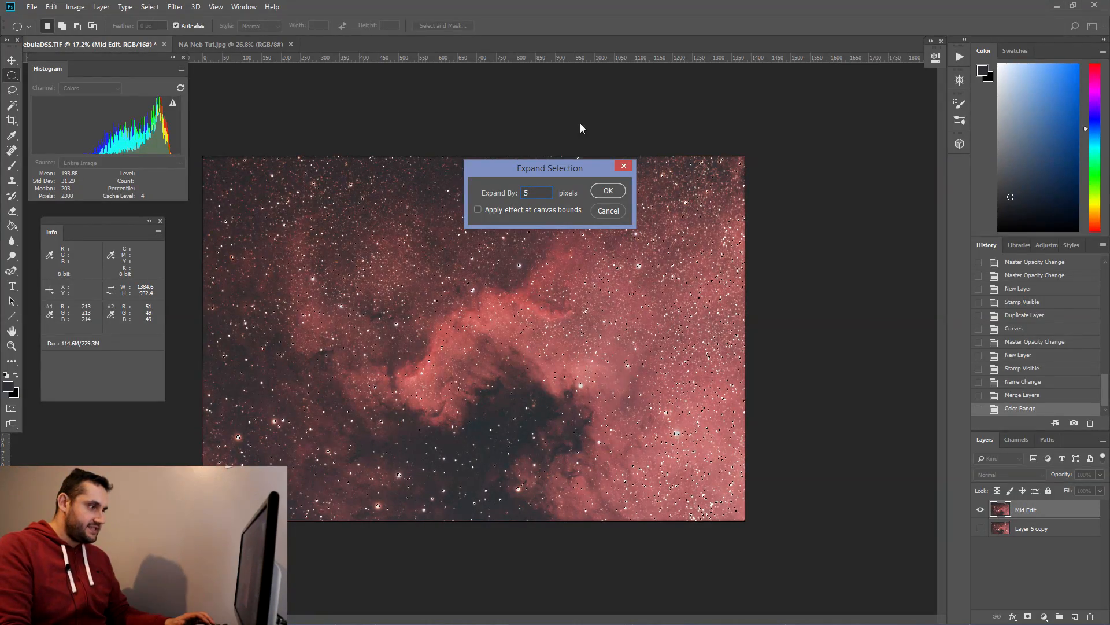
key("Return")
Step: Feather the expanded selection with a 10 pixel radius
scroll(558, 292, "up", 2)
scroll(559, 292, "up", 1)
left_click(152, 7)
mouse_move(211, 171)
left_click(298, 215)
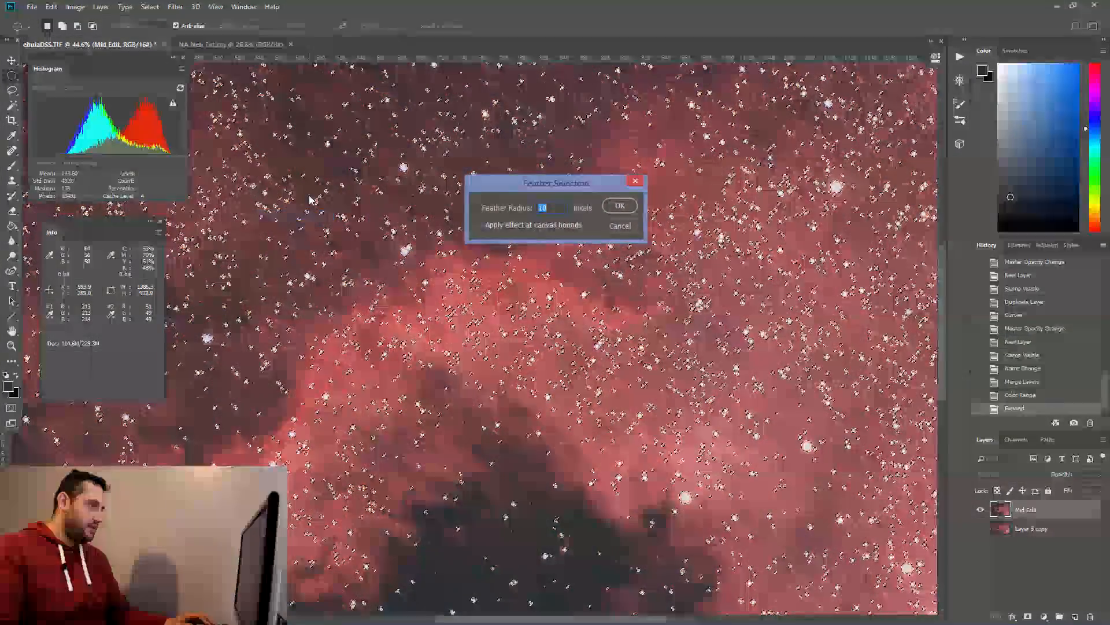
key("Return")
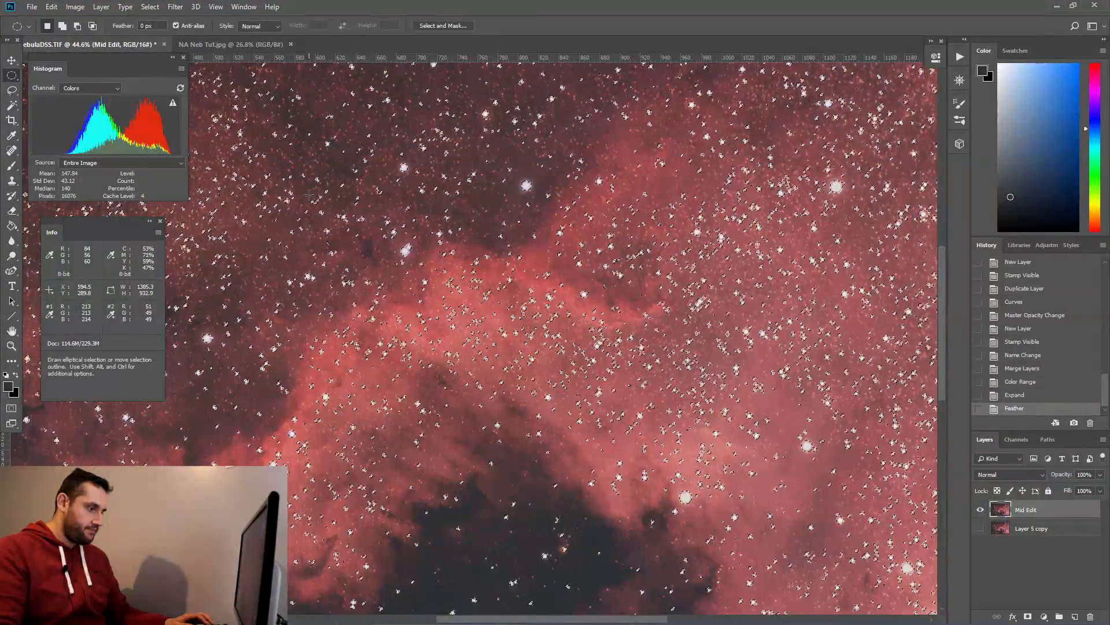
Step: Step back in the history to the Color Range selection
scroll(555, 359, "up", 3)
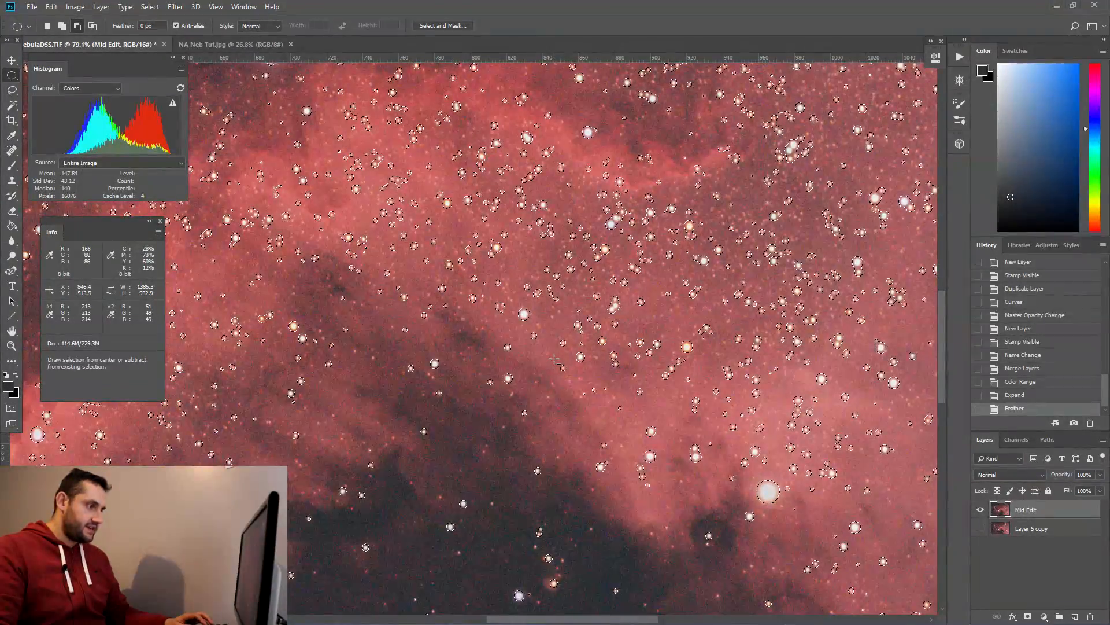
scroll(554, 359, "down", 3)
scroll(553, 359, "up", 3)
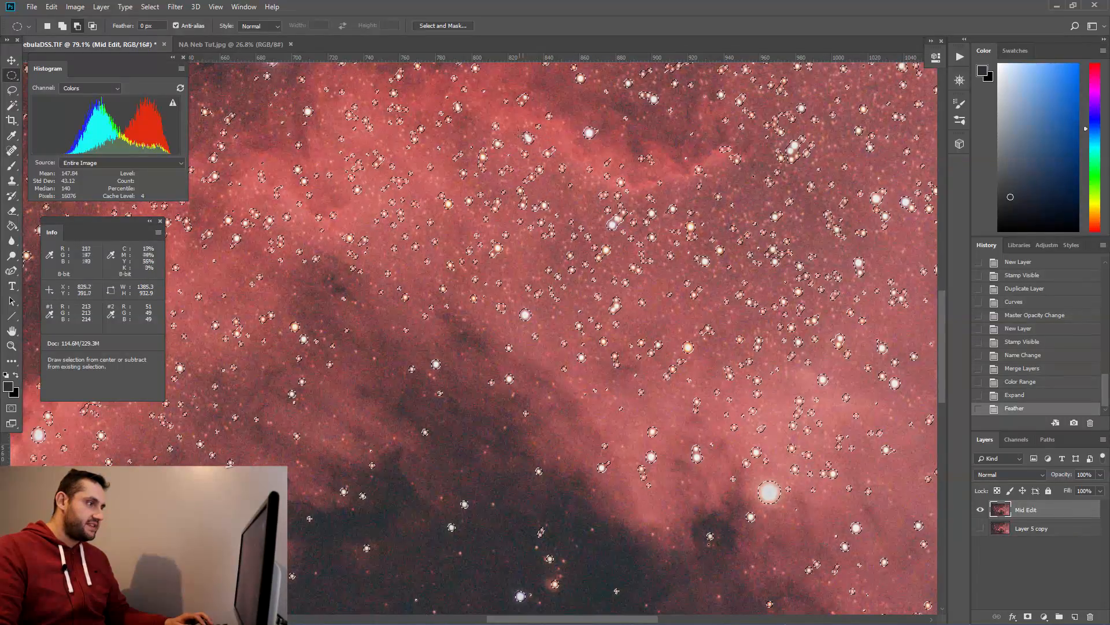
left_click(1020, 381)
Step: Expand the highlight selection again
left_click(153, 8)
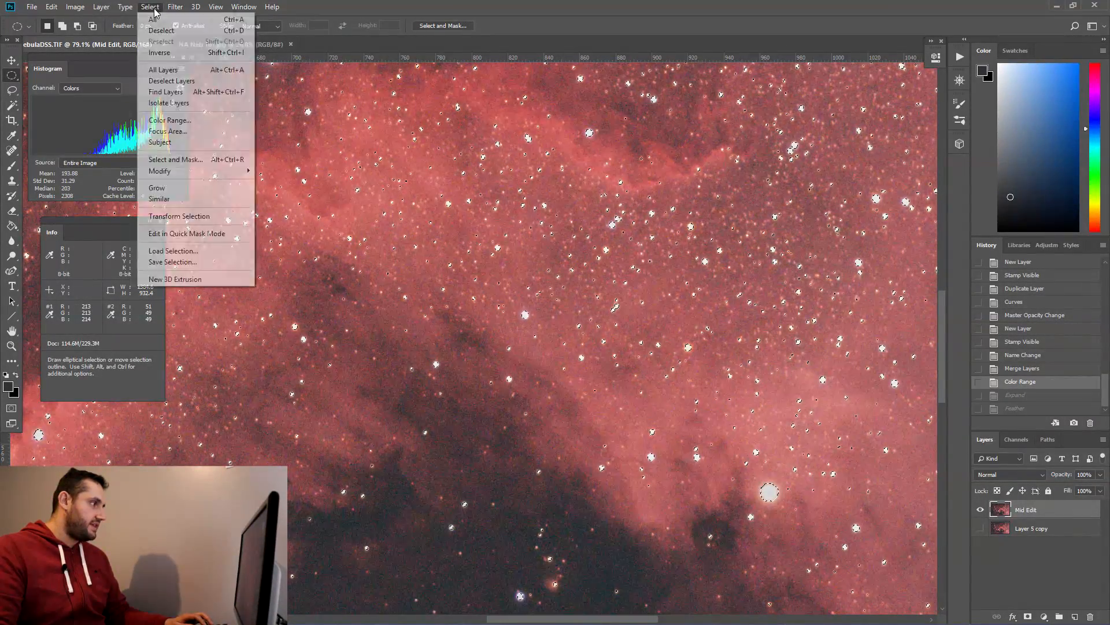
left_click(156, 10)
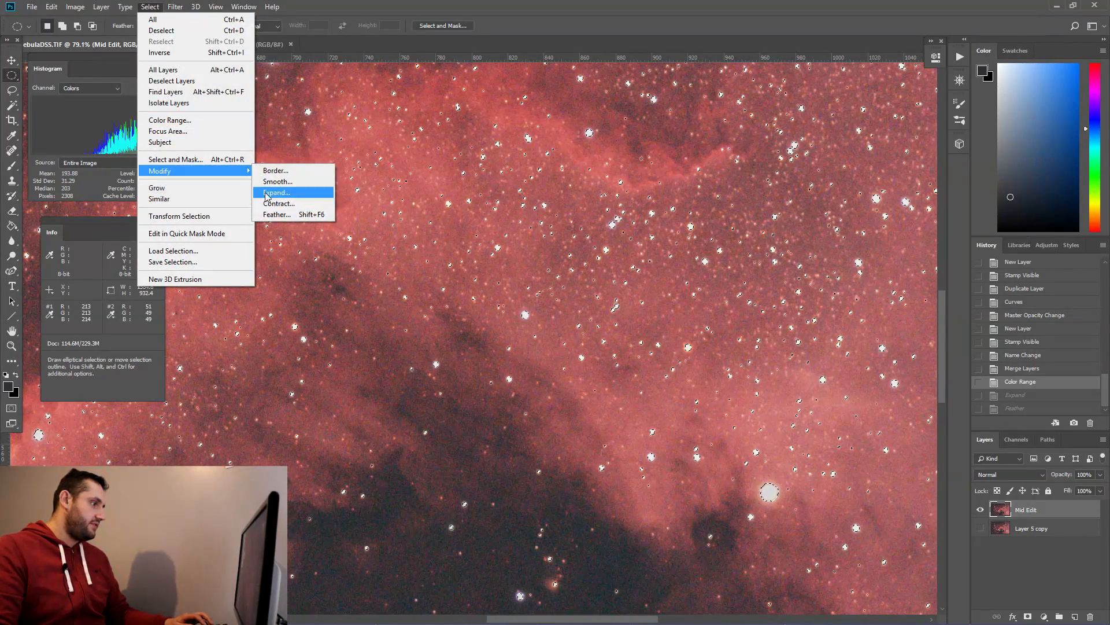
left_click(266, 194)
key("Return")
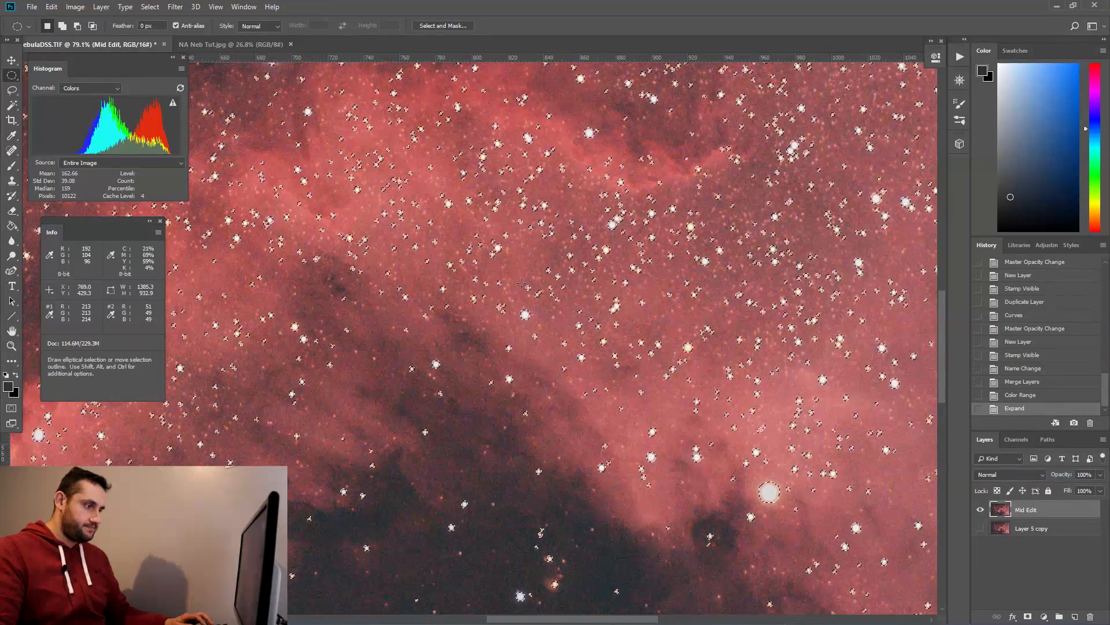
left_click(149, 7)
left_click(163, 133)
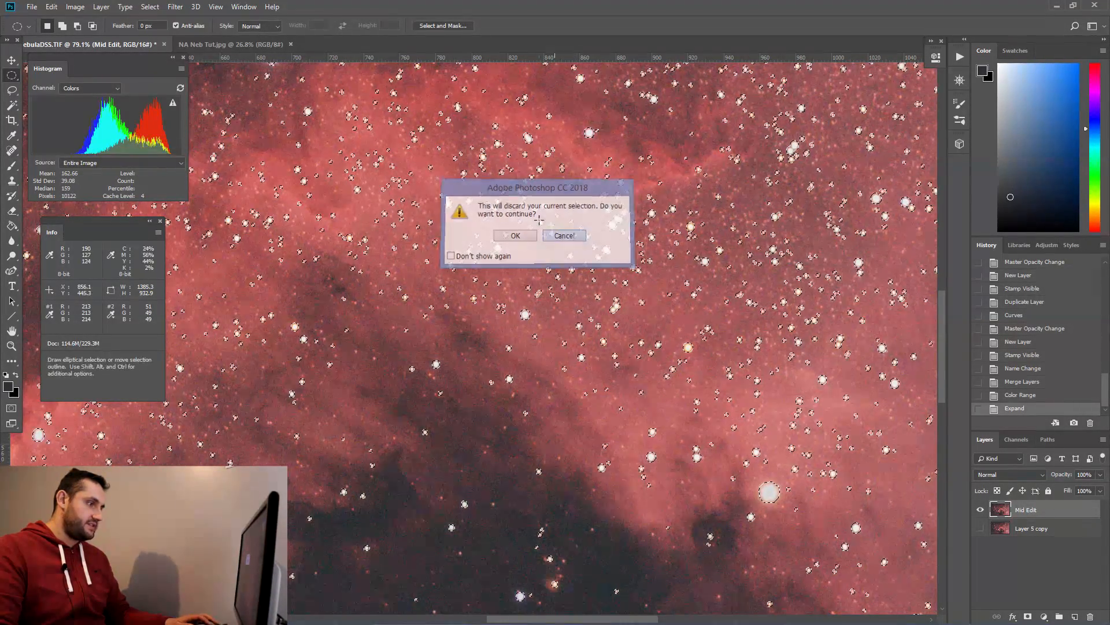
key("Escape")
Step: Feather the expanded highlight selection
left_click(150, 7)
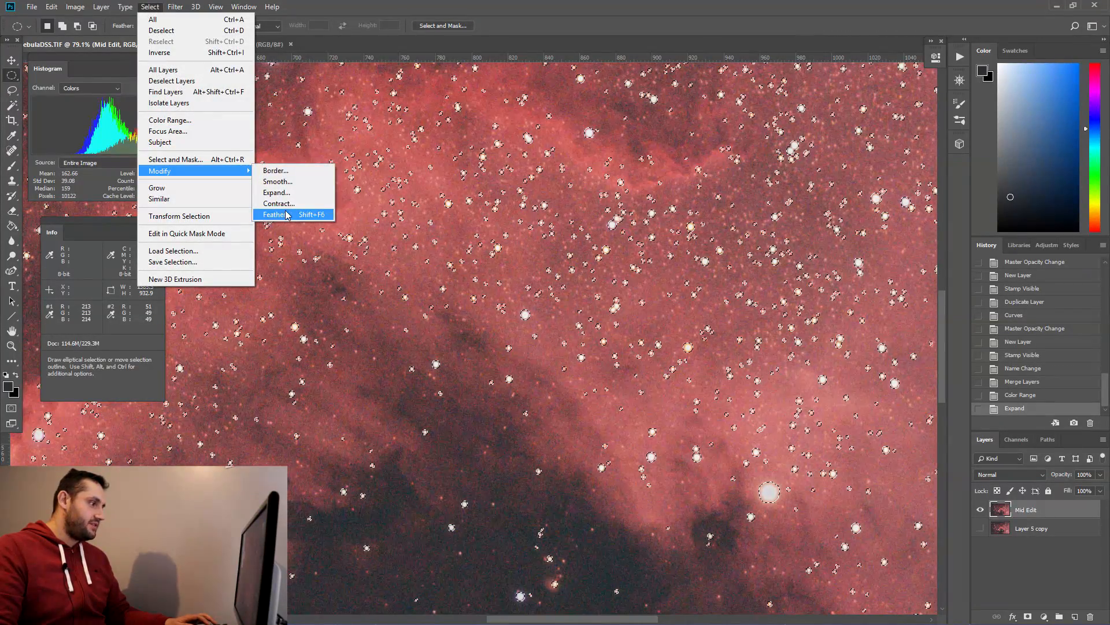
left_click(287, 216)
key("Return")
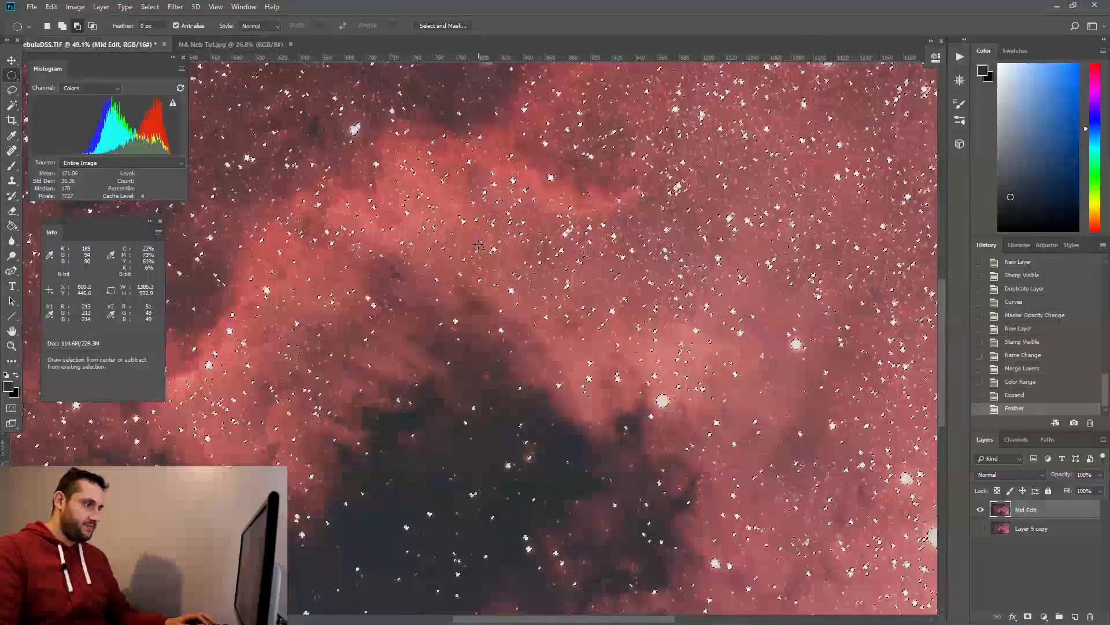
Step: Stamp all visible layers onto a new layer and apply a Minimum filter with a 2 pixel radius to it
scroll(480, 245, "down", 6)
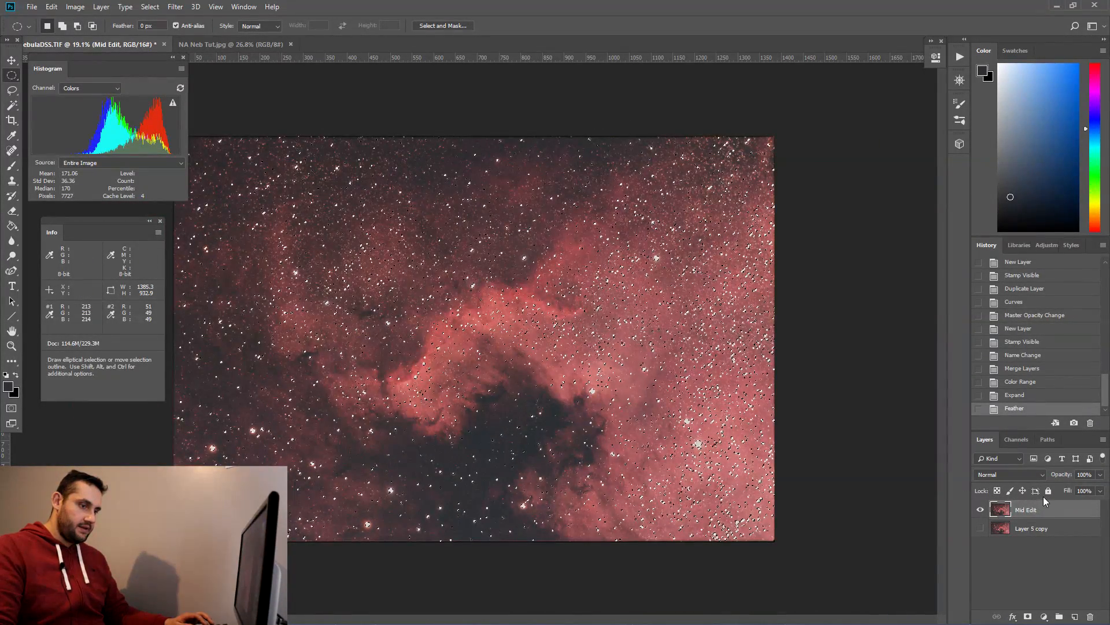
key("ctrl+shift+alt+e")
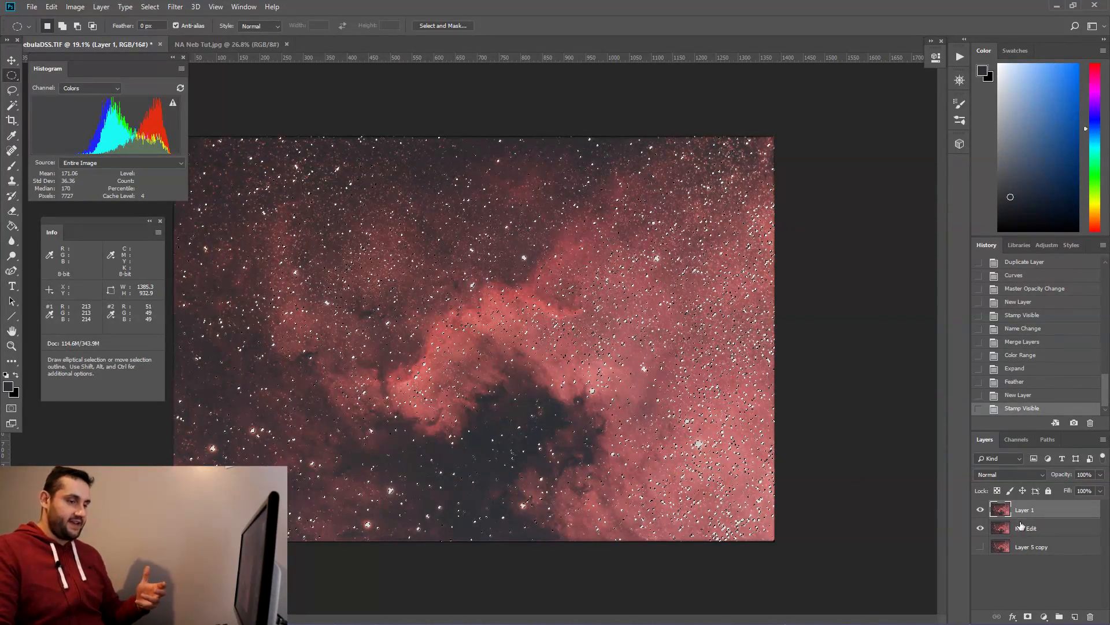
left_click(176, 8)
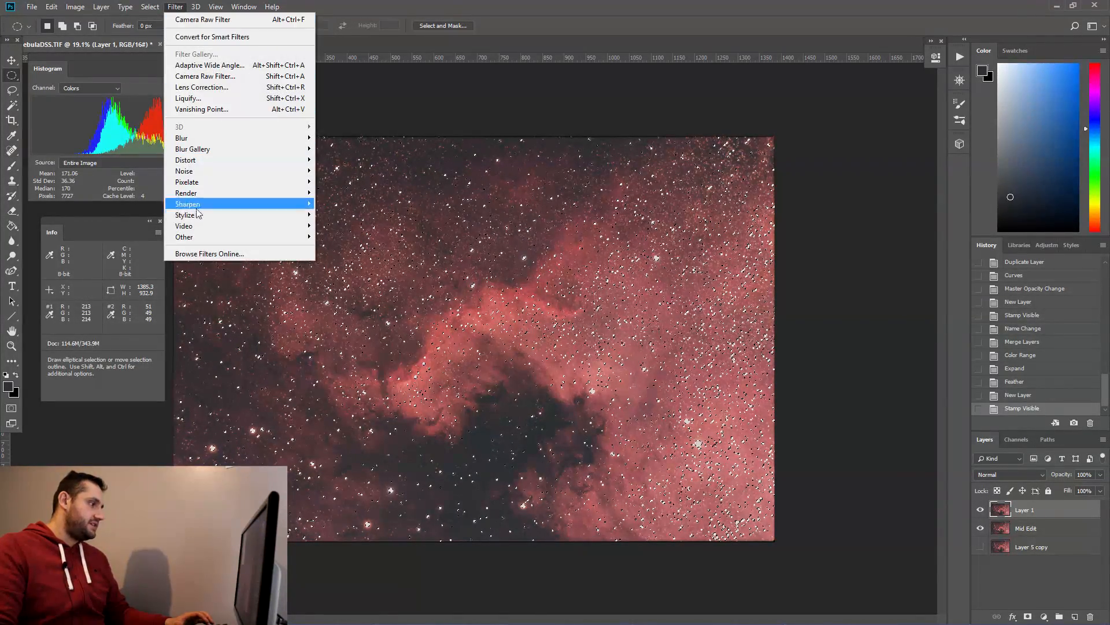
left_click(342, 280)
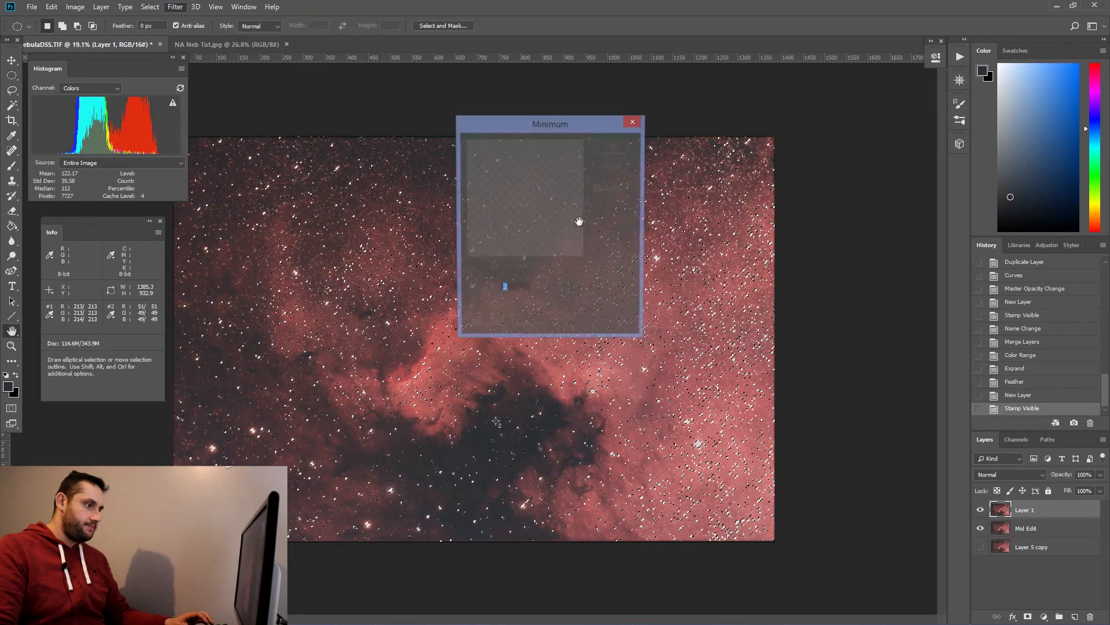
left_click_drag(527, 202, 514, 197)
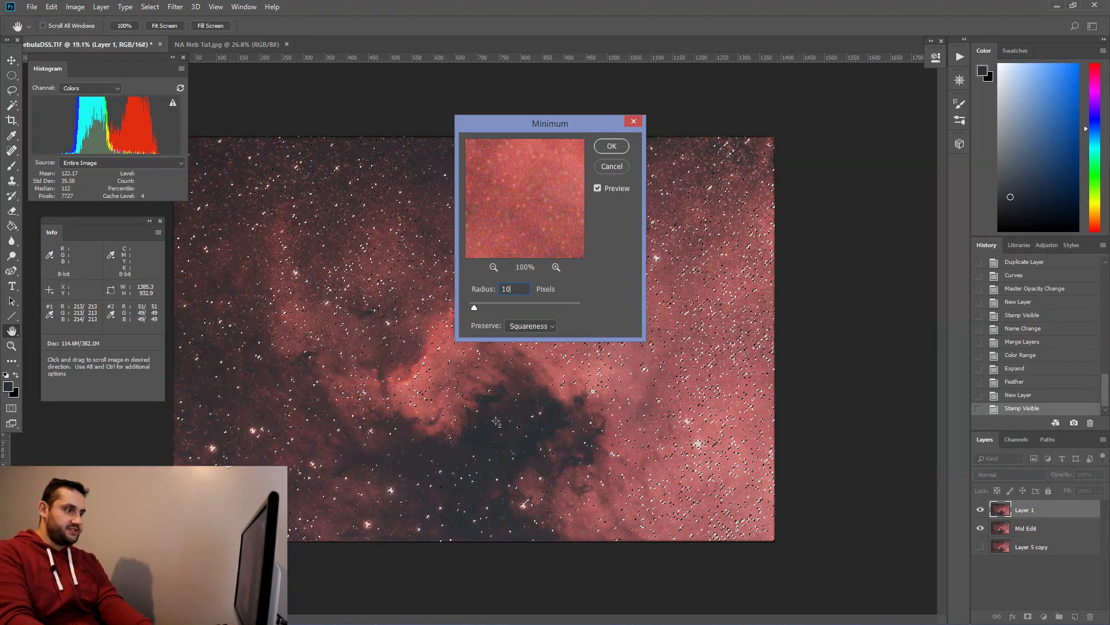
key("BackSpace")
key("BackSpace")
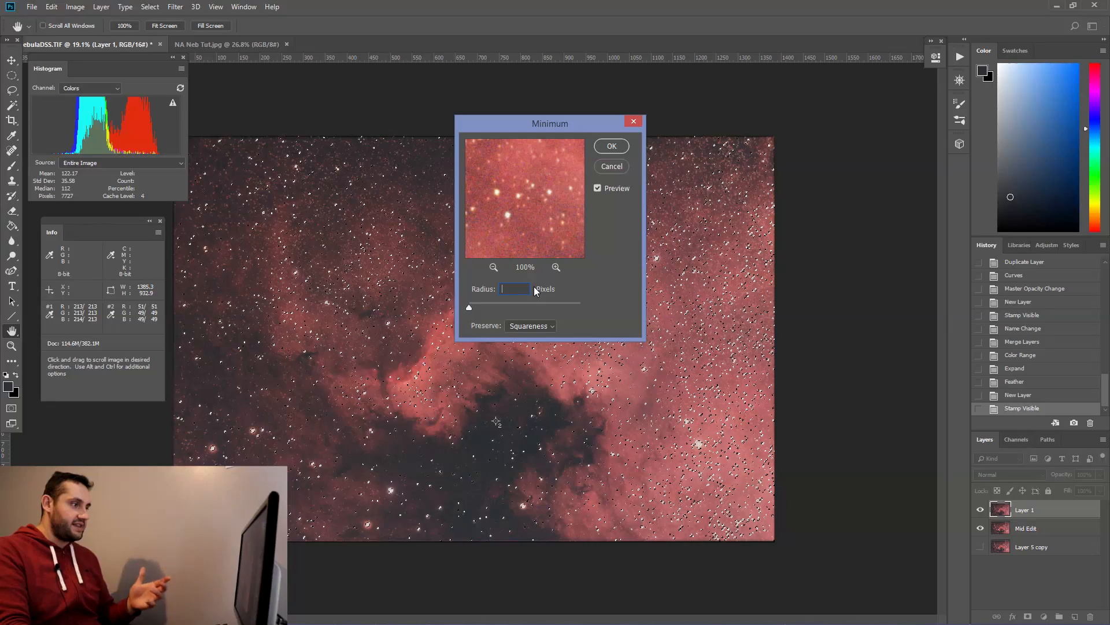
type("2")
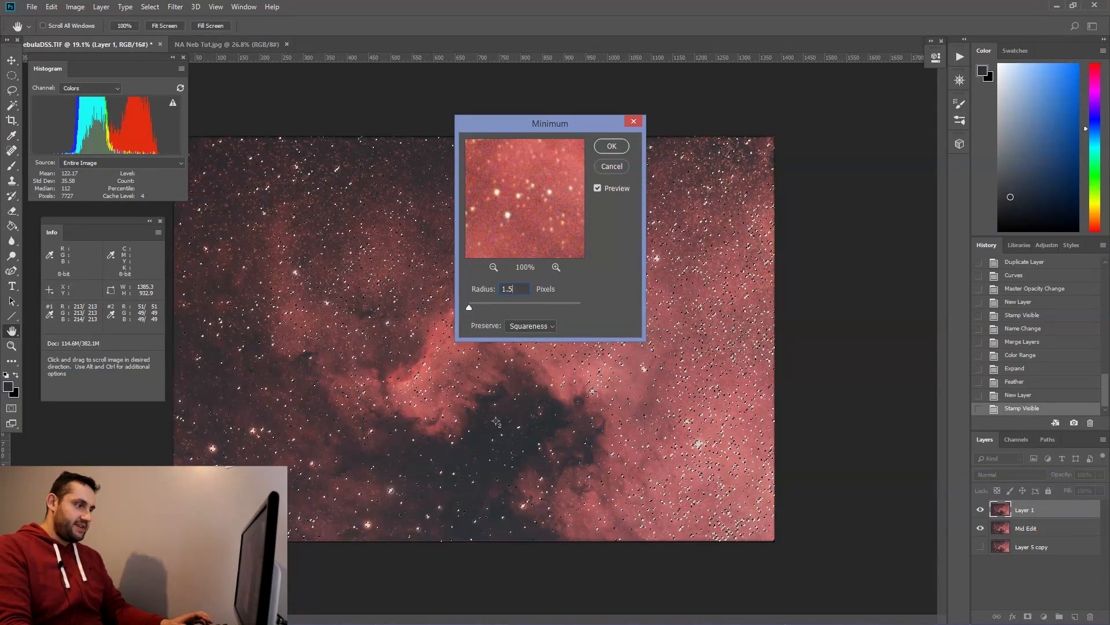
key("Return")
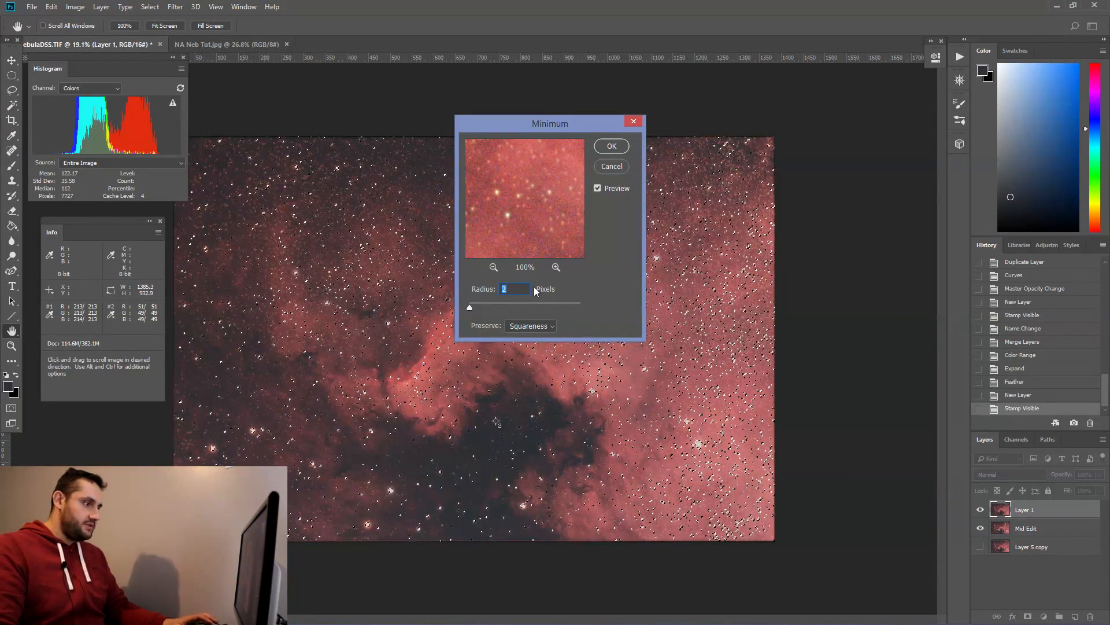
left_click_drag(526, 211, 530, 211)
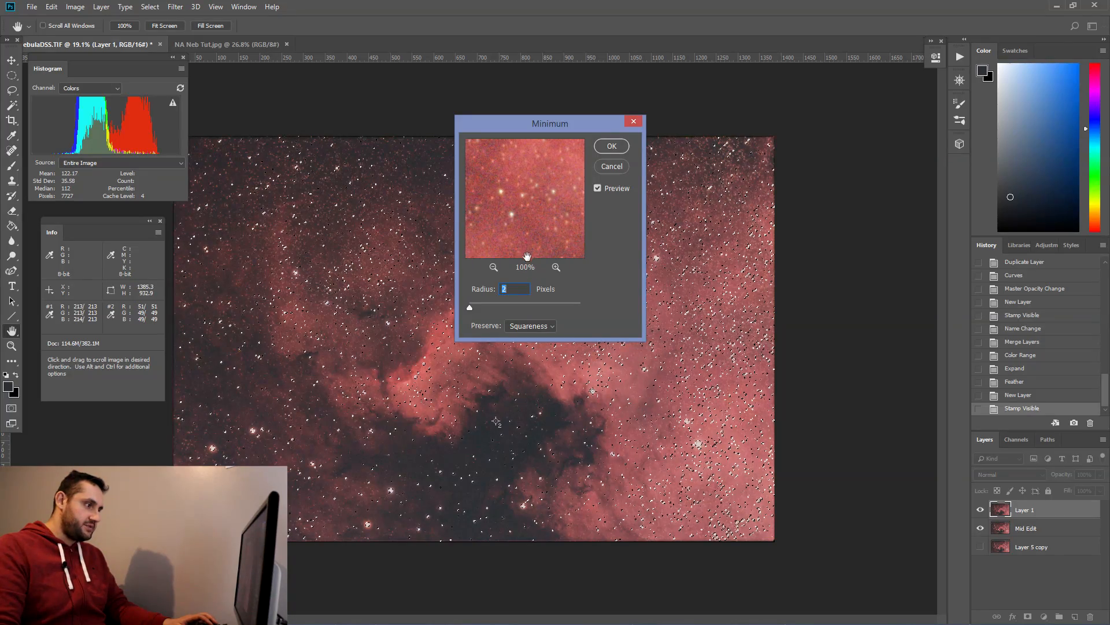
type("1")
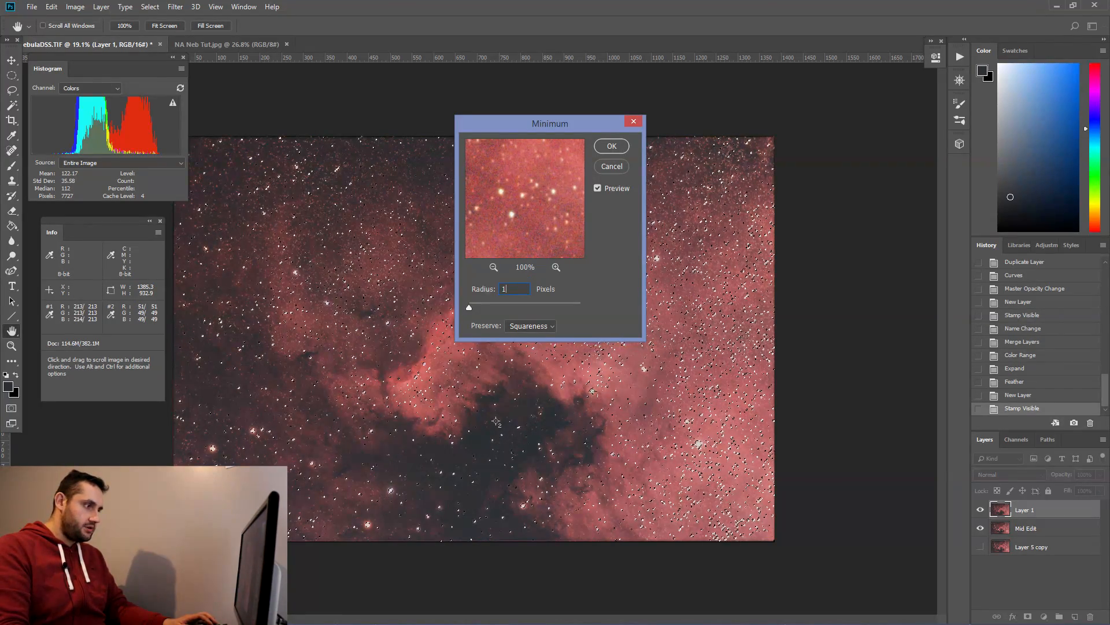
left_click(488, 290)
type("2")
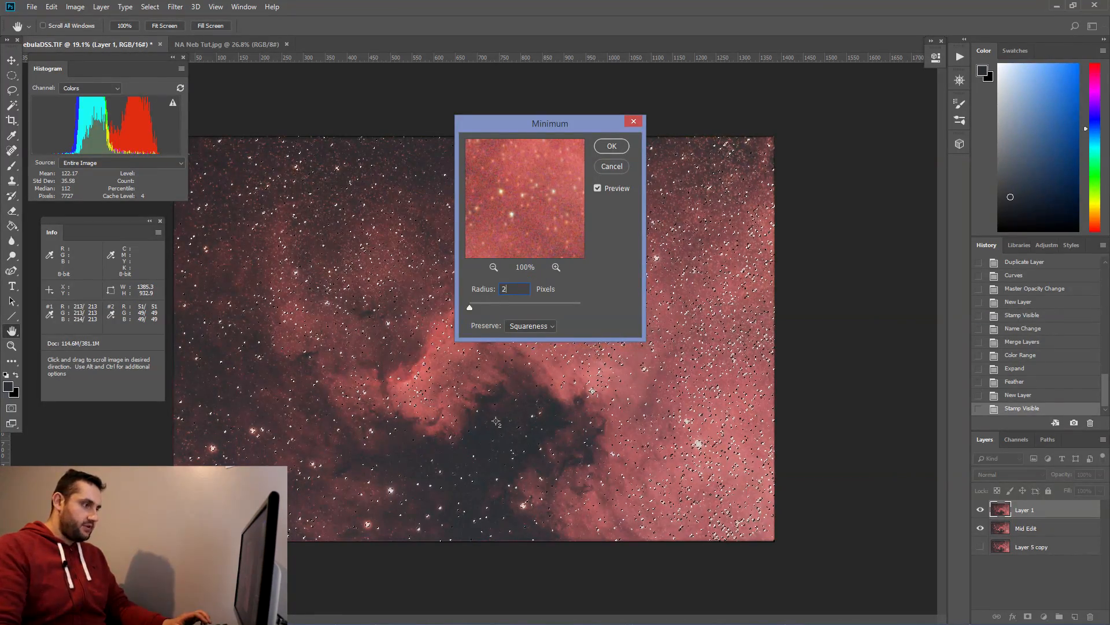
left_click(617, 148)
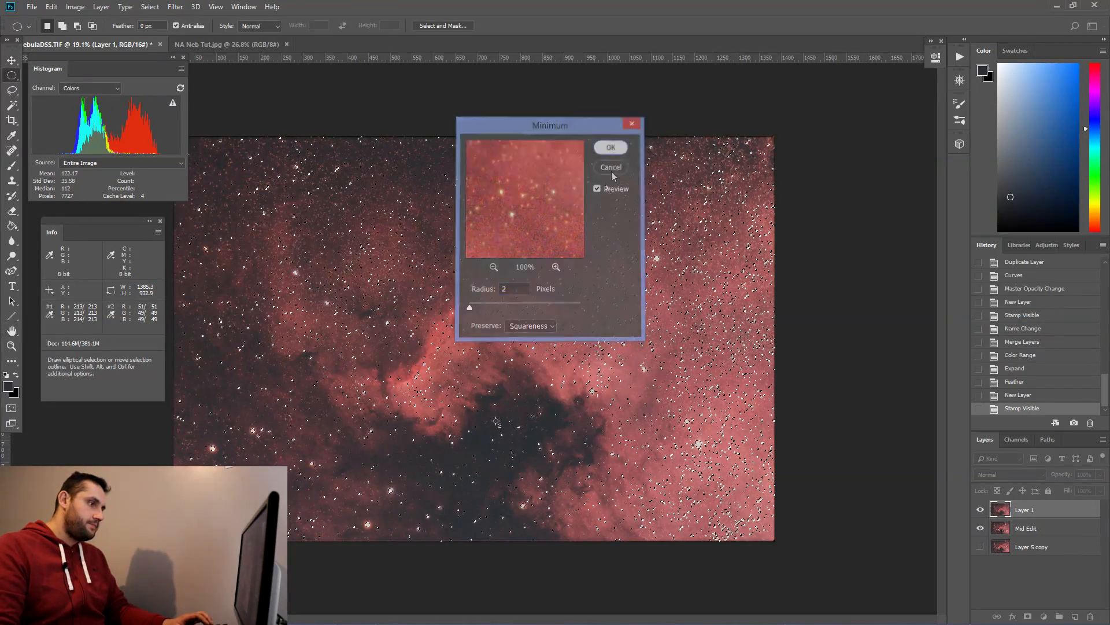
Step: Deselect, then toggle the filtered layer's visibility at close zoom to compare the star reduction
key("m")
key("ctrl+d")
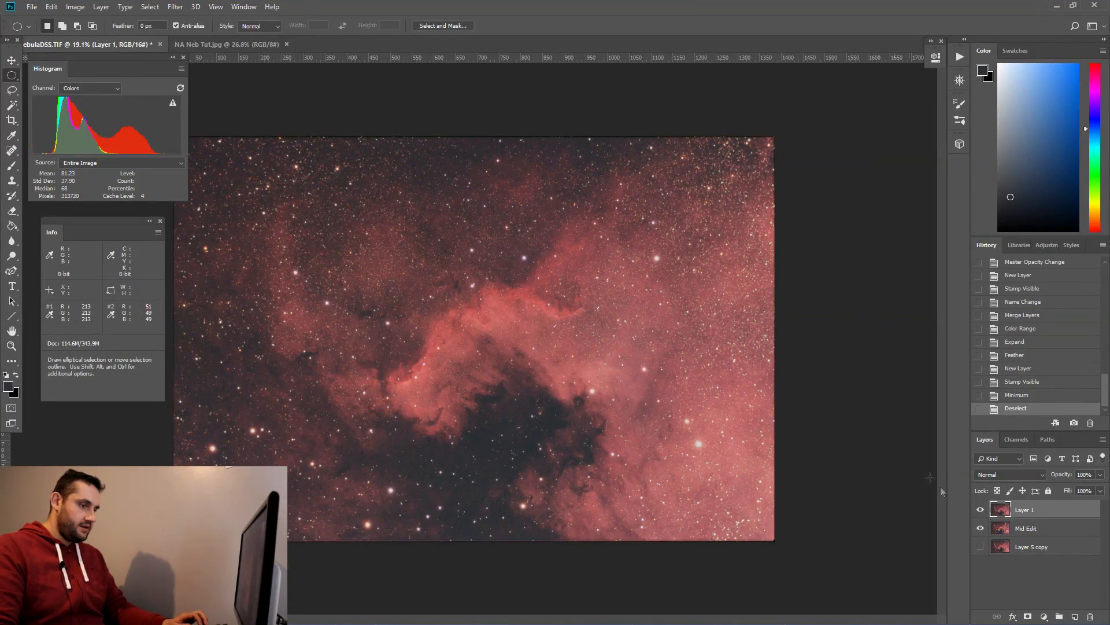
left_click(979, 510)
left_click(980, 510)
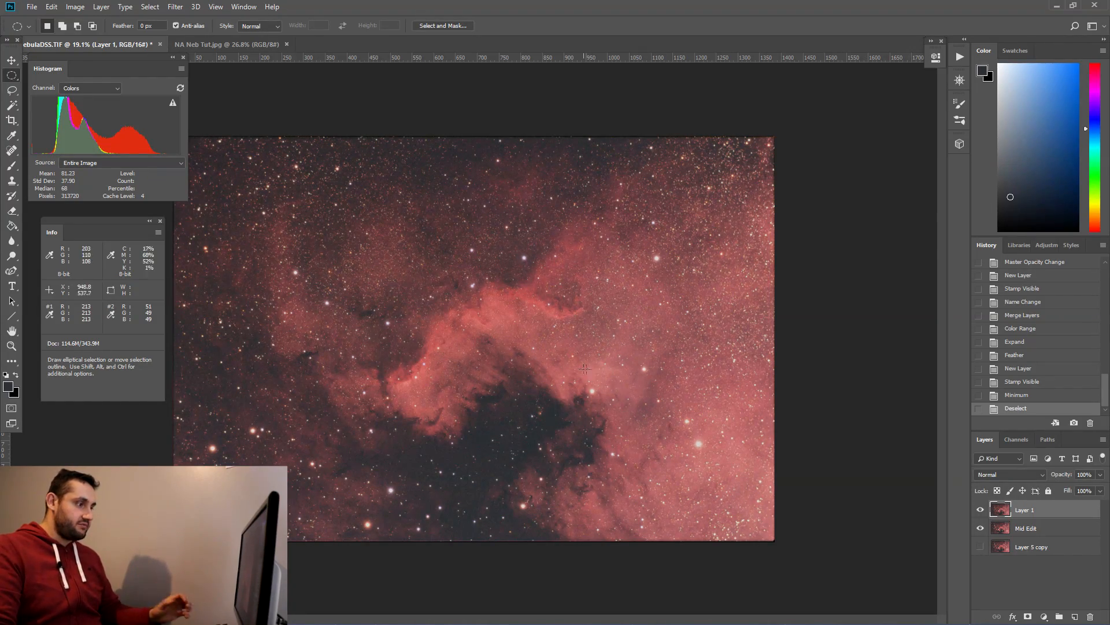
scroll(585, 369, "up", 10)
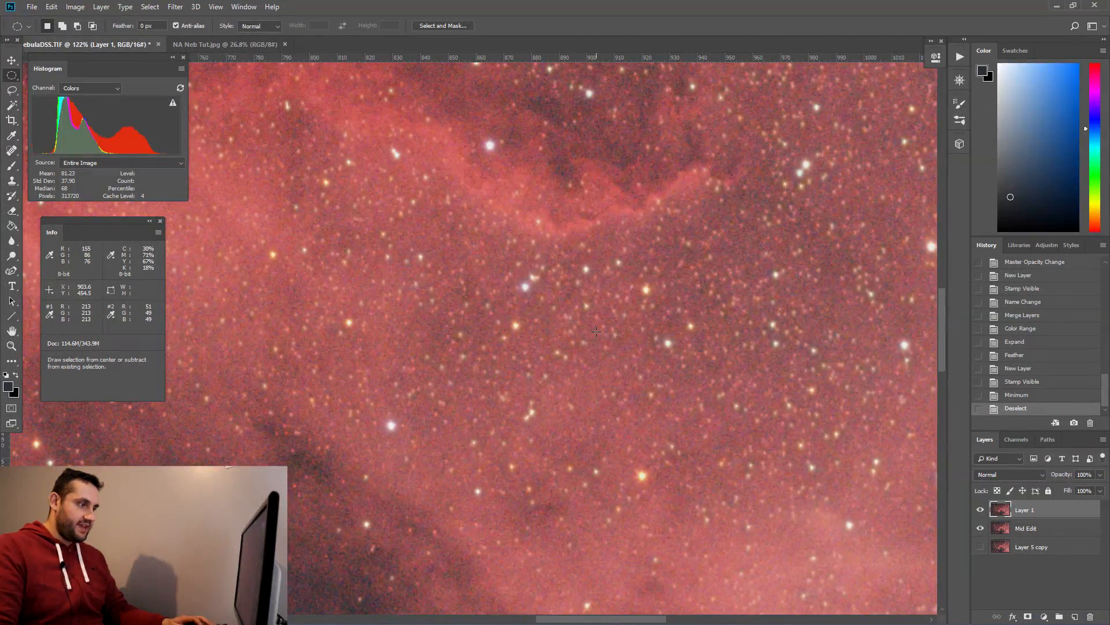
left_click(980, 510)
left_click(980, 510)
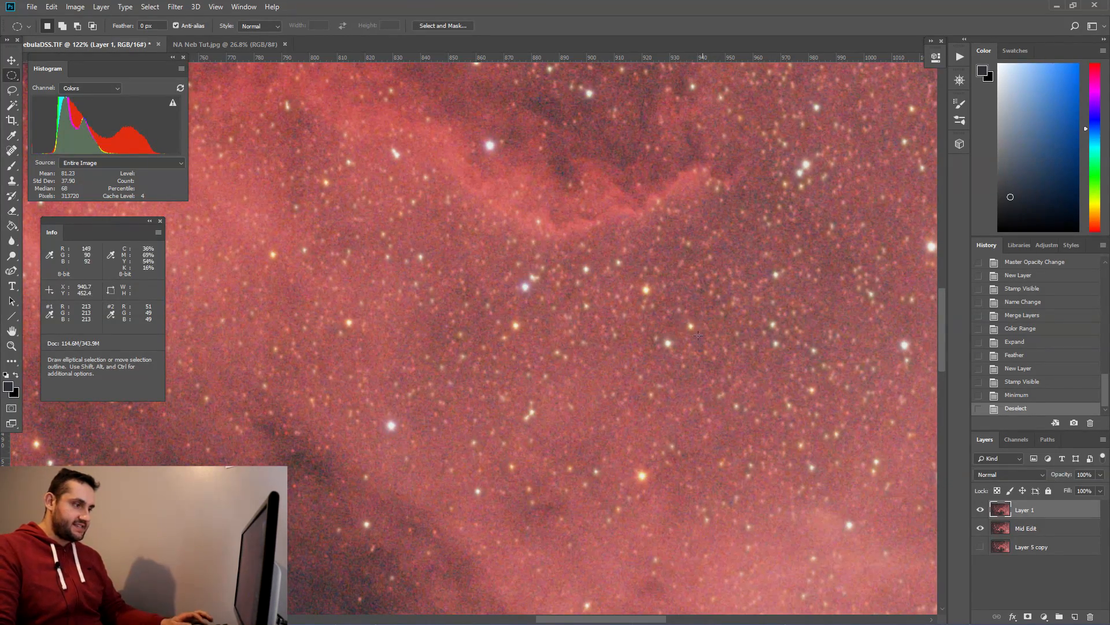
scroll(636, 362, "down", 8)
scroll(636, 362, "down", 2)
scroll(637, 362, "up", 1)
scroll(637, 362, "down", 1)
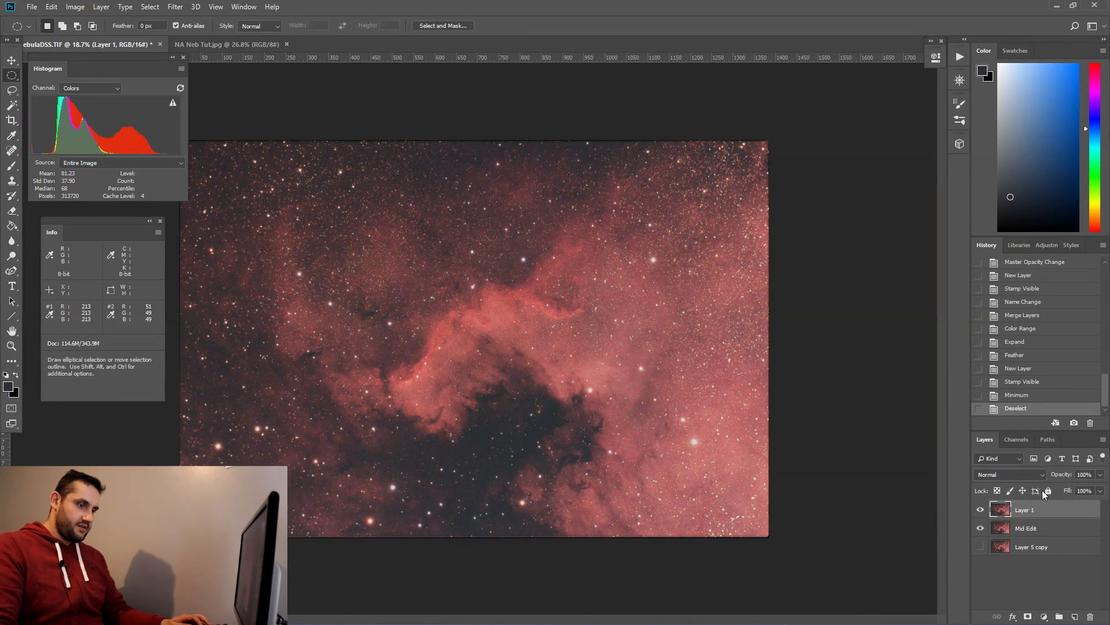
Step: Set the filtered layer's opacity to 66% and toggle its visibility to compare
left_click(1093, 473)
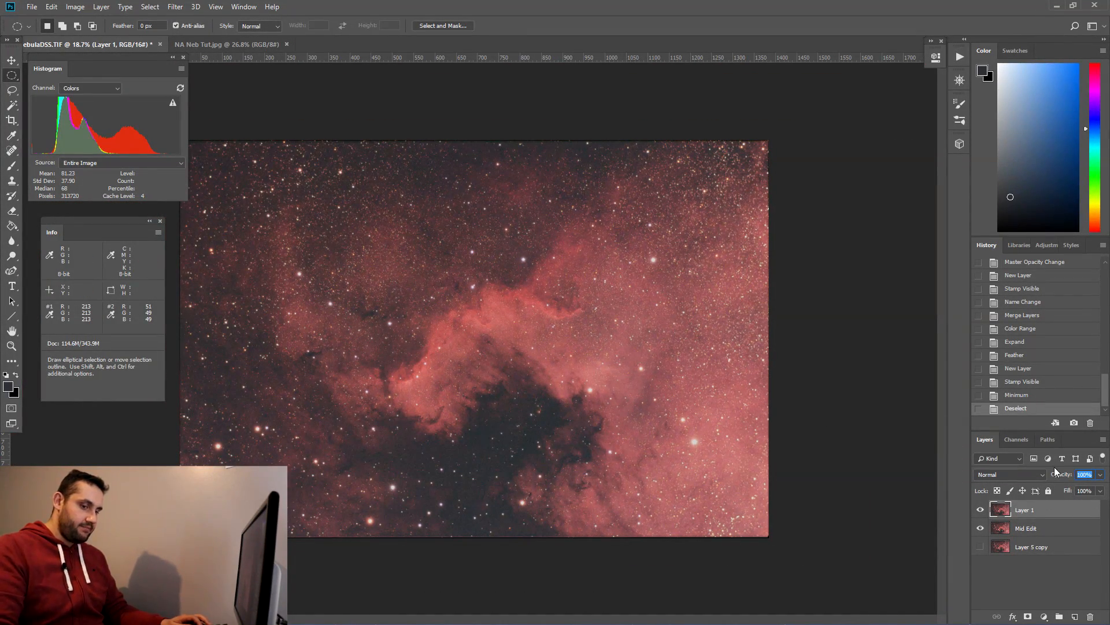
type("66")
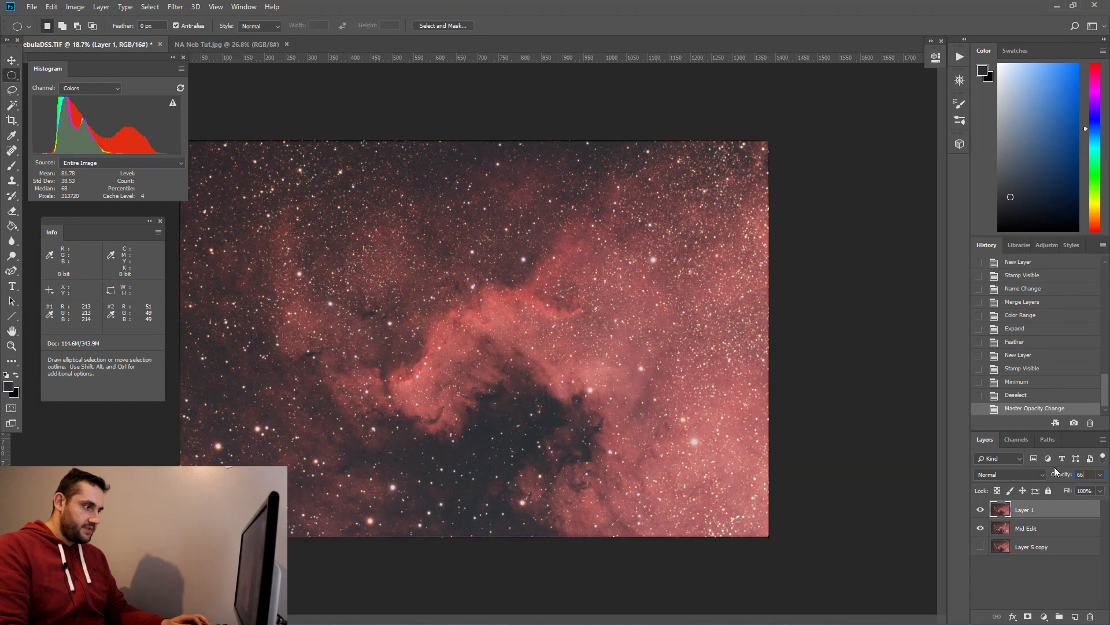
left_click(980, 509)
left_click(981, 510)
left_click(981, 511)
left_click(981, 511)
left_click(980, 510)
left_click(981, 510)
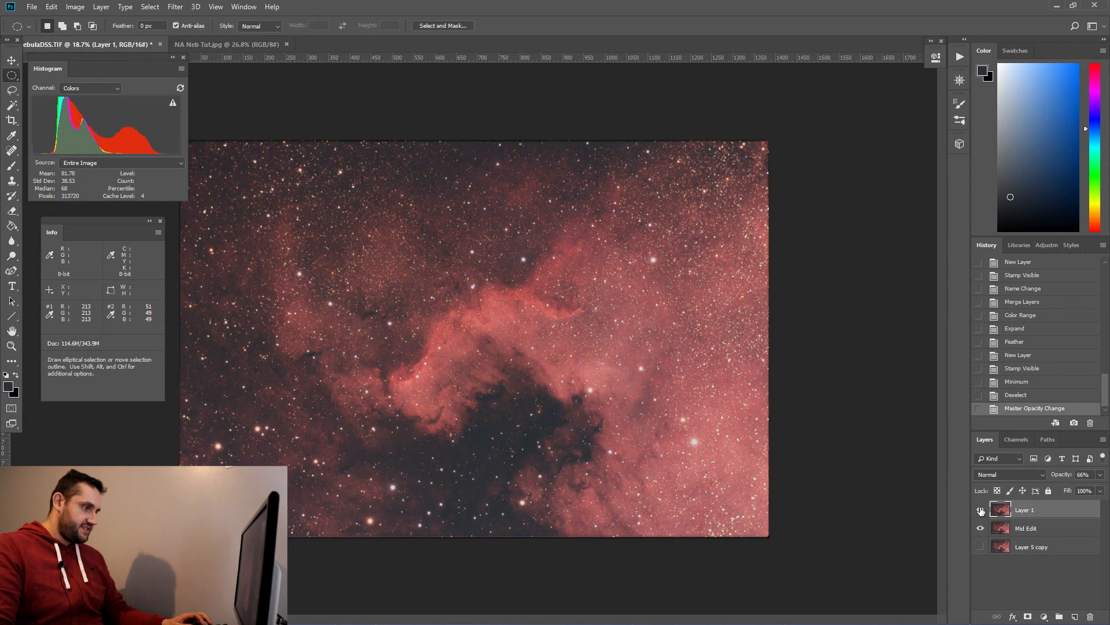
left_click(981, 511)
left_click(981, 511)
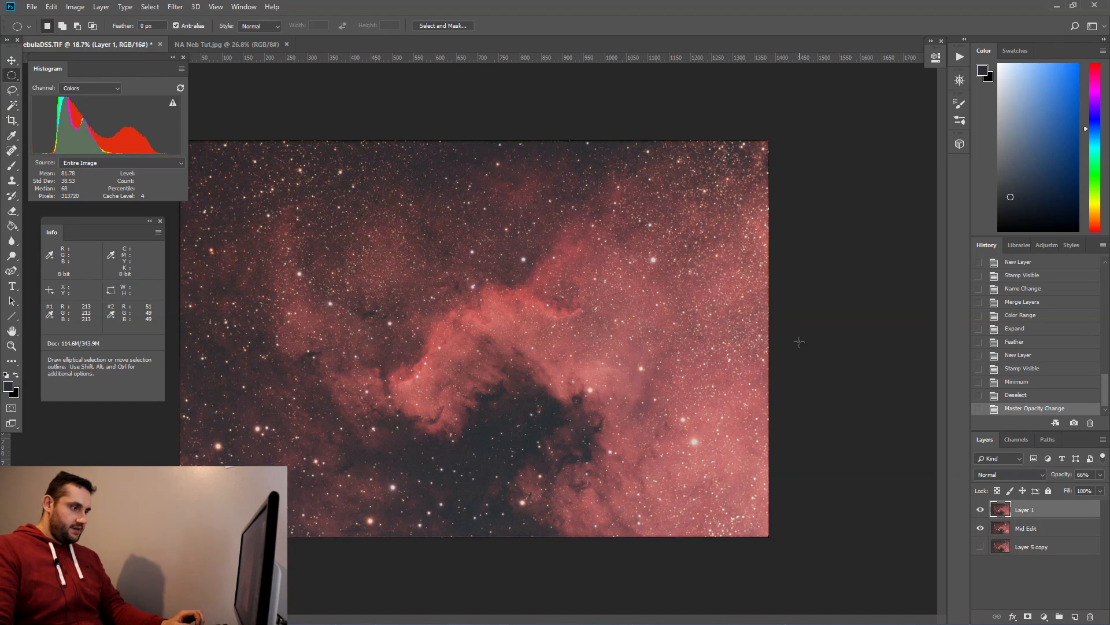
Step: Rename the filtered layer as Star Reduction
double_click(1035, 510)
type("Star Reductio")
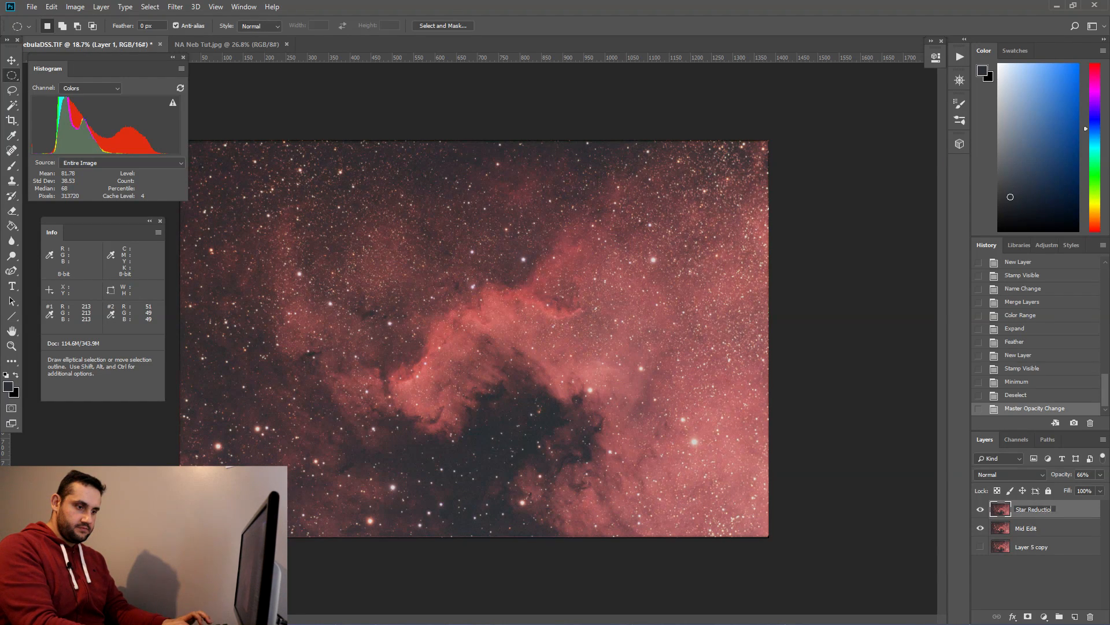
type("n")
key("Return")
Step: Stamp the visible layers onto a new layer and open the Camera Raw Filter on it
key("ctrl+shift+alt+n")
key("ctrl+shift+alt+e")
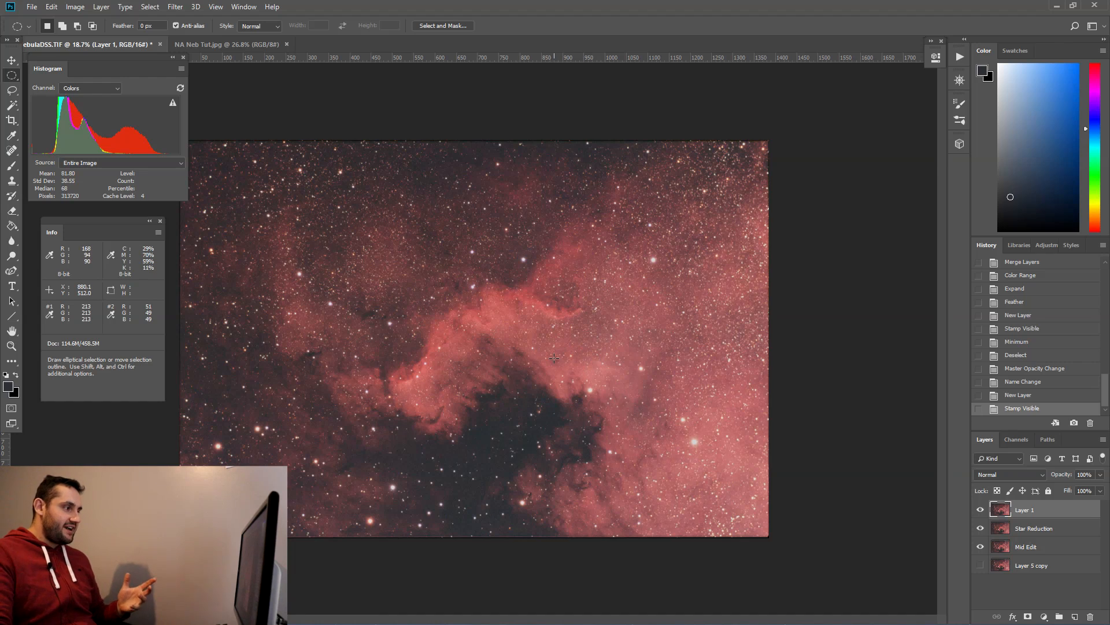
left_click(174, 6)
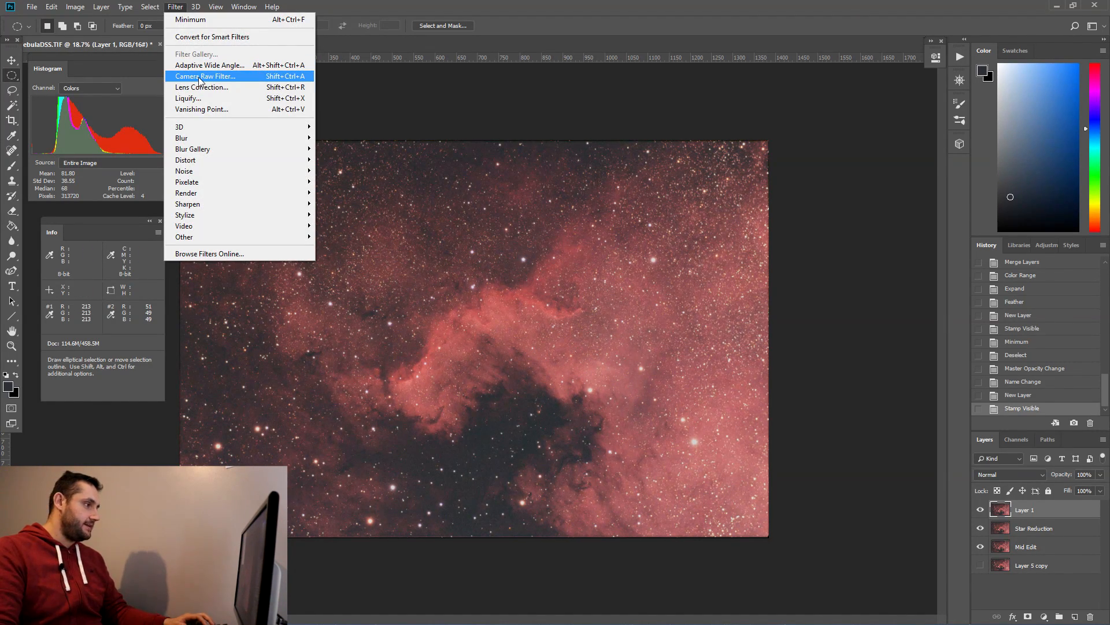
left_click(198, 77)
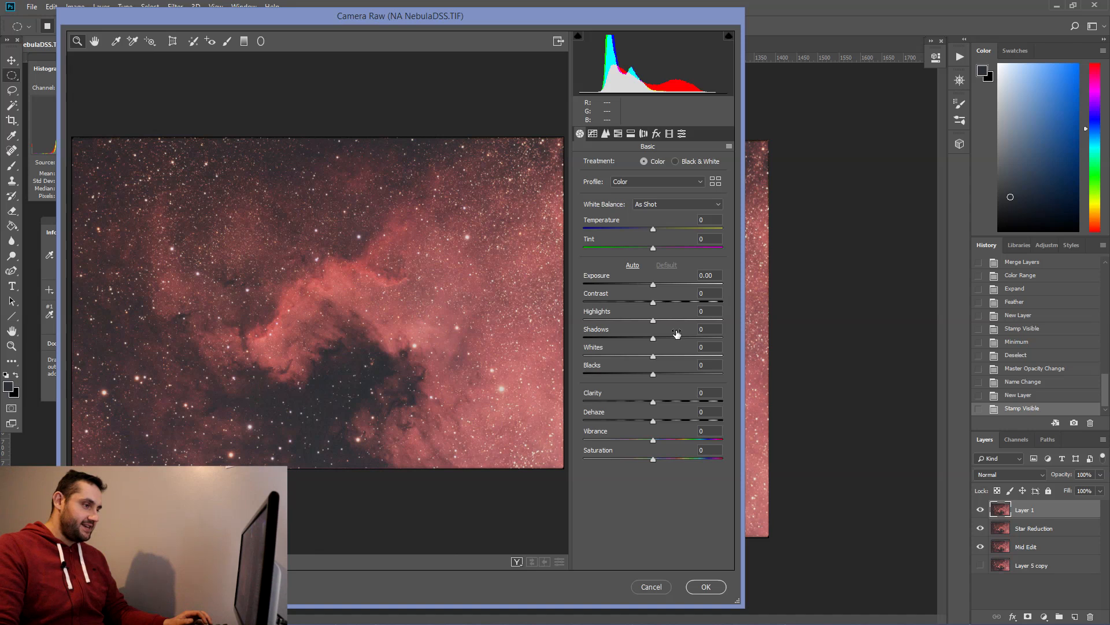
Step: Set Contrast to +5, Highlights to +15, Shadows to +12, Blacks to 0 and Clarity to +25
mouse_move(653, 305)
left_mouse_down()
mouse_move(732, 308)
mouse_move(657, 307)
left_mouse_up()
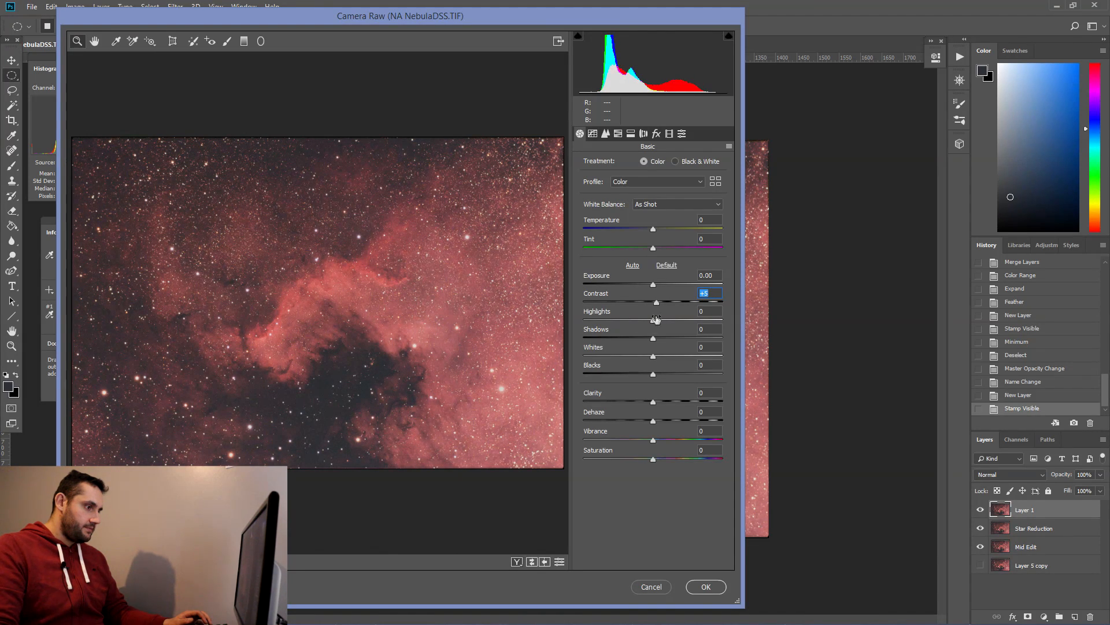
mouse_move(653, 321)
left_mouse_down()
mouse_move(709, 323)
mouse_move(653, 331)
mouse_move(686, 327)
mouse_move(668, 335)
left_mouse_up()
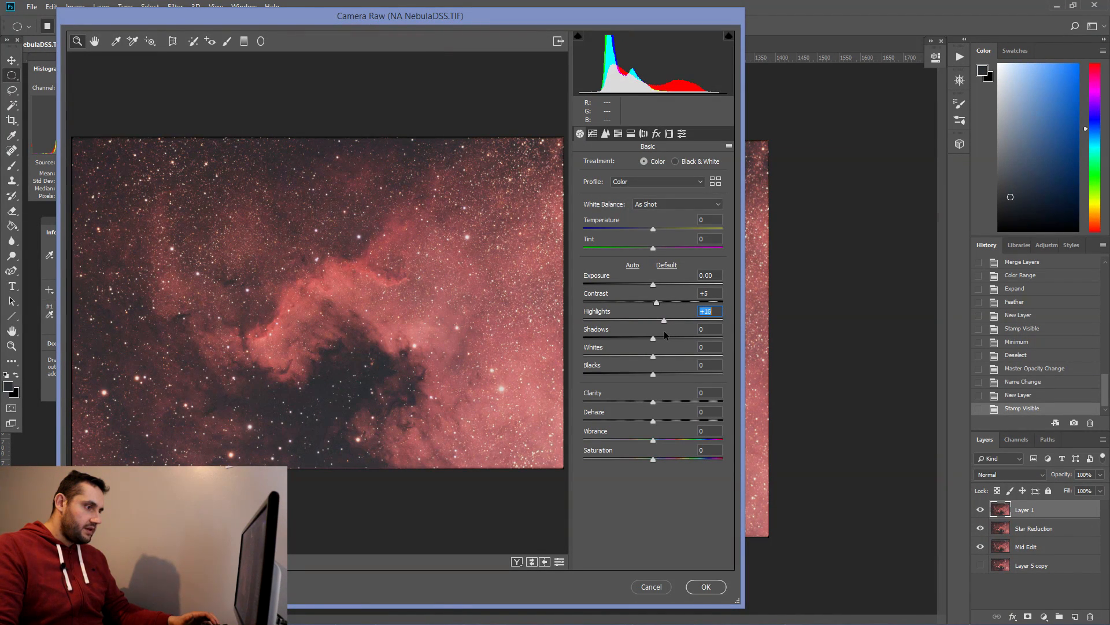
left_click_drag(664, 332, 657, 380)
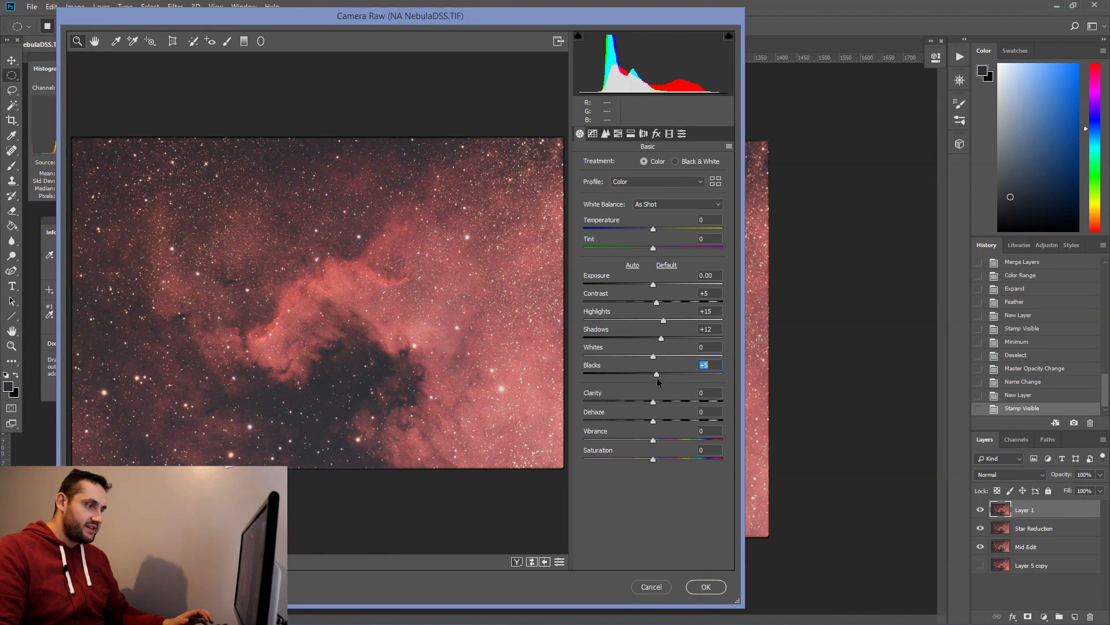
double_click(656, 374)
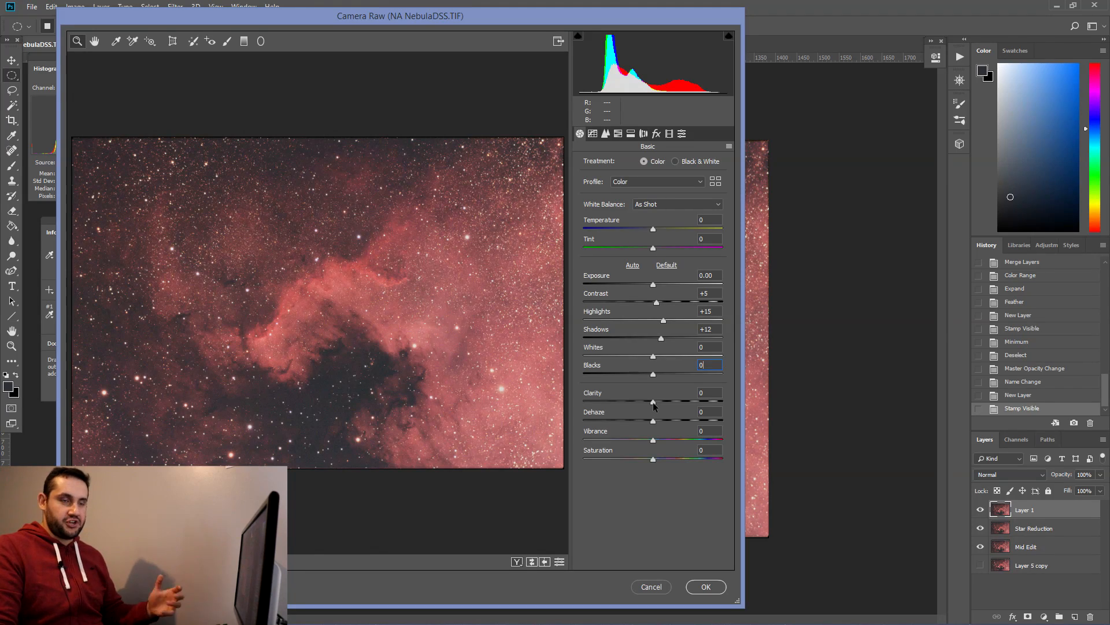
left_click(653, 401)
mouse_move(654, 401)
left_mouse_down()
mouse_move(735, 404)
mouse_move(671, 404)
left_mouse_up()
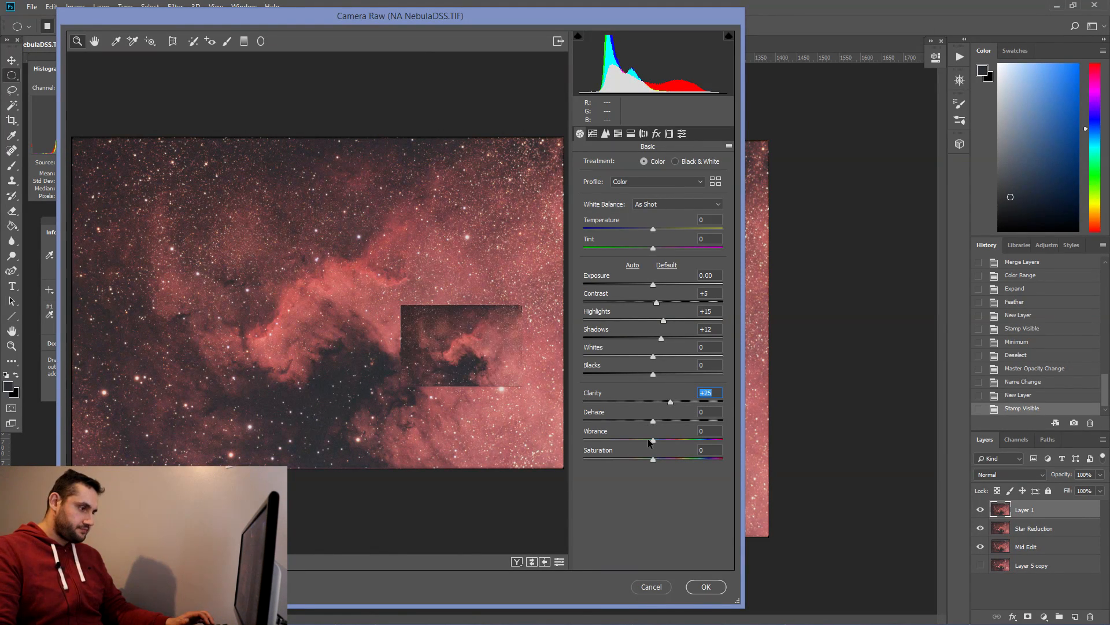
mouse_move(654, 440)
left_mouse_down()
mouse_move(707, 434)
mouse_move(655, 435)
left_mouse_up()
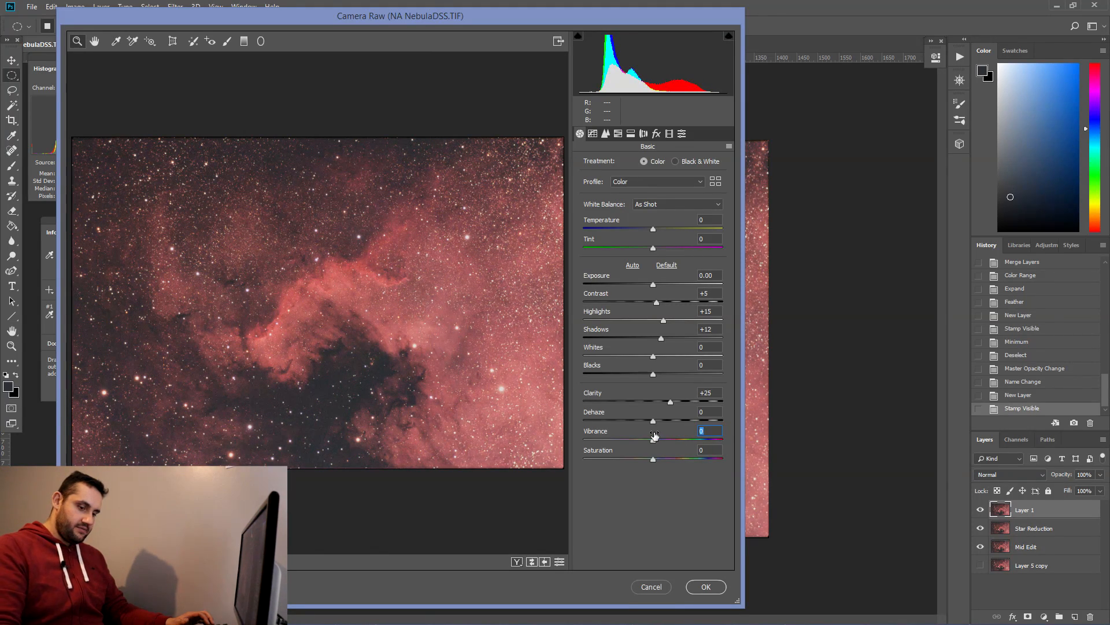
Step: In Camera Raw's Detail settings, set Luminance noise reduction to 54 and Color noise reduction to 40, then apply
left_click(606, 136)
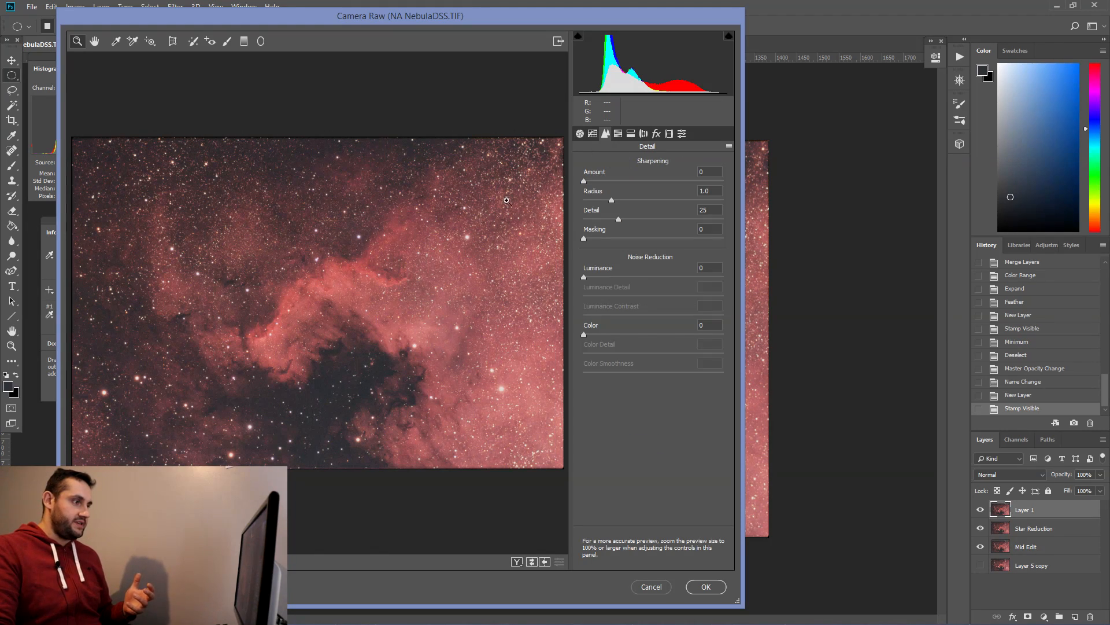
left_click(359, 318)
left_click(389, 327)
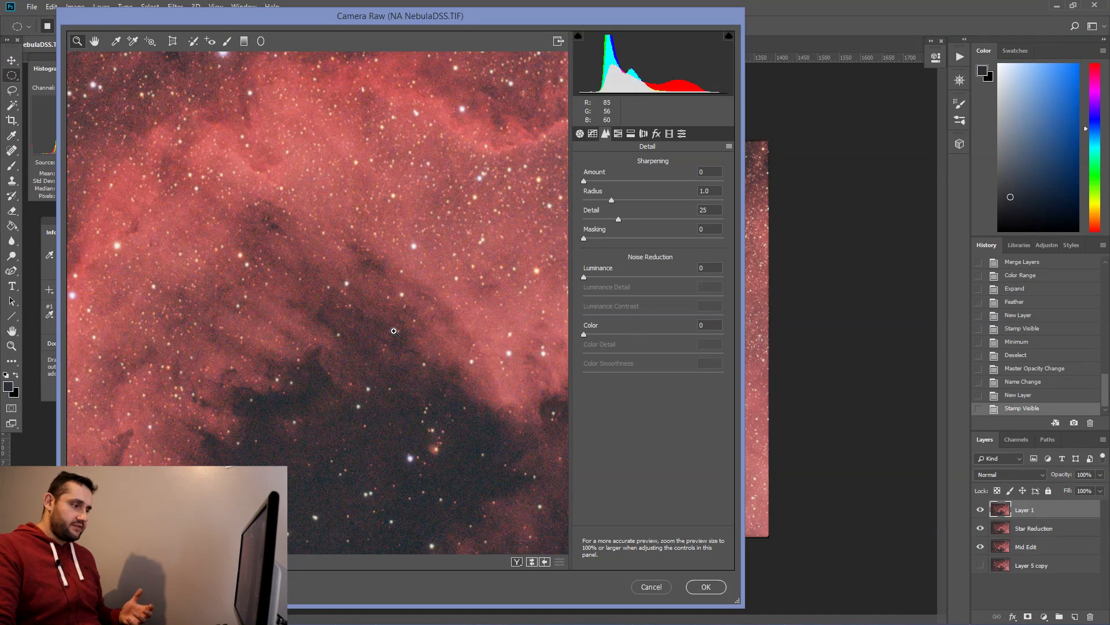
left_click_drag(584, 276, 632, 283)
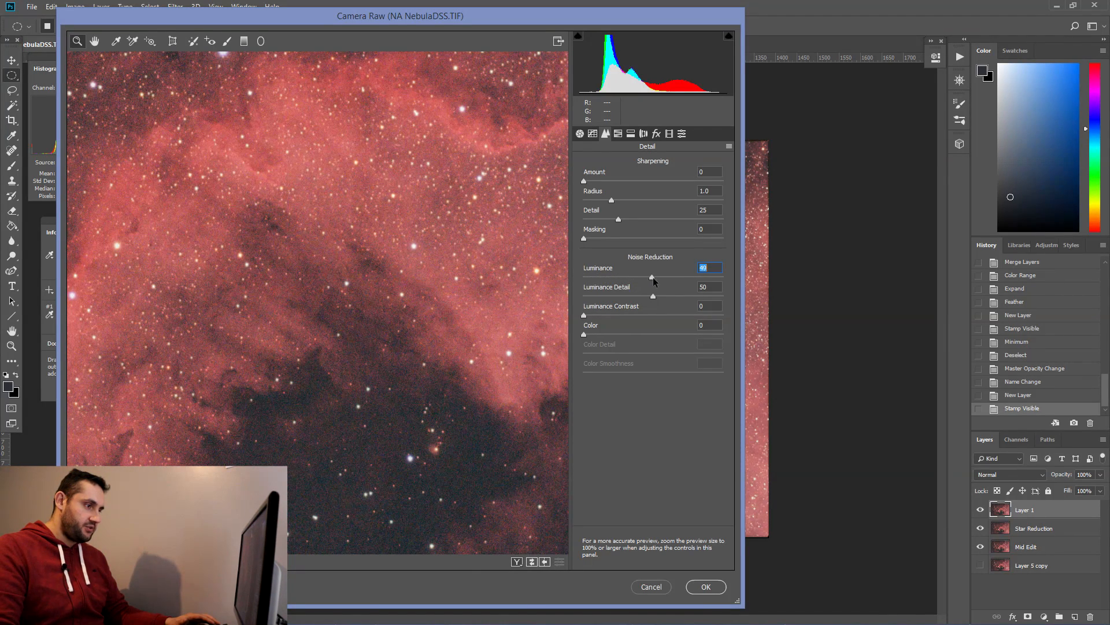
left_click_drag(660, 281, 659, 279)
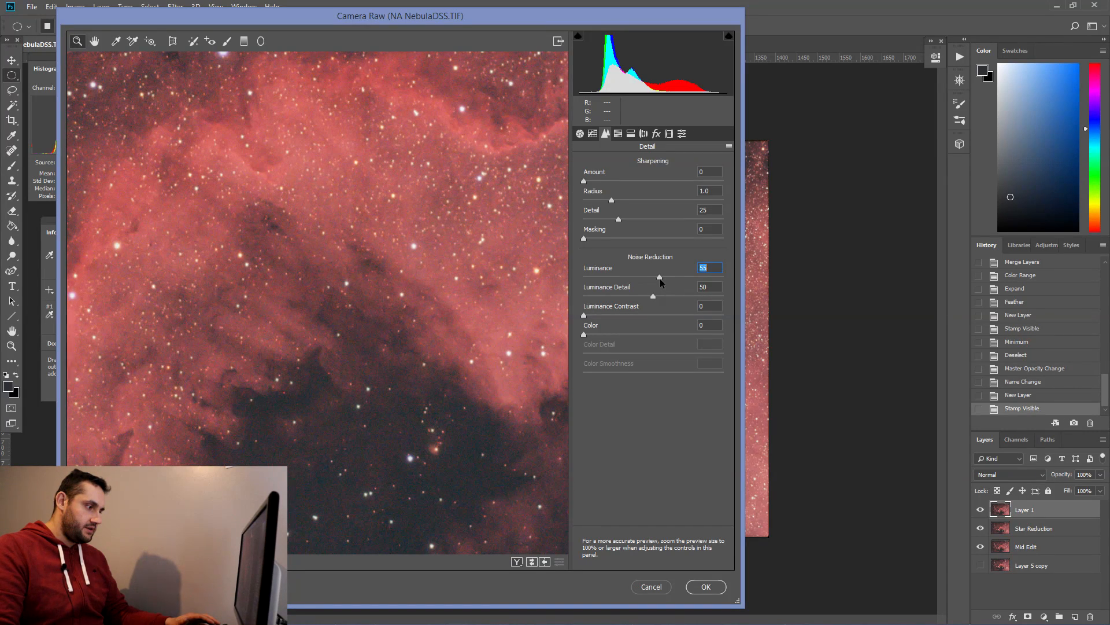
left_click_drag(584, 334, 636, 335)
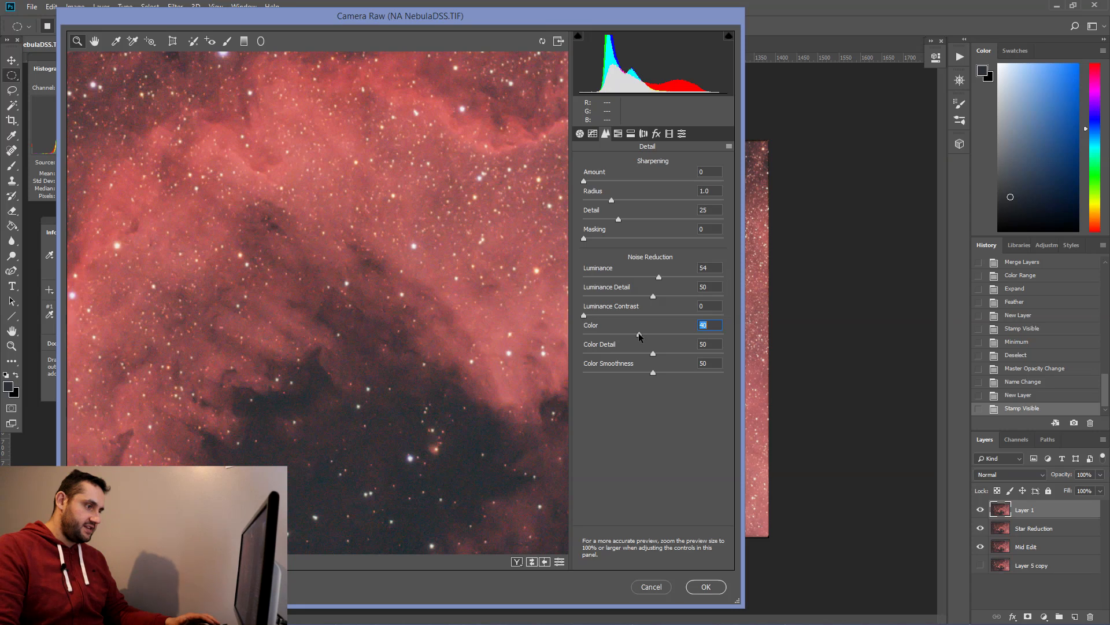
left_click(716, 591)
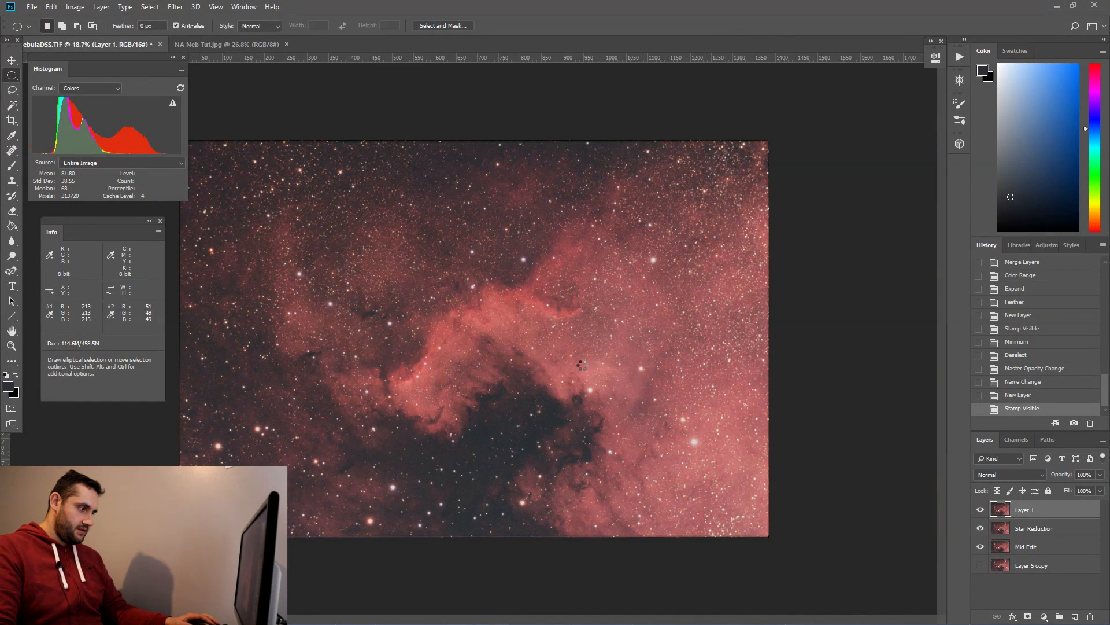
Step: Toggle the Camera Raw–filtered layer's visibility on and off to compare before and after
left_click(982, 510)
left_click(984, 510)
left_click(984, 509)
left_click(984, 510)
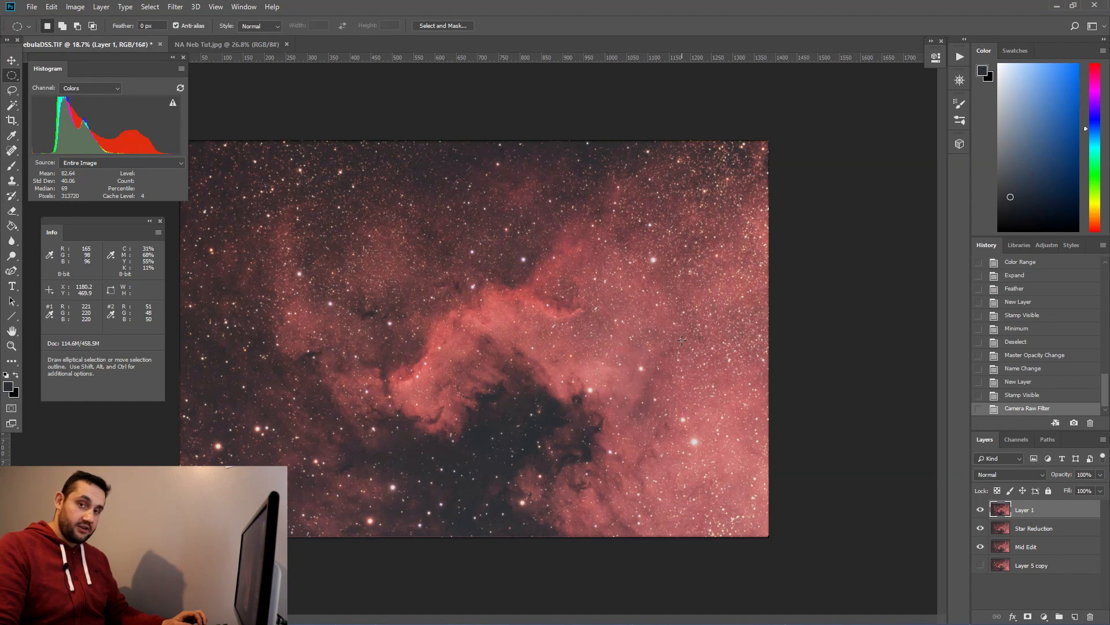
Step: Open Levels and, in the Green channel, set the black input to 5 and the white input to 253
left_click(76, 6)
mouse_move(99, 33)
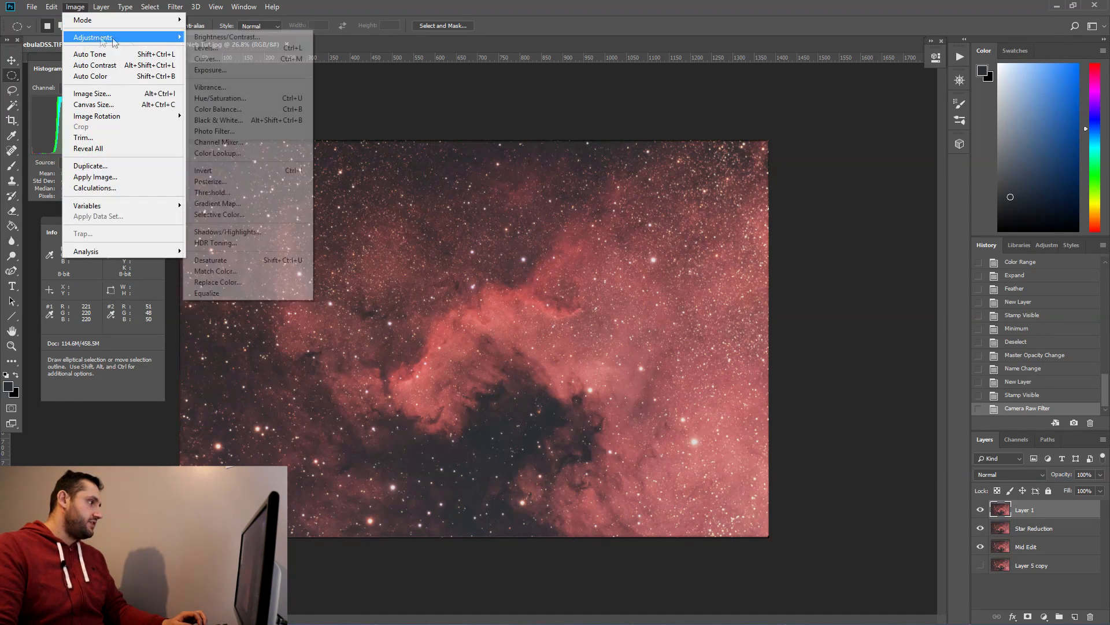
left_click(222, 47)
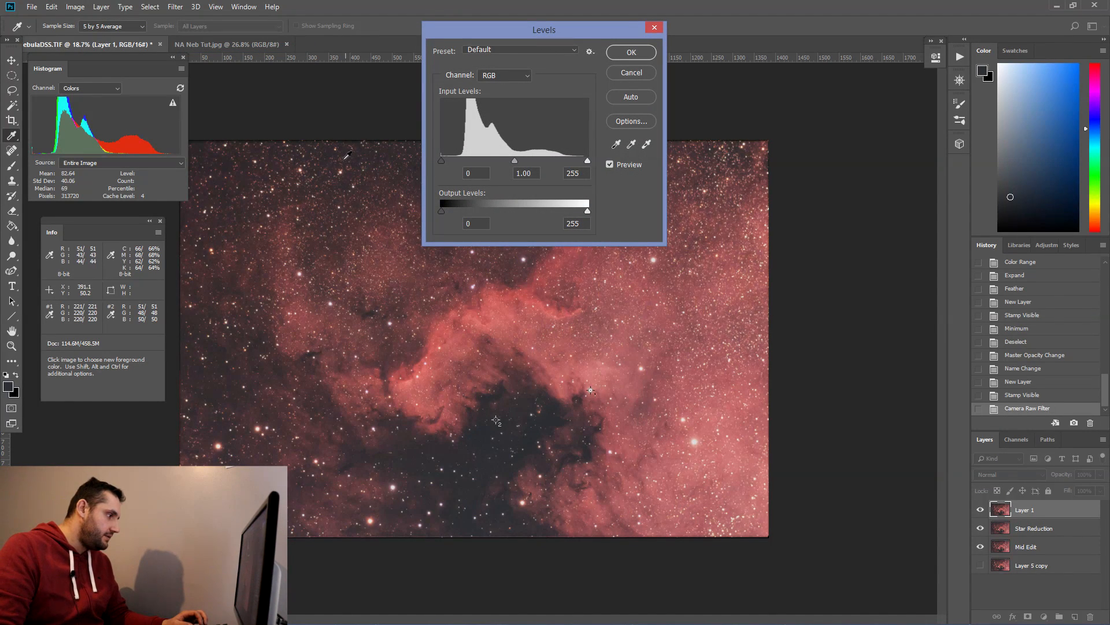
left_click(505, 75)
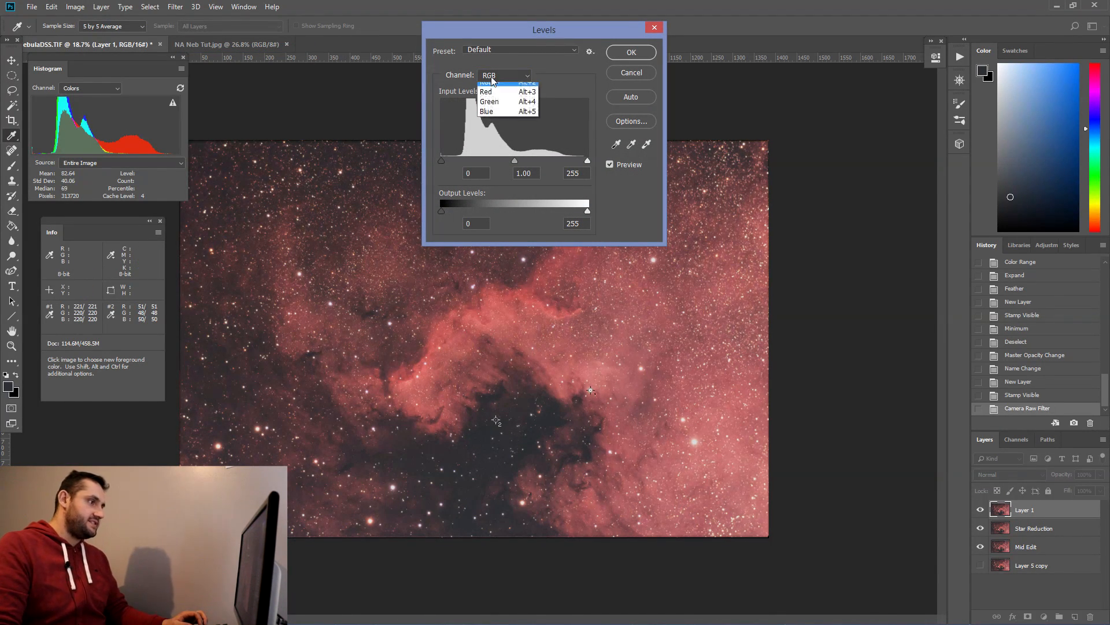
left_click(496, 101)
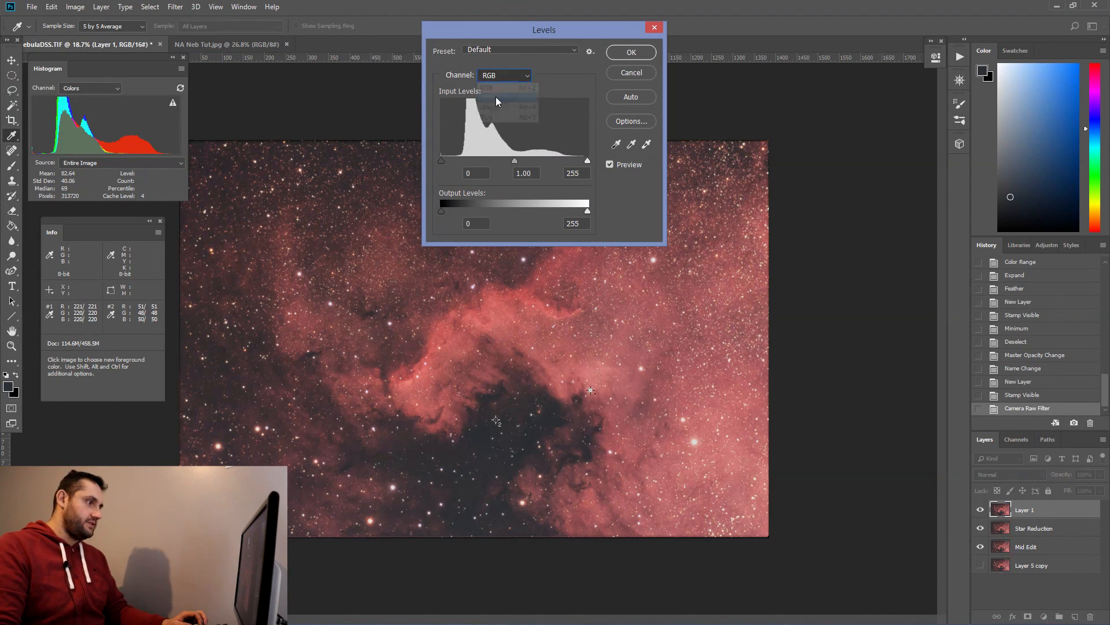
left_click(445, 161)
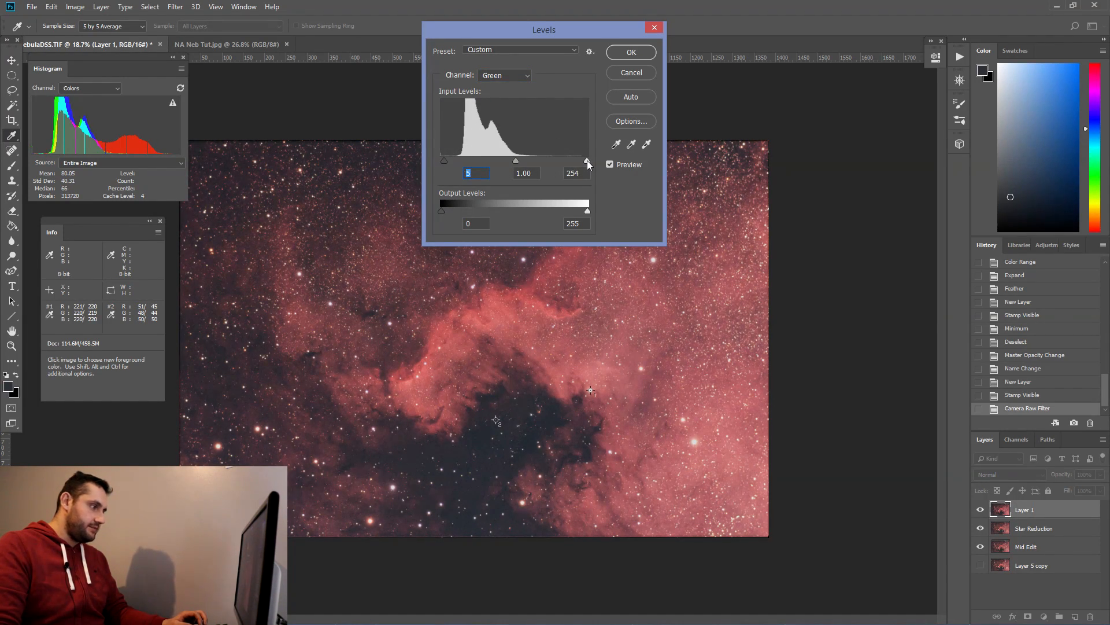
left_click_drag(588, 161, 586, 160)
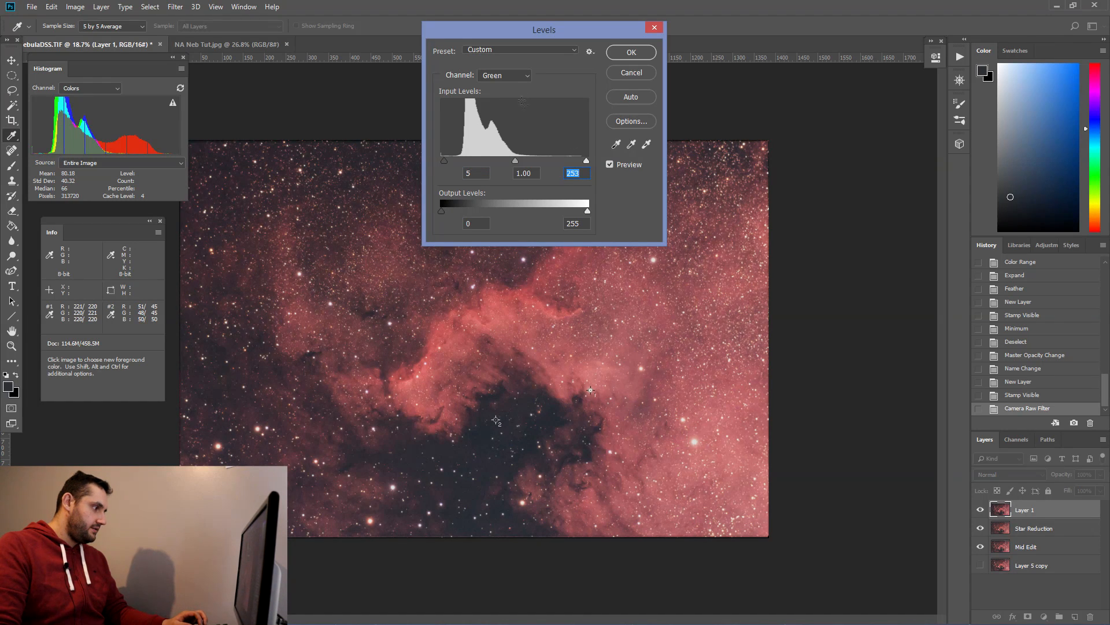
left_click(588, 161)
Step: In the Blue channel, set the black input to 6 and the white input to 254, then apply Levels
left_click(523, 78)
left_click(500, 117)
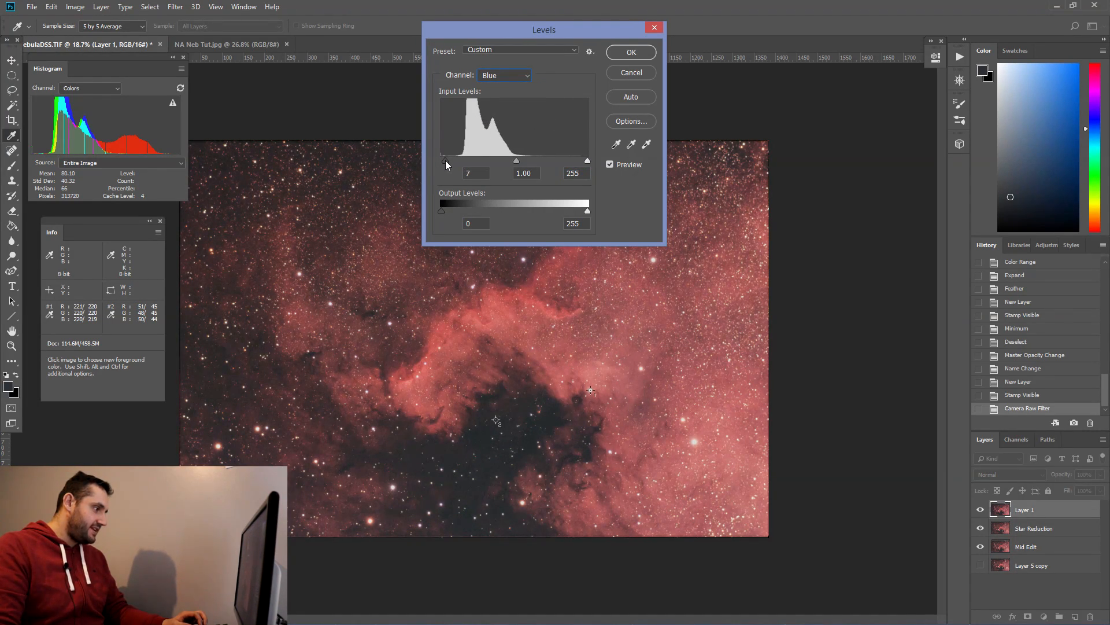
left_click_drag(445, 160, 443, 160)
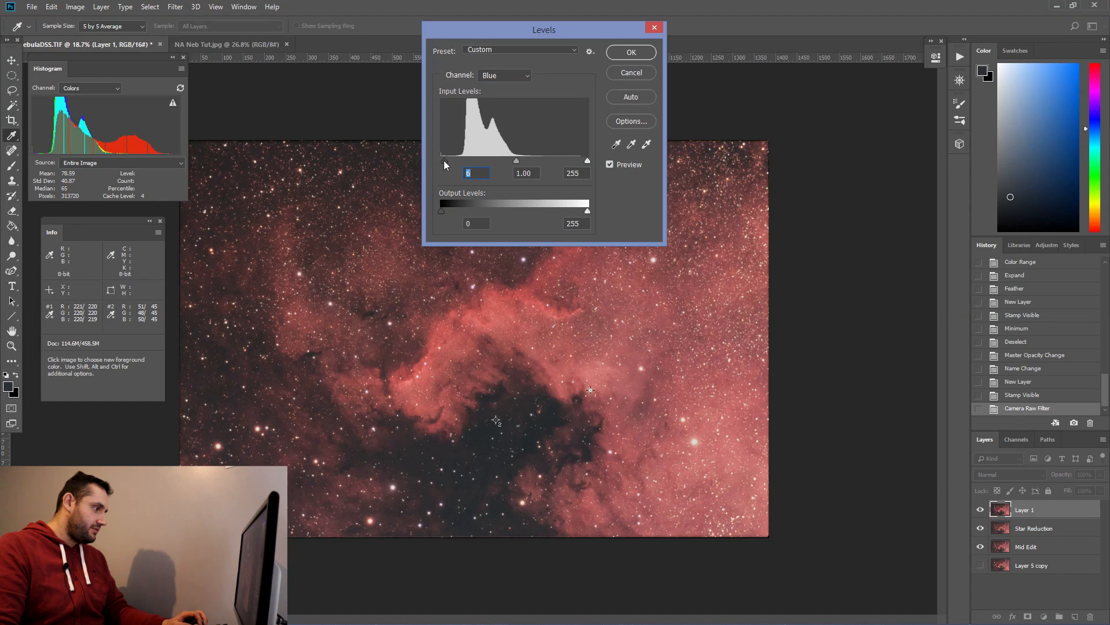
left_click(588, 160)
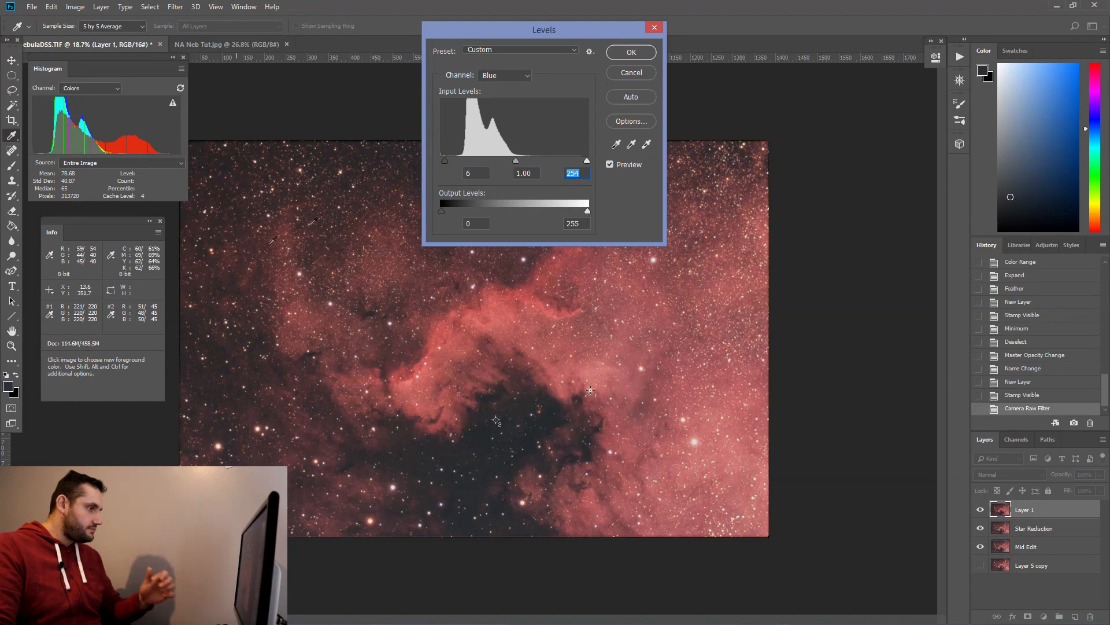
left_click(632, 52)
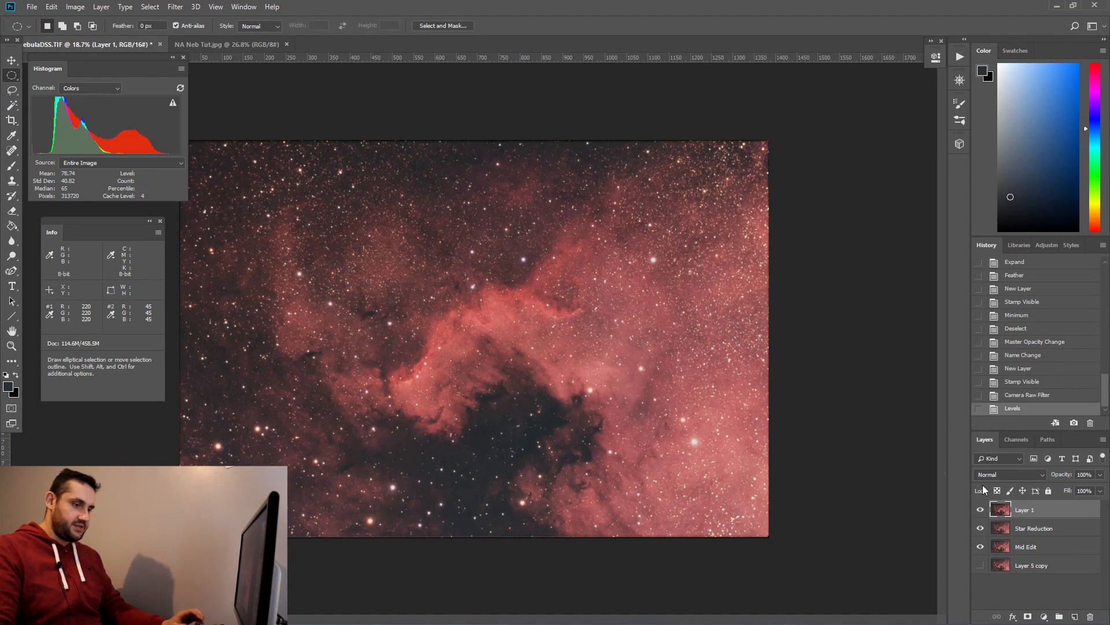
Step: Add a Curves adjustment layer with a gentle S-curve, lowering the shadows and lifting the highlights
left_click(1044, 616)
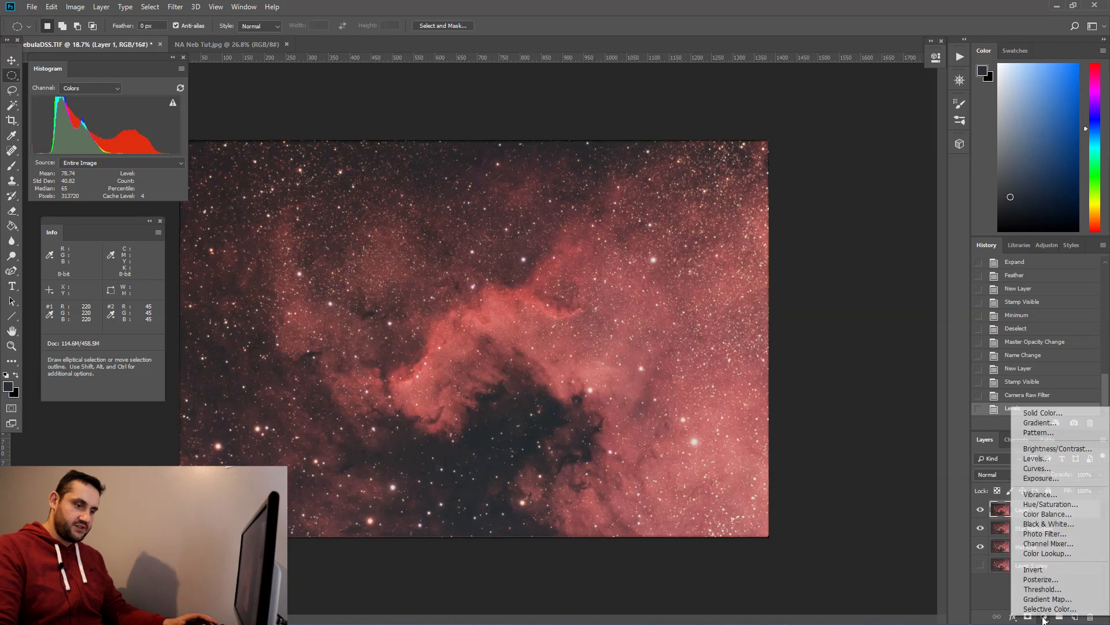
left_click(1032, 468)
left_click_drag(808, 211, 804, 215)
left_click_drag(869, 155, 869, 144)
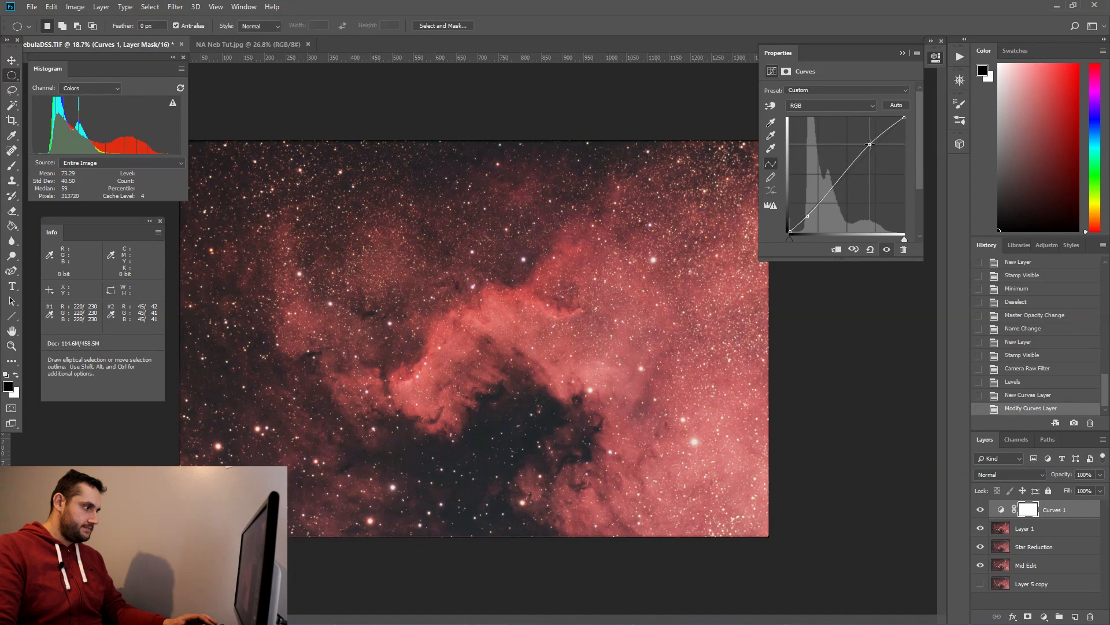
left_click(903, 53)
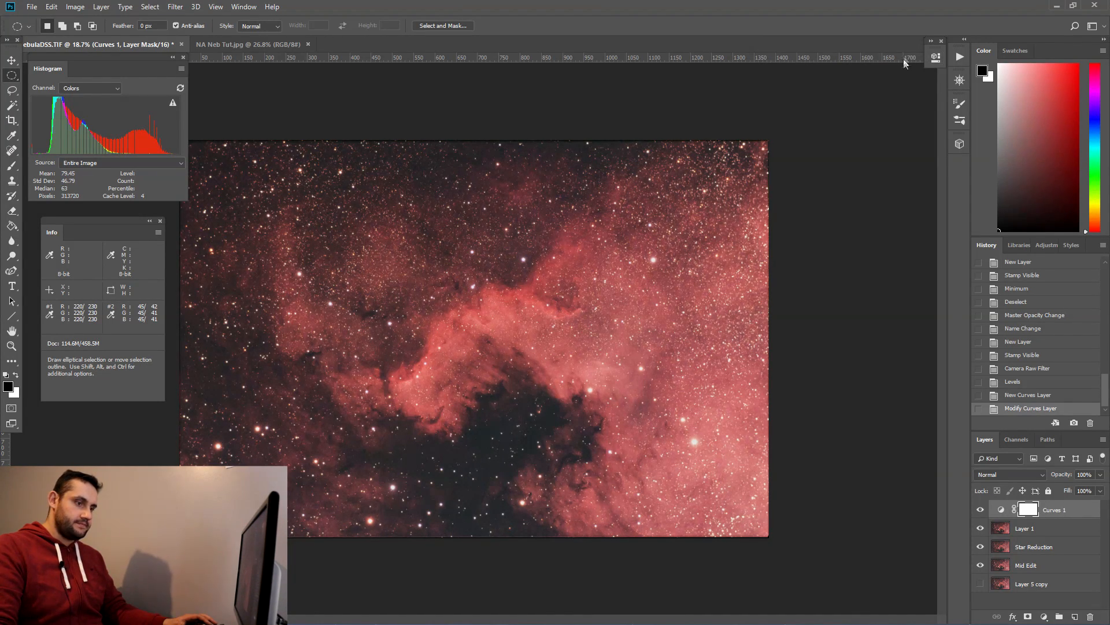
Step: Compare the Curves layer on and off, then set its opacity to 33%
left_click(981, 510)
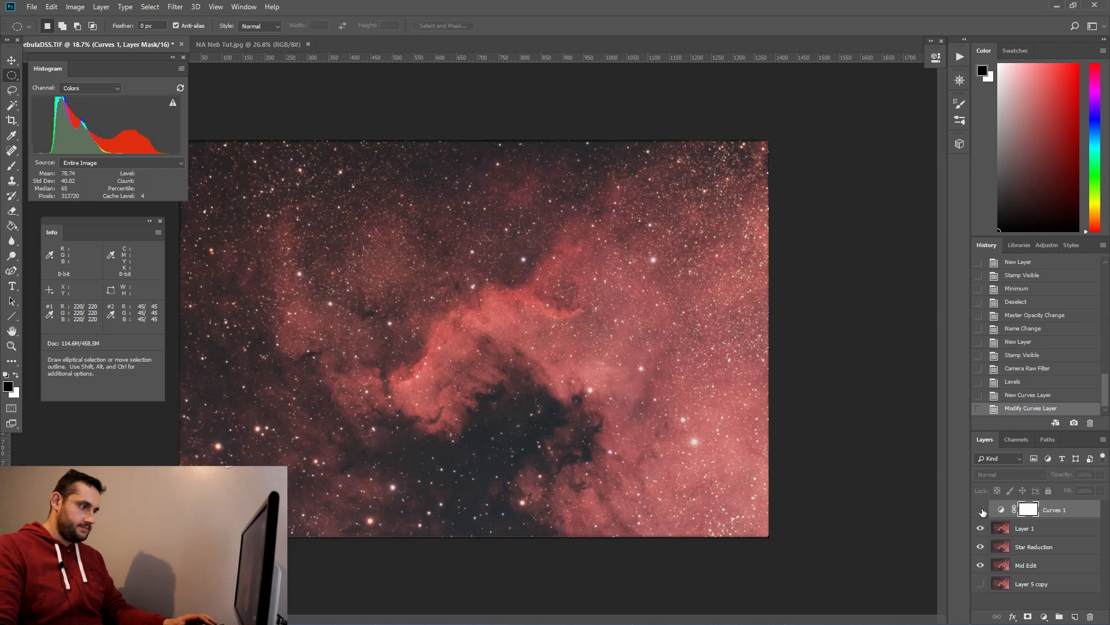
left_click(981, 510)
left_click(981, 510)
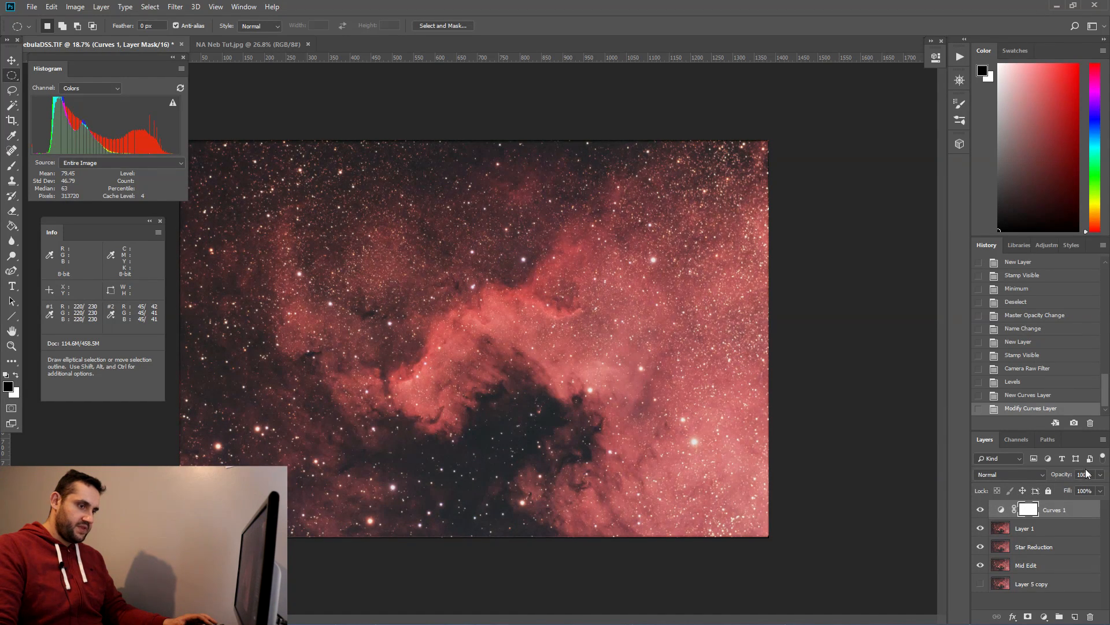
left_click_drag(1092, 473, 1033, 472)
type("33")
key("Return")
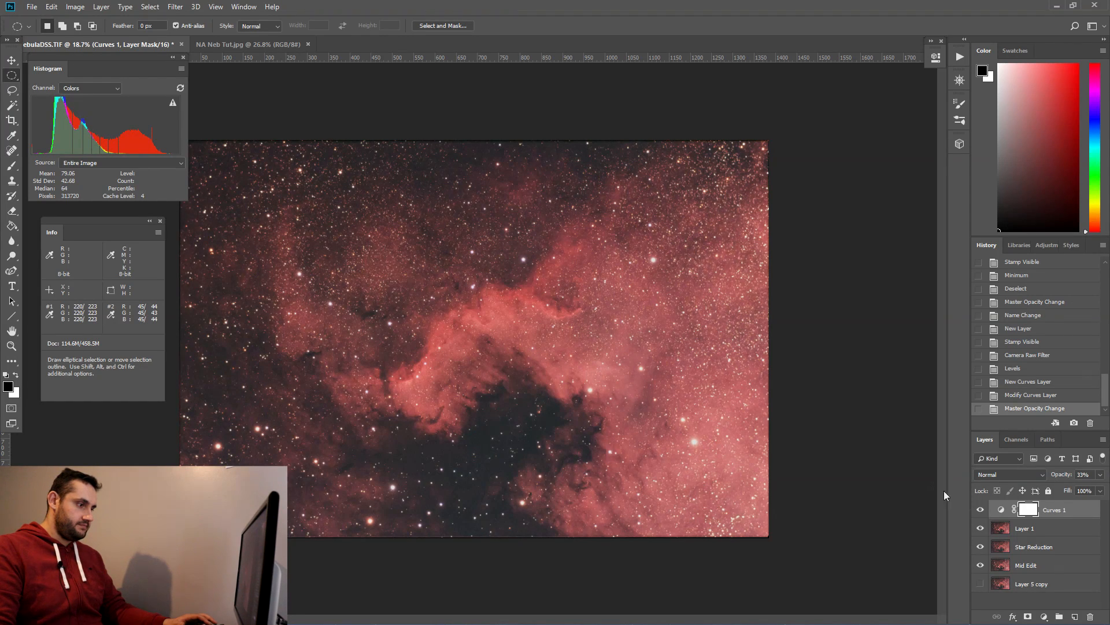
Step: Stamp the visible layers twice onto two new merged layers and swap the foreground and background colours
key("ctrl+shift+alt+e")
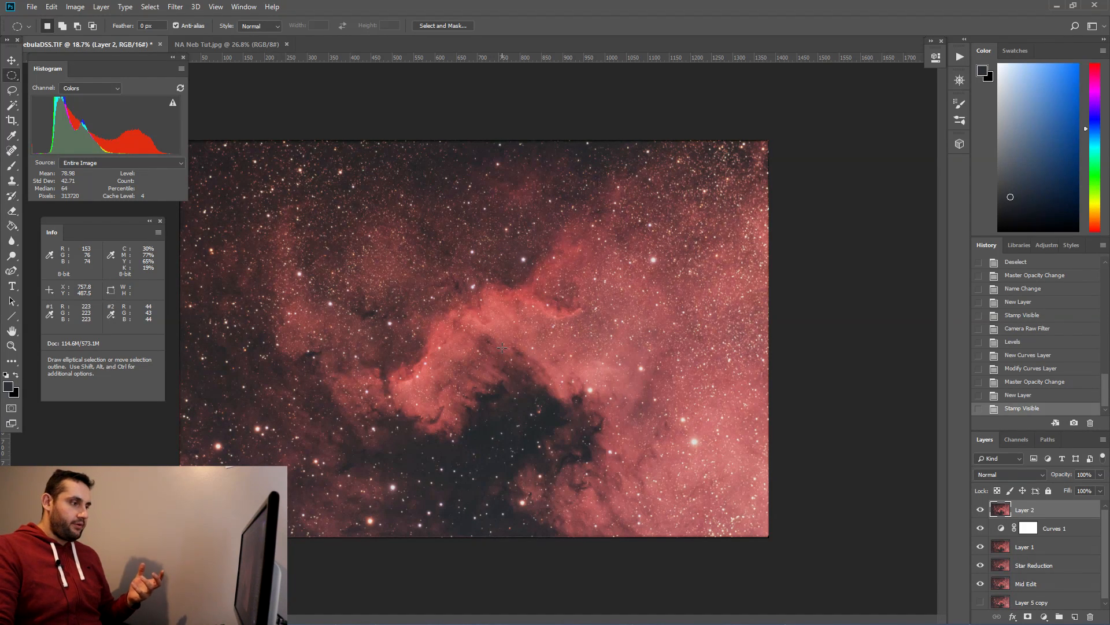
key("ctrl+shift+alt+e")
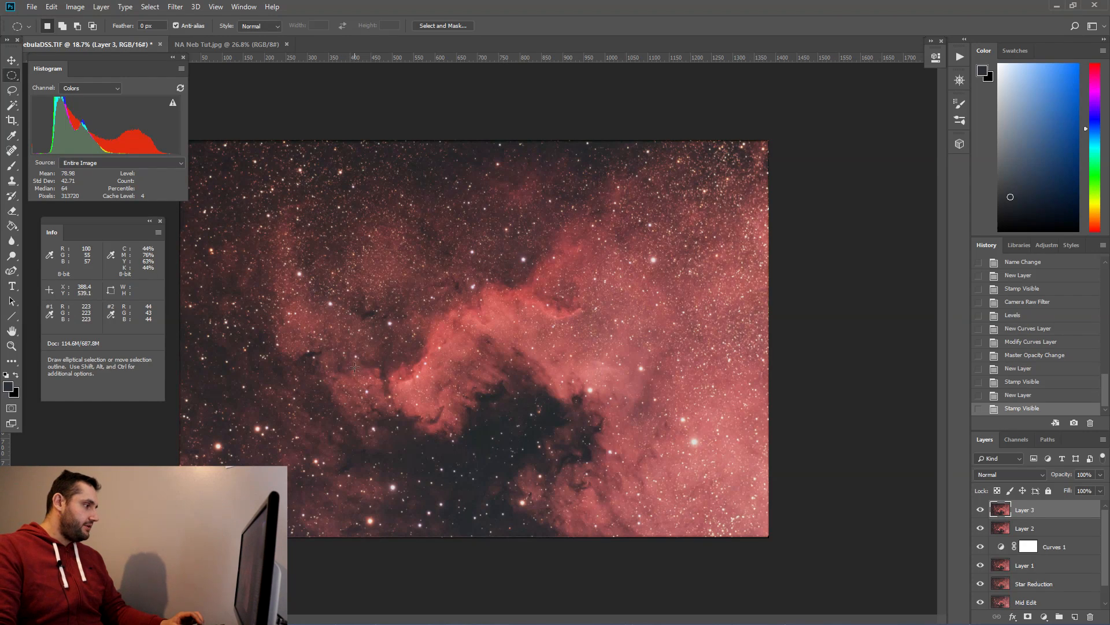
key("x")
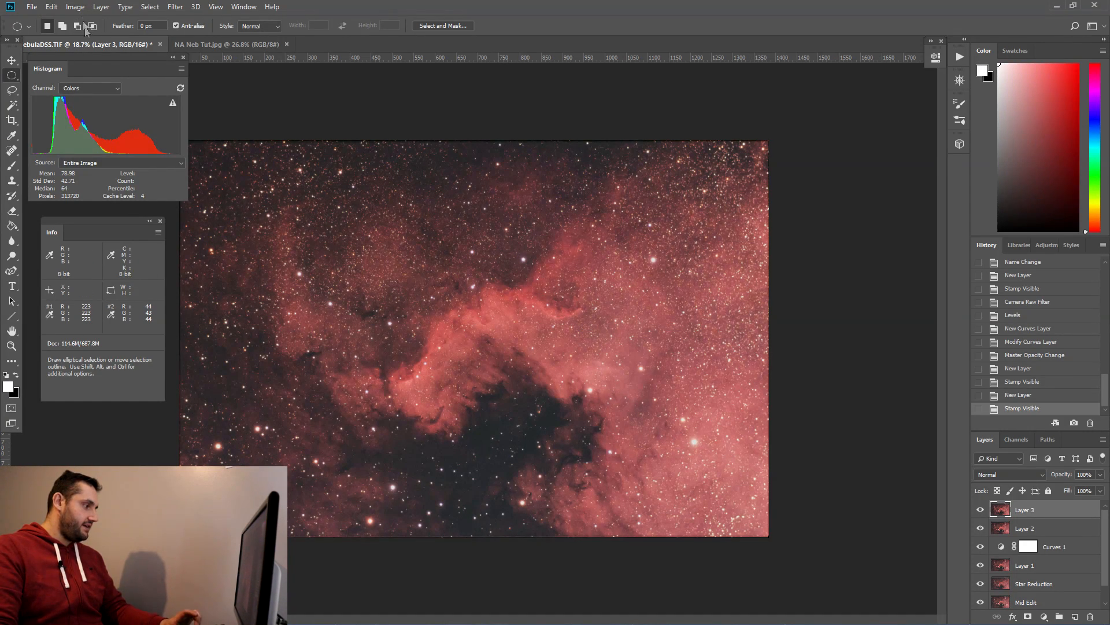
Step: Apply a strong S-shaped Curves adjustment to the top merged layer, darkening shadows and boosting the highlights
left_click(76, 7)
mouse_move(144, 37)
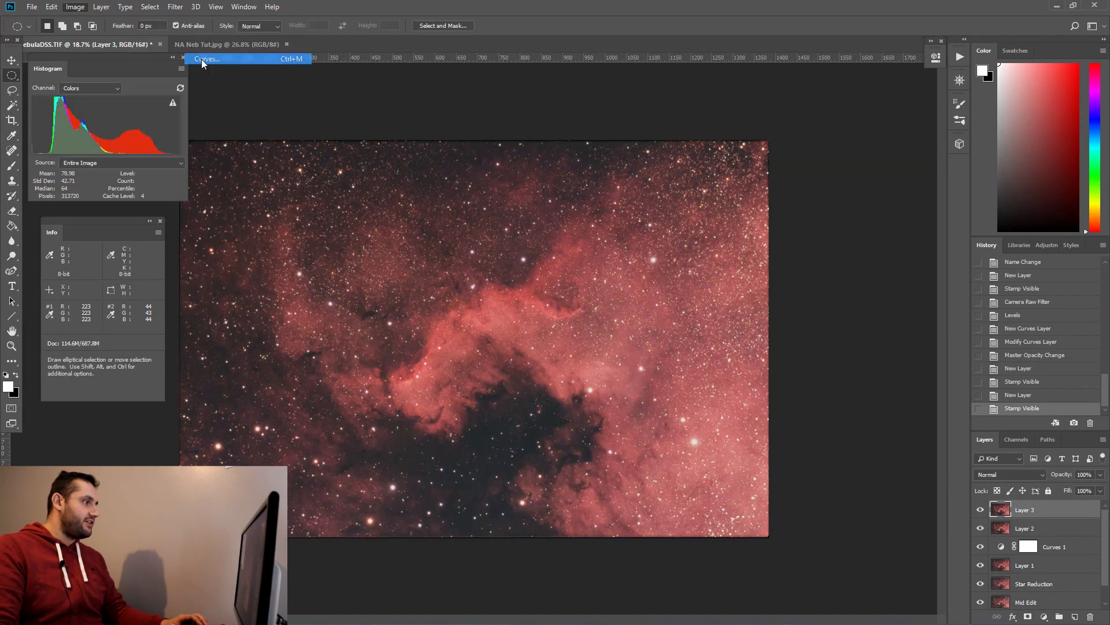
left_click(201, 58)
left_click_drag(696, 196, 697, 201)
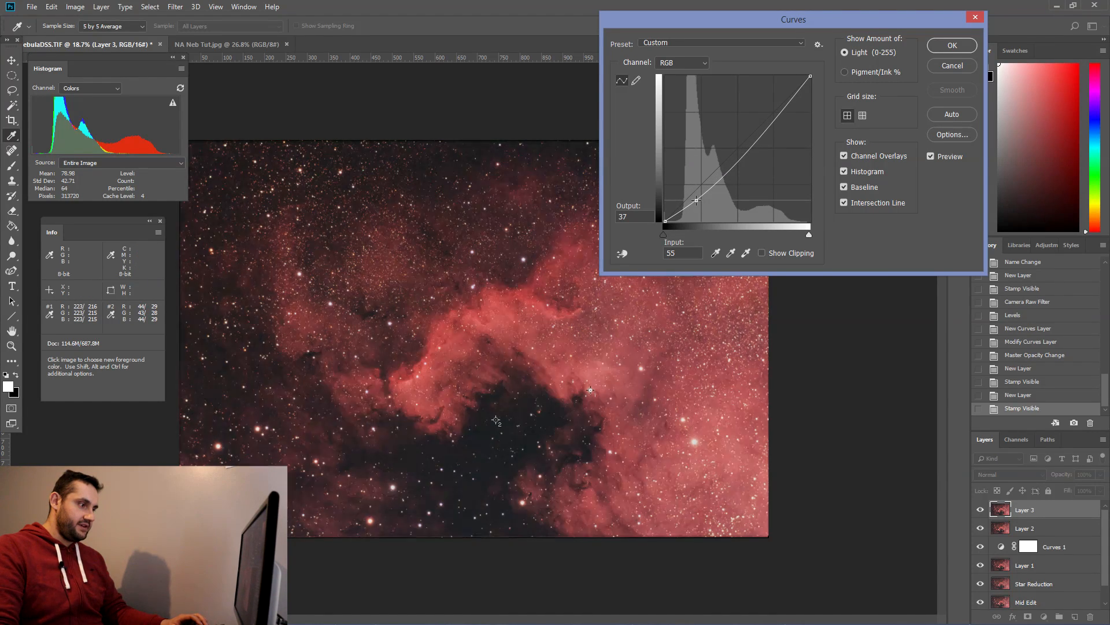
left_click_drag(745, 147, 762, 114)
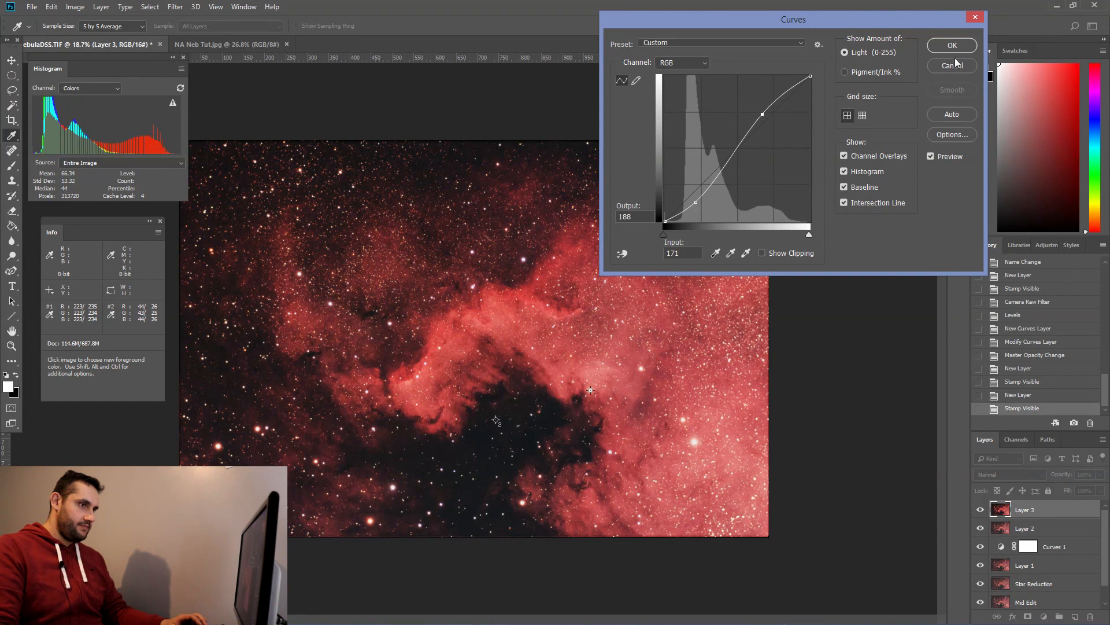
left_click(953, 46)
Step: Open the Camera Raw Filter on the top layer and set Clarity to +38
left_click(175, 7)
left_click(208, 77)
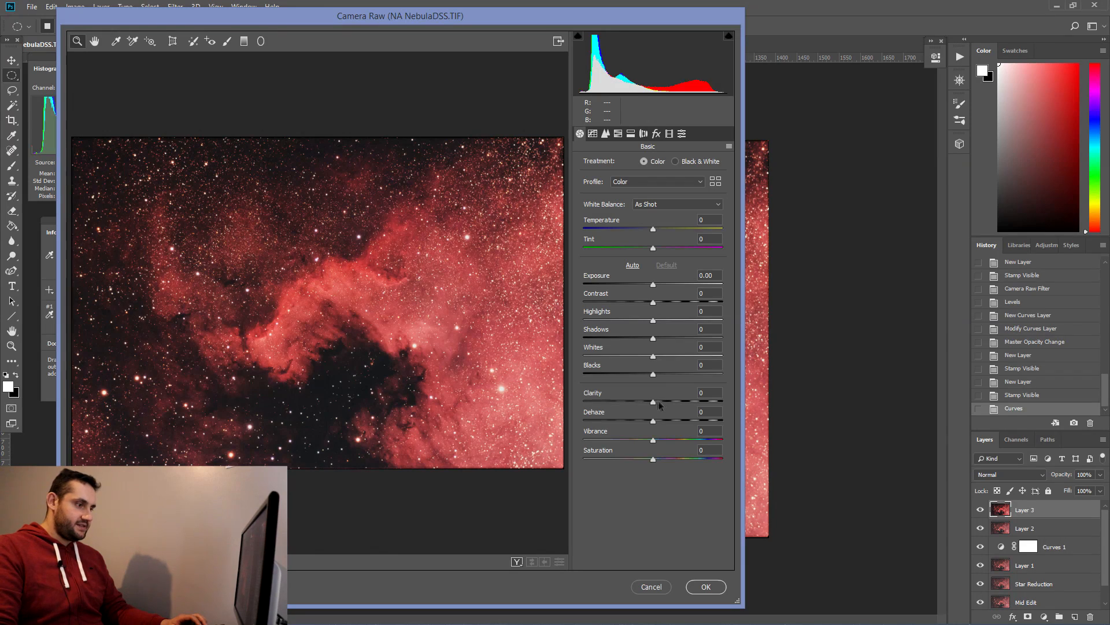
left_click_drag(664, 401, 724, 403)
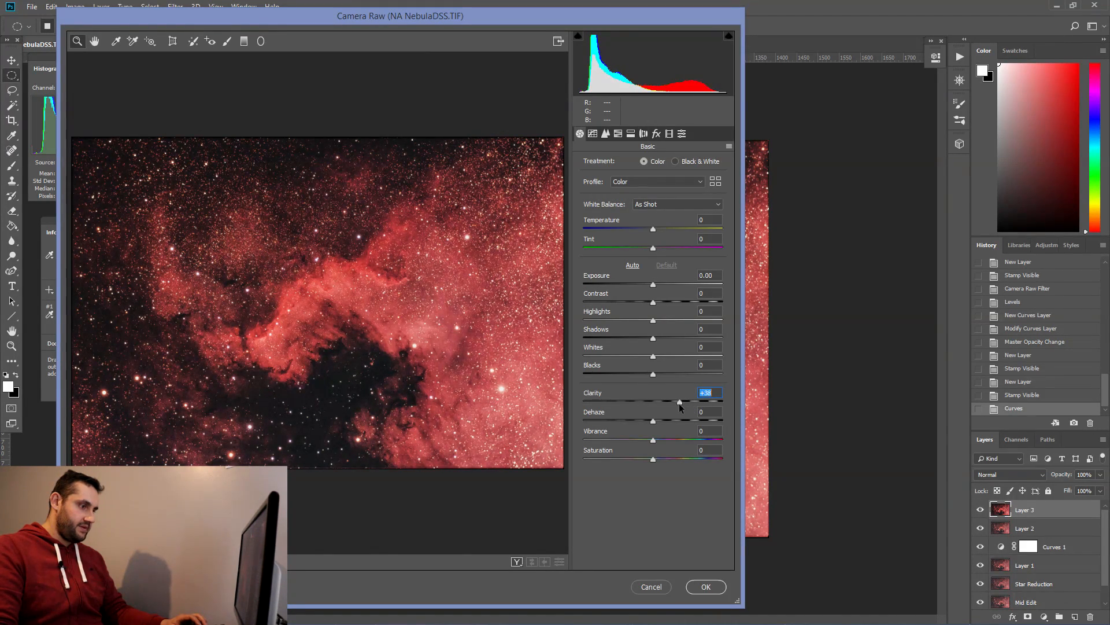
left_click(706, 586)
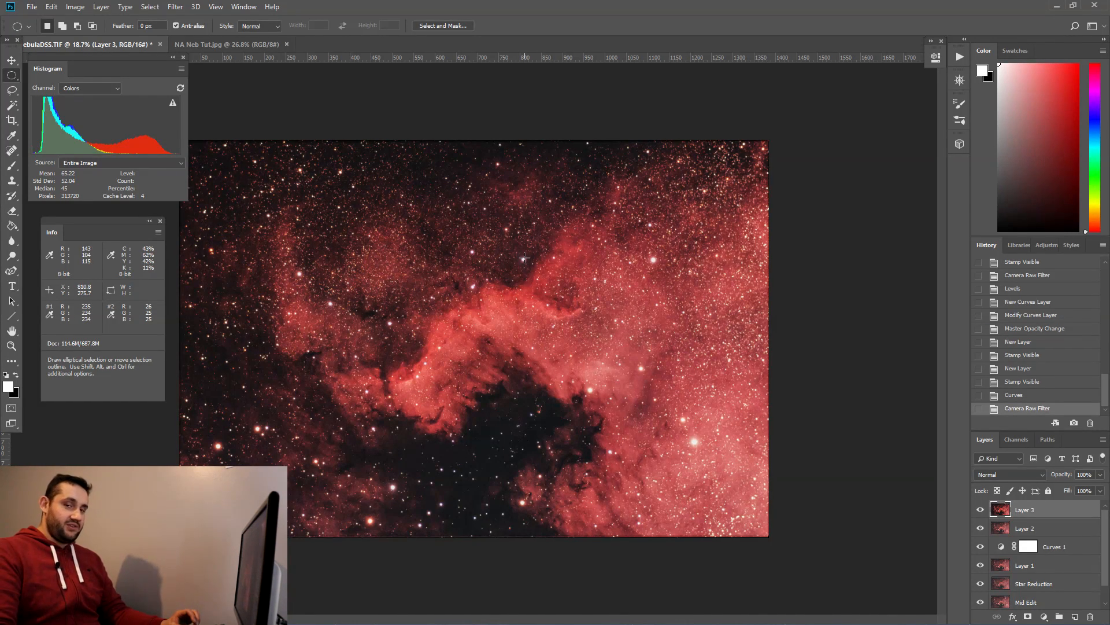
Step: Add a Hide All layer mask to the top layer
left_click(101, 7)
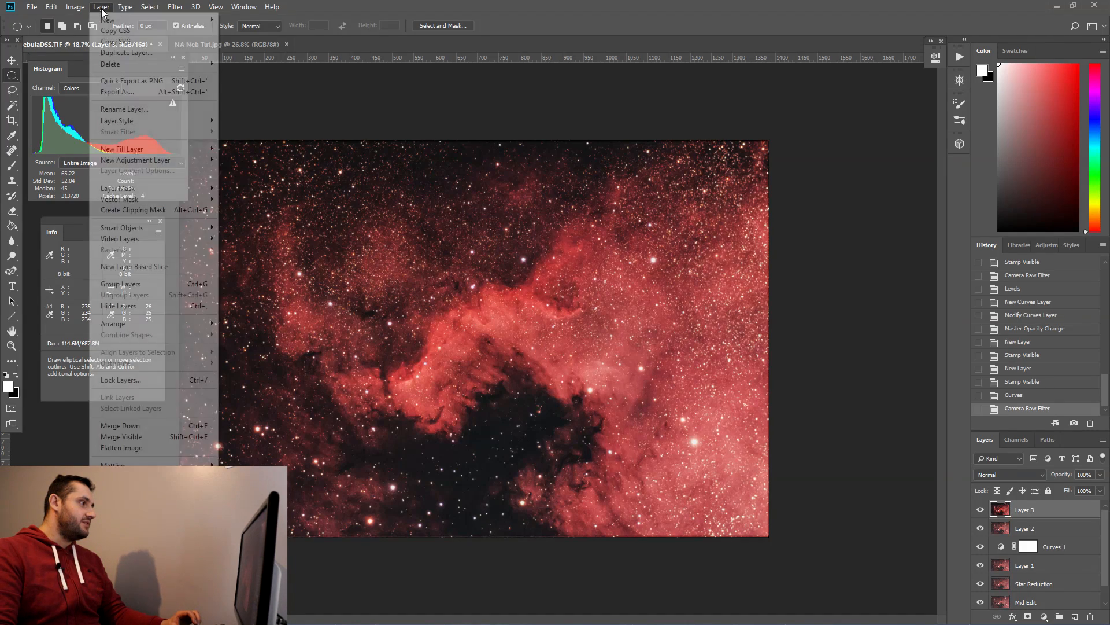
mouse_move(162, 192)
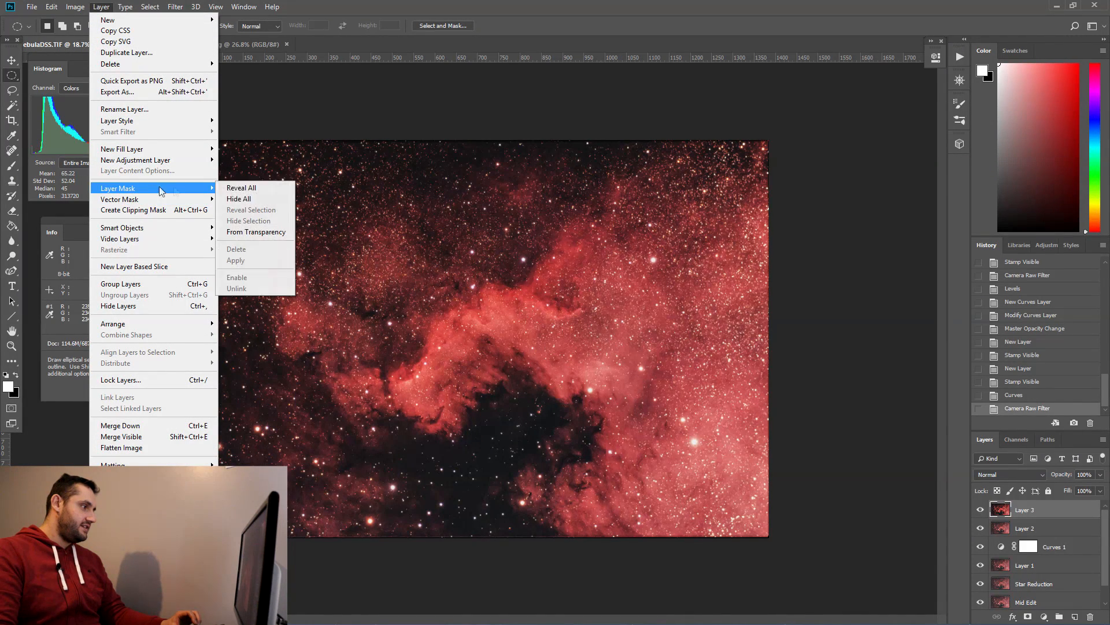
left_click(253, 200)
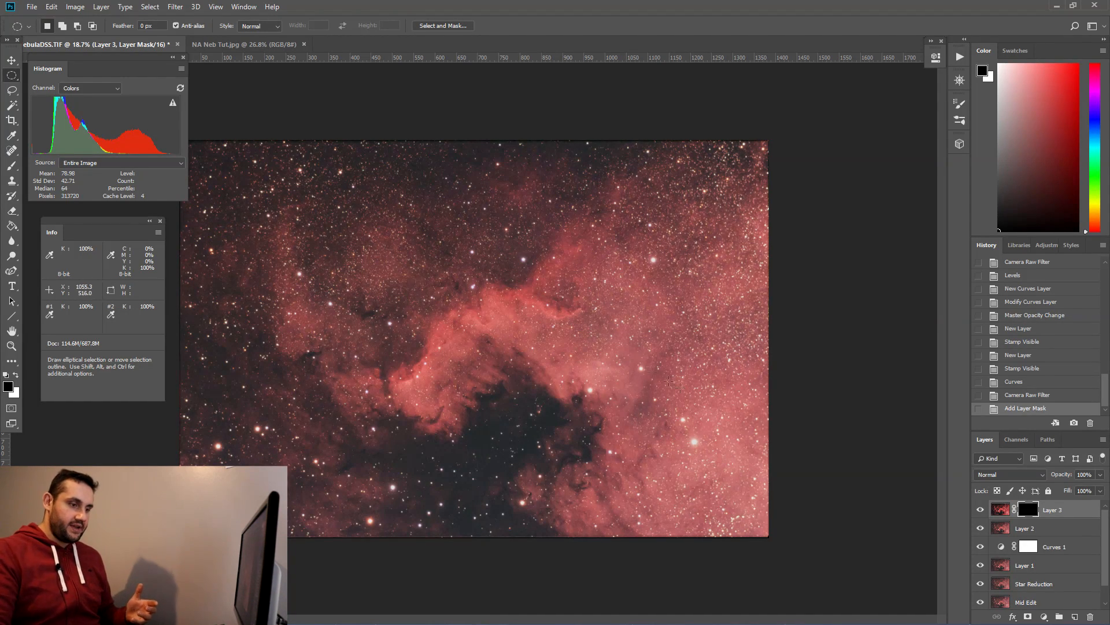
Step: Rename the second merged layer to "Visible Layer#"
double_click(1027, 528)
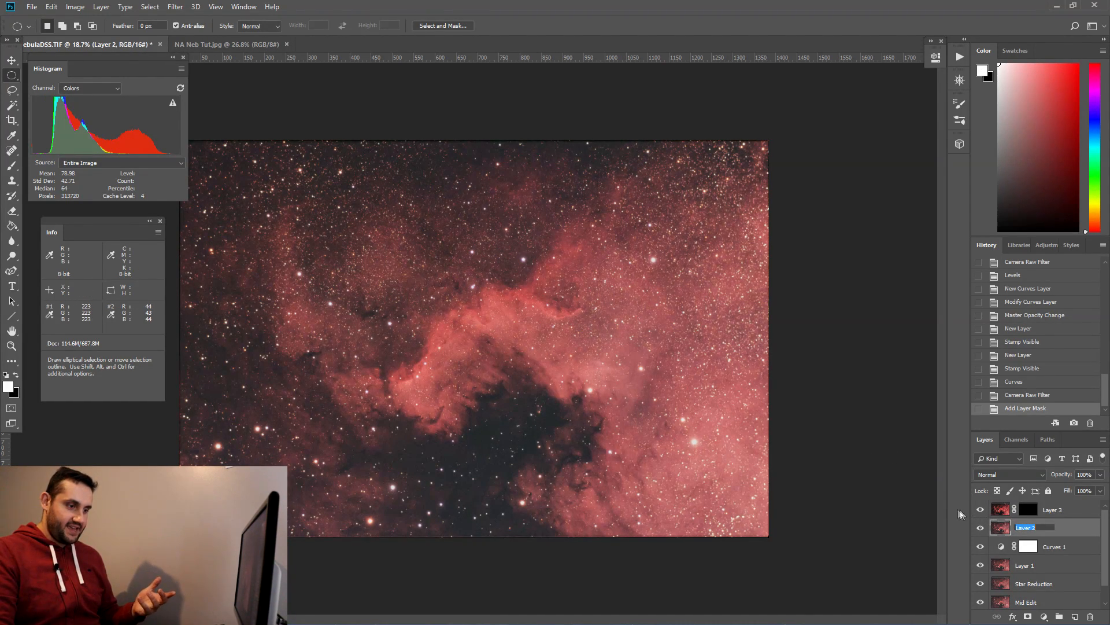
type("Visible Layer#")
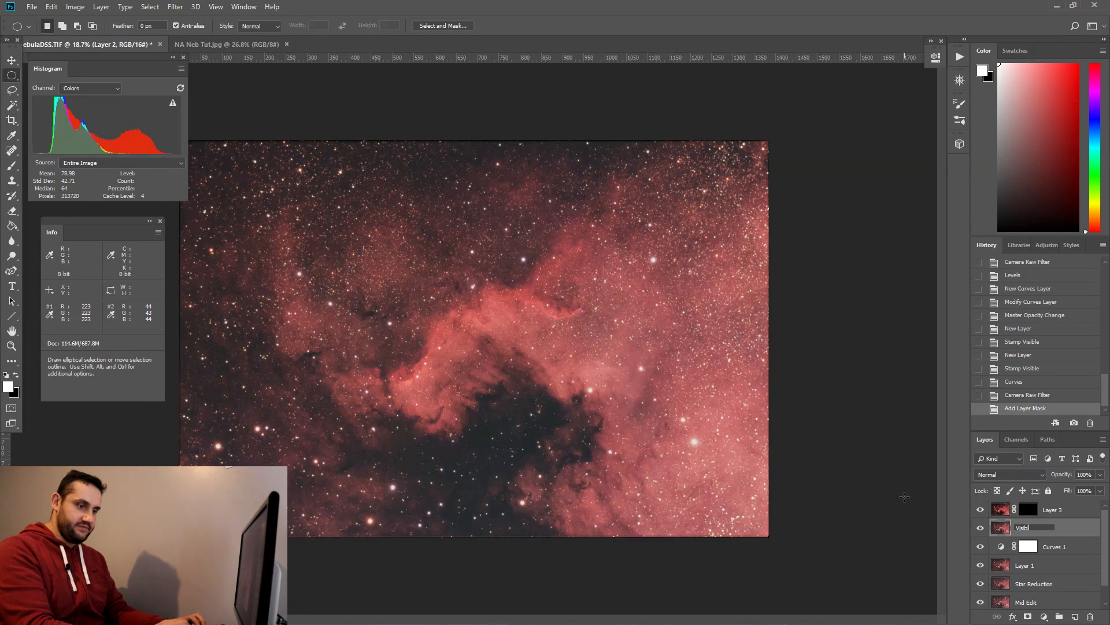
key("Return")
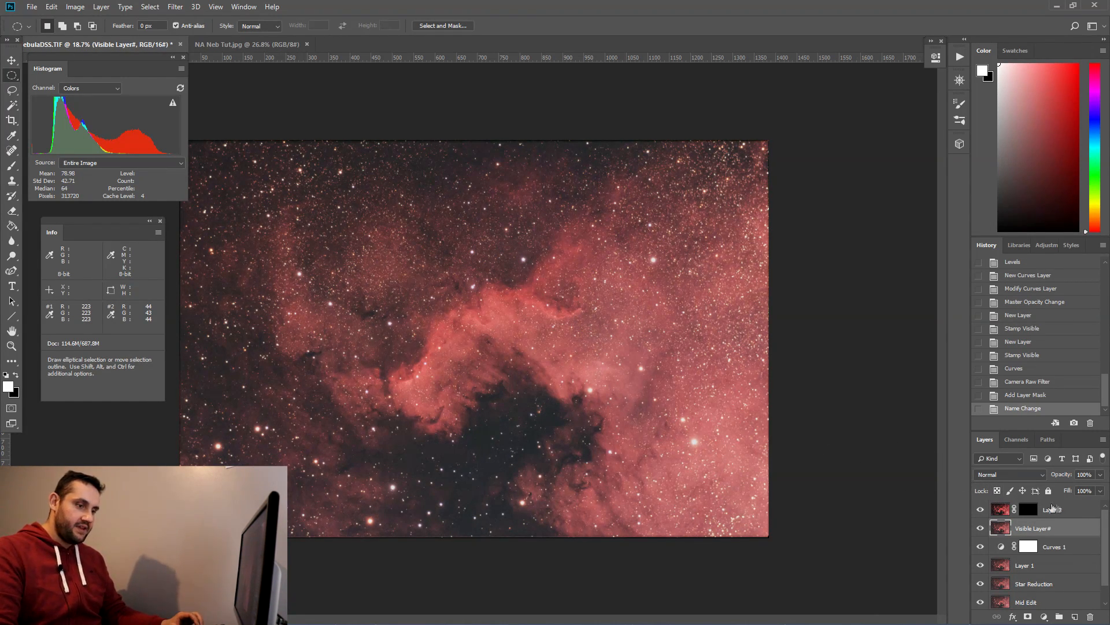
Step: Paint white onto the top layer's mask with the Brush tool at 25% flow, tracing along the bright nebula ridge
left_click(1024, 514)
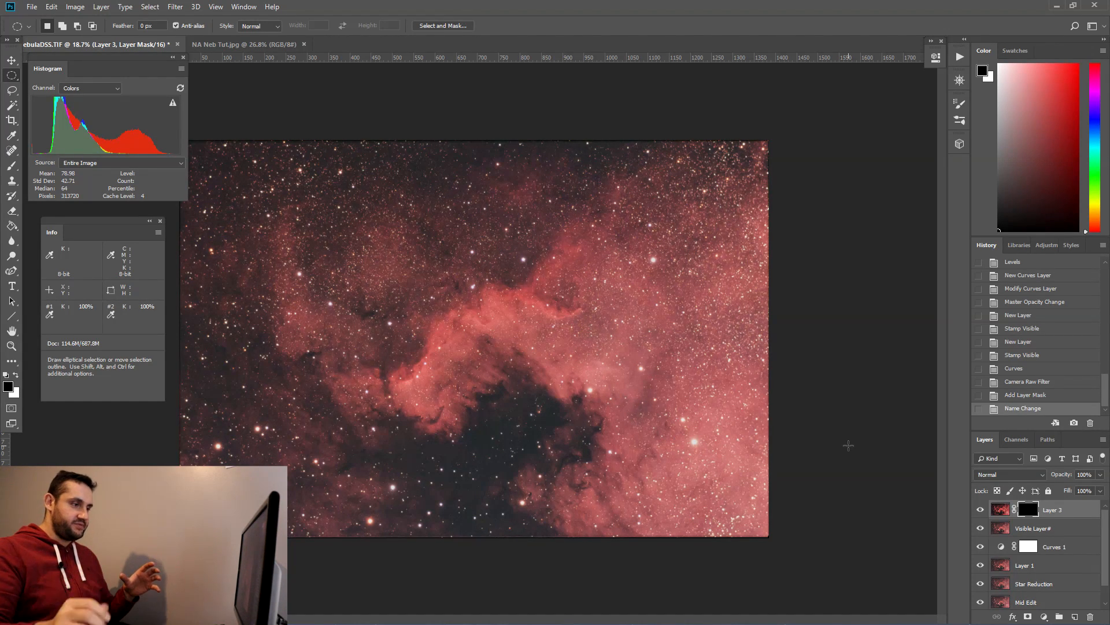
key("x")
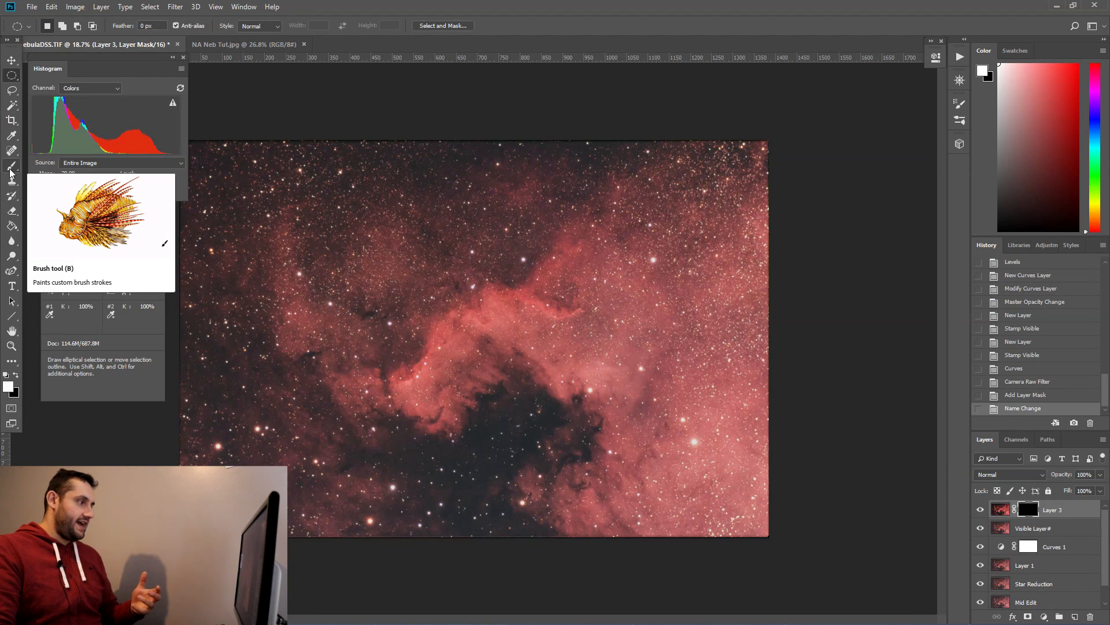
left_click(12, 168)
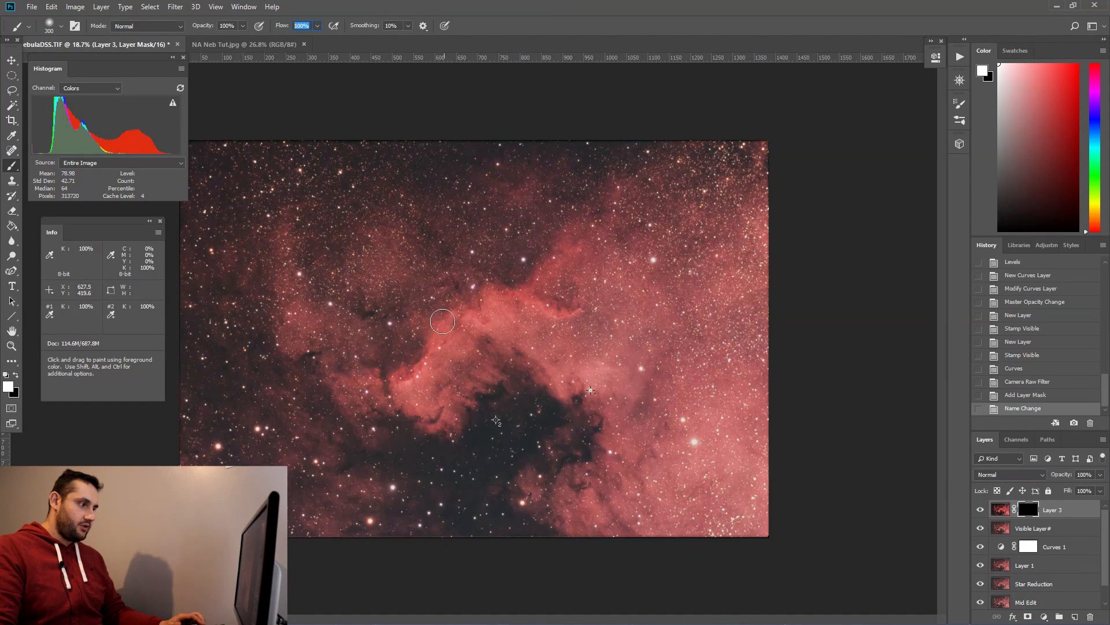
mouse_move(389, 357)
left_mouse_down()
mouse_move(395, 380)
mouse_move(380, 377)
mouse_move(417, 364)
mouse_move(439, 319)
mouse_move(475, 305)
mouse_move(486, 315)
mouse_move(480, 291)
mouse_move(528, 292)
mouse_move(568, 313)
mouse_move(526, 300)
mouse_move(568, 250)
mouse_move(566, 235)
mouse_move(505, 284)
mouse_move(552, 258)
mouse_move(536, 289)
mouse_move(550, 302)
mouse_move(521, 289)
mouse_move(476, 297)
mouse_move(486, 324)
mouse_move(485, 313)
mouse_move(444, 317)
mouse_move(429, 363)
mouse_move(395, 379)
mouse_move(351, 374)
mouse_move(404, 374)
mouse_move(446, 307)
mouse_move(423, 350)
left_mouse_up()
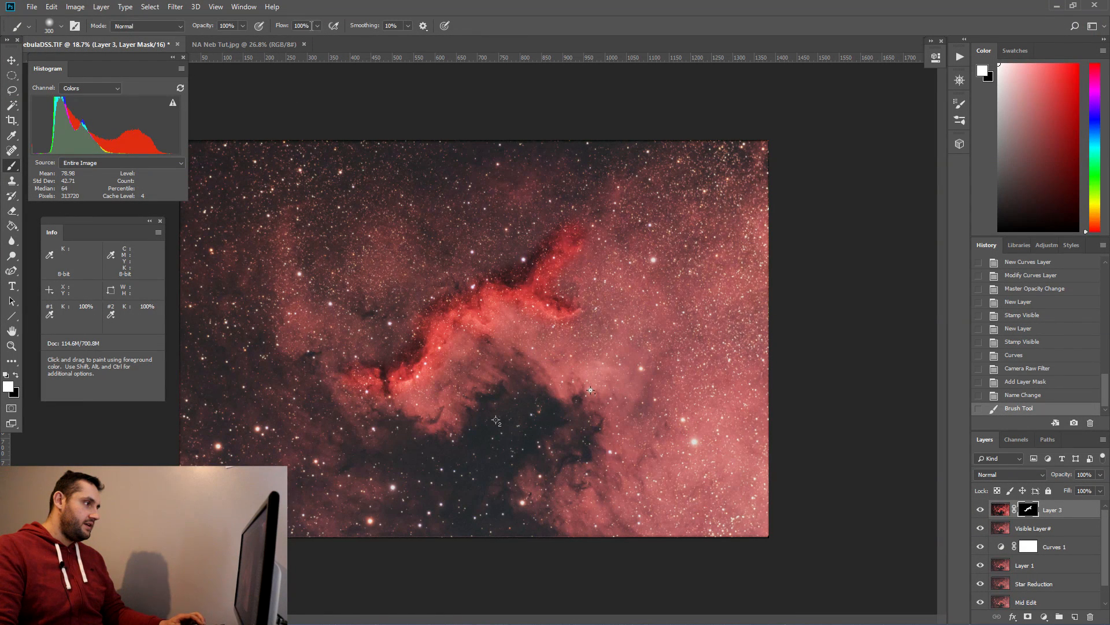
left_click_drag(312, 26, 258, 17)
type("250")
key("BackSpace")
key("Return")
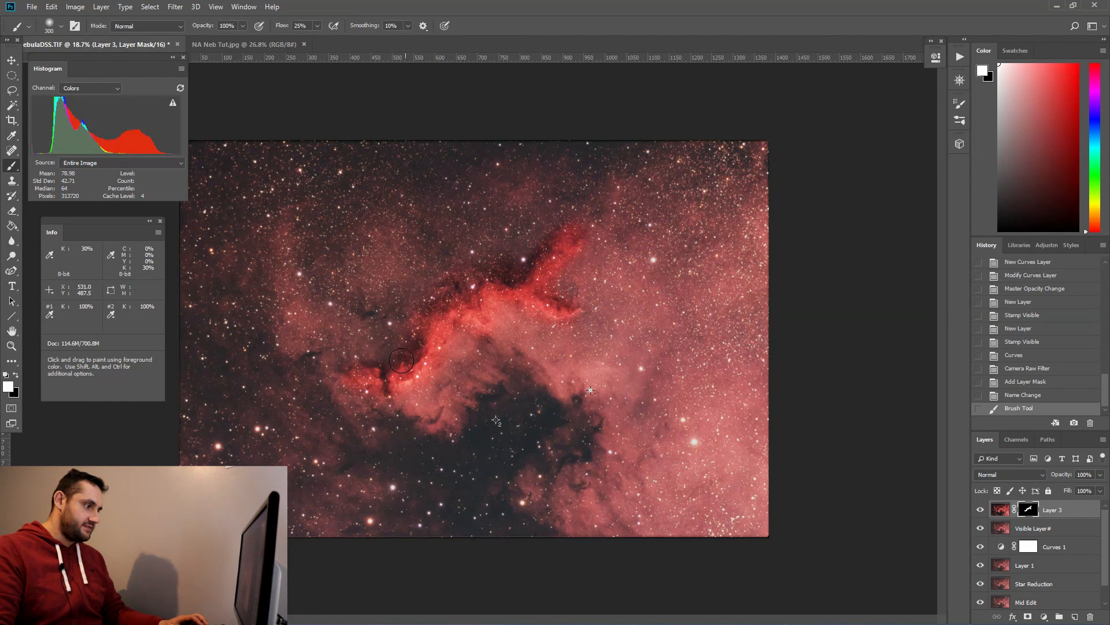
mouse_move(368, 363)
left_mouse_down()
mouse_move(345, 366)
mouse_move(368, 391)
mouse_move(429, 377)
mouse_move(493, 316)
mouse_move(564, 324)
left_mouse_up()
Step: Set the brush opacity to 50% and paint more of the nebula ridge onto the mask
left_click_drag(233, 26, 201, 25)
type("05")
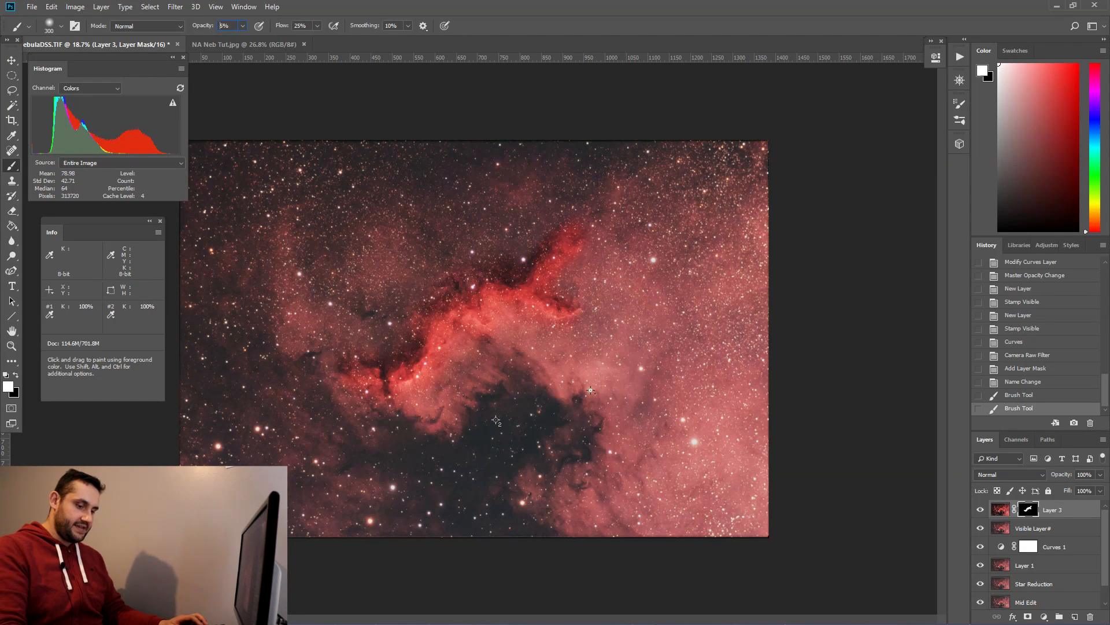
type("50")
key("Return")
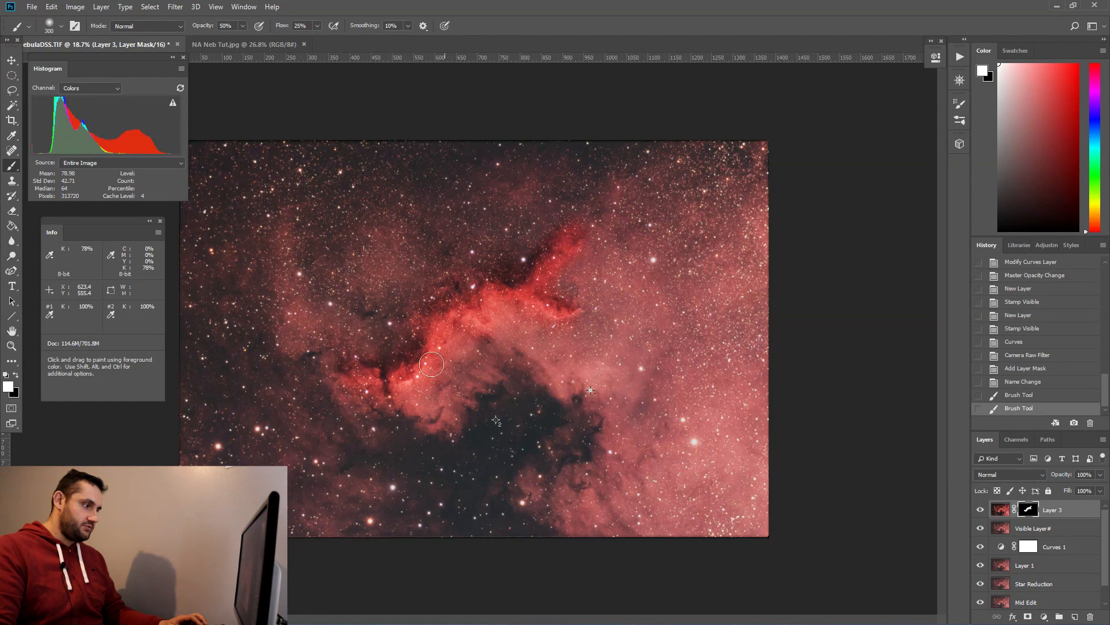
left_click_drag(571, 280, 590, 245)
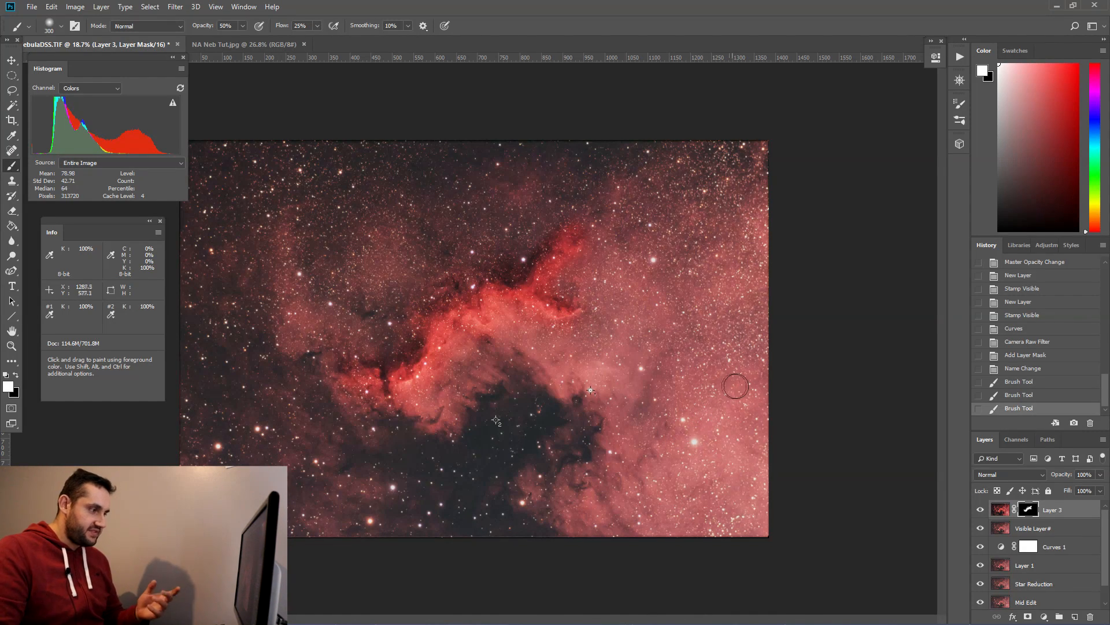
Step: Try the top layer's opacity at 50% and 33%, toggling its visibility to compare
left_click(1084, 474)
type("50")
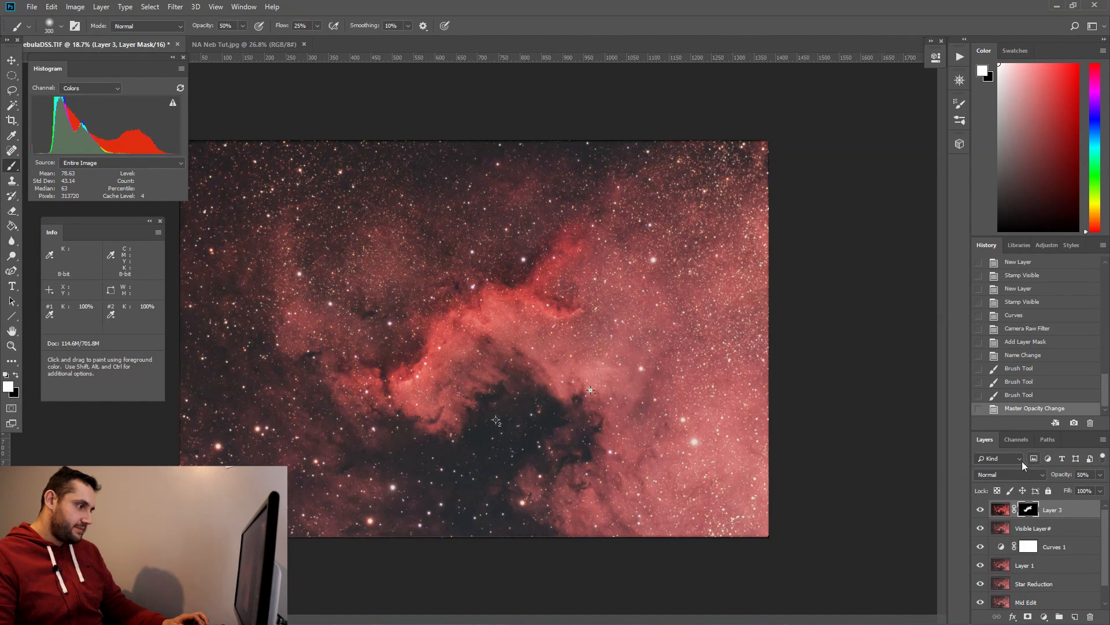
type("33")
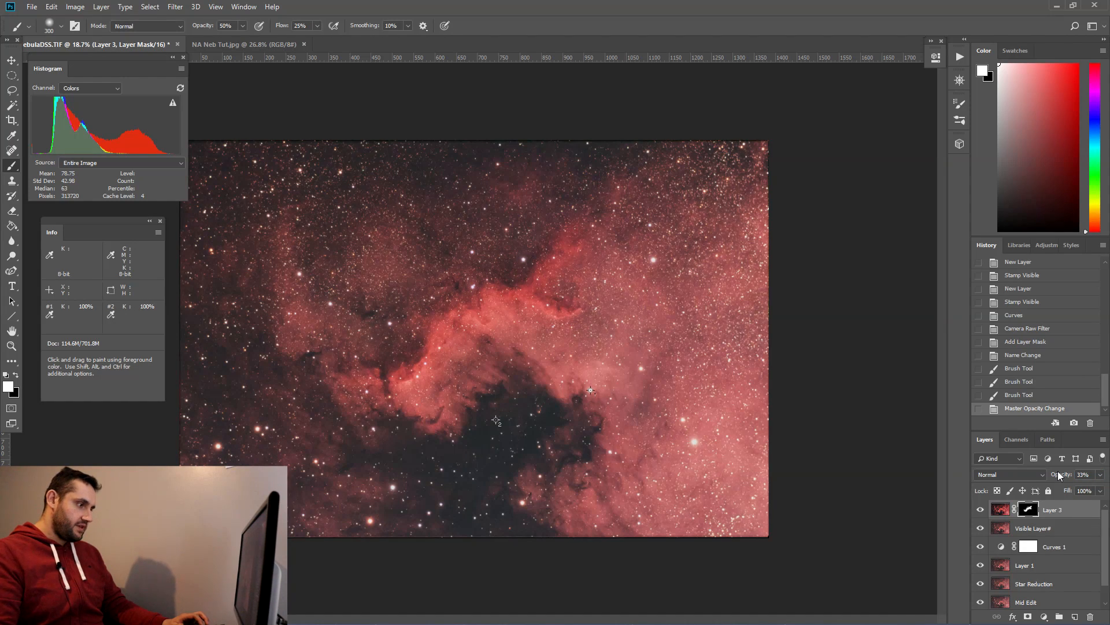
left_click(980, 509)
left_click(979, 510)
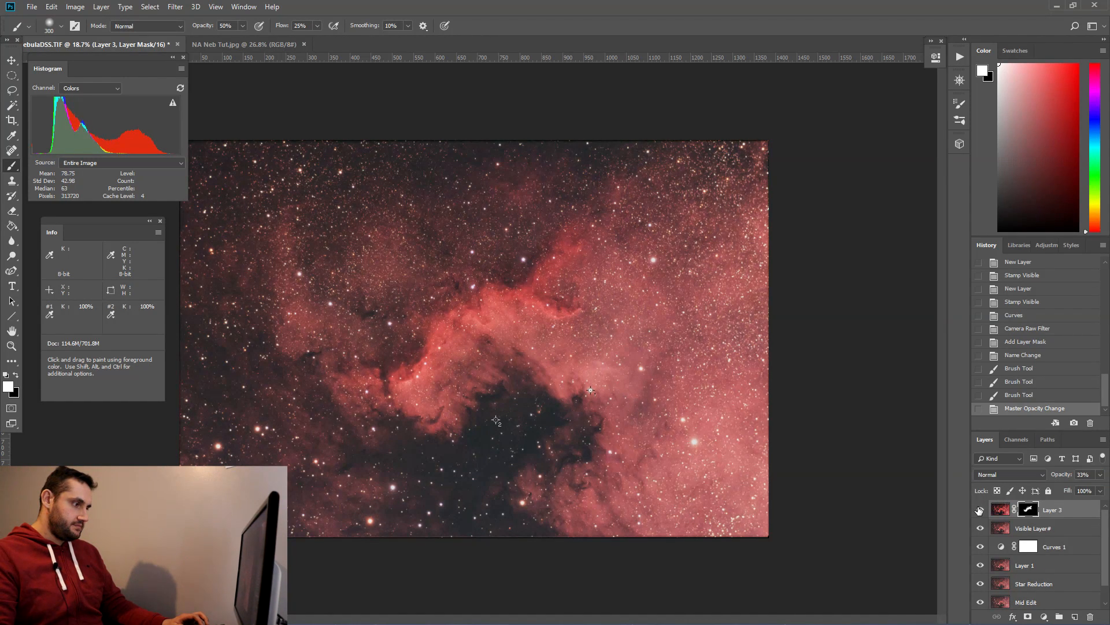
type("50")
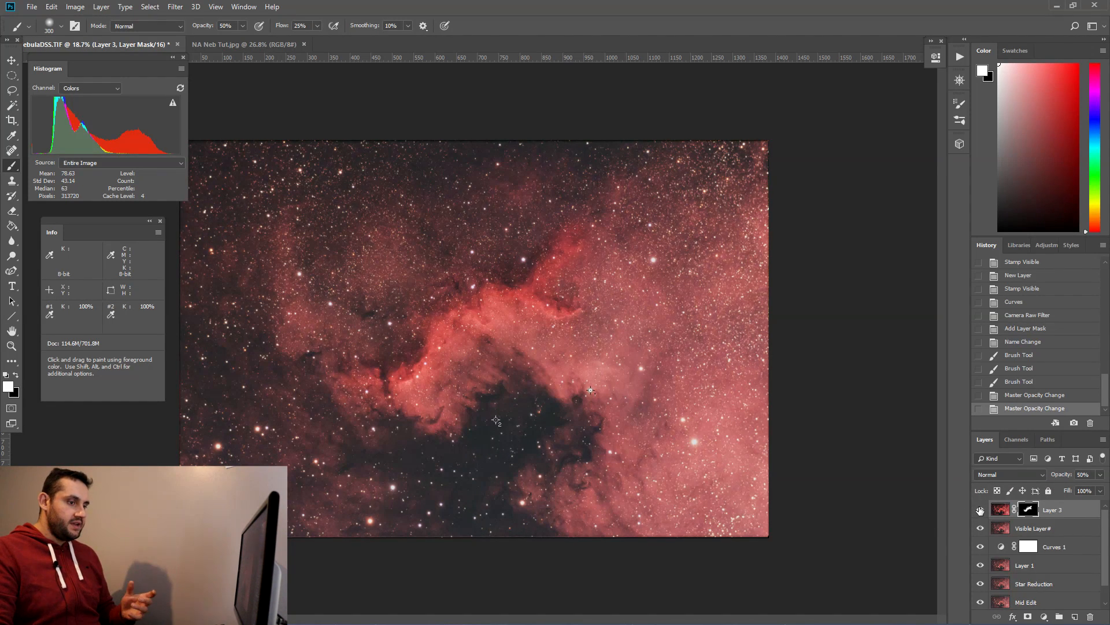
Step: Temporarily disable the top layer's mask and view it at 100% opacity, then re-enable the mask
left_click(1001, 510)
left_click(1024, 511, "shift")
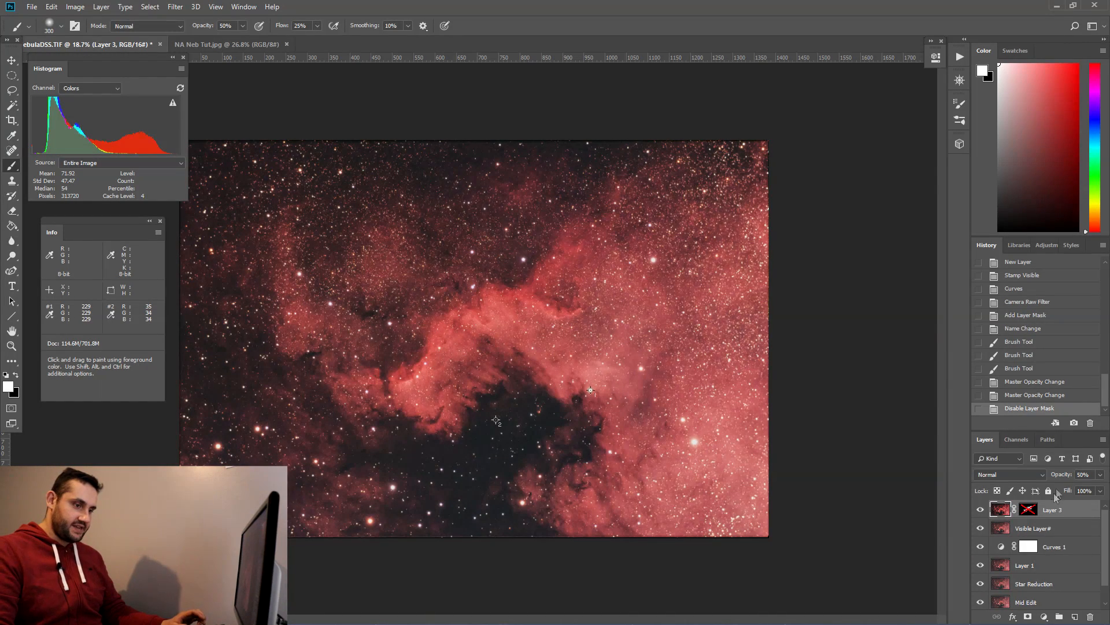
left_click_drag(1089, 474, 1048, 475)
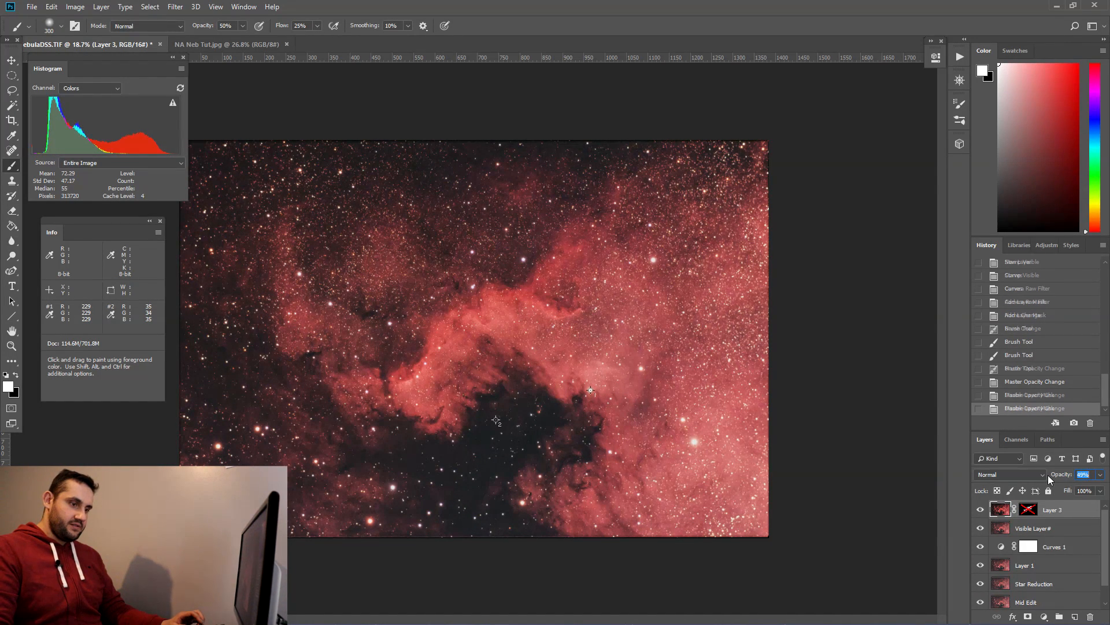
type("100")
key("Return")
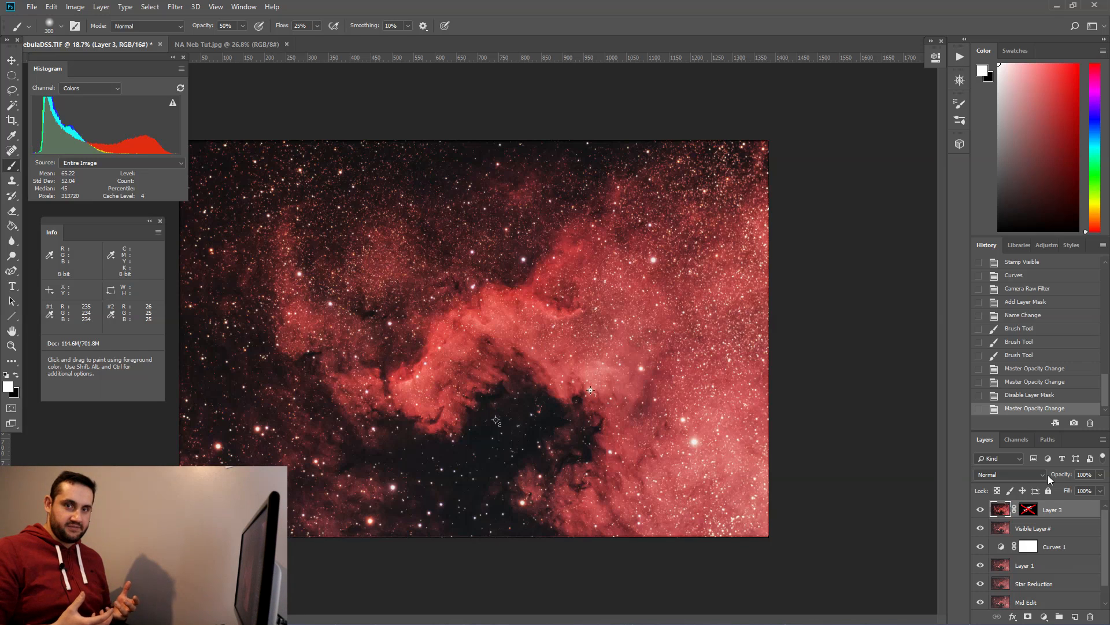
left_click(1029, 509, "shift")
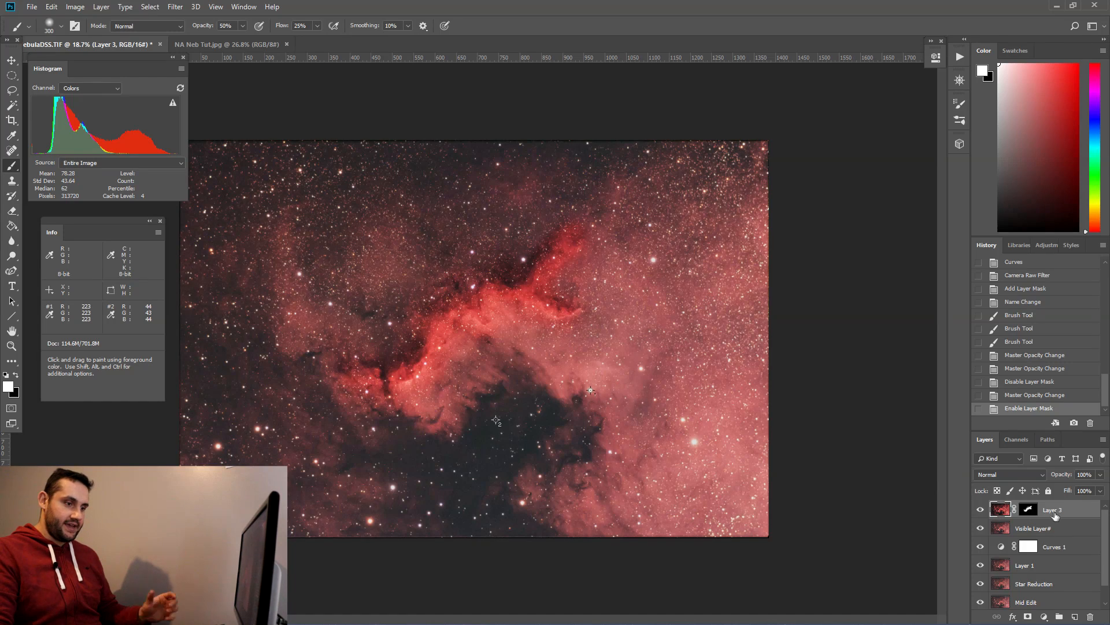
Step: Rename the top masked layer to "Contrast Layer"
type("Contrast Layer")
key("Return")
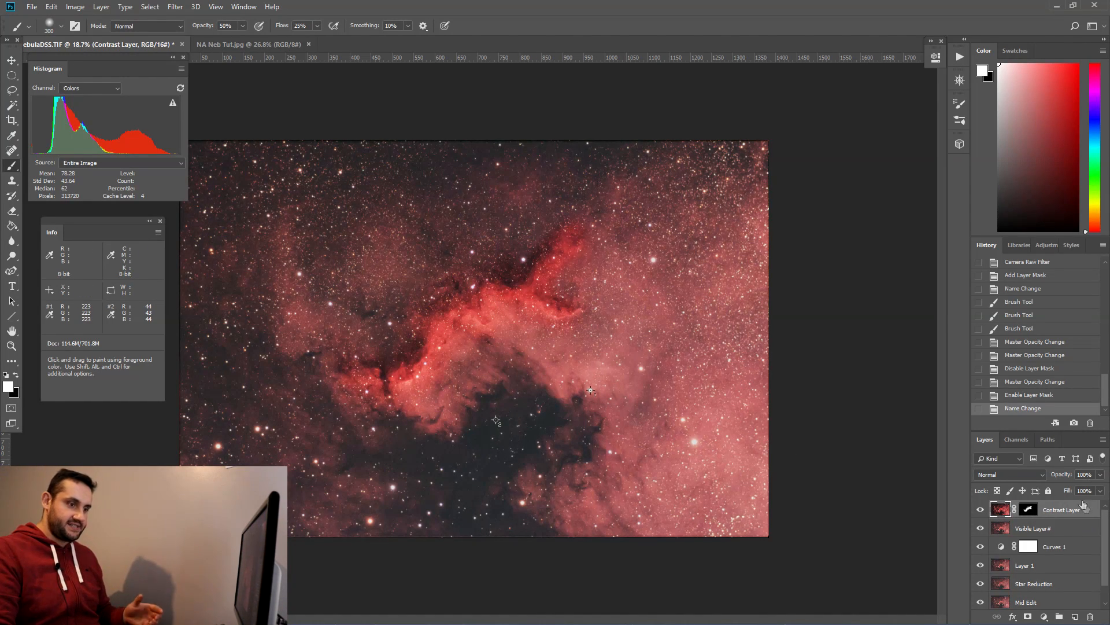
Step: Set the Contrast Layer's opacity to 50%, toggling its visibility on and off to compare
type("30")
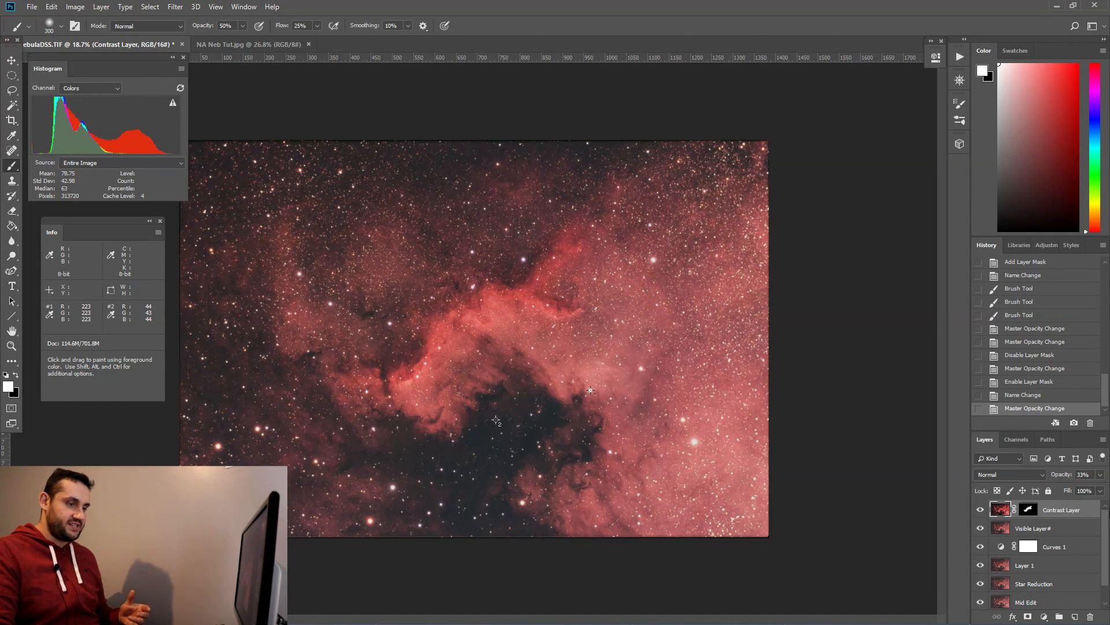
left_click(980, 511)
left_click(979, 511)
left_click(980, 512)
left_click(979, 512)
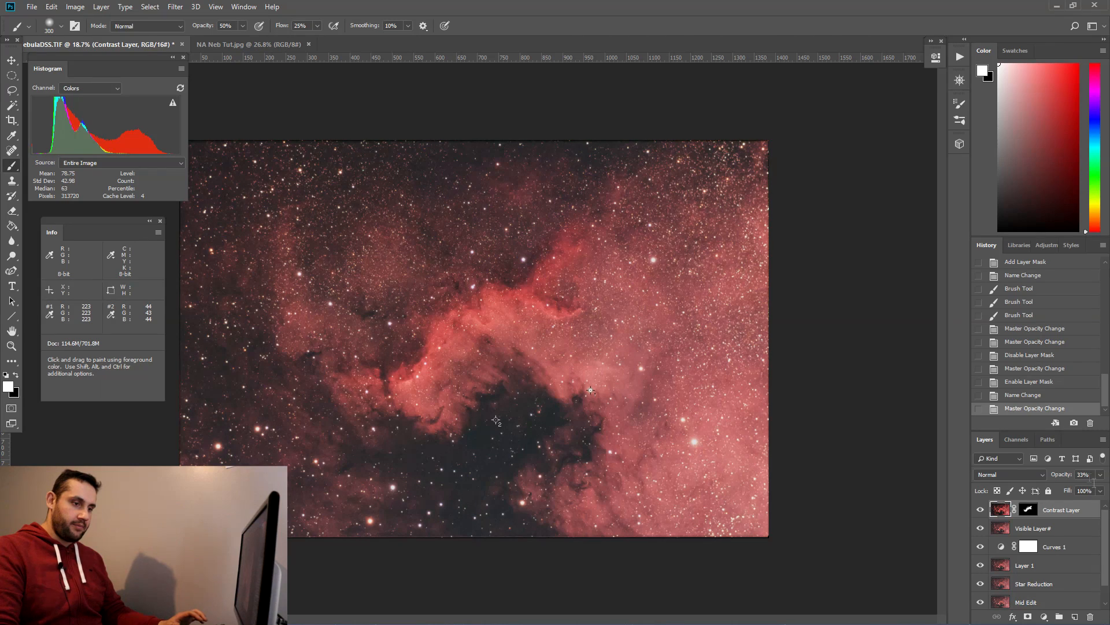
type("50")
key("Return")
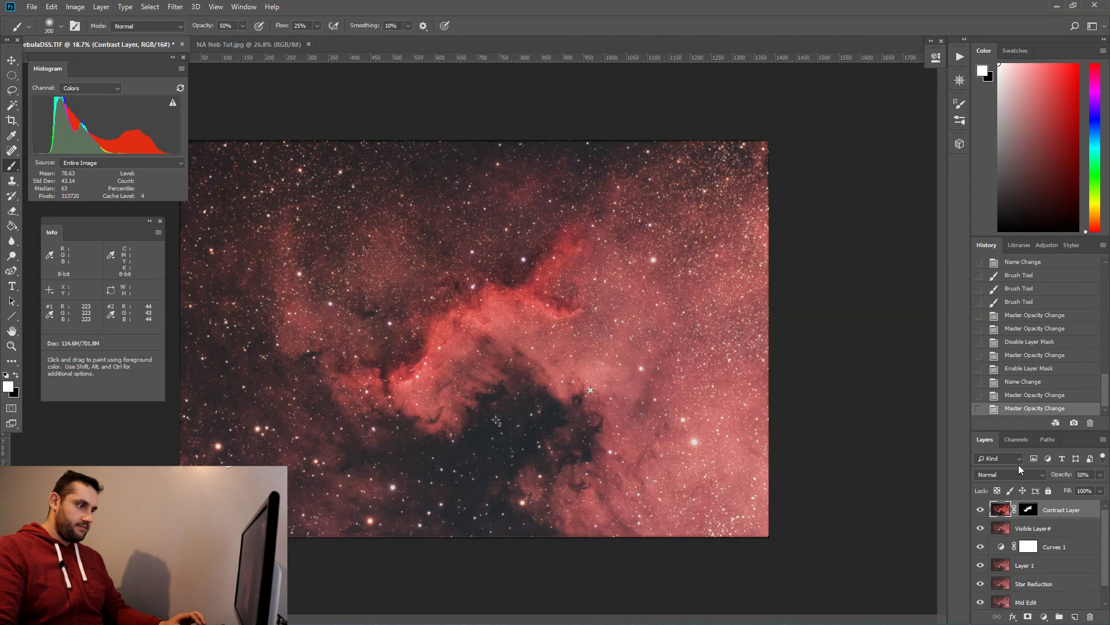
left_click(980, 512)
left_click(981, 511)
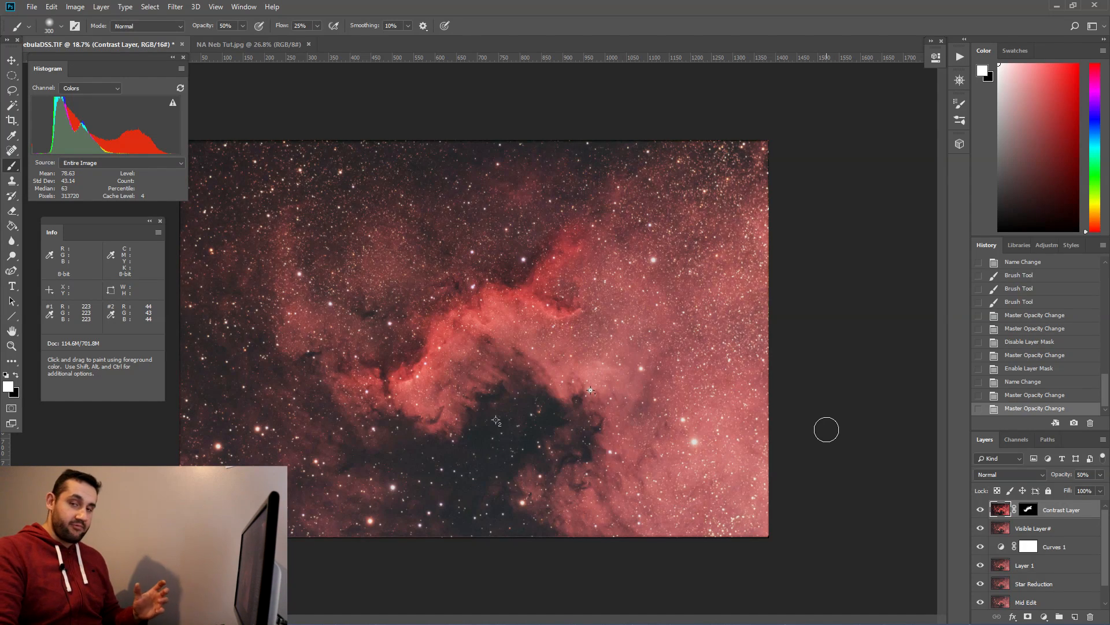
Step: Draw a rectangular selection just inside the image edges and stamp all visible layers onto a new merged layer
left_click(12, 75)
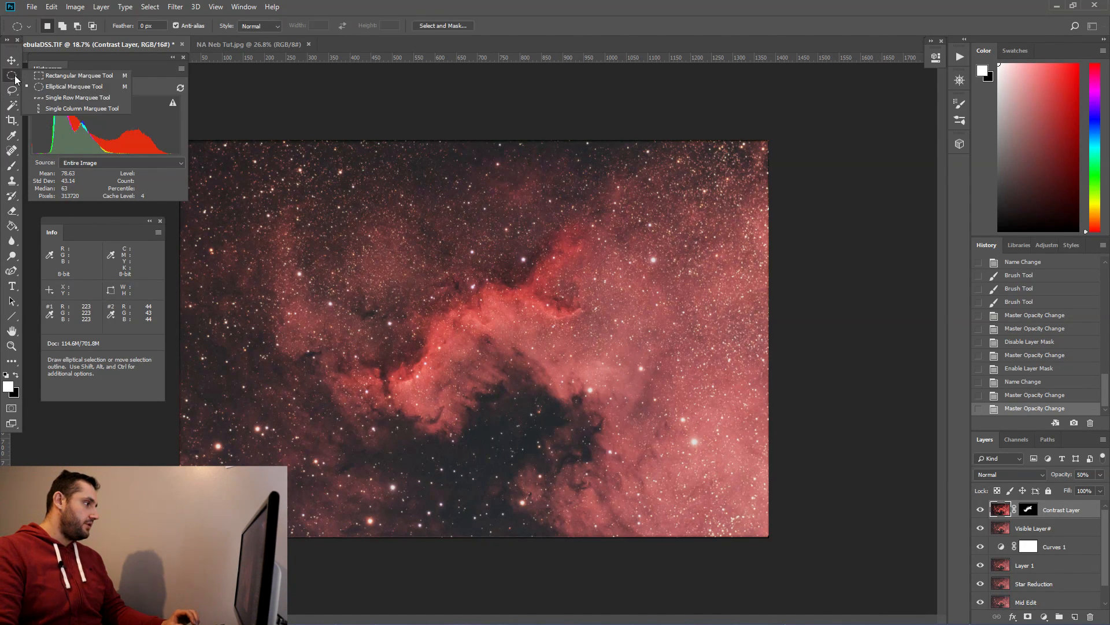
left_click(46, 75)
scroll(454, 339, "down", 1)
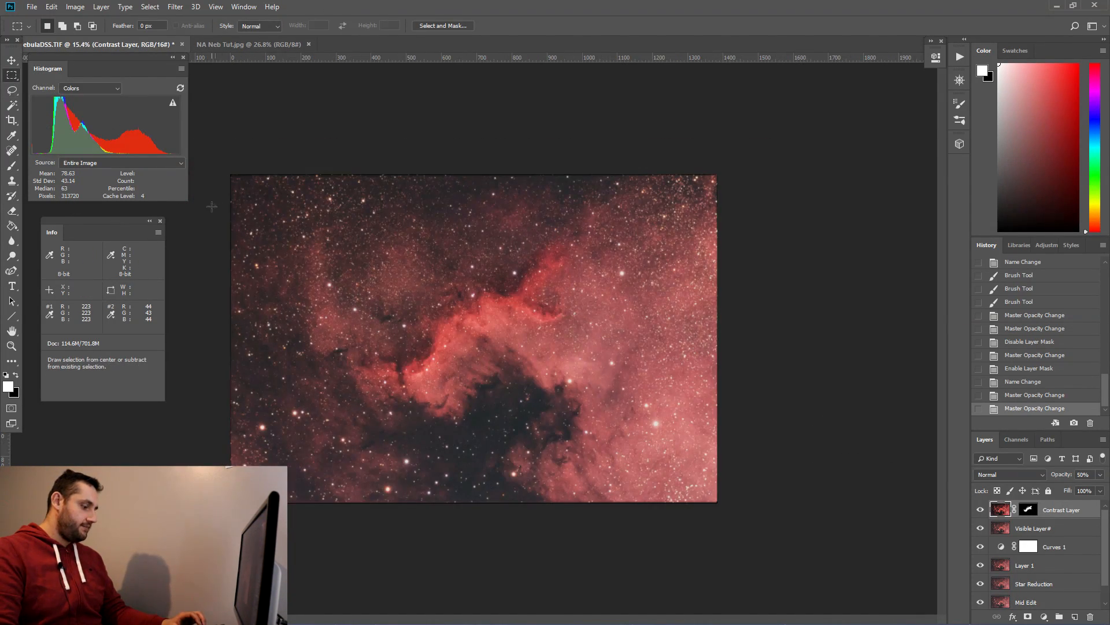
left_click_drag(238, 182, 712, 497)
key("ctrl+shift+alt+e")
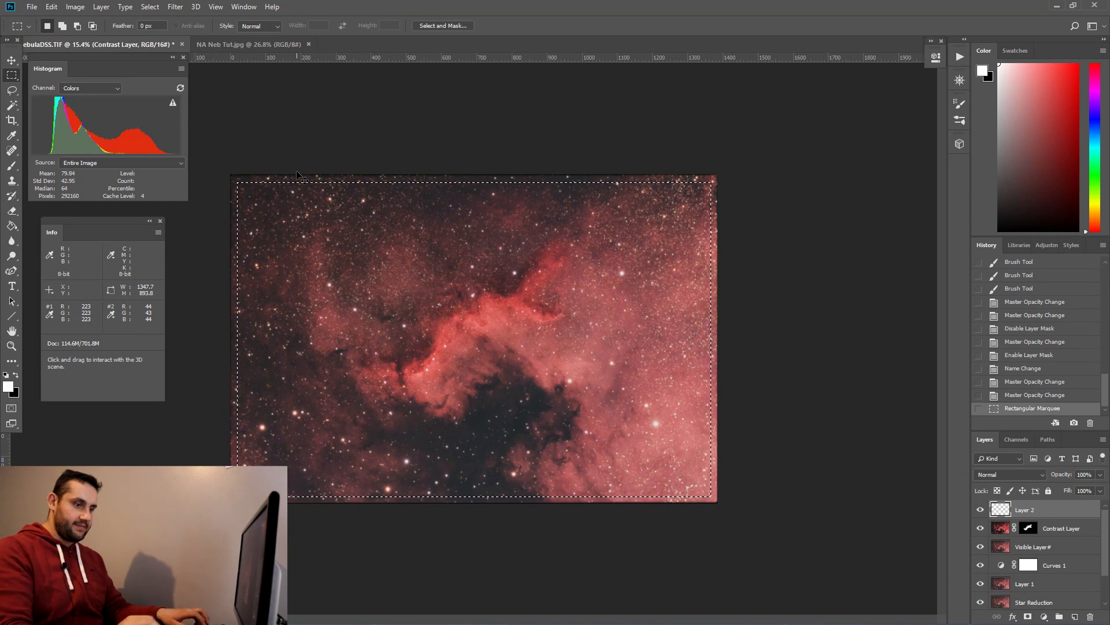
Step: Crop the image to the rectangular selection and deselect
left_click(74, 7)
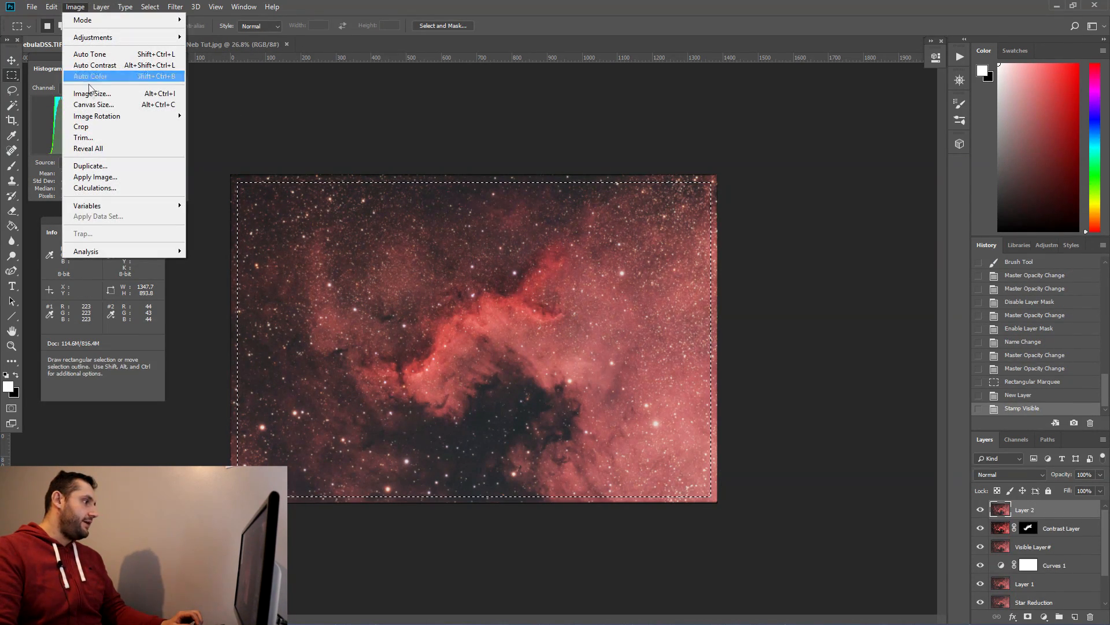
left_click(89, 127)
key("ctrl+d")
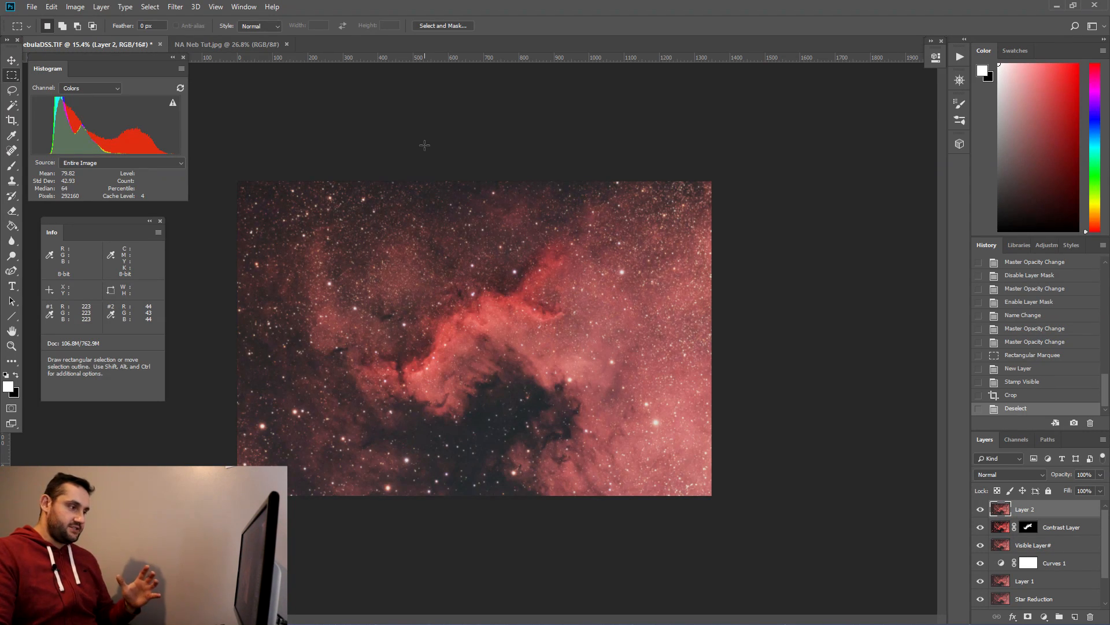
Step: Rotate the canvas 180°
left_click(75, 7)
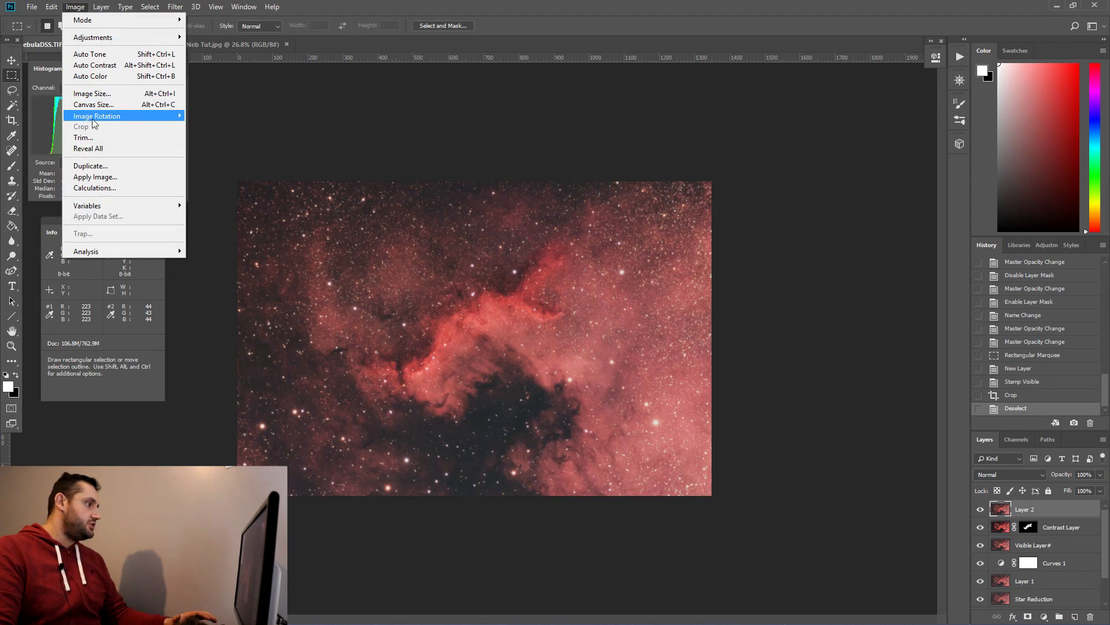
mouse_move(94, 119)
left_click(223, 117)
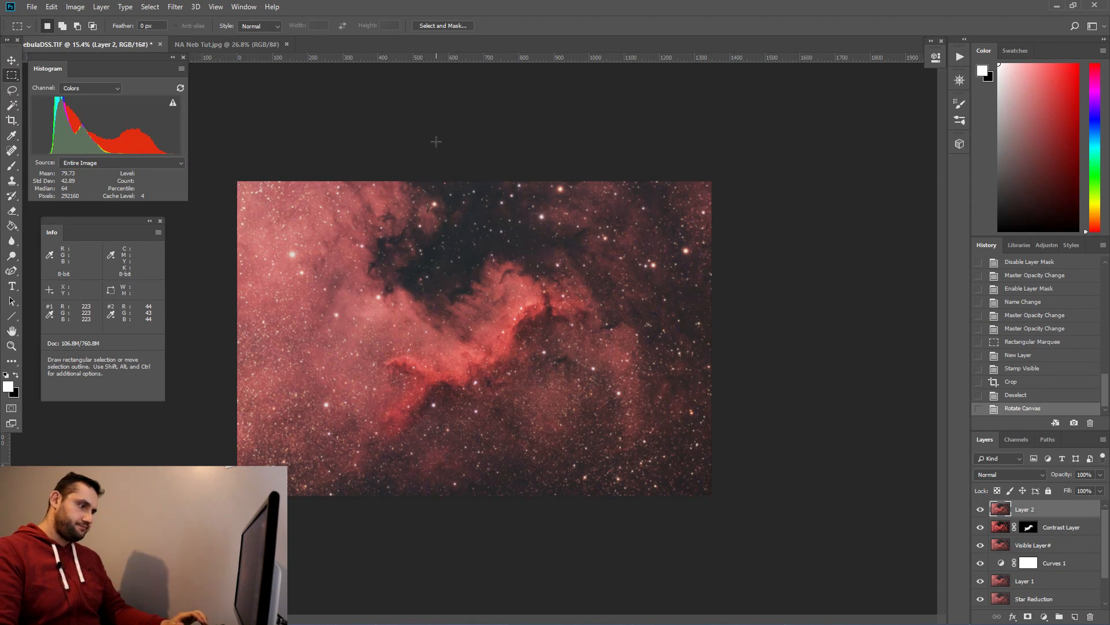
Step: Apply a gentle Curves adjustment to the new merged layer, nudging the curve slightly
left_click(76, 7)
mouse_move(96, 37)
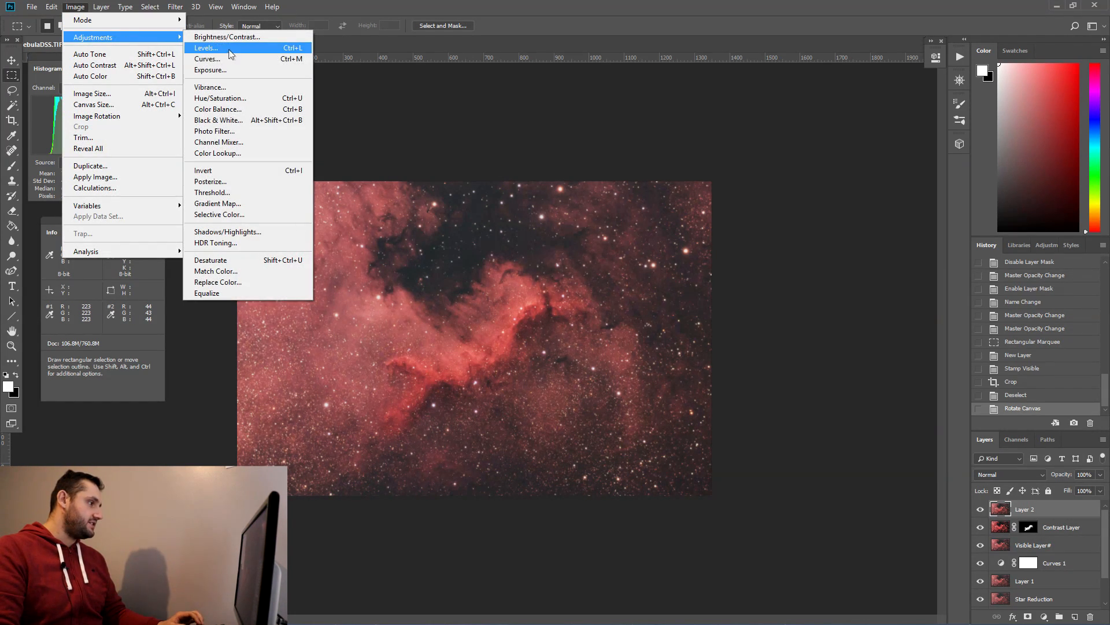
left_click(223, 58)
mouse_move(699, 187)
left_mouse_down()
mouse_move(697, 174)
mouse_move(694, 192)
left_mouse_up()
left_click_drag(765, 120, 765, 115)
left_click(952, 45)
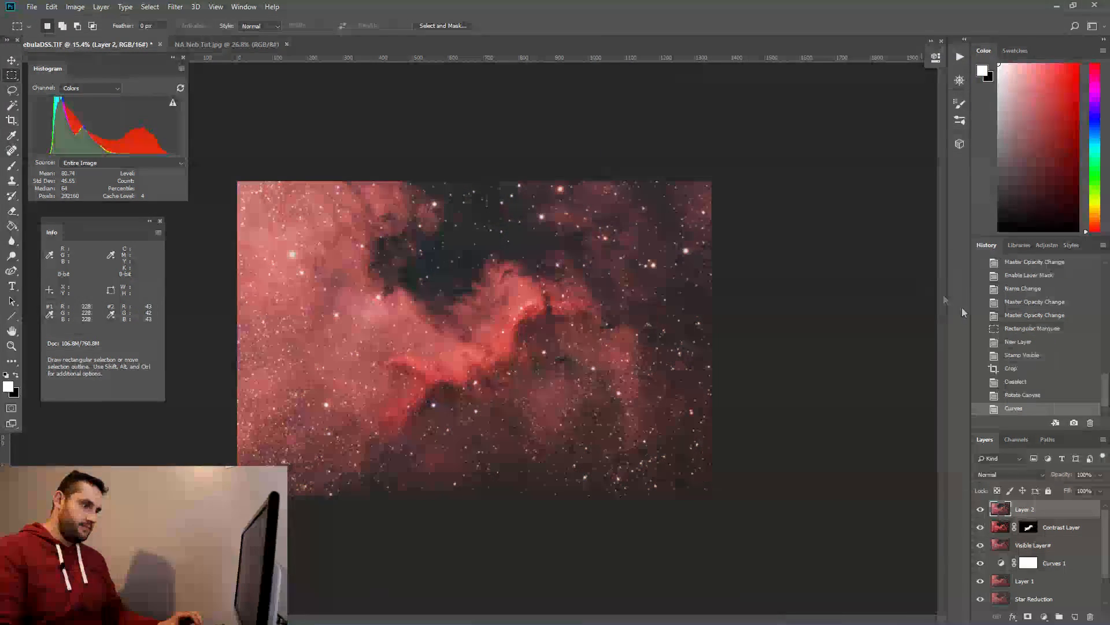
Step: Step between the Rotate Canvas and Curves history states to compare the image before and after
left_click(1035, 399)
left_click(1034, 412)
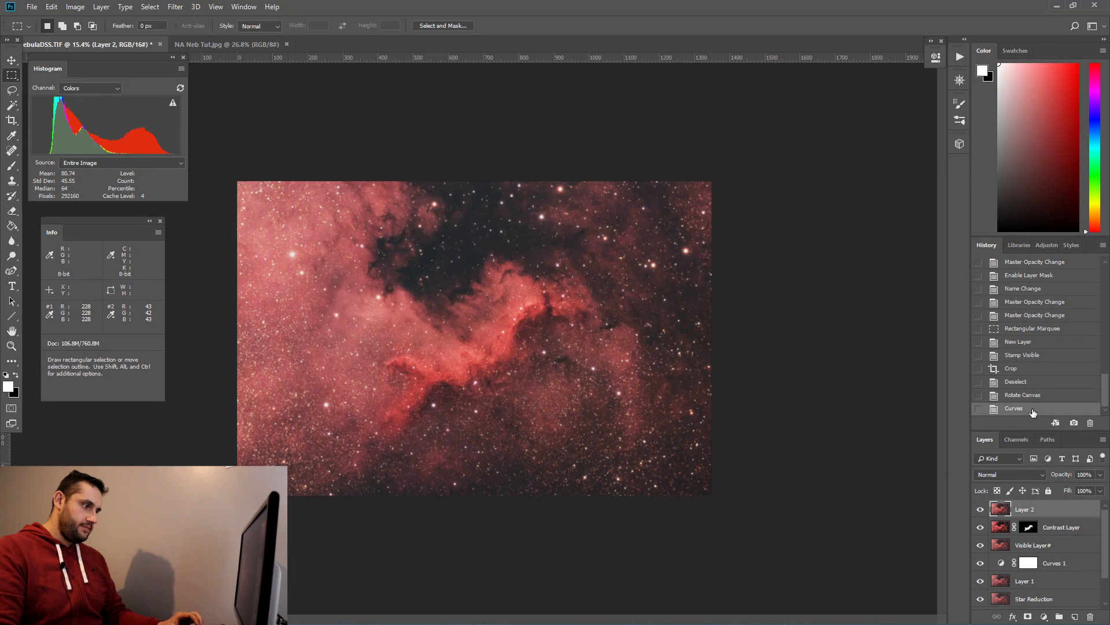
left_click(1034, 400)
left_click(1034, 413)
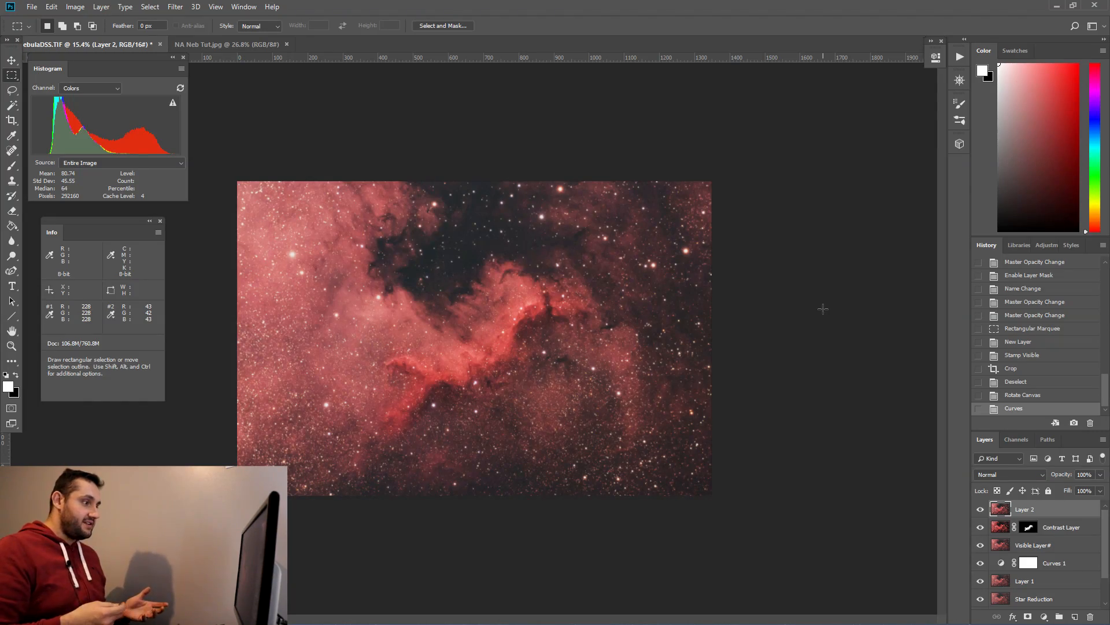
Step: Zoom in and out across the nebula to inspect detail and star quality in the processed image
scroll(823, 309, "up", 3)
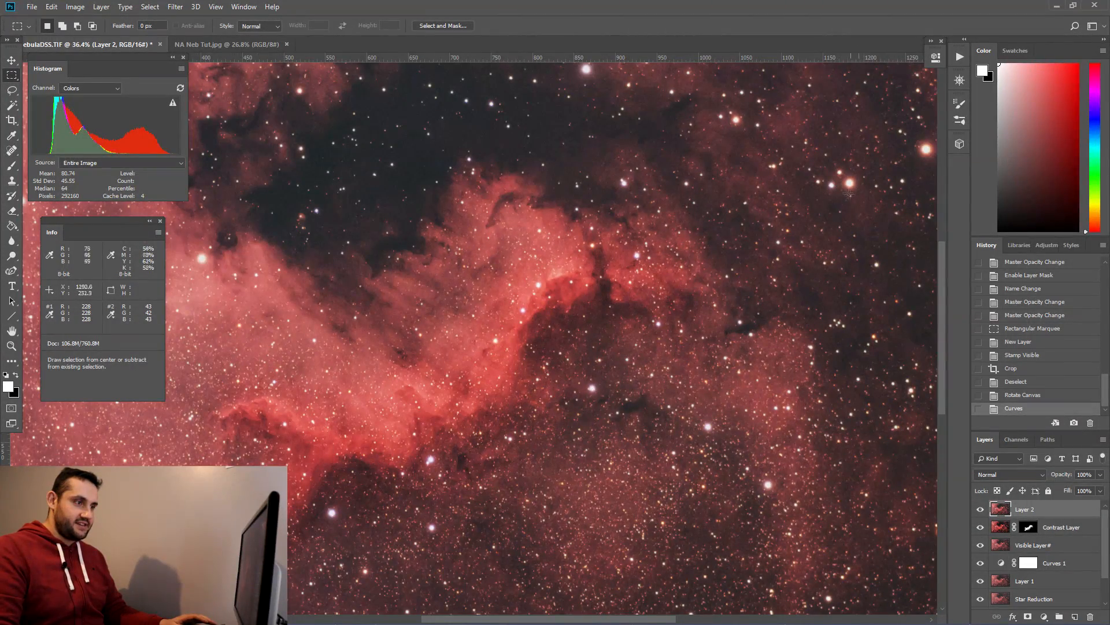
scroll(640, 195, "down", 2)
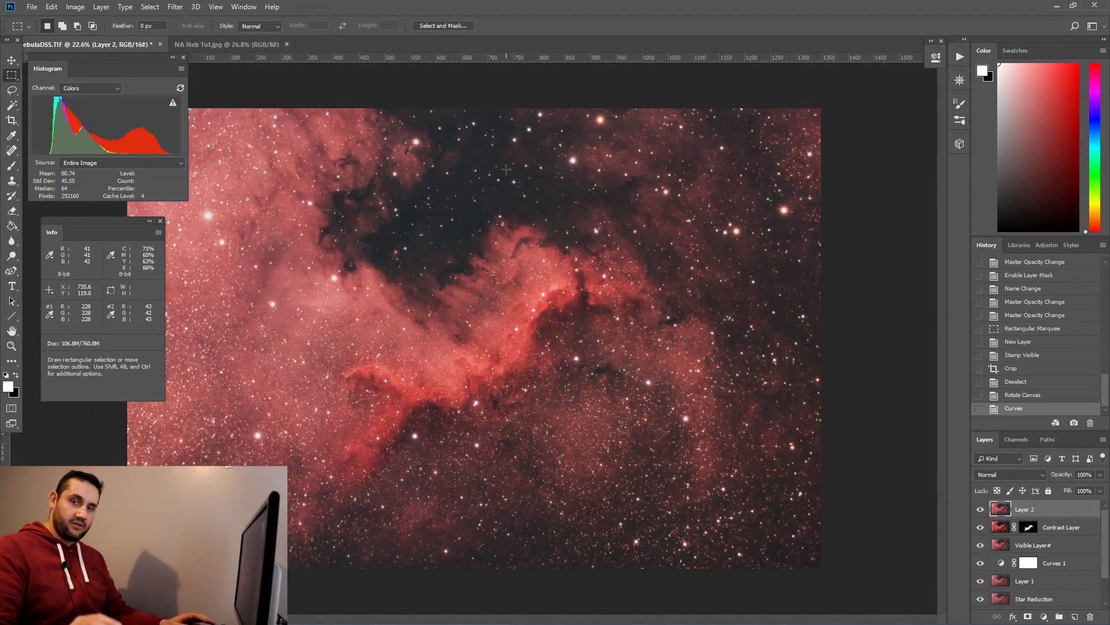
scroll(506, 169, "up", 3)
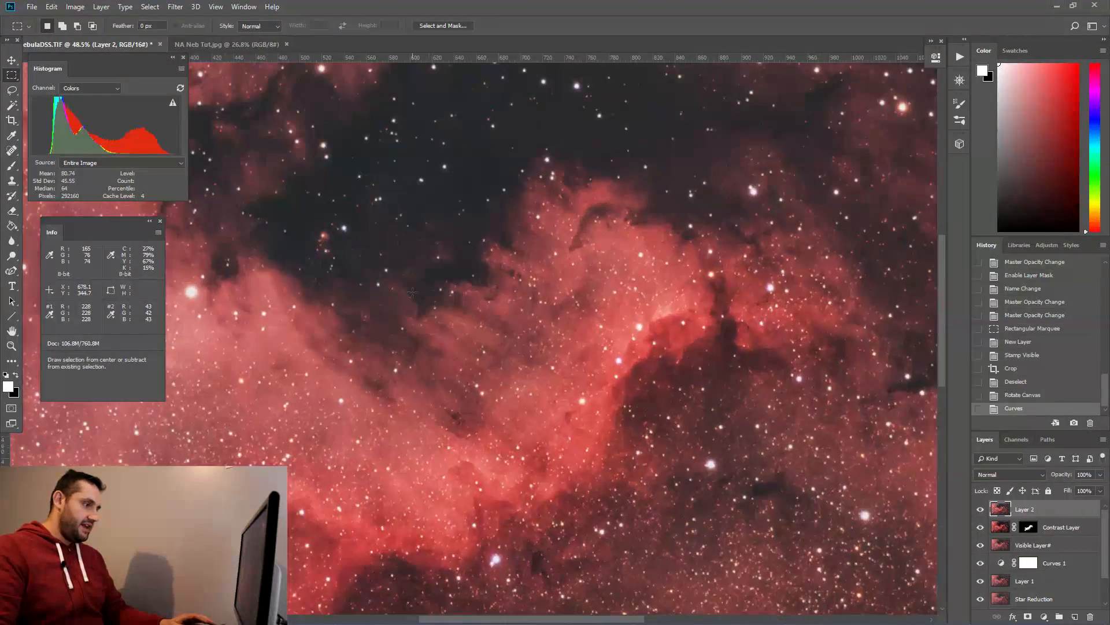
scroll(323, 329, "down", 2)
scroll(323, 329, "down", 2)
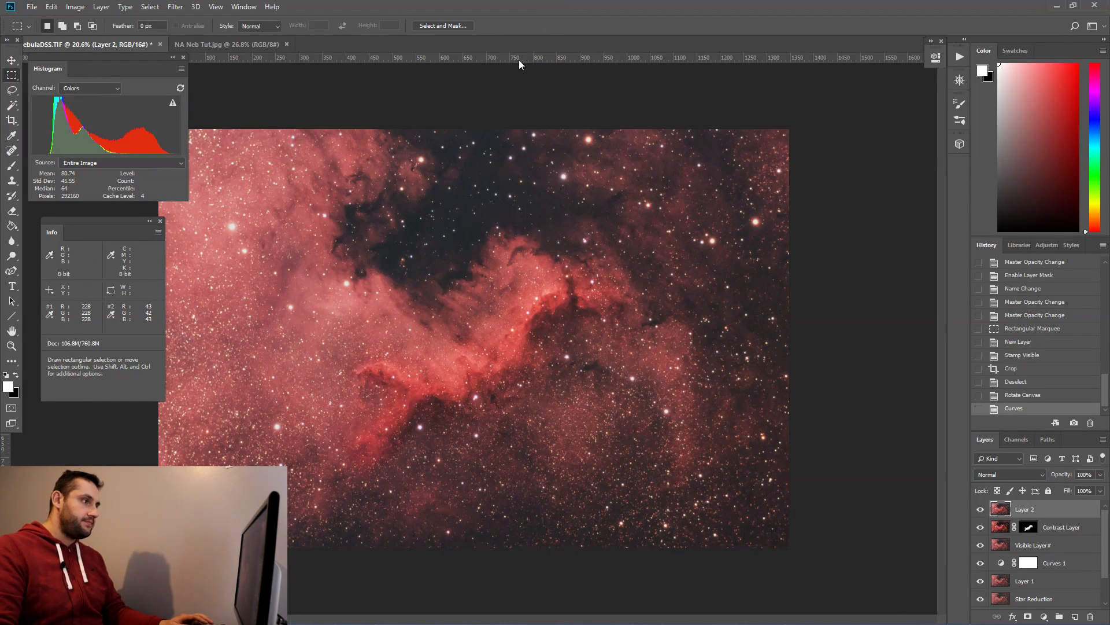
scroll(446, 130, "down", 1)
Step: Compare the processed image with the NA Neb Tut.jpg reference by switching back and forth between the two documents
left_click(215, 44)
scroll(458, 217, "down", 3)
scroll(459, 217, "up", 1)
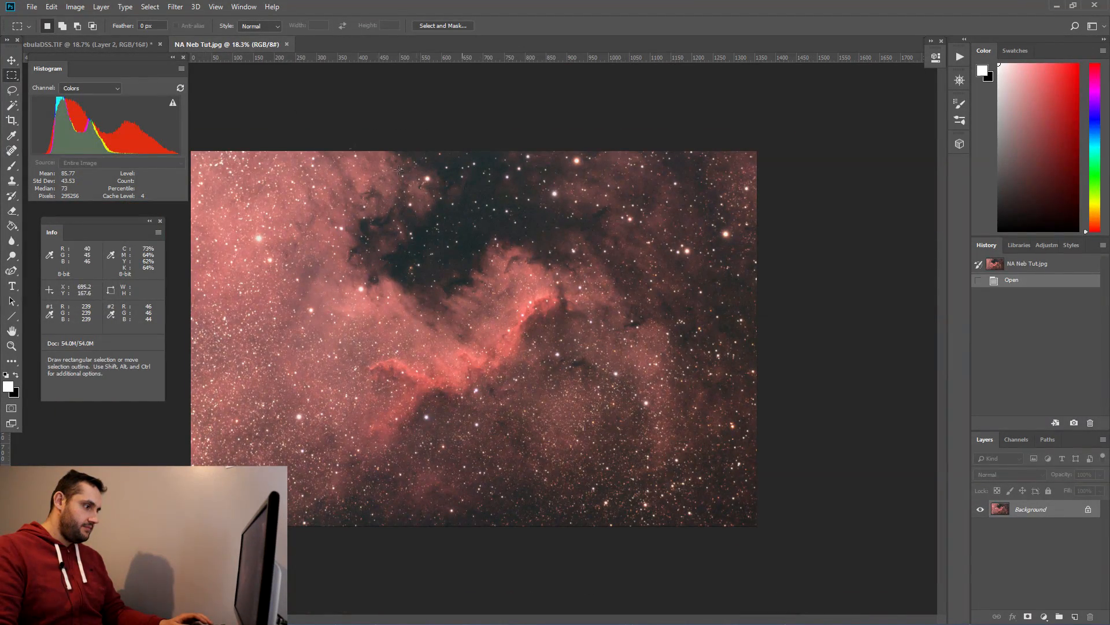
left_click(136, 45)
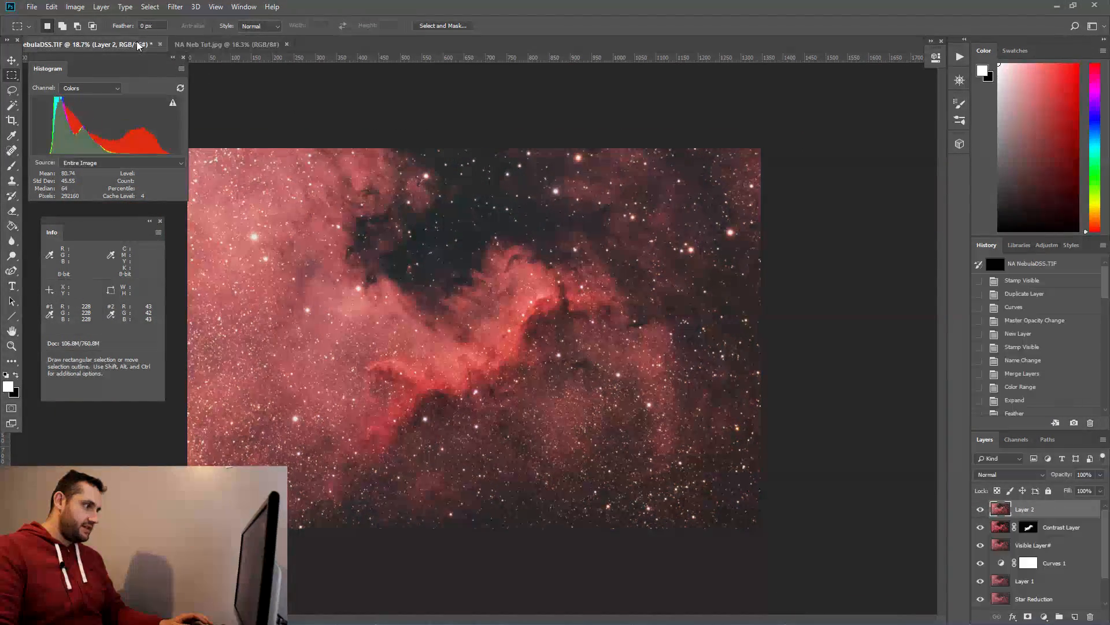
left_click(228, 46)
left_click(104, 44)
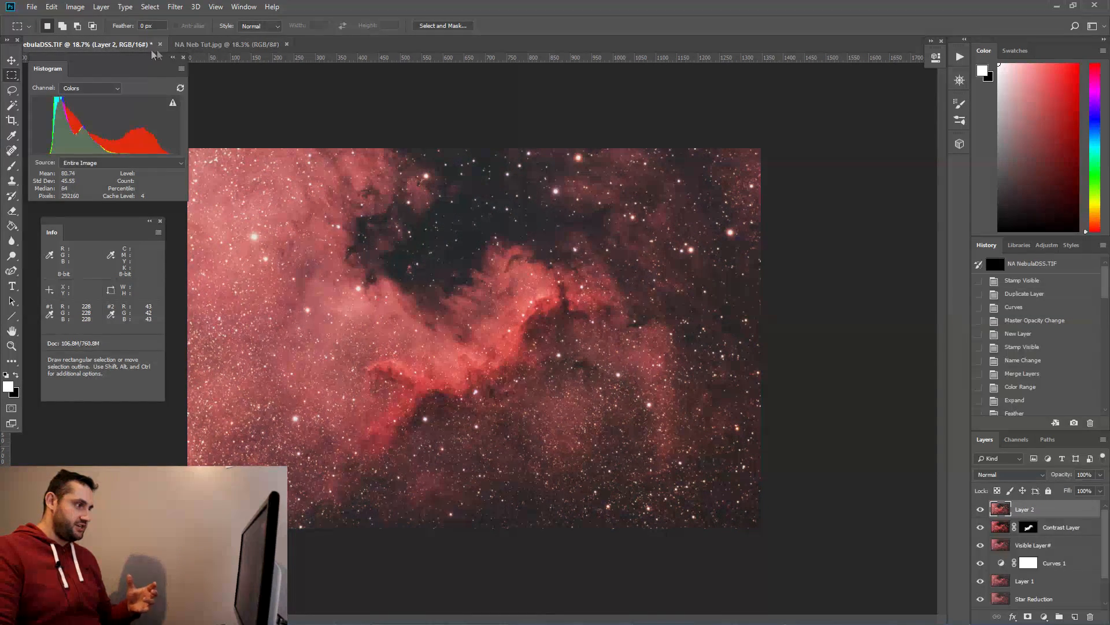
left_click(241, 47)
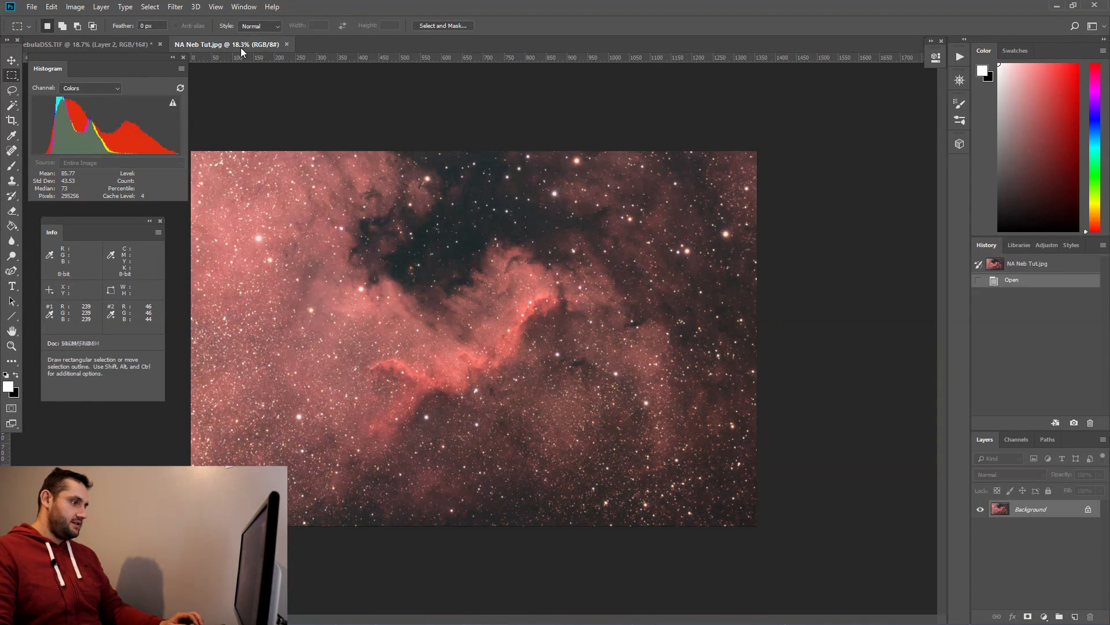
left_click(123, 44)
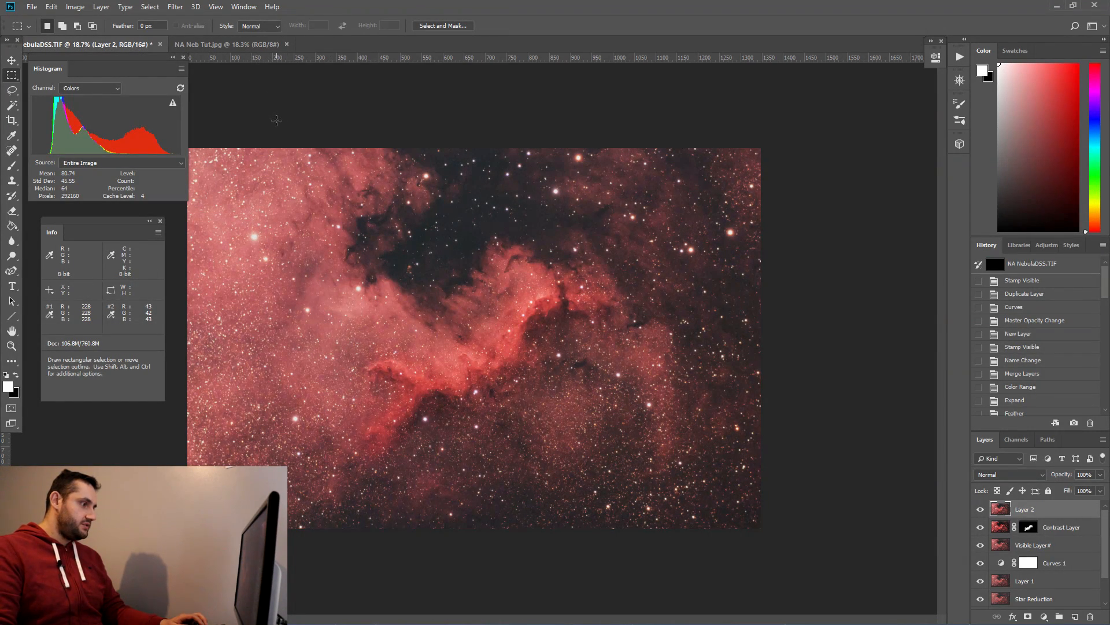
left_click(234, 45)
left_click(107, 44)
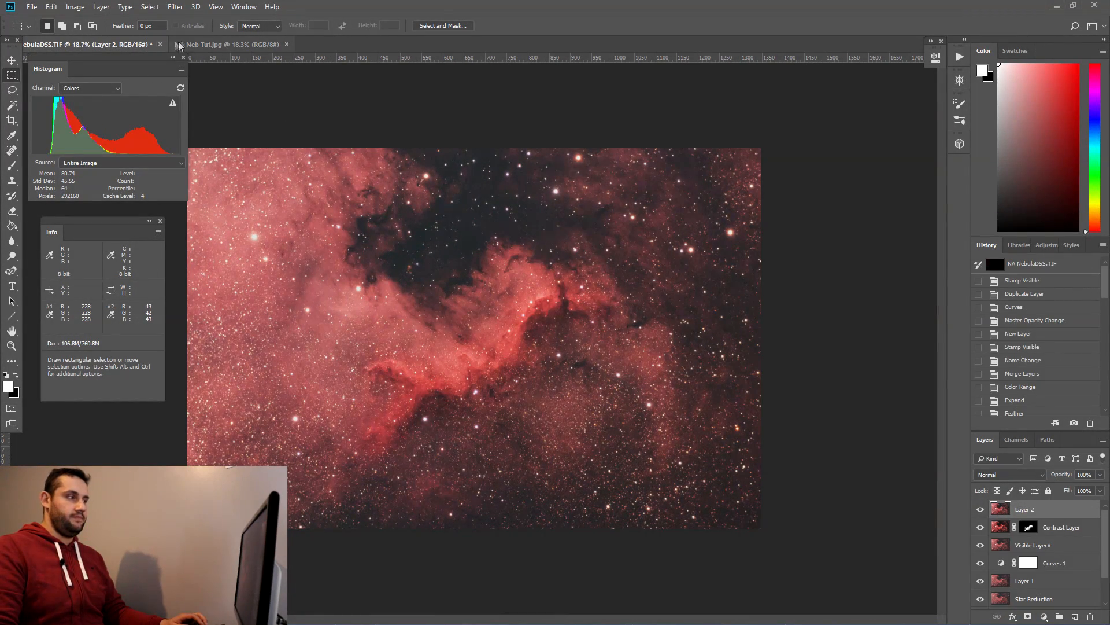
left_click(266, 44)
left_click(128, 46)
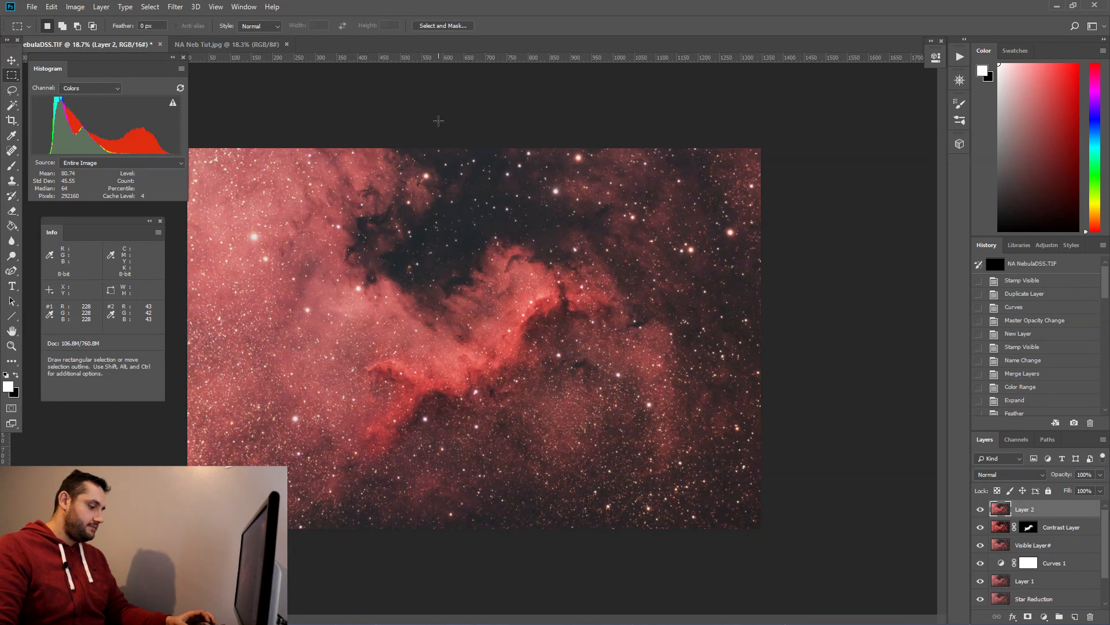
scroll(438, 120, "down", 1)
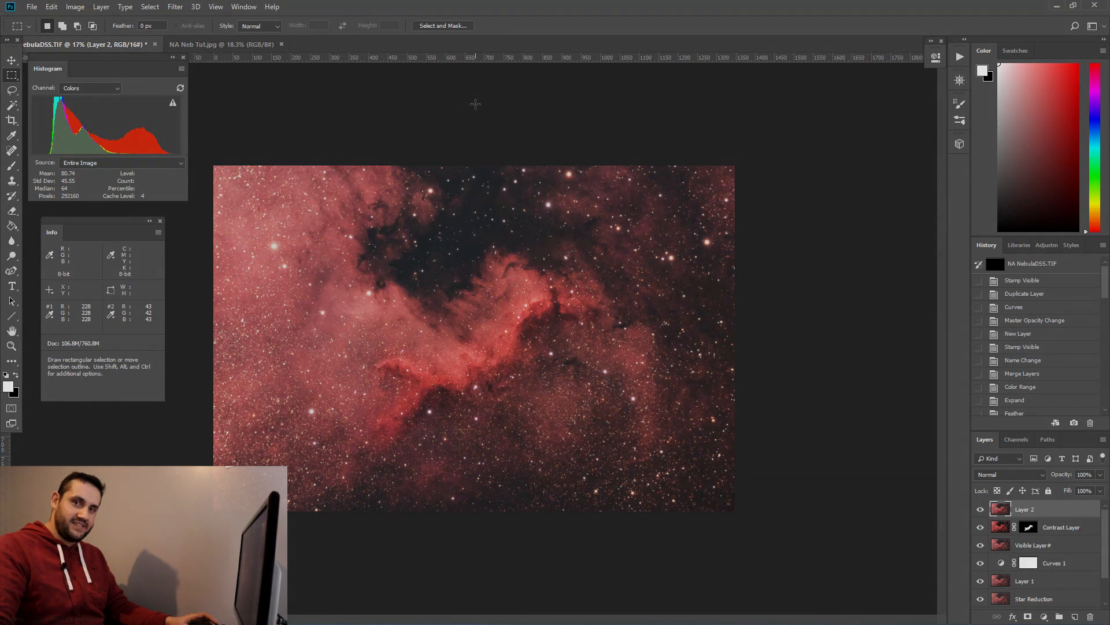
Step: Apply a Vibrance adjustment to the merged layer with vibrance set to -35
left_click(75, 7)
mouse_move(116, 37)
left_click(210, 86)
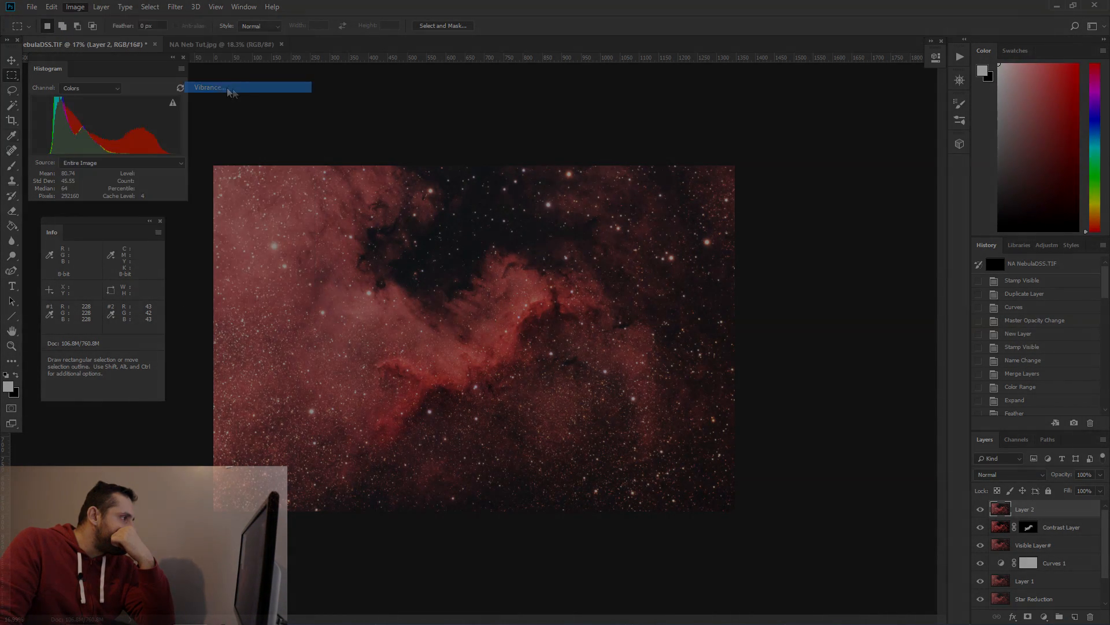
left_click_drag(529, 218, 496, 220)
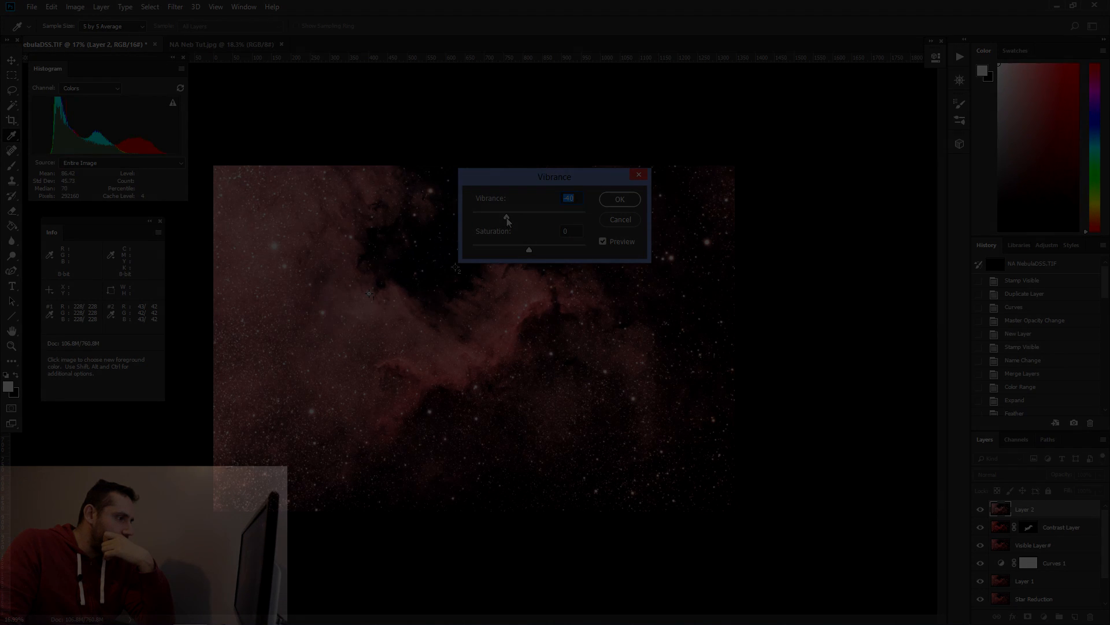
type("-35")
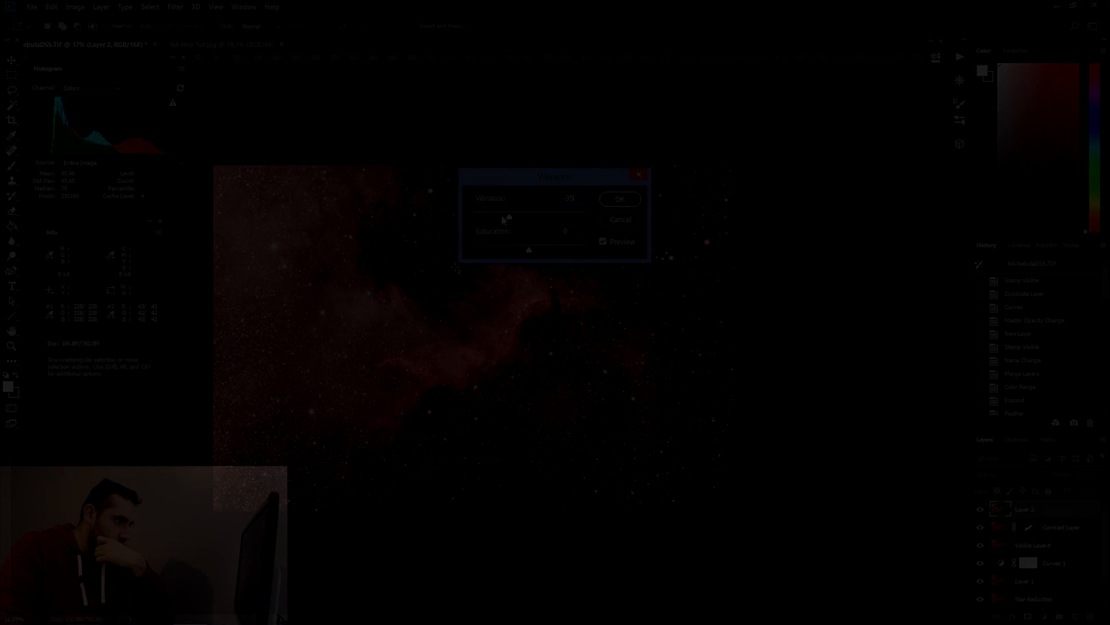
key("Return")
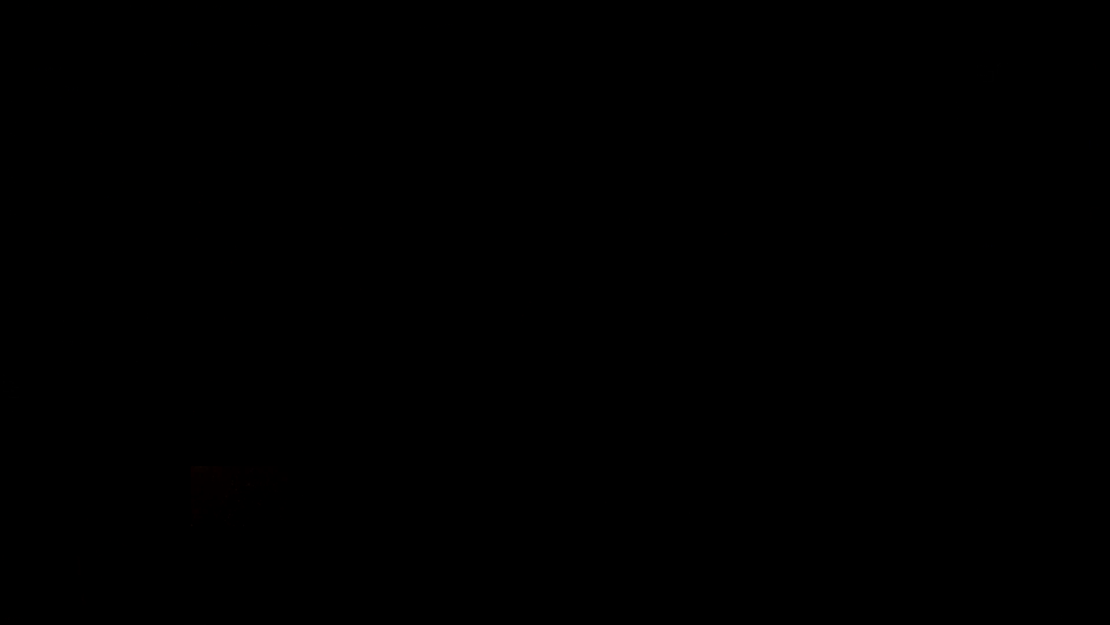